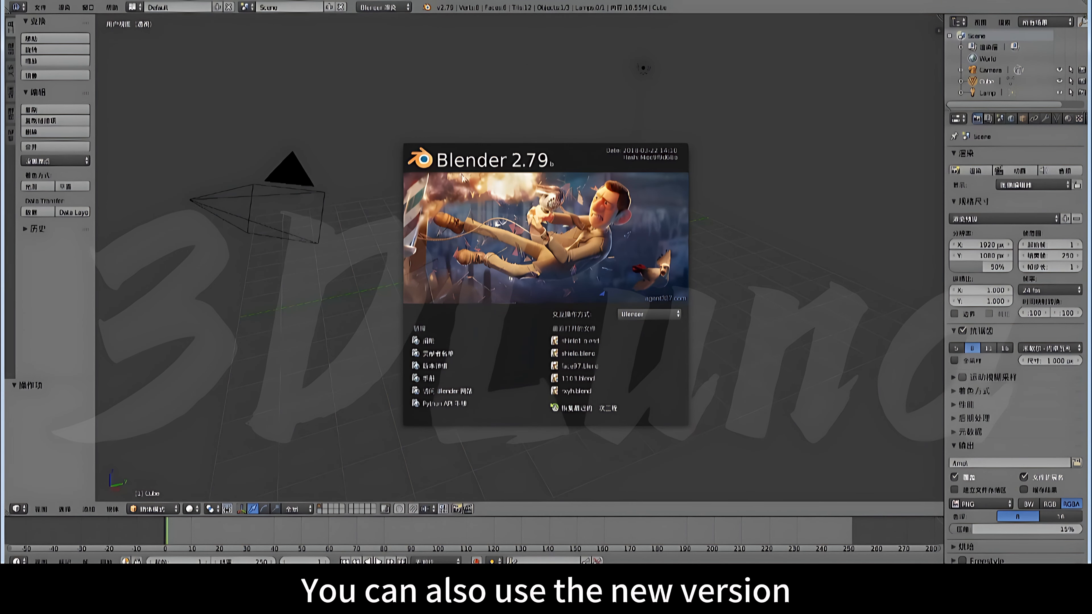
# - Dismiss the splash screen and turn on the Screencast Keys display in the 3D view's properties
pyautogui.click(332, 244)
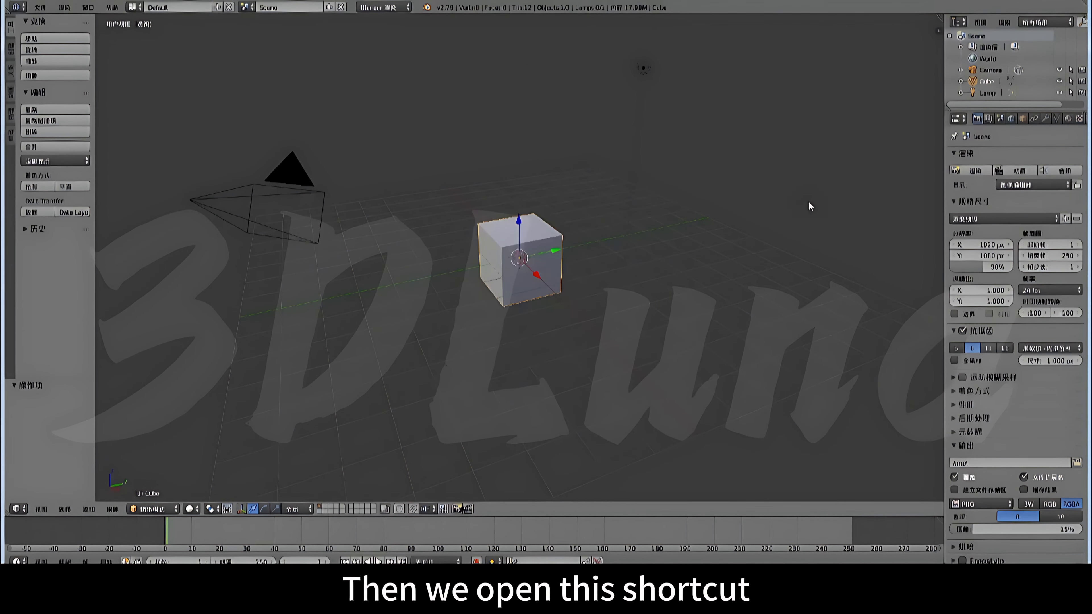
pyautogui.press('n')
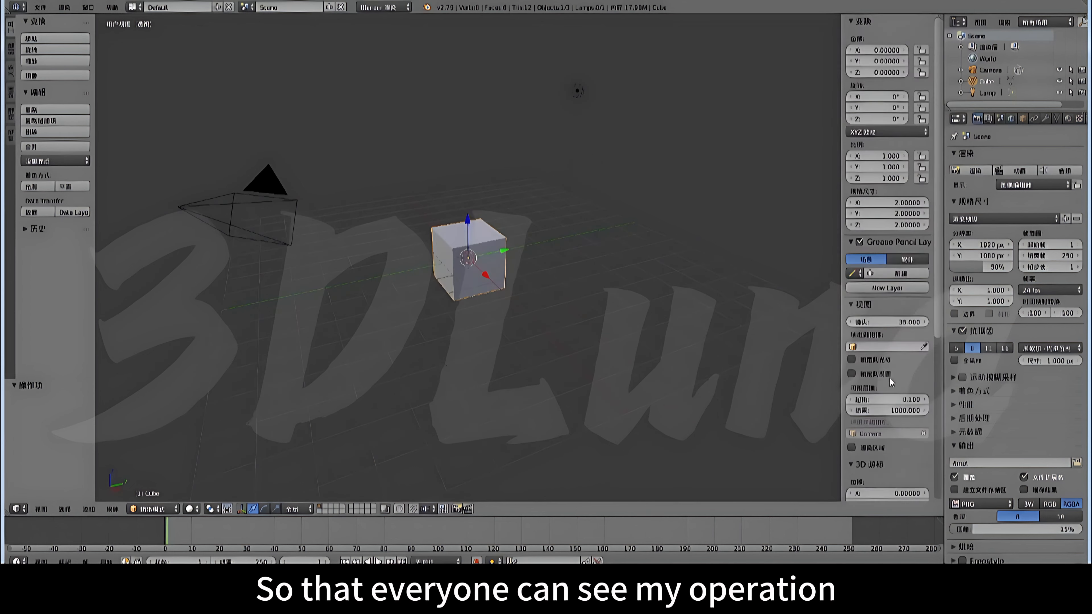
pyautogui.scroll(-5, 894, 412)
pyautogui.scroll(-5, 895, 412)
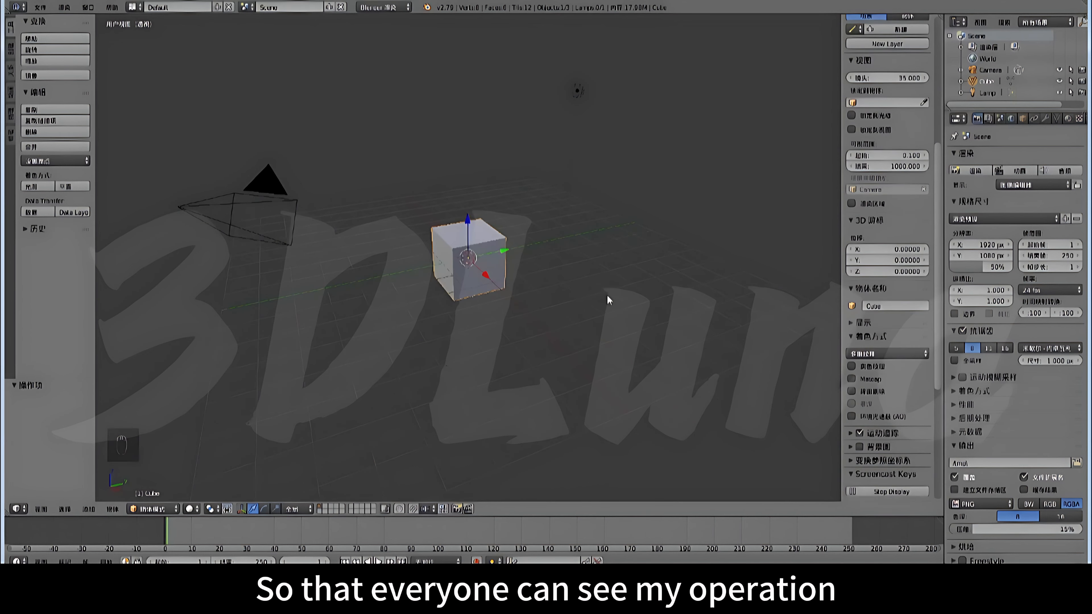
# - Delete the default cube from the scene
pyautogui.moveTo(551, 278); pyautogui.dragTo(529, 306, button='middle')
pyautogui.scroll(5, 558, 295)
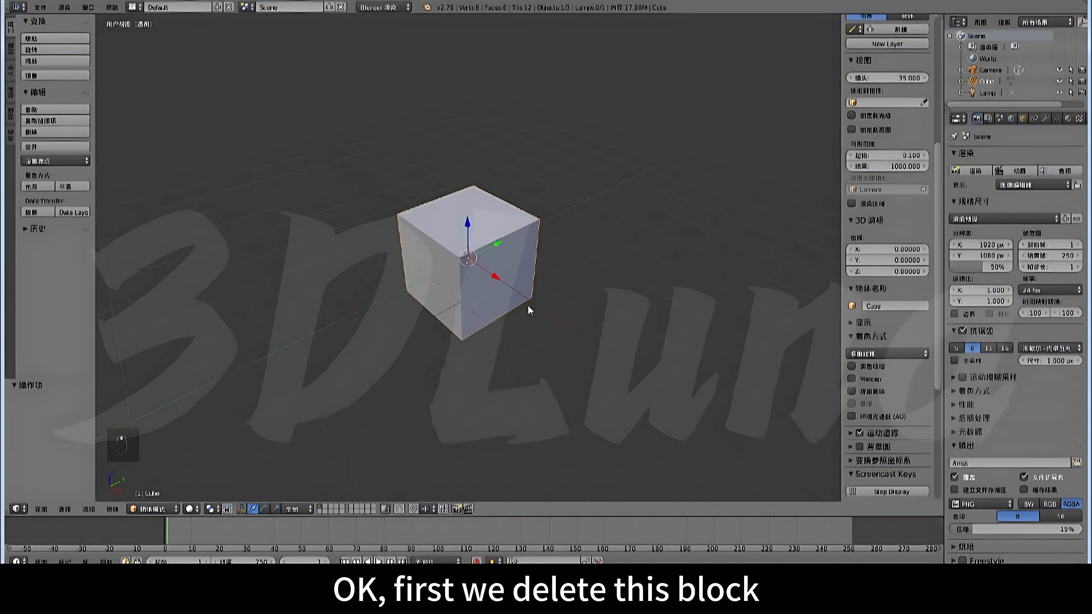
pyautogui.press('x')
pyautogui.click(512, 303)
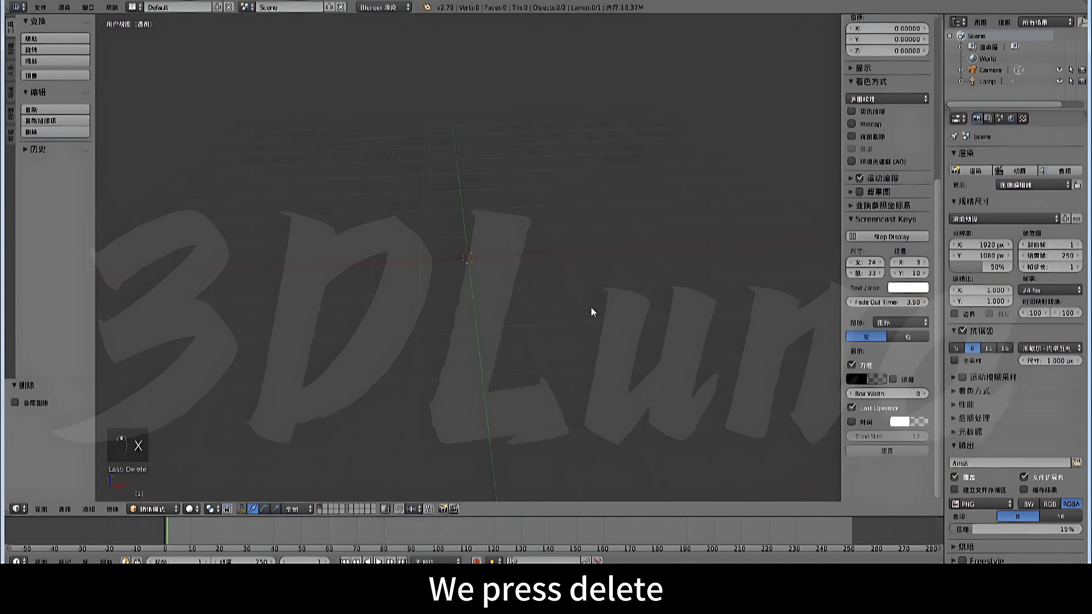
# - Add an ico sphere mesh at the scene's origin
pyautogui.moveTo(469, 286); pyautogui.dragTo(558, 319, button='middle')
pyautogui.hotkey('shift', 'a')
pyautogui.moveTo(491, 297)
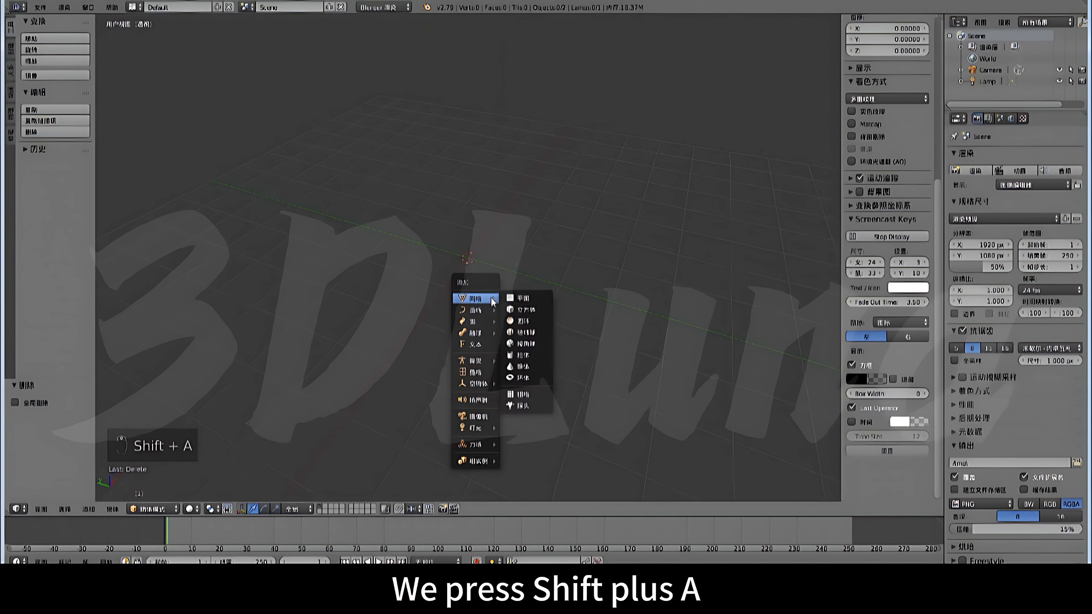
pyautogui.click(524, 343)
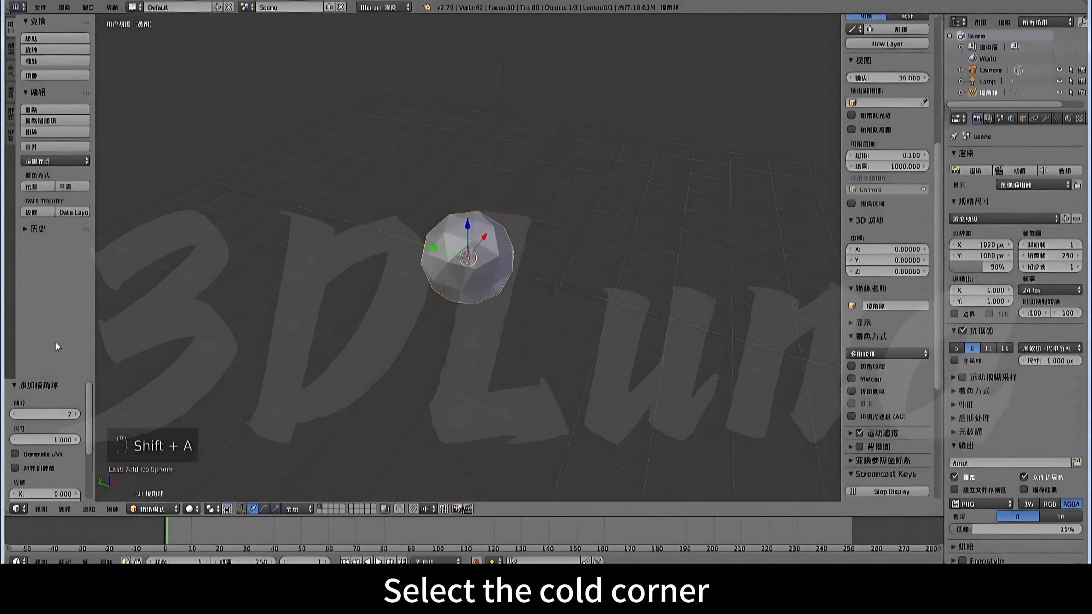
# - Set the new ico sphere's subdivisions to 3
pyautogui.scroll(-4, 65, 394)
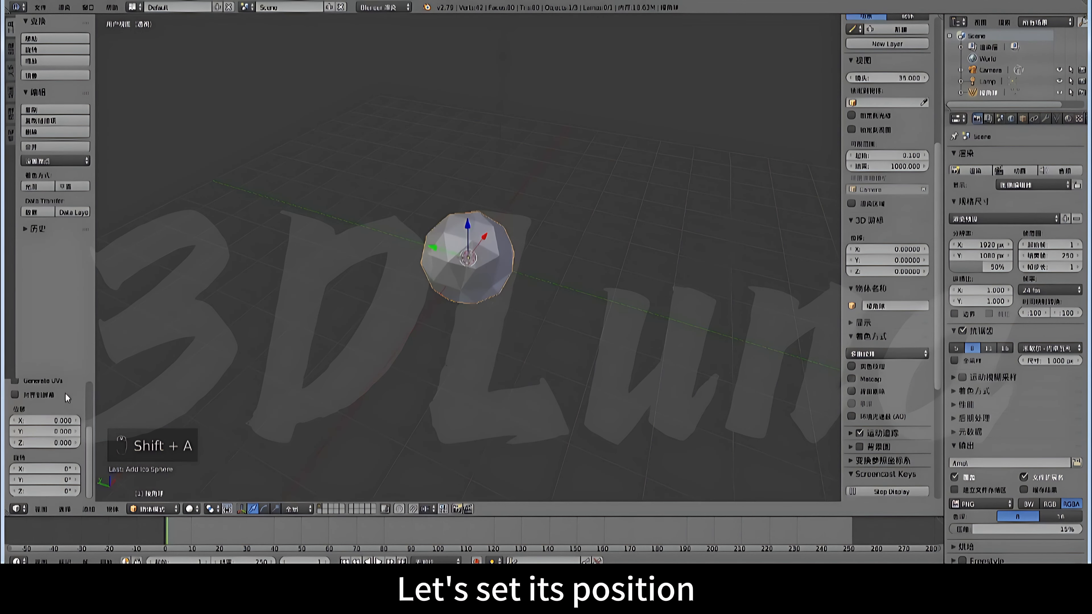
pyautogui.click(59, 422)
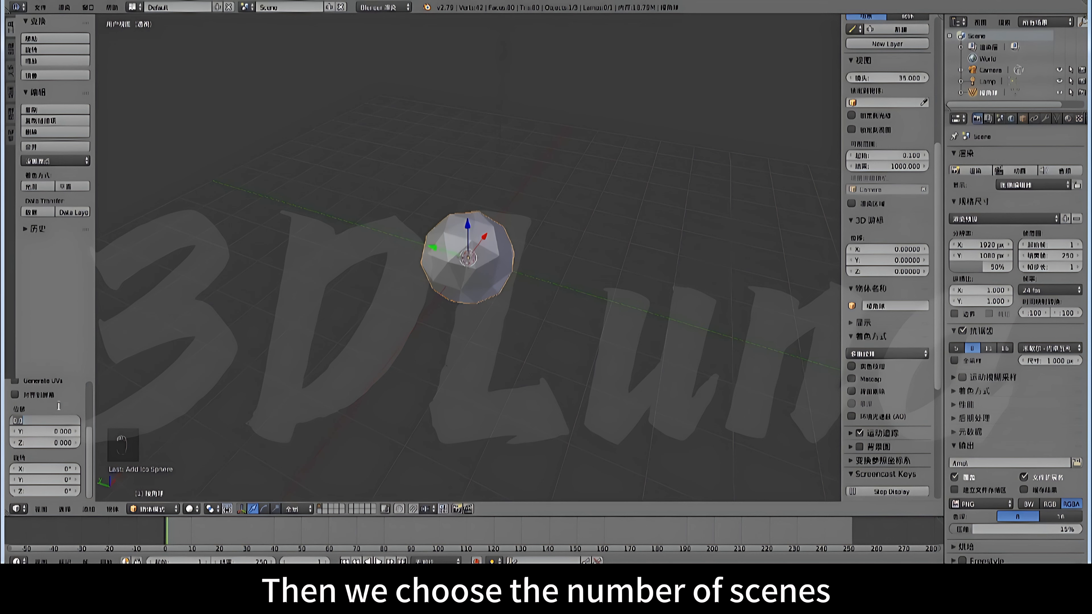
pyautogui.scroll(4, 60, 413)
pyautogui.click(74, 414)
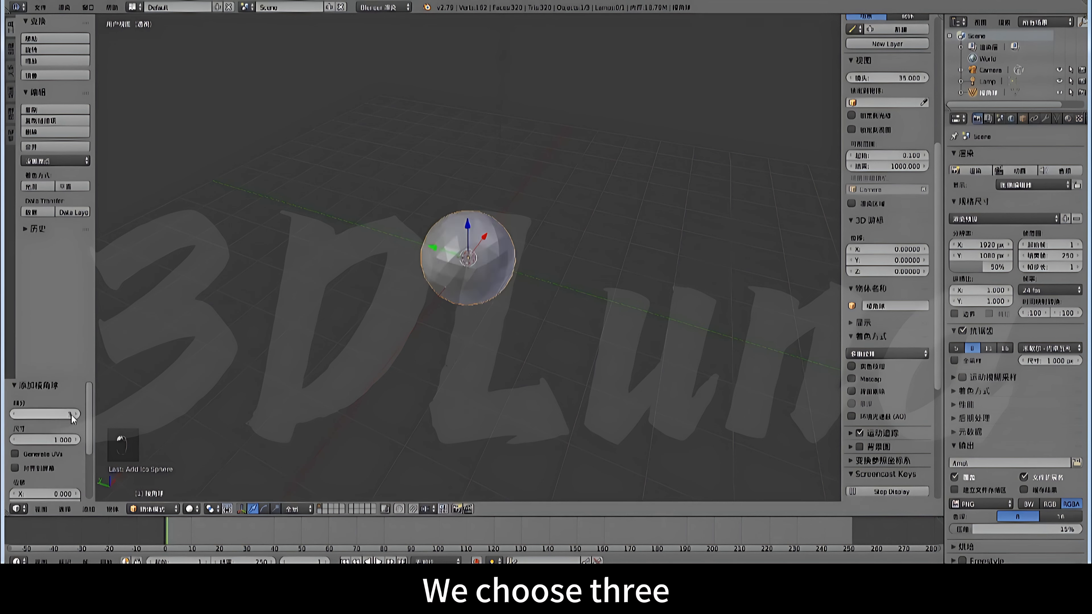
pyautogui.write('3')
pyautogui.scroll(3, 493, 286)
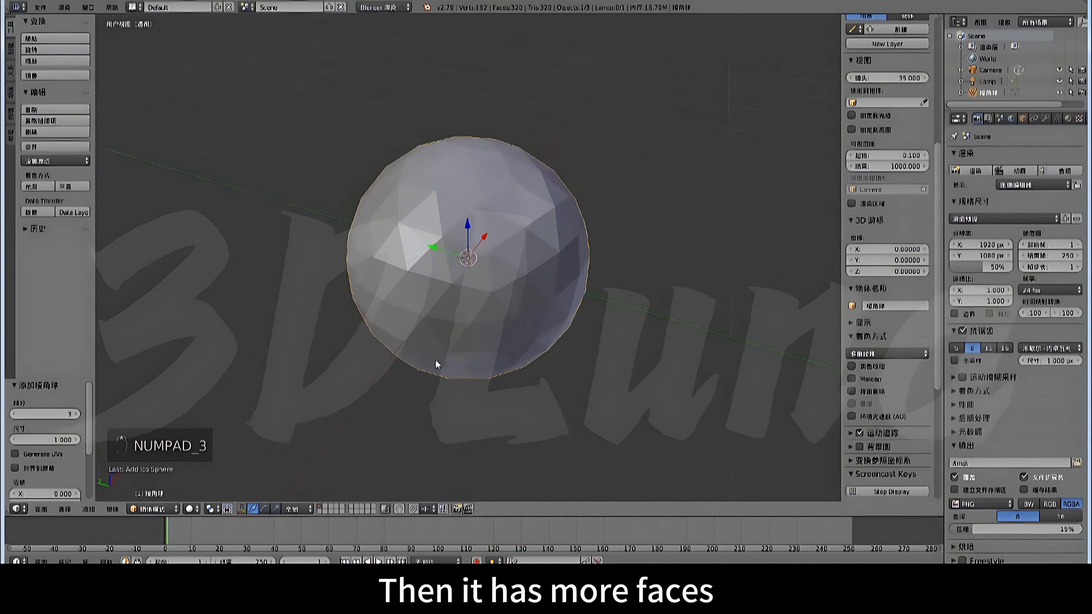
# - Add a Subdivision Surface modifier to the ico sphere and apply it
pyautogui.moveTo(435, 359); pyautogui.dragTo(515, 349, button='middle')
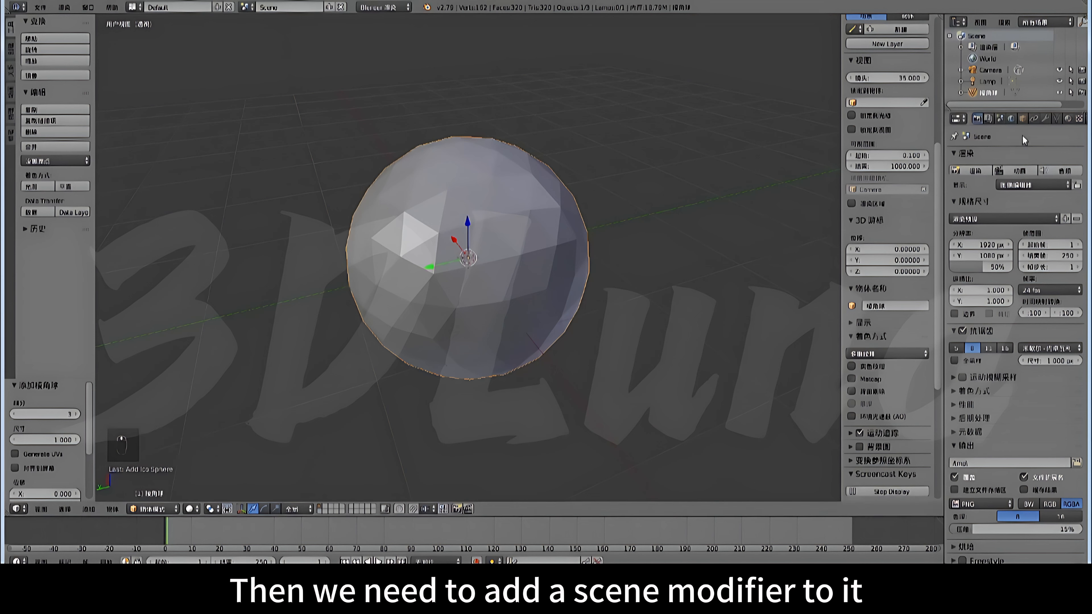
pyautogui.click(1047, 117)
pyautogui.click(1008, 159)
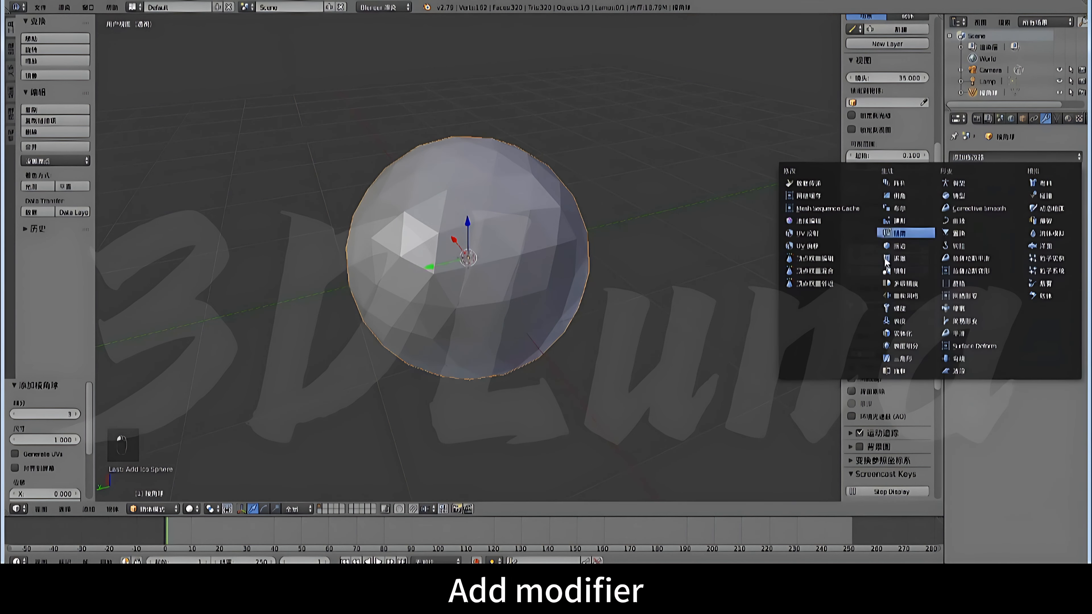
pyautogui.click(906, 347)
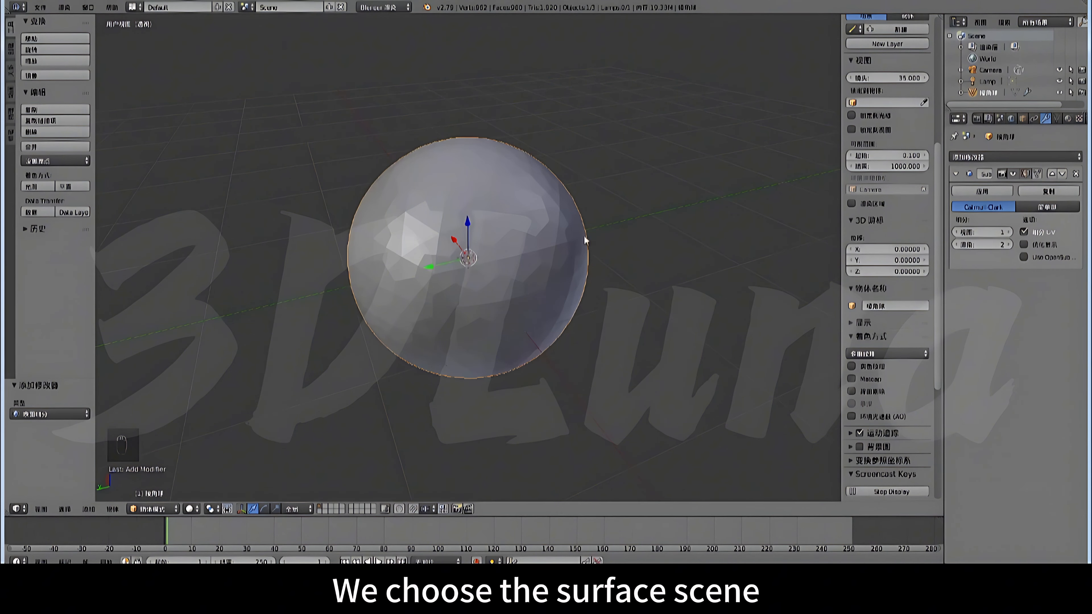
pyautogui.click(960, 190)
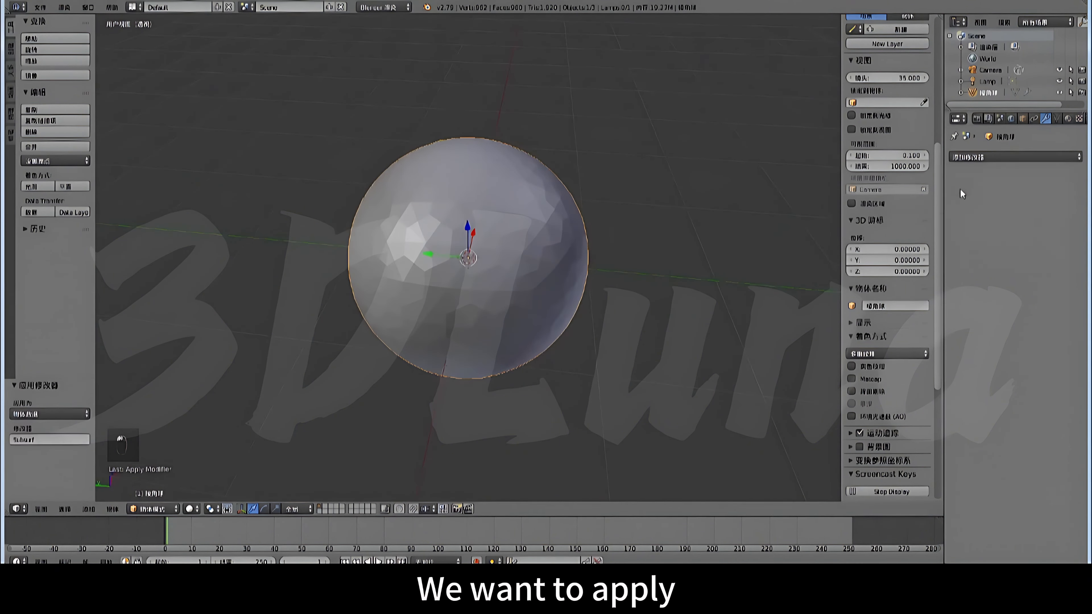
# - Put the sphere into Edit Mode and deselect all of its vertices
pyautogui.moveTo(597, 317); pyautogui.dragTo(511, 287, button='middle')
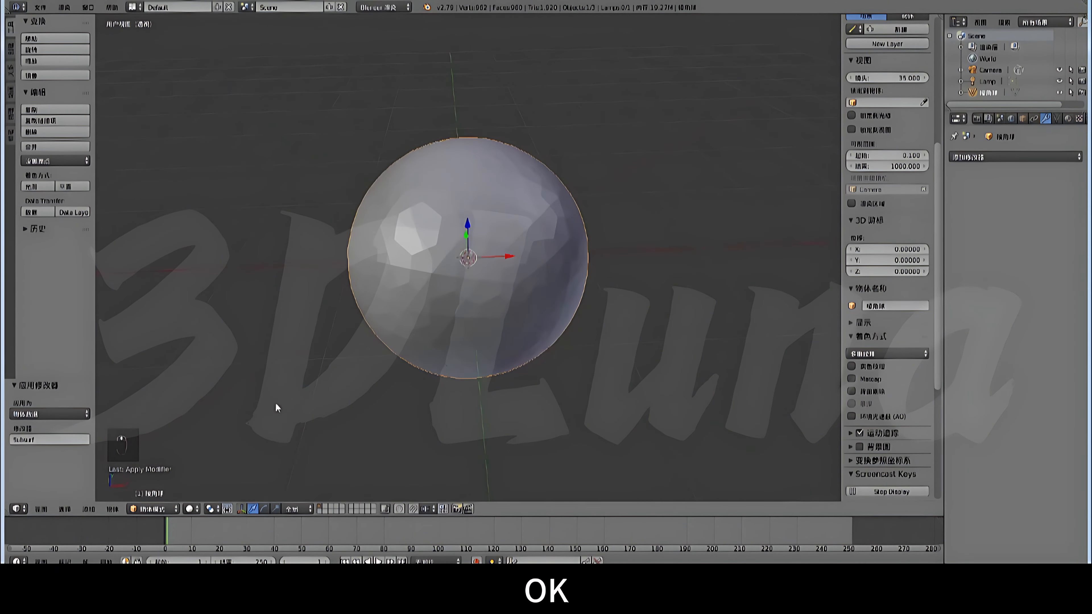
pyautogui.click(162, 510)
pyautogui.click(159, 484)
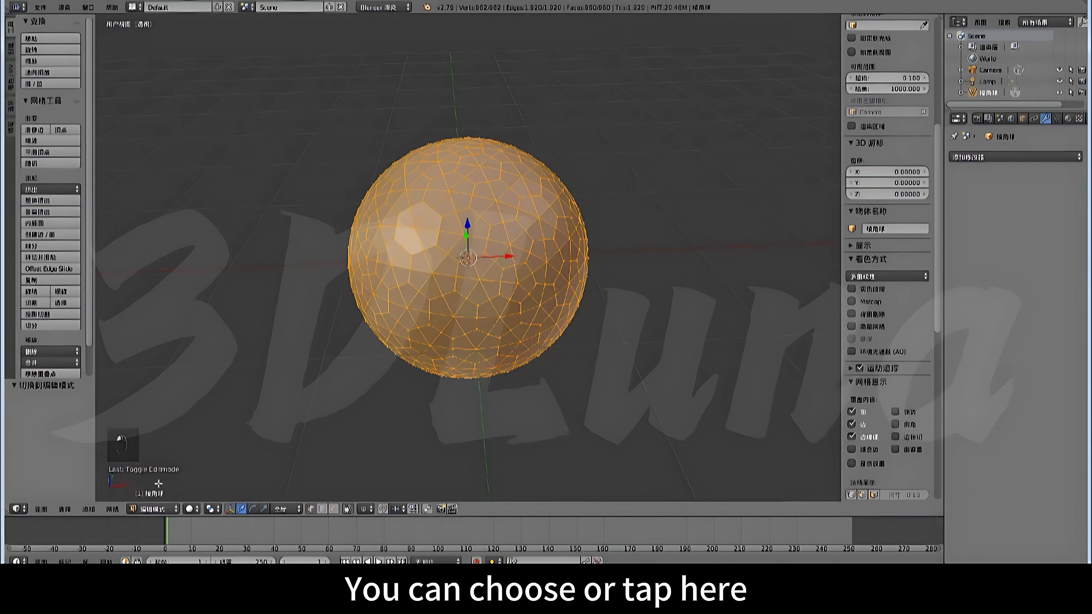
pyautogui.press('Tab')
pyautogui.press('Tab')
pyautogui.moveTo(499, 321); pyautogui.dragTo(471, 327, button='middle')
pyautogui.press('a')
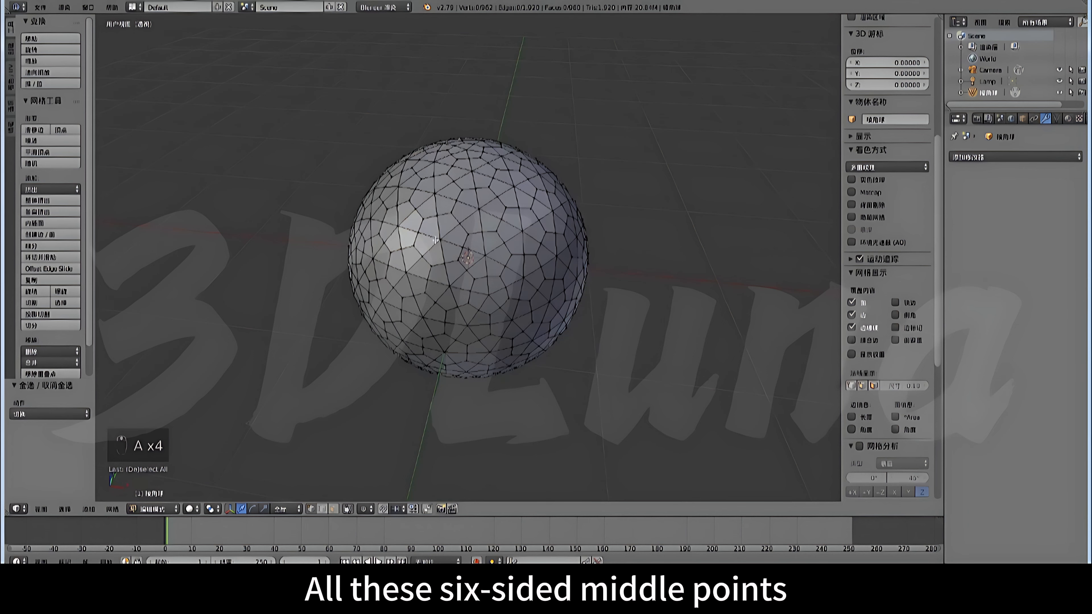
# - Select a six-edge vertex and all similar ones by amount of connecting edges, and dissolve them to form hexagonal faces
pyautogui.rightClick(435, 240)
pyautogui.scroll(4, 473, 254)
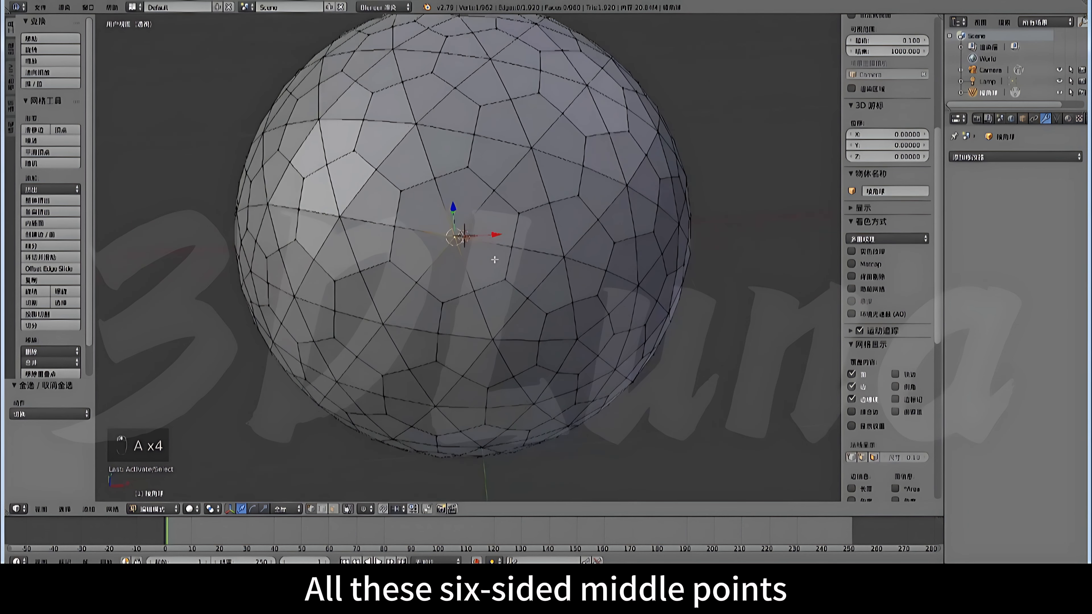
pyautogui.scroll(-2, 494, 260)
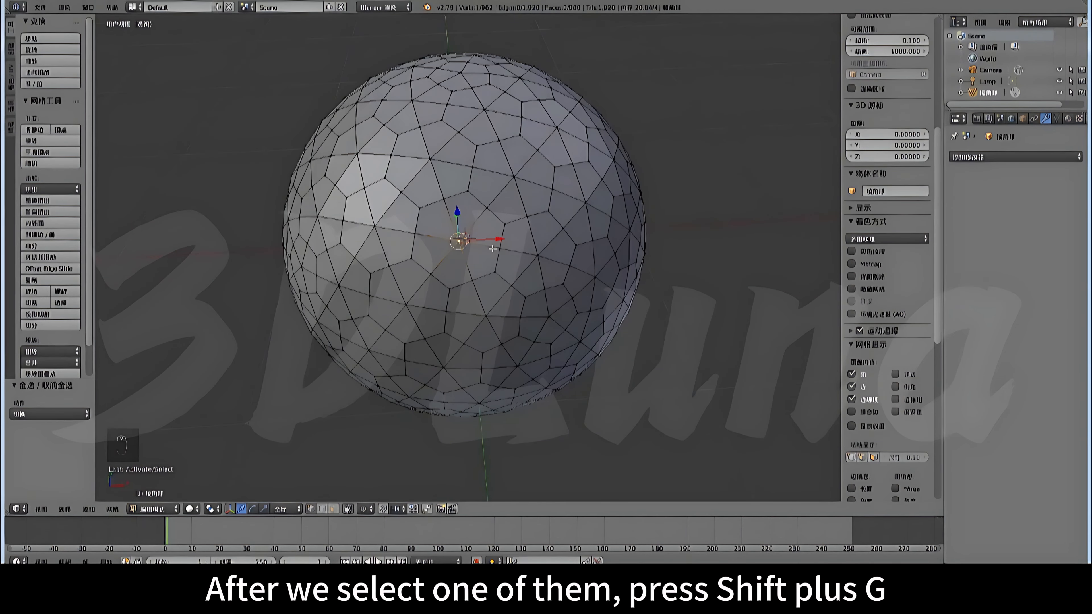
pyautogui.hotkey('shift', 'g')
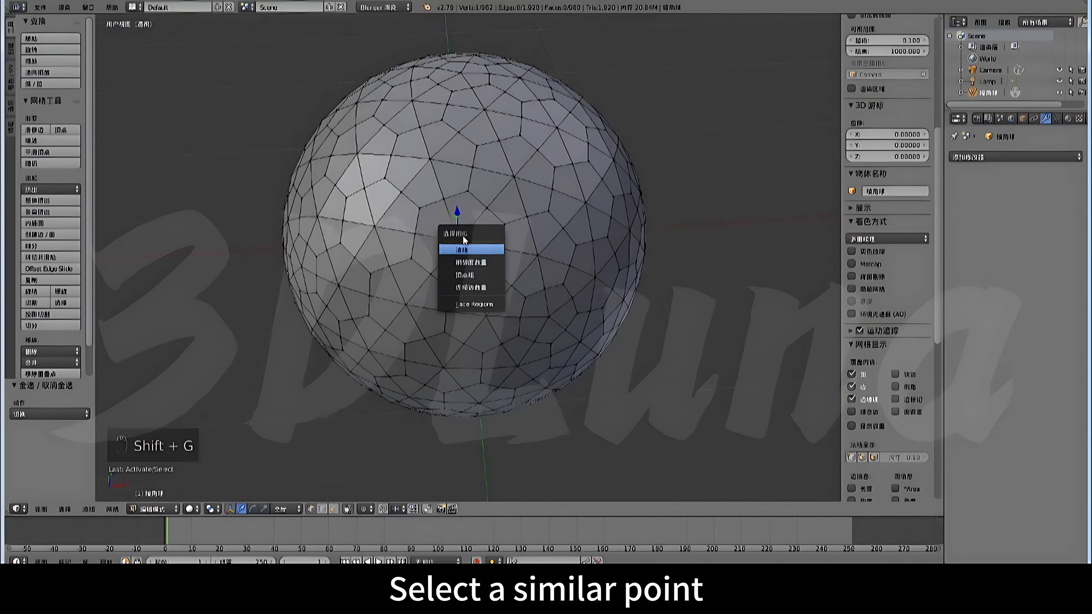
pyautogui.click(472, 290)
pyautogui.scroll(-1, 519, 302)
pyautogui.moveTo(520, 302); pyautogui.dragTo(527, 270, button='middle')
pyautogui.scroll(1, 525, 271)
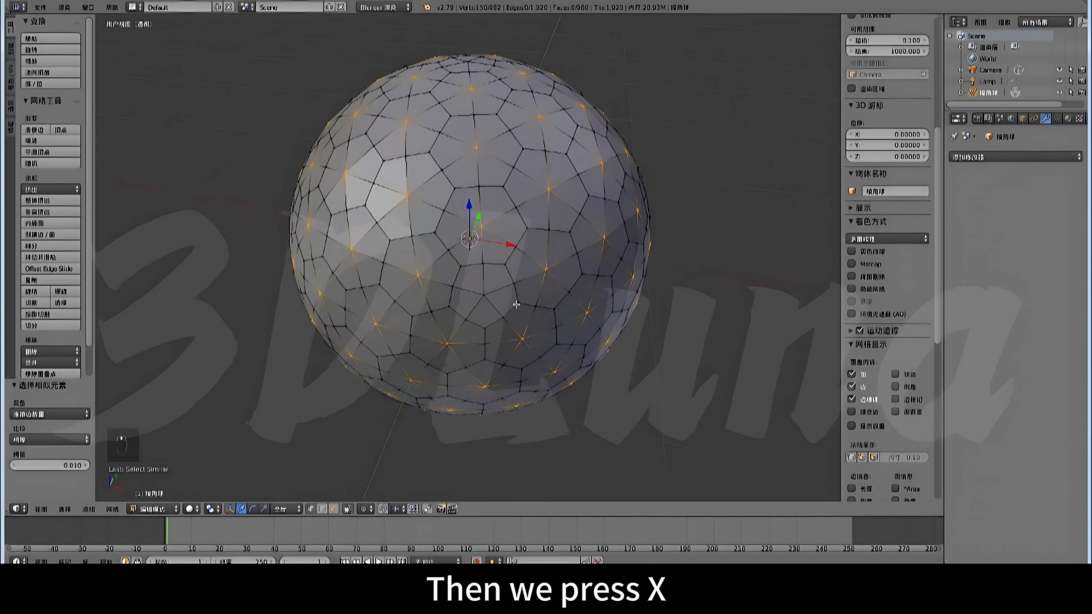
pyautogui.press('x')
pyautogui.click(509, 374)
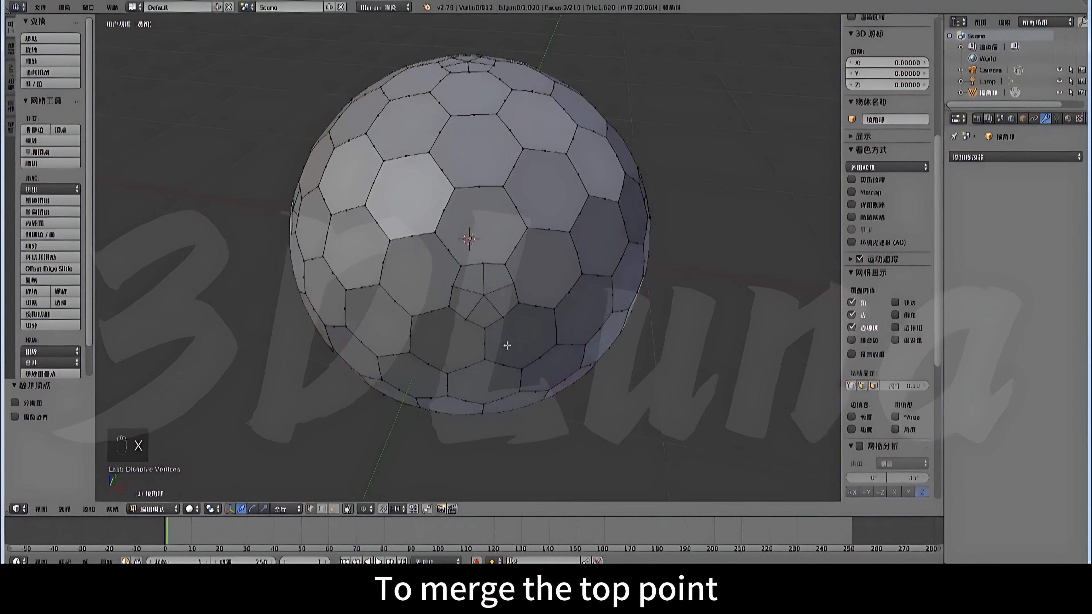
# - Select the five-edge centre vertices of the pentagons by amount of connecting edges and dissolve them
pyautogui.scroll(-1, 504, 354)
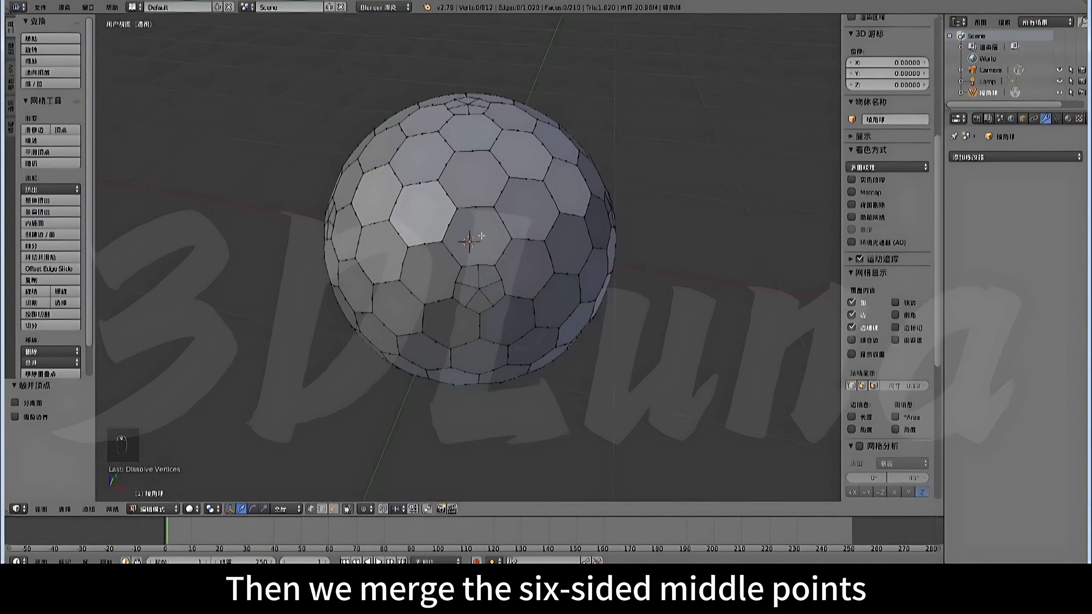
pyautogui.moveTo(476, 235); pyautogui.dragTo(469, 274, button='middle')
pyautogui.scroll(3, 471, 241)
pyautogui.scroll(-2, 469, 246)
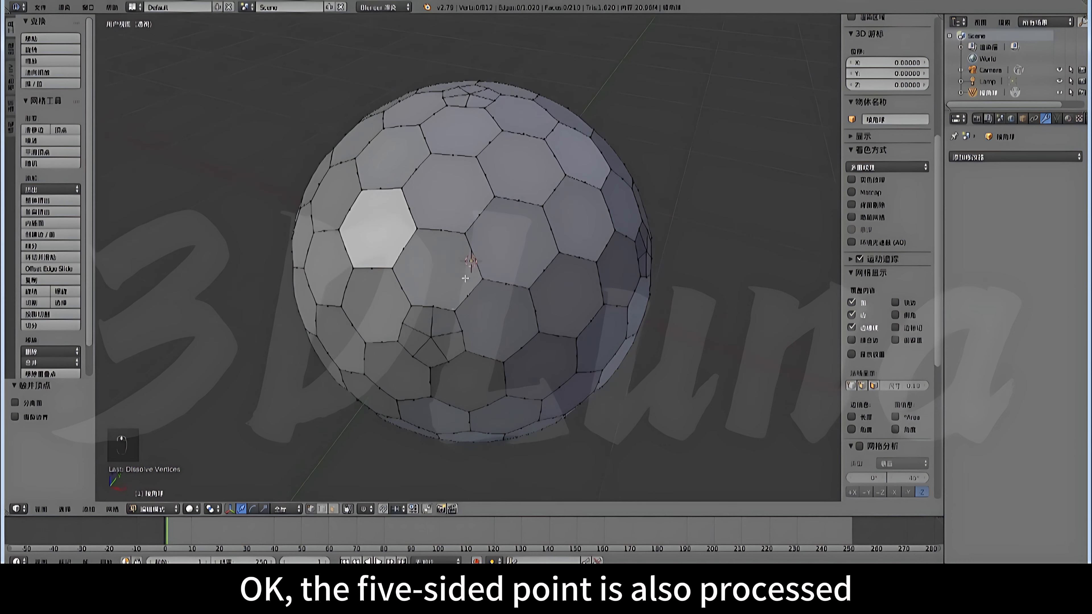
pyautogui.rightClick(432, 338)
pyautogui.hotkey('shift', 'g')
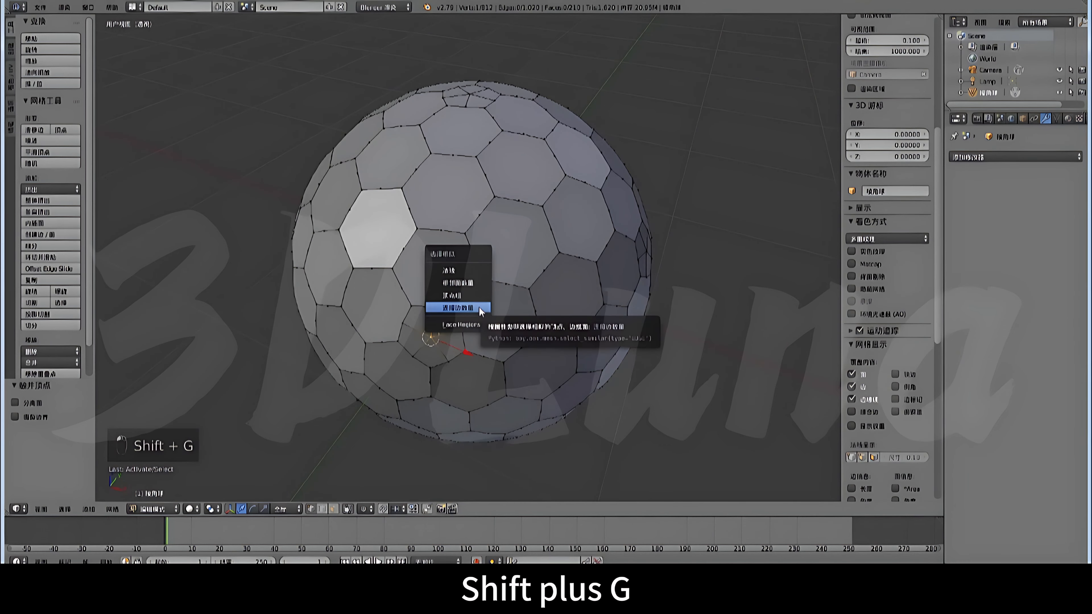
pyautogui.click(479, 307)
pyautogui.press('x')
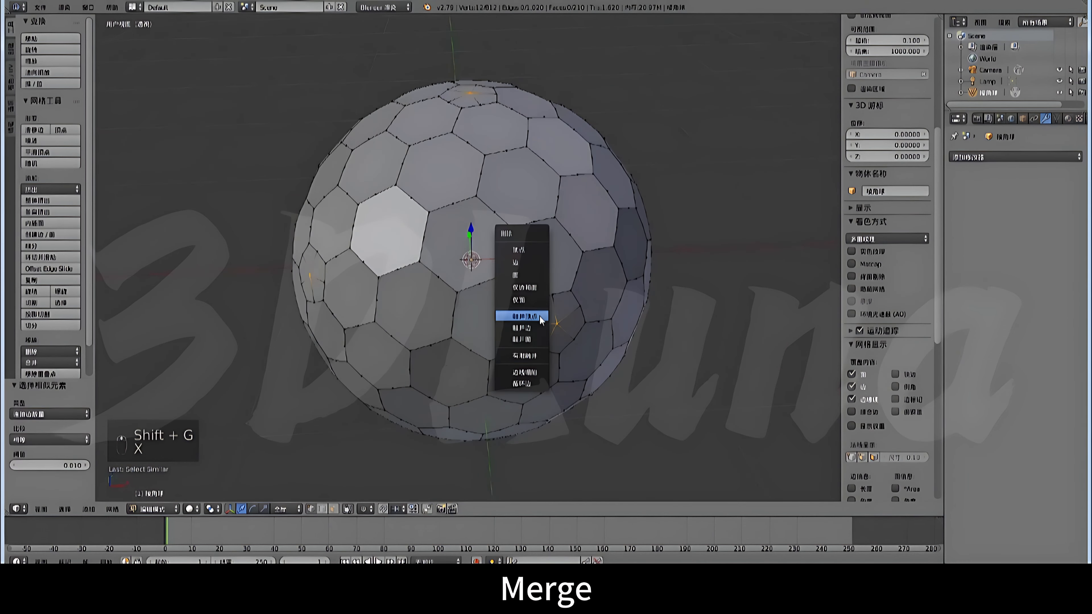
pyautogui.click(539, 316)
# - Select all two-edge vertices along the face borders by amount of connecting edges and dissolve them
pyautogui.rightClick(505, 246)
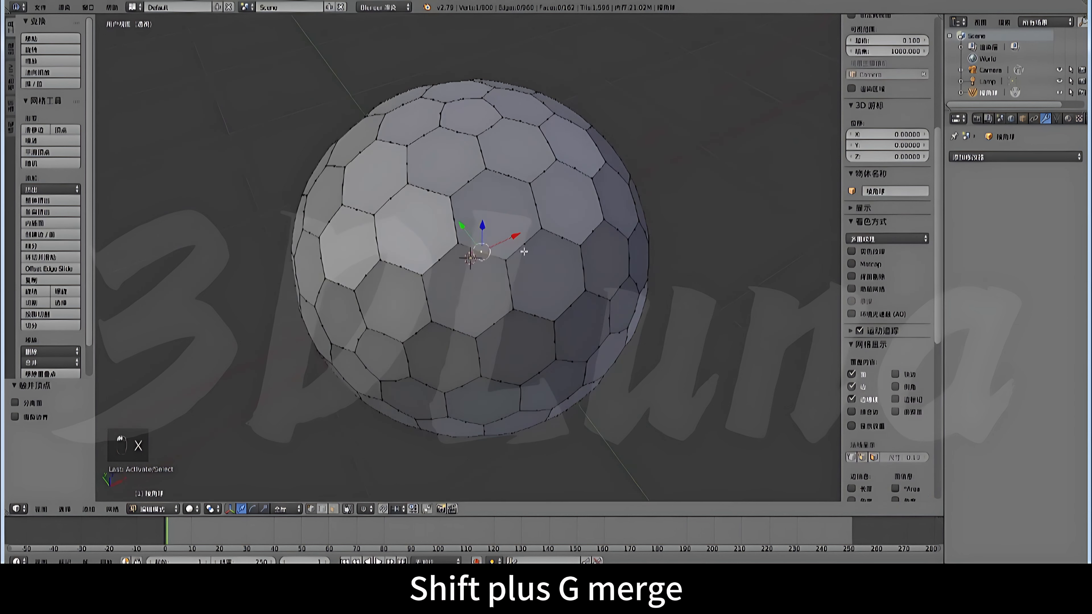
pyautogui.hotkey('shift', 'g')
pyautogui.click(507, 249)
pyautogui.press('x')
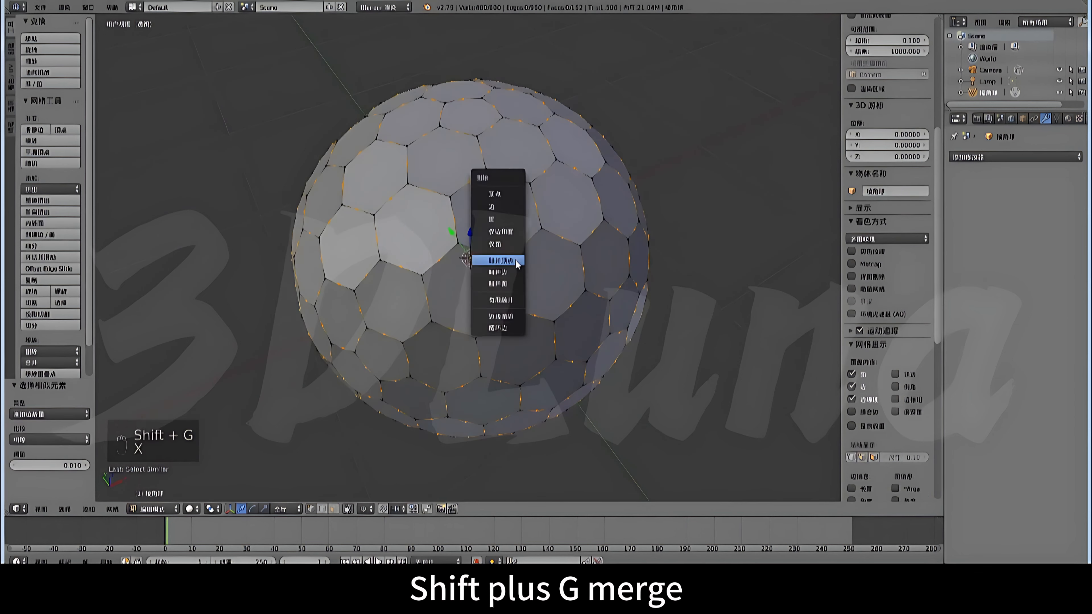
pyautogui.click(515, 258)
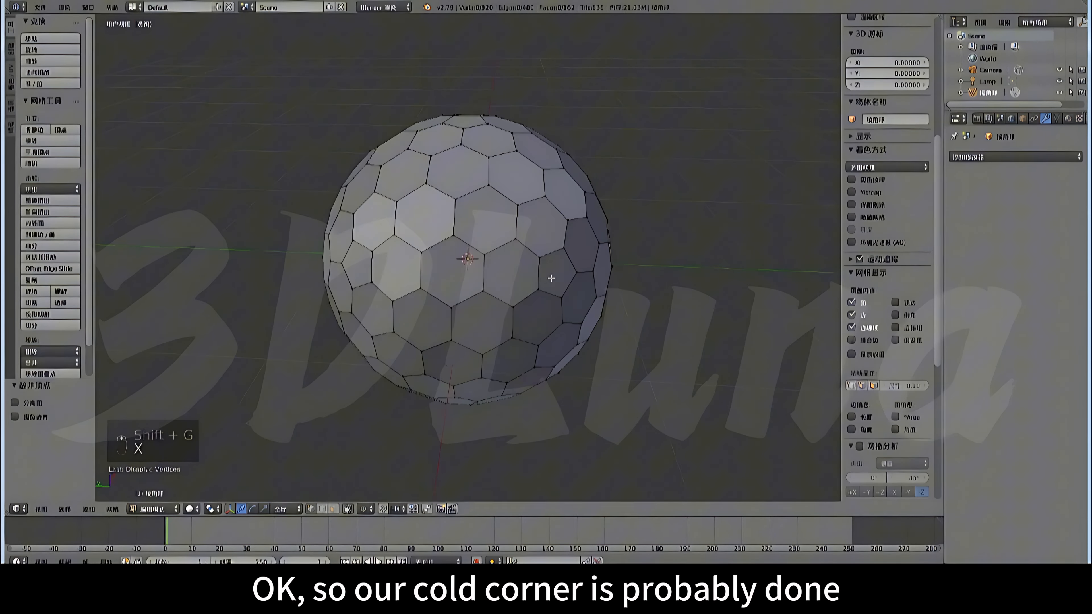
# - Split the 3D view into two areas, switch one to the UV/Image Editor and make it narrower
pyautogui.moveTo(551, 279); pyautogui.dragTo(467, 219, button='middle')
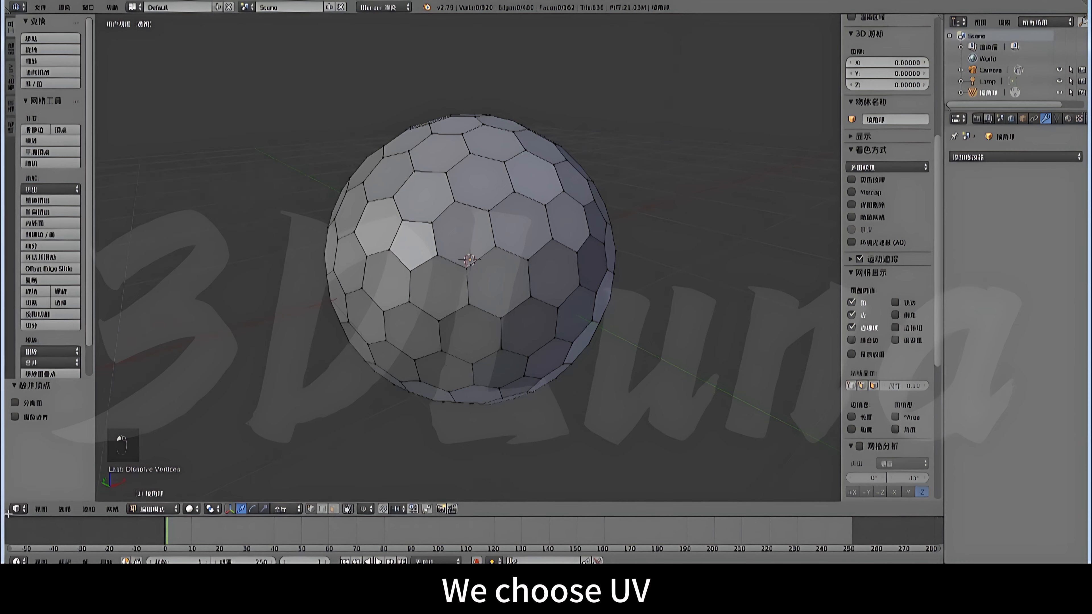
pyautogui.moveTo(5, 511); pyautogui.dragTo(456, 484)
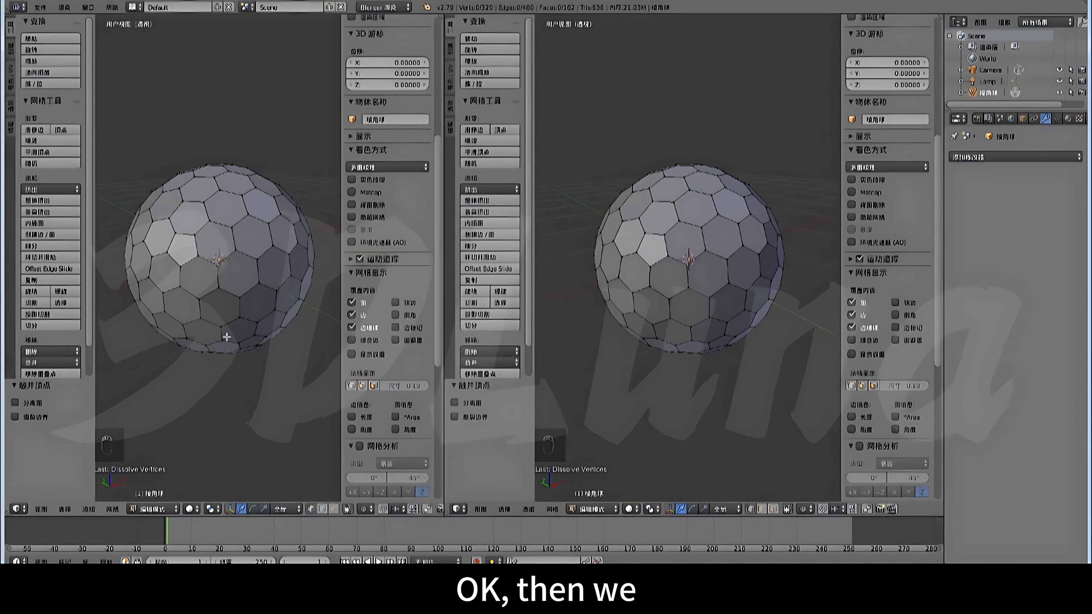
pyautogui.click(17, 509)
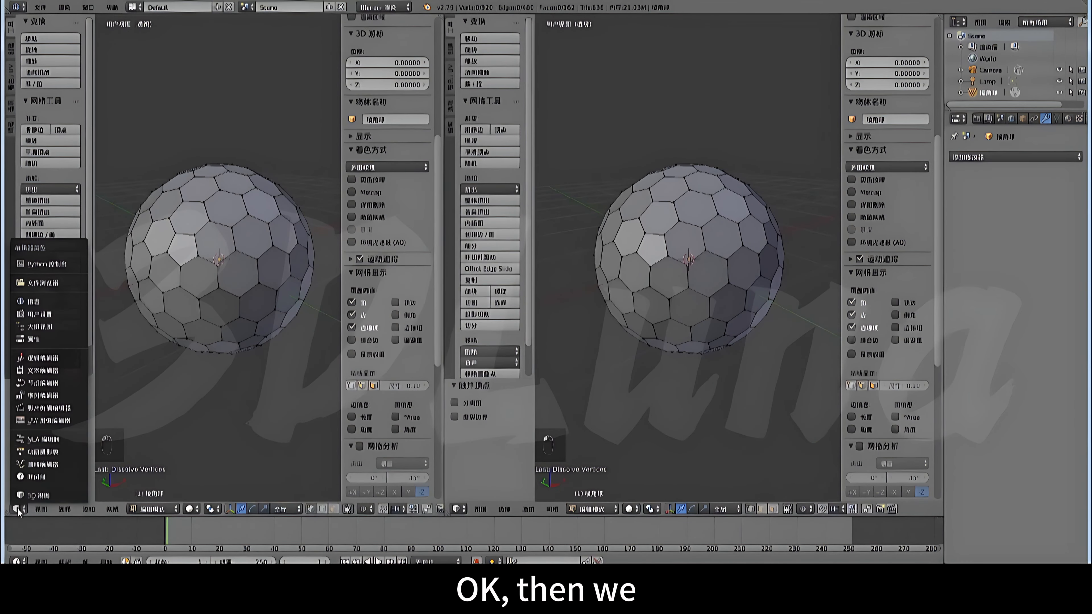
pyautogui.click(50, 421)
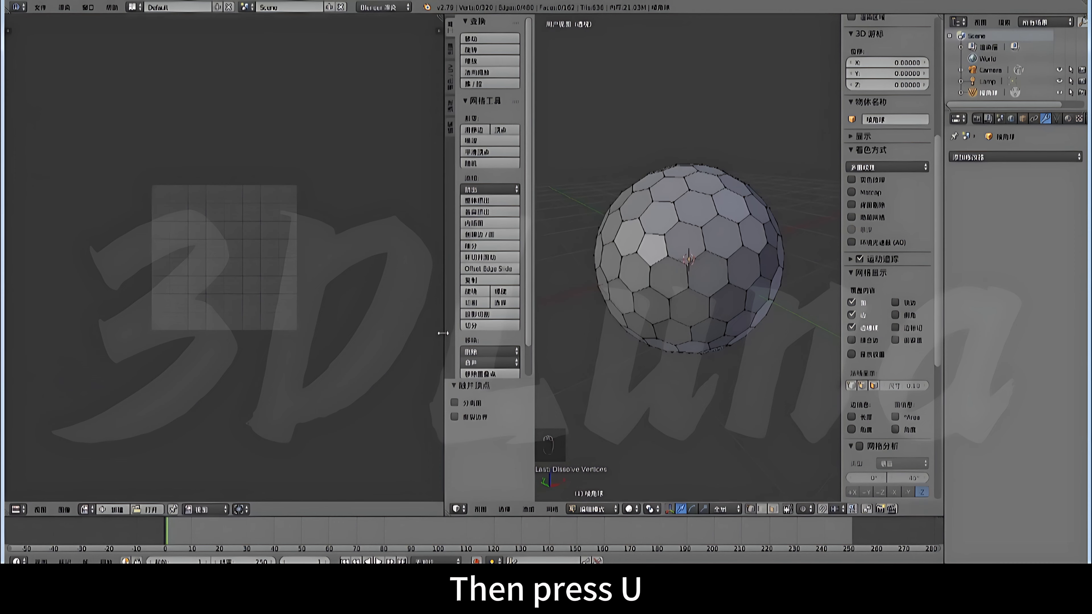
pyautogui.moveTo(443, 333); pyautogui.dragTo(343, 336)
# - Select the entire sphere mesh and unwrap it into hexagon and pentagon UVs
pyautogui.press('a')
pyautogui.press('a')
pyautogui.press('a')
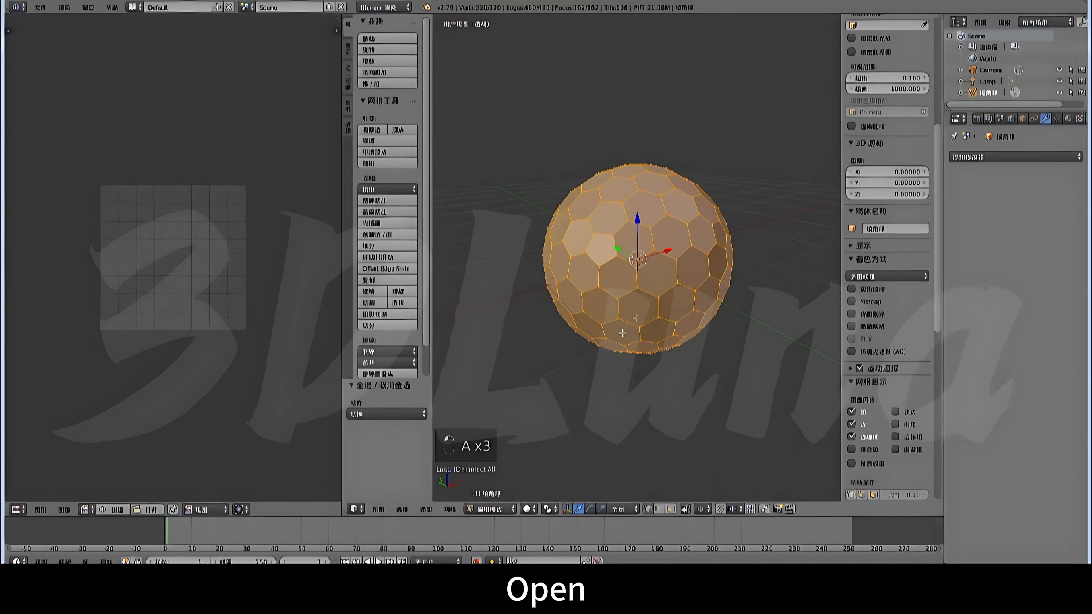
pyautogui.scroll(1, 640, 316)
pyautogui.press('u')
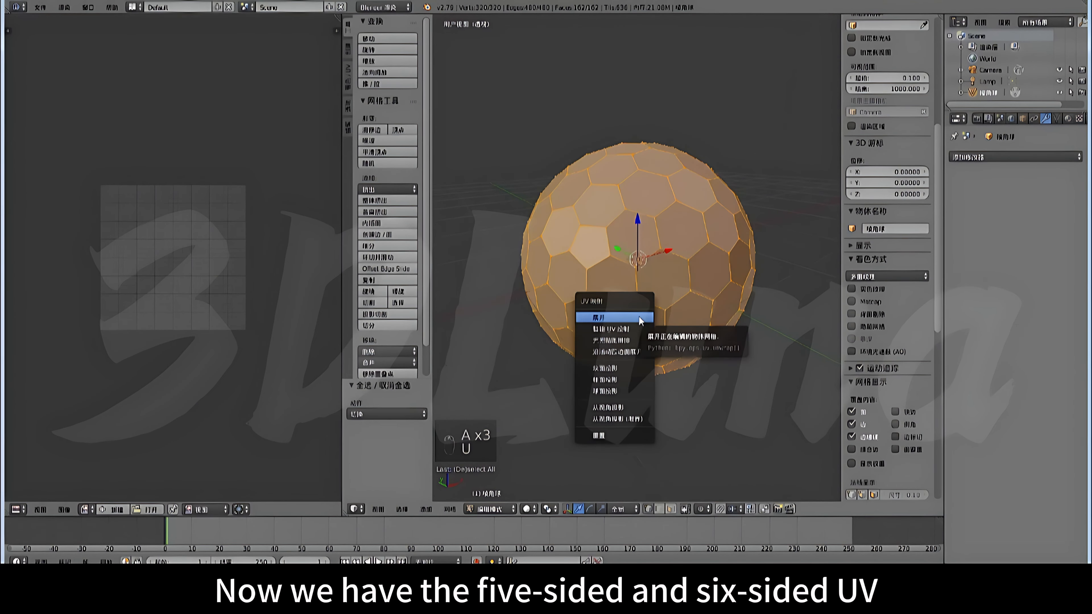
pyautogui.click(639, 316)
pyautogui.scroll(2, 199, 251)
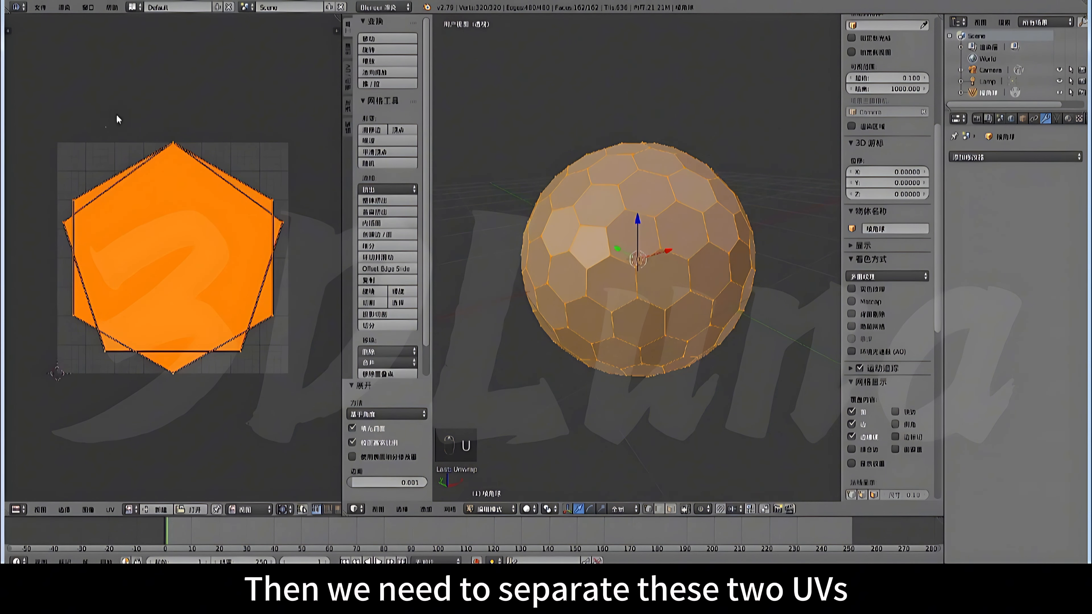
pyautogui.scroll(-2, 216, 266)
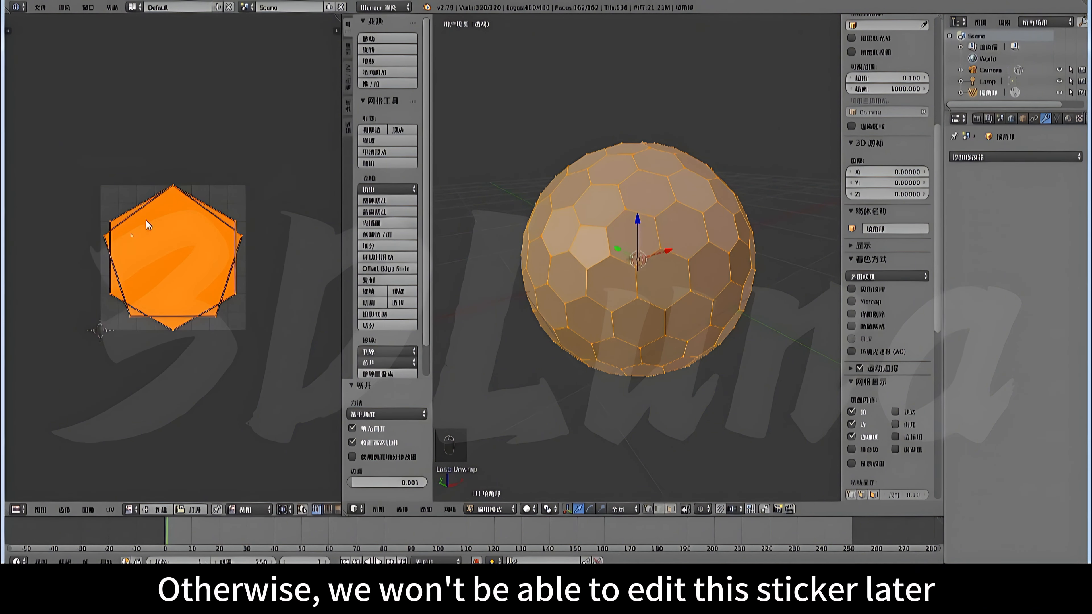
pyautogui.scroll(1, 149, 229)
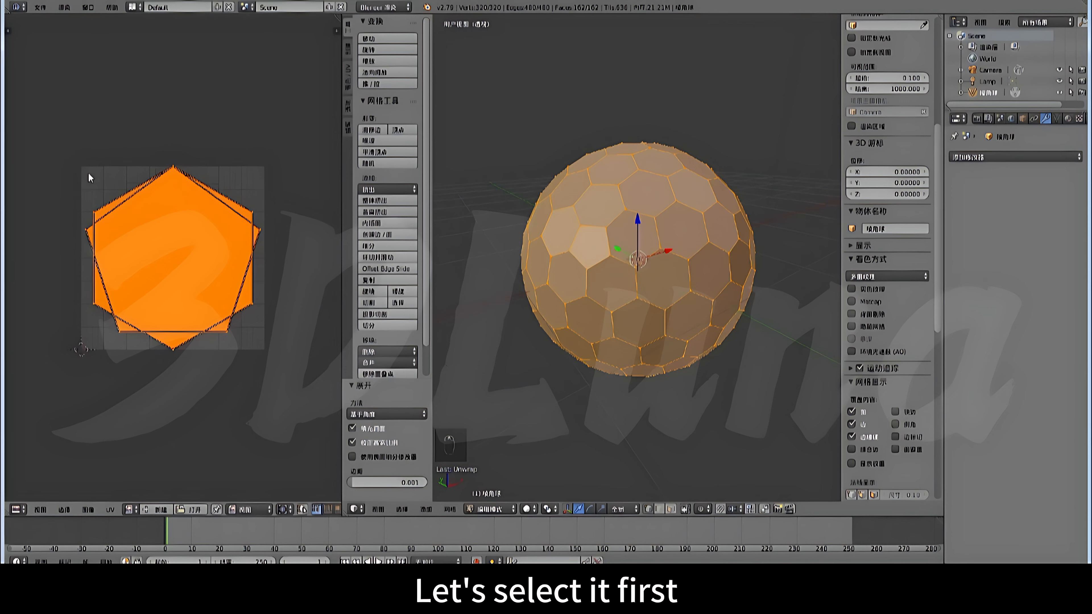
# - Switch to face select mode and select a hexagonal face with all similar faces by polygon sides
pyautogui.rightClick(611, 250)
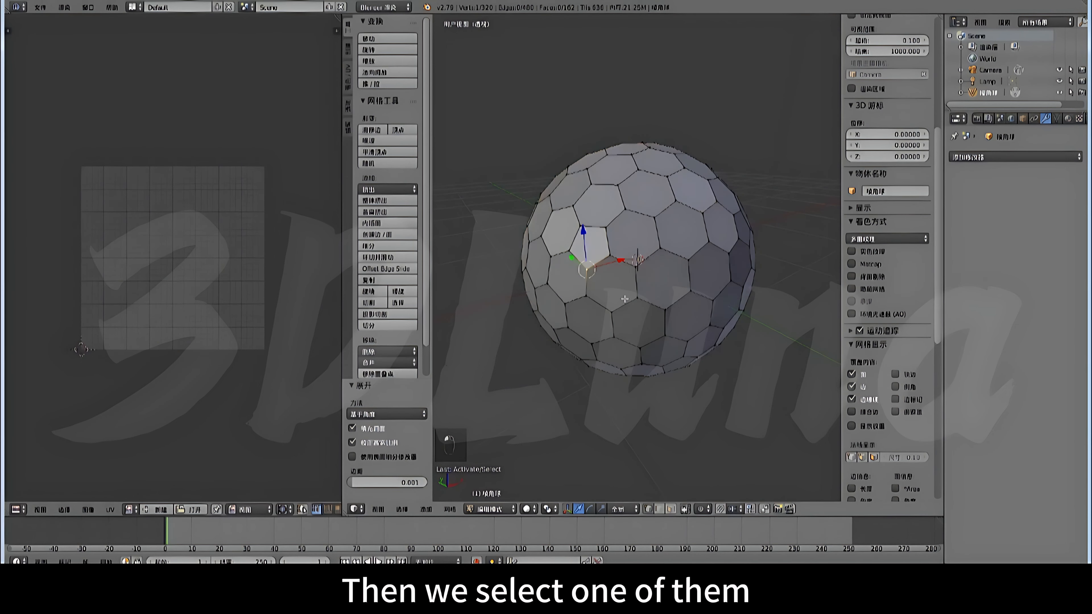
pyautogui.hotkey('ctrl', 'Tab')
pyautogui.click(619, 316)
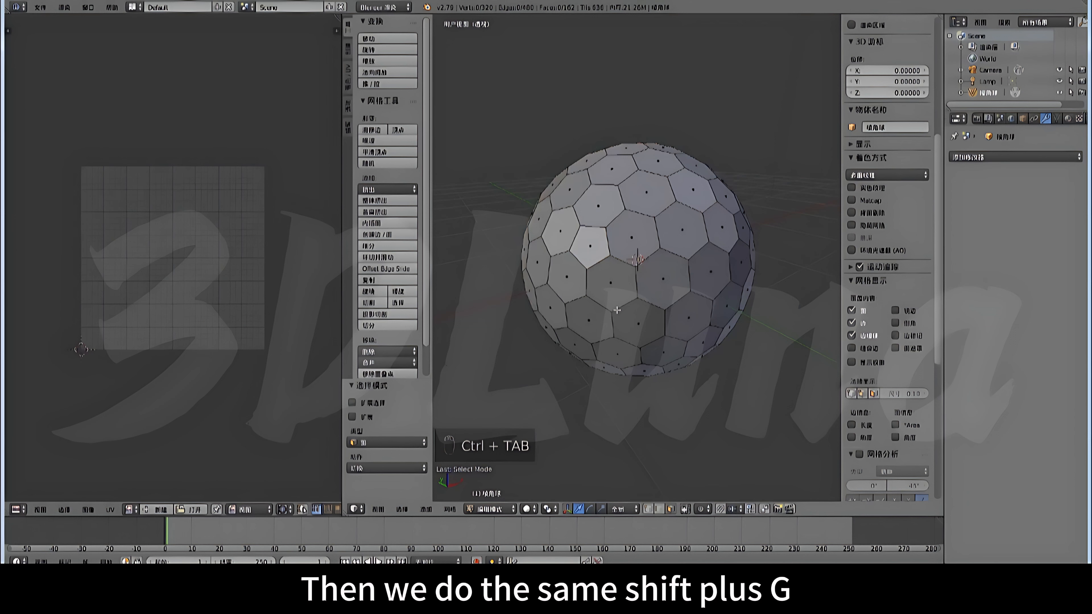
pyautogui.rightClick(628, 286)
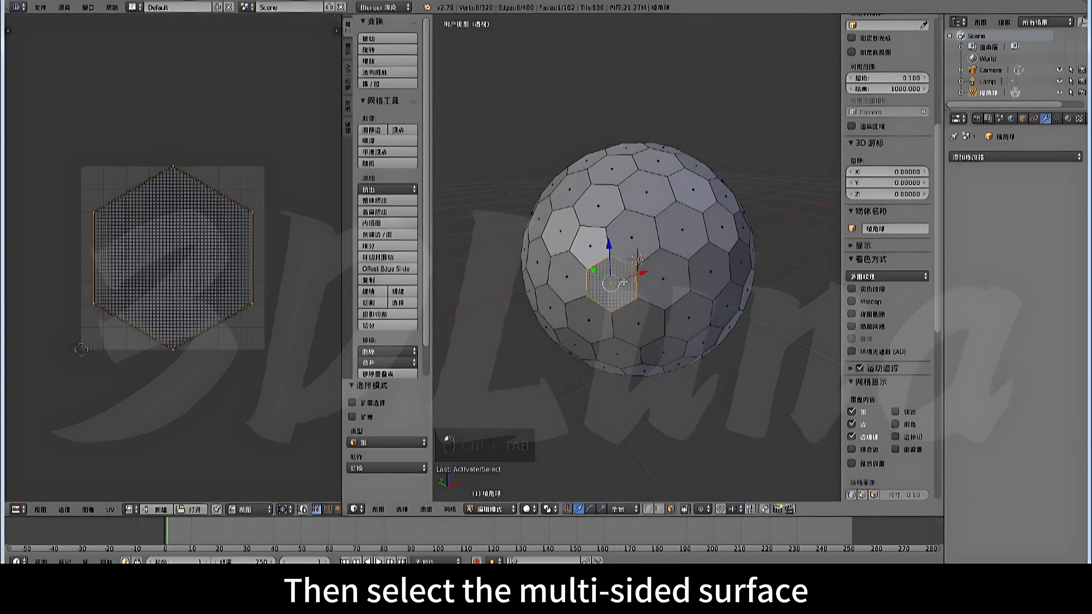
pyautogui.hotkey('shift', 'g')
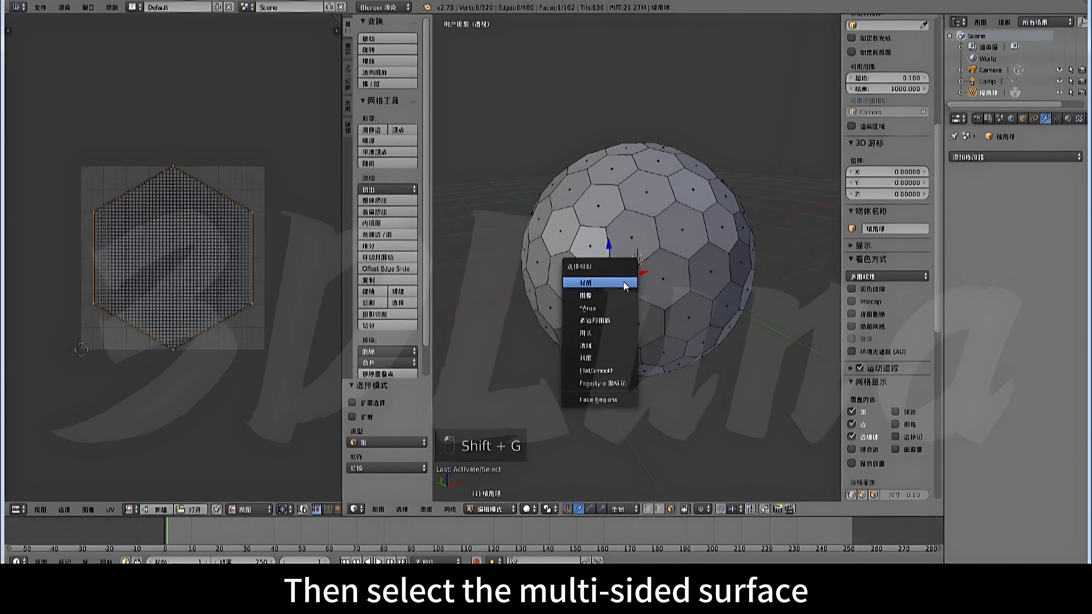
pyautogui.click(613, 321)
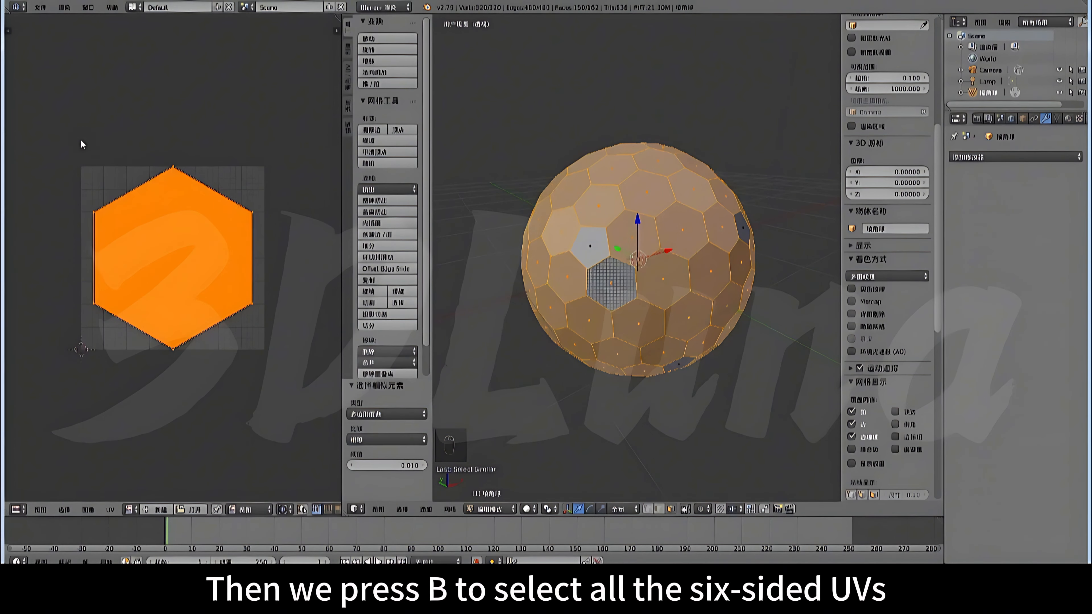
# - Box-select the hexagon UVs, scale them to about 0.53 and move them outside, above the UV square
pyautogui.press('b')
pyautogui.moveTo(58, 112); pyautogui.dragTo(274, 377)
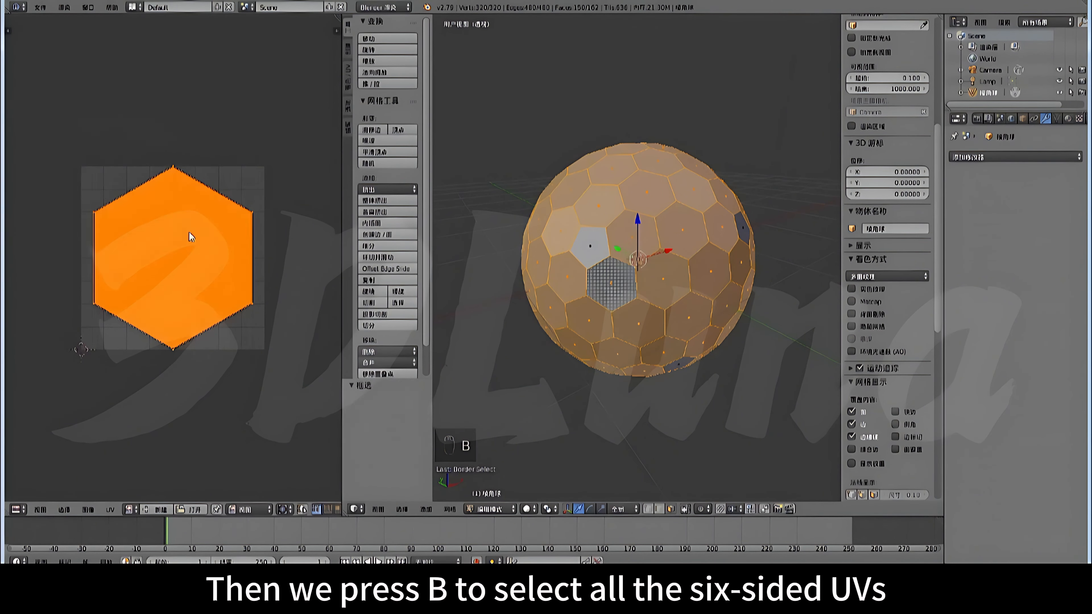
pyautogui.press('s')
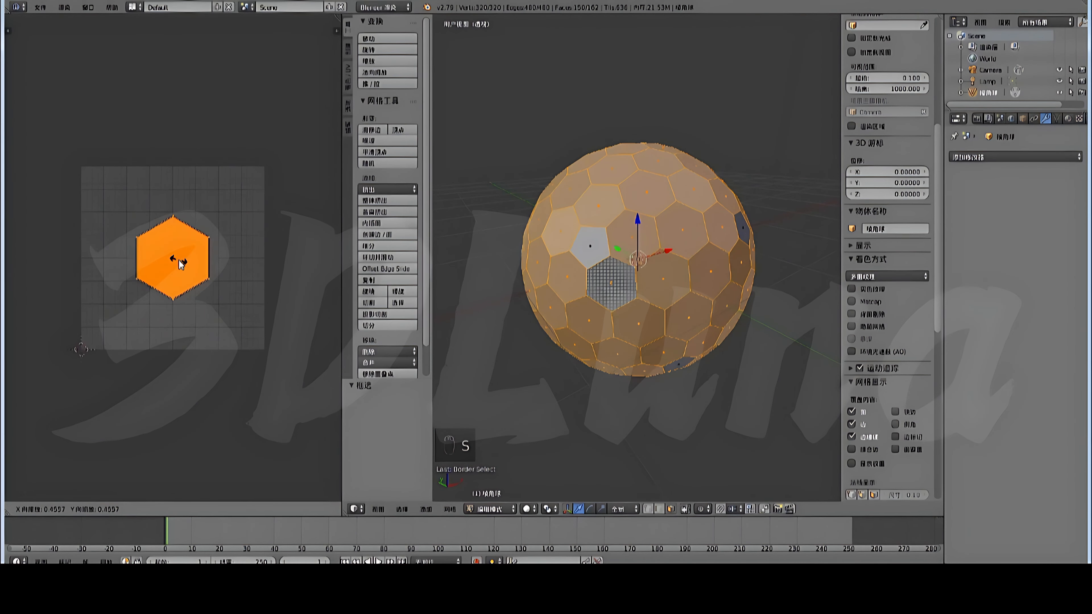
pyautogui.click(186, 263)
pyautogui.press('g')
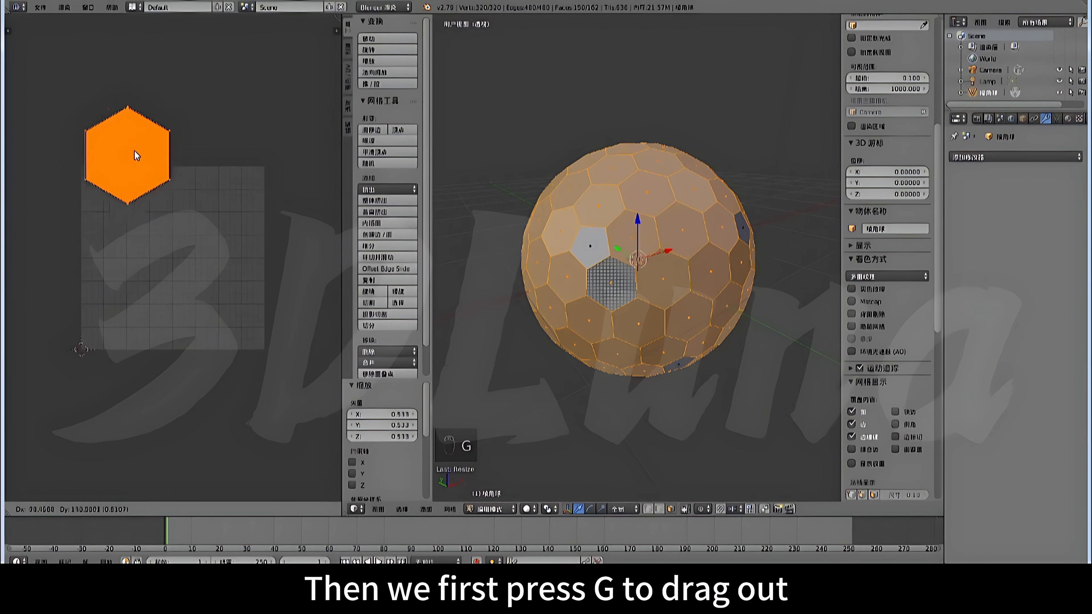
pyautogui.click(120, 109)
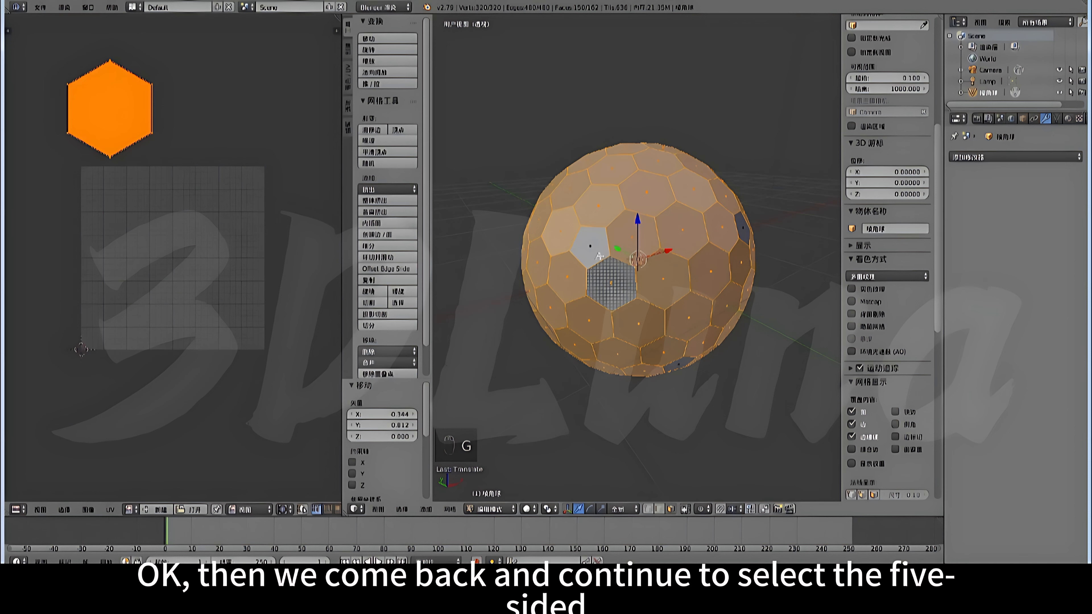
# - Select a pentagonal face and all similar faces by polygon sides
pyautogui.rightClick(603, 247)
pyautogui.hotkey('shift', 'g')
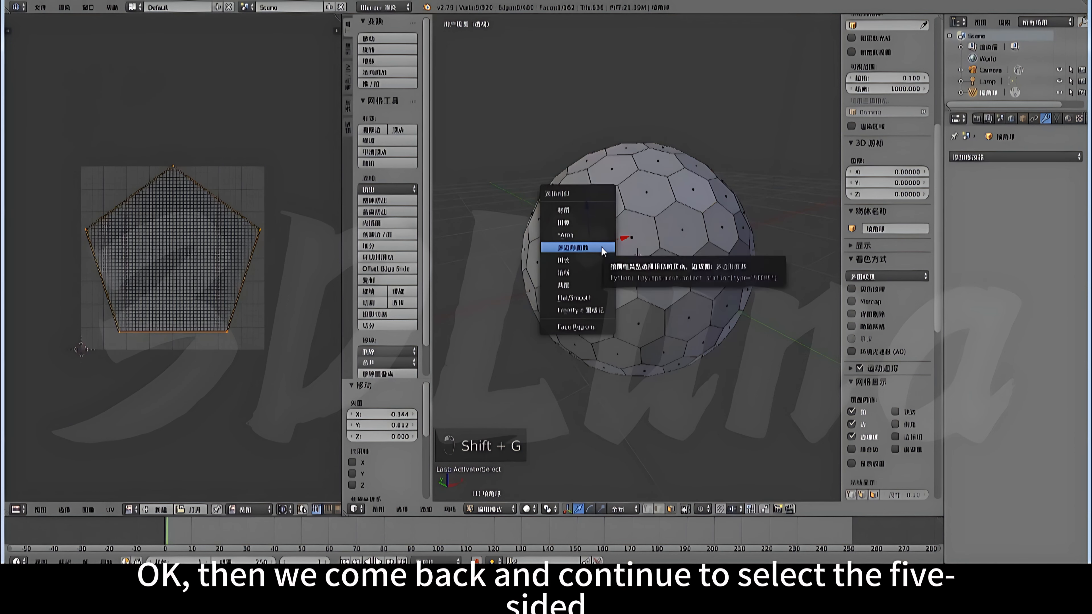
pyautogui.click(602, 246)
# - Box-select the pentagon UVs, scale them to about 0.53 and move them to the lower right corner of the UV square
pyautogui.press('b')
pyautogui.moveTo(56, 137); pyautogui.dragTo(317, 360)
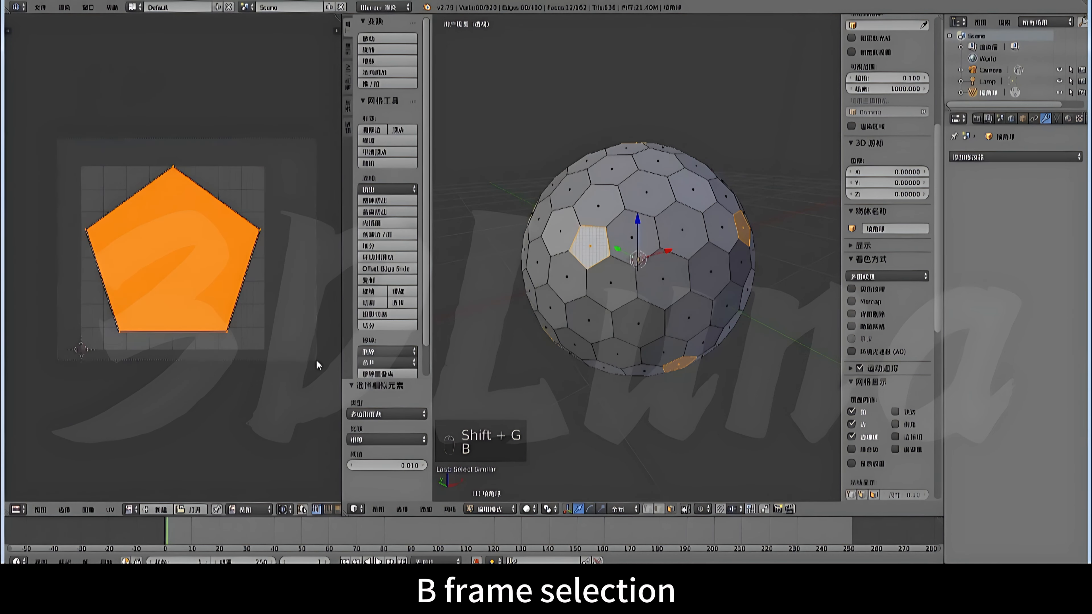
pyautogui.press('s')
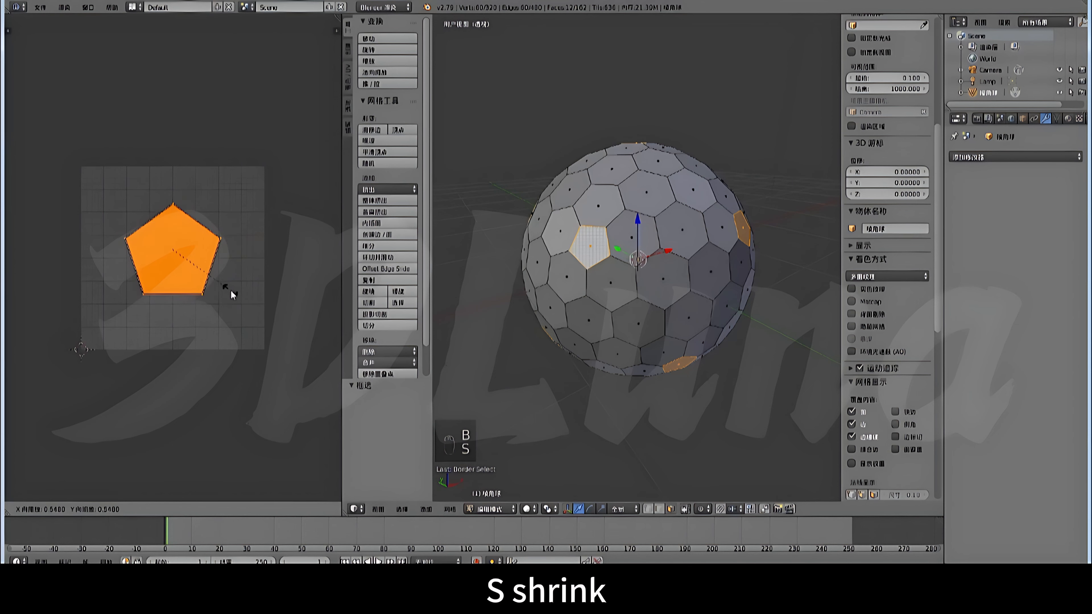
pyautogui.click(231, 291)
pyautogui.press('g')
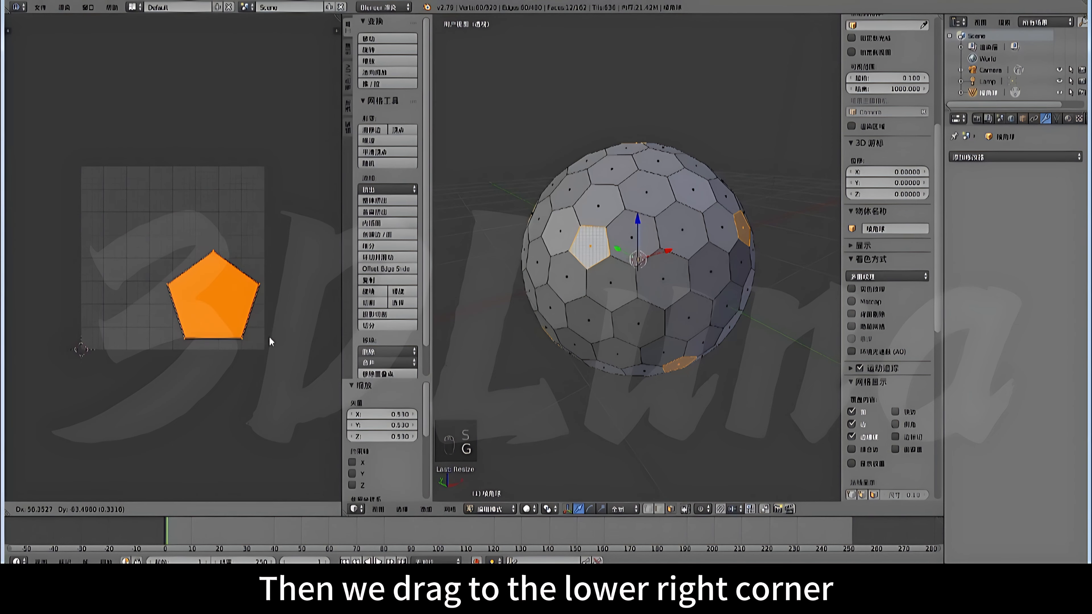
pyautogui.click(268, 339)
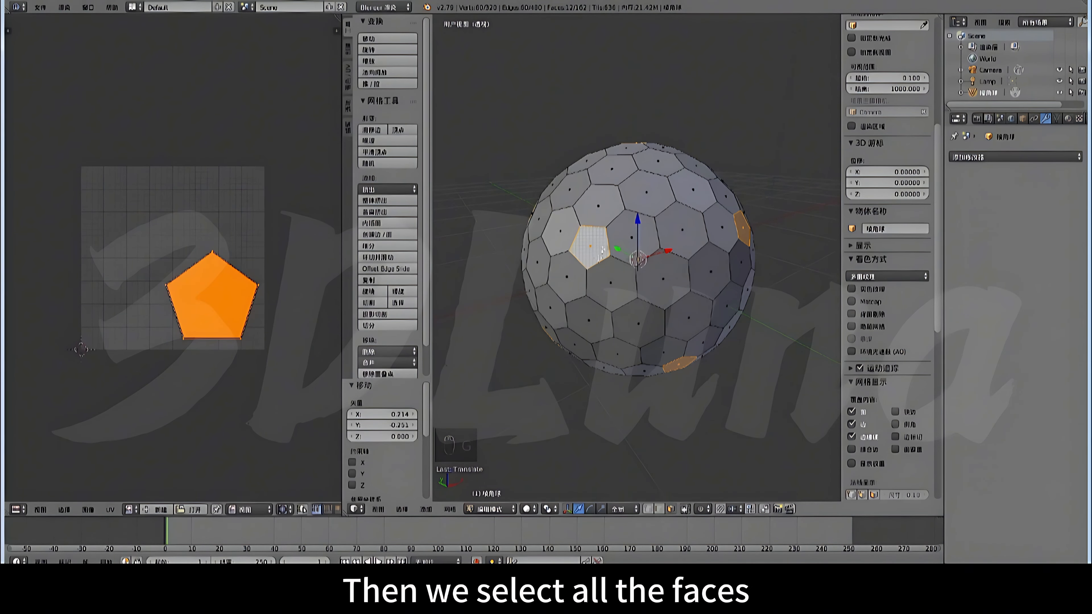
# - Select all faces of the sphere and try to move the hexagon UVs separately from the pentagon UVs
pyautogui.press('a')
pyautogui.press('a')
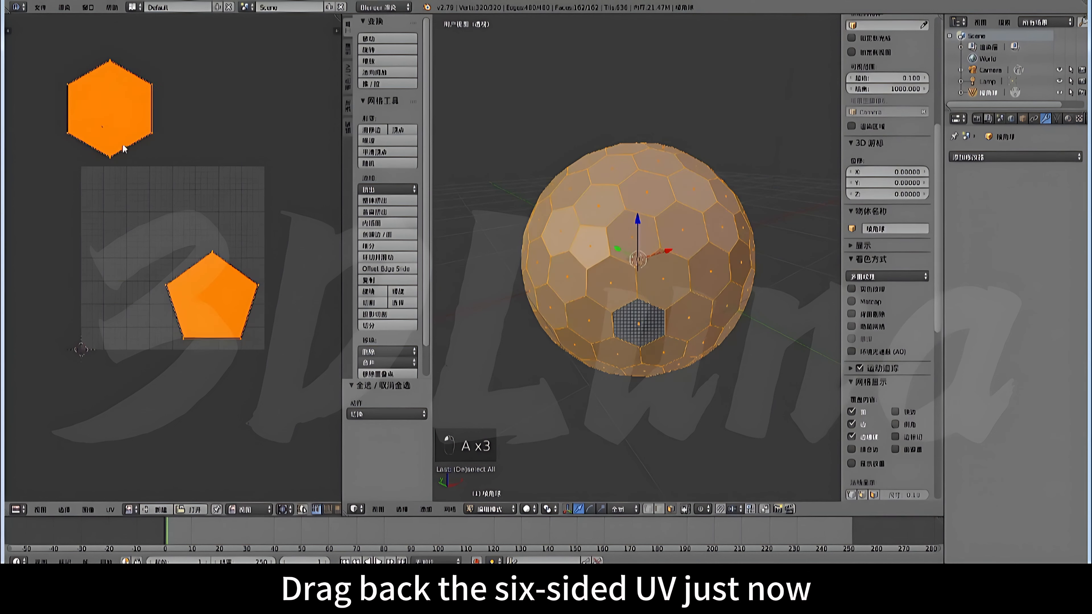
pyautogui.press('b')
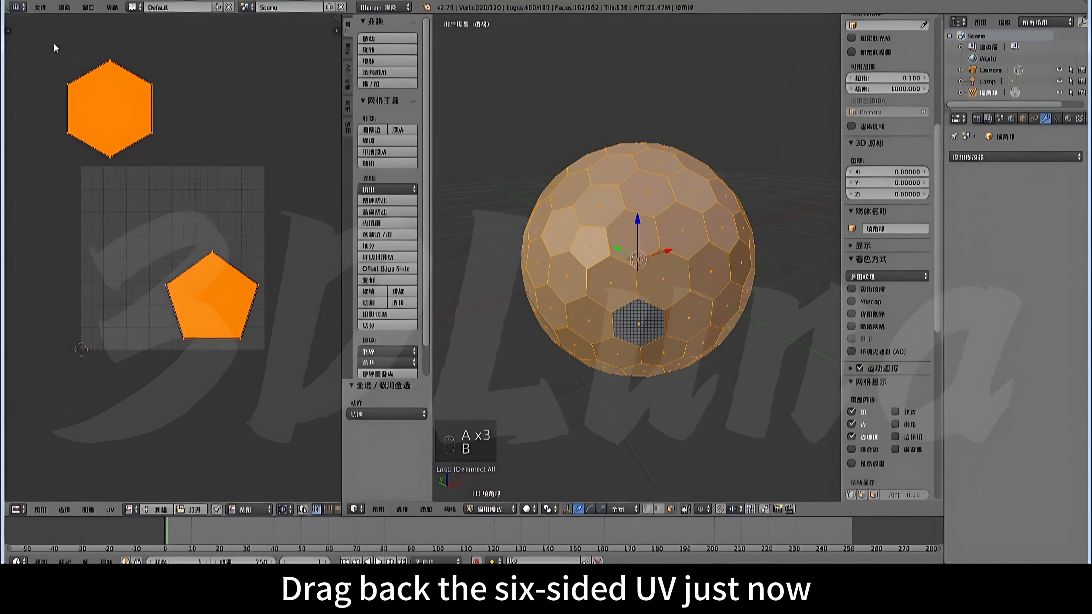
pyautogui.moveTo(54, 43); pyautogui.dragTo(172, 178)
pyautogui.press('g')
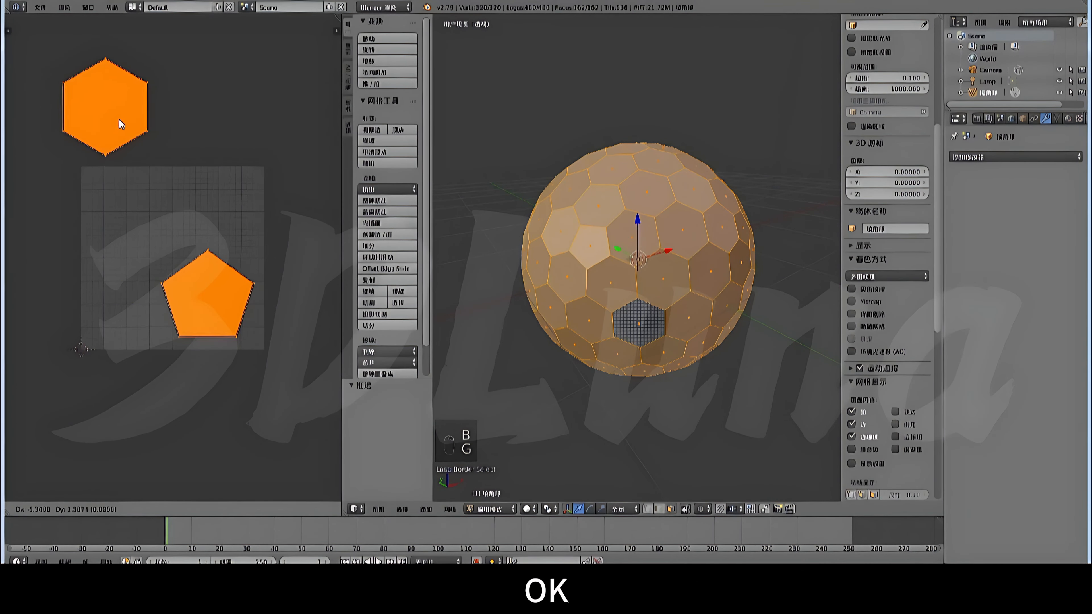
pyautogui.click(120, 118)
# - Select only the hexagon UVs and move them into the upper left part of the UV square, clear of the pentagon
pyautogui.click(49, 48)
pyautogui.press('b')
pyautogui.moveTo(48, 51); pyautogui.dragTo(150, 164)
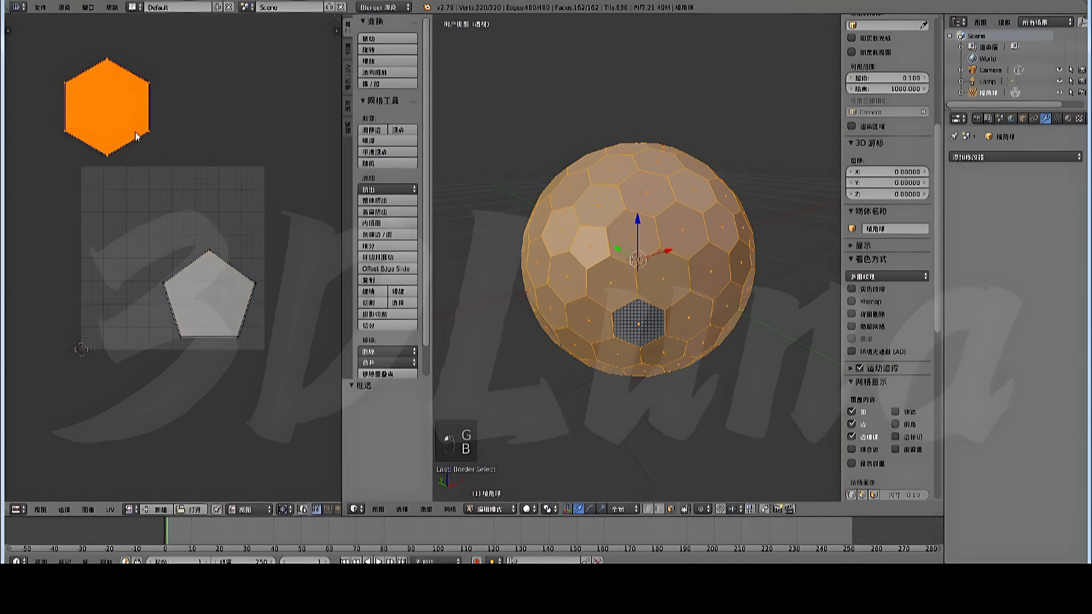
pyautogui.press('g')
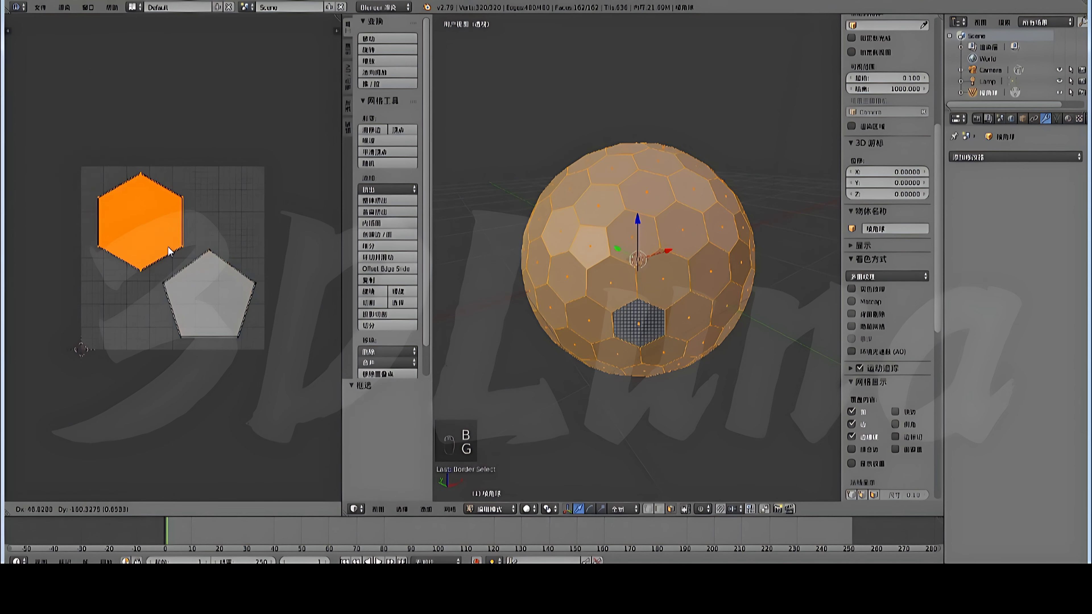
pyautogui.click(169, 248)
pyautogui.scroll(3, 193, 260)
pyautogui.scroll(-1, 206, 260)
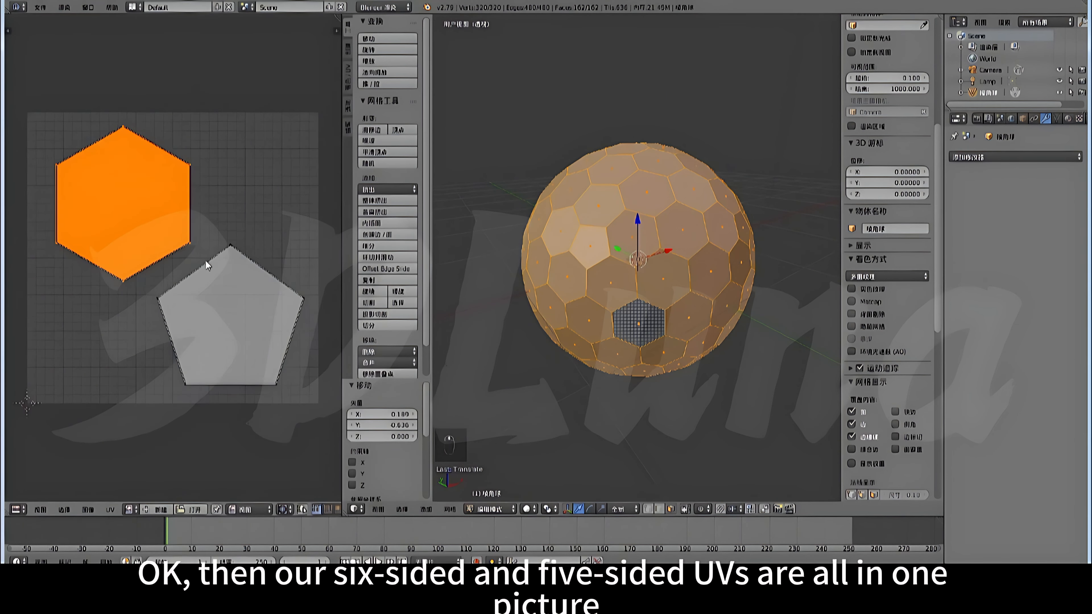
pyautogui.scroll(-1, 192, 239)
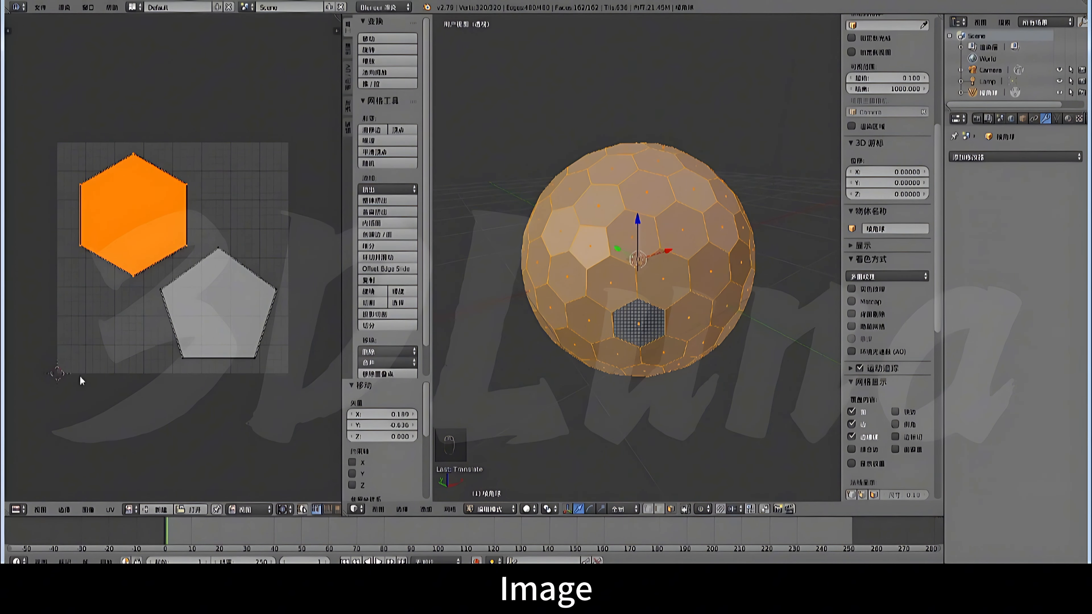
# - Start exporting the UV layout and create a new folder on the Windows desktop for it
pyautogui.click(111, 510)
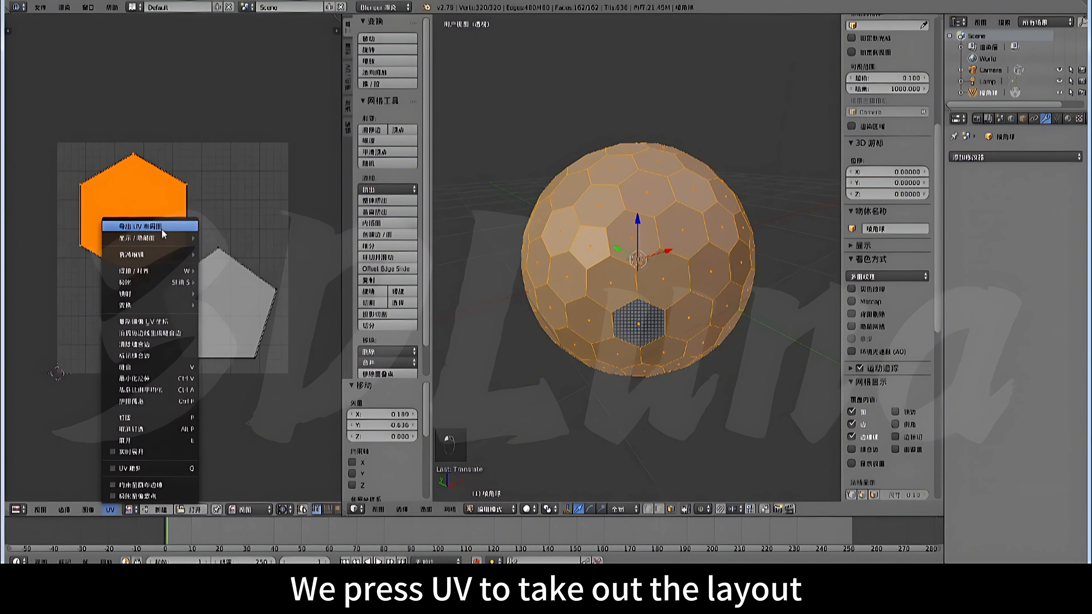
pyautogui.click(162, 229)
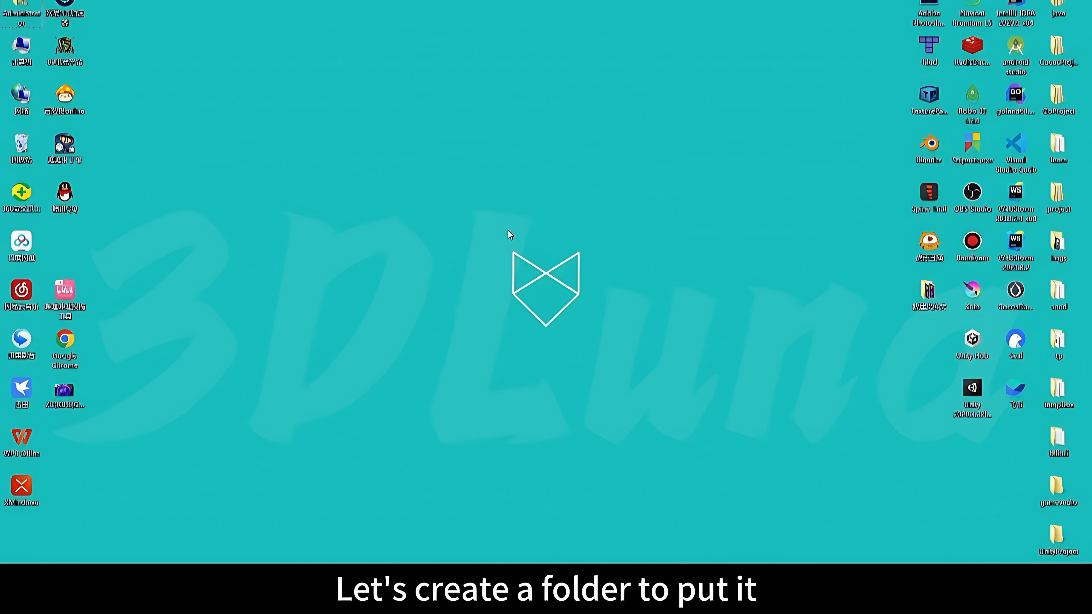
pyautogui.rightClick(509, 231)
pyautogui.moveTo(600, 390)
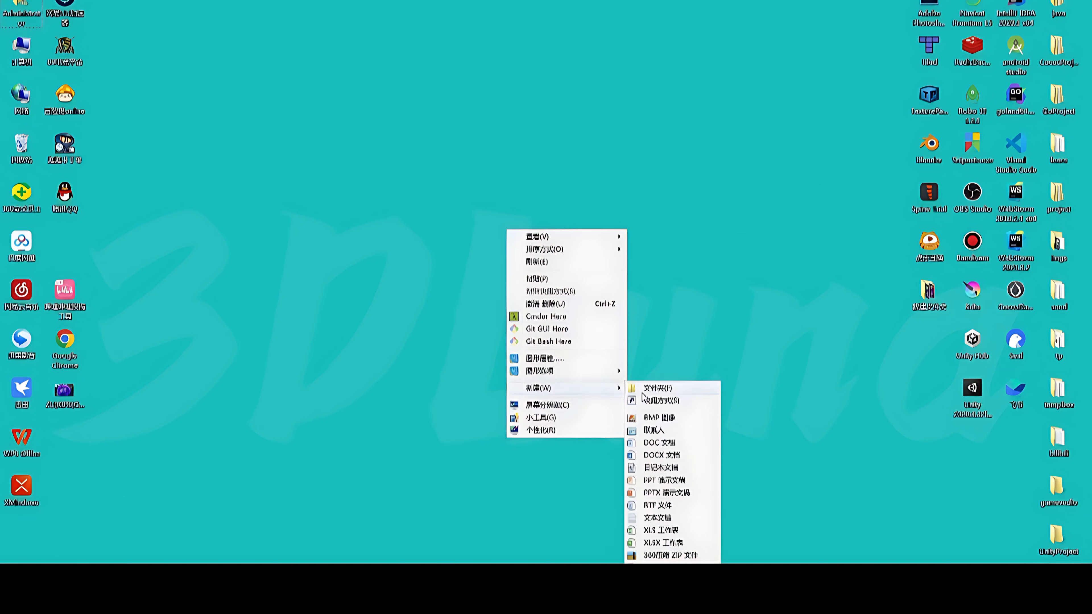
pyautogui.click(662, 389)
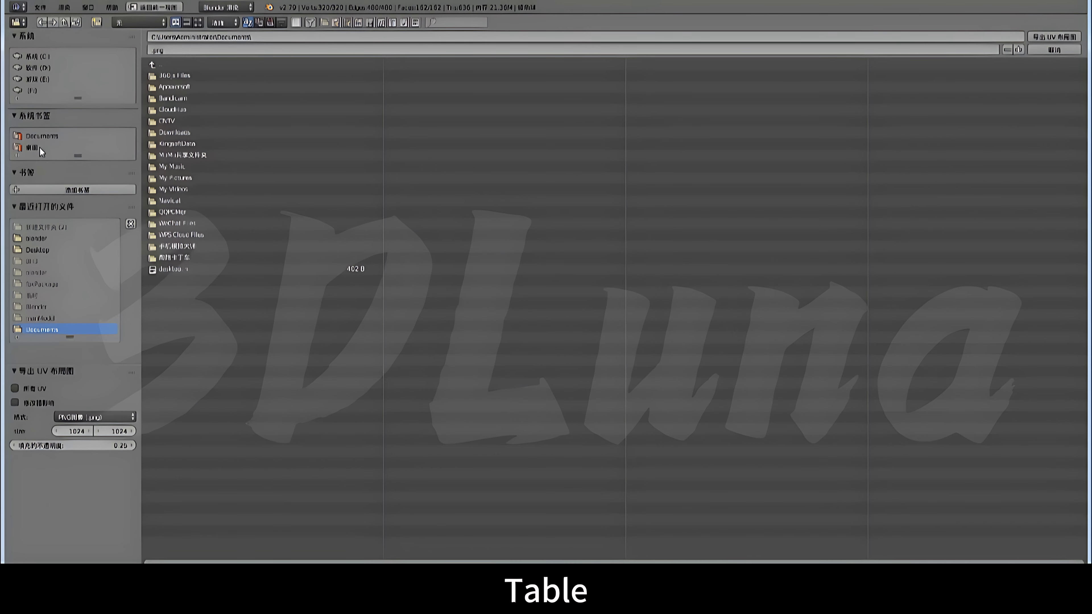
# - Choose the new desktop folder 新建文件夹 (2) as export location and name the file outline.png
pyautogui.click(40, 148)
pyautogui.click(184, 141)
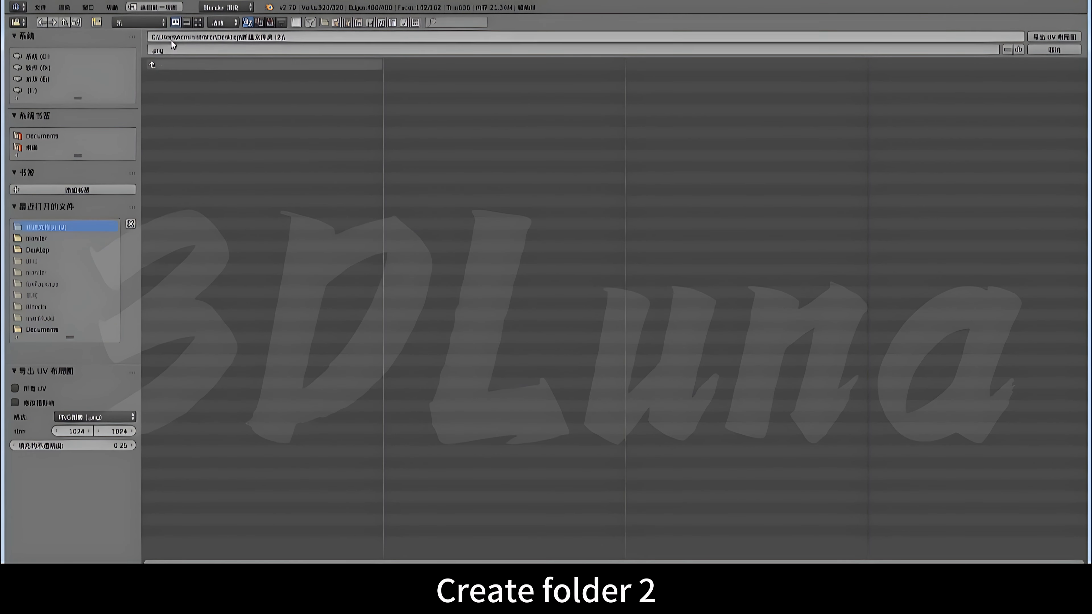
pyautogui.click(173, 50)
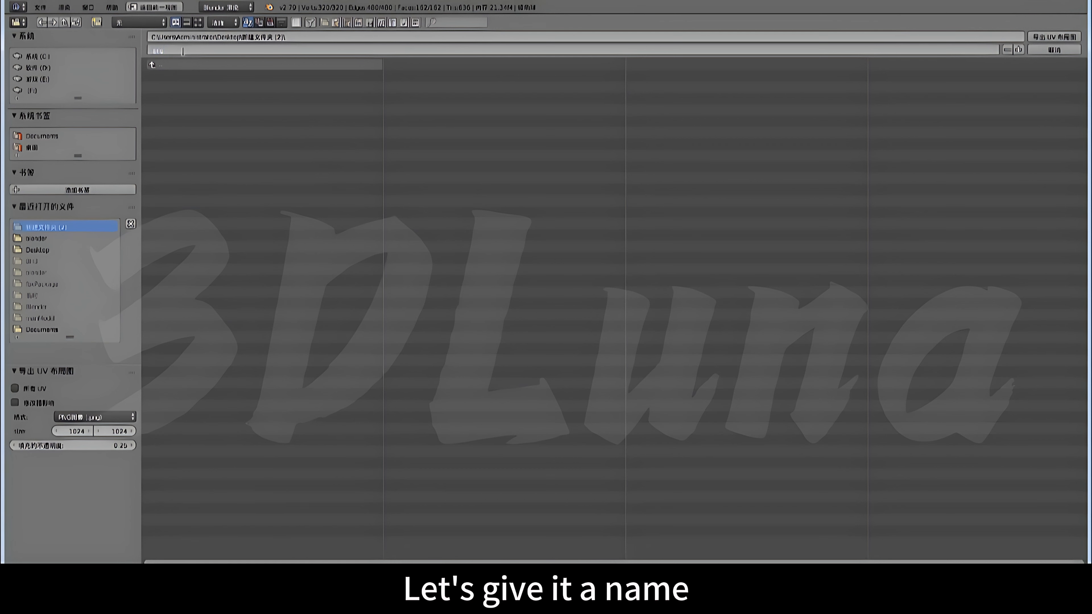
pyautogui.write('.png')
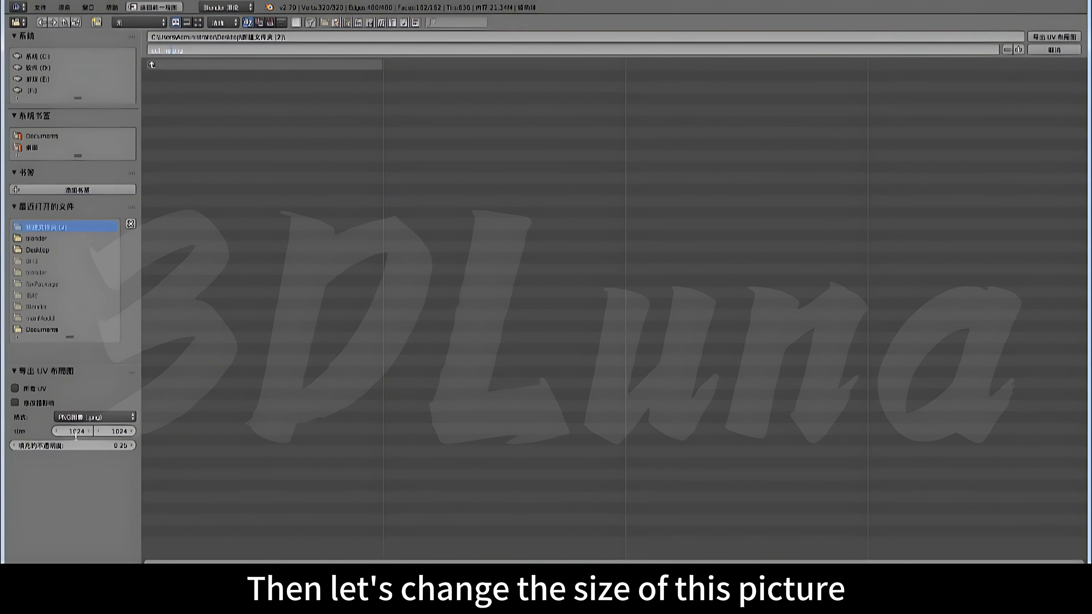
# - Set the exported UV layout image size to 2048 by 2048
pyautogui.click(75, 432)
pyautogui.write('204')
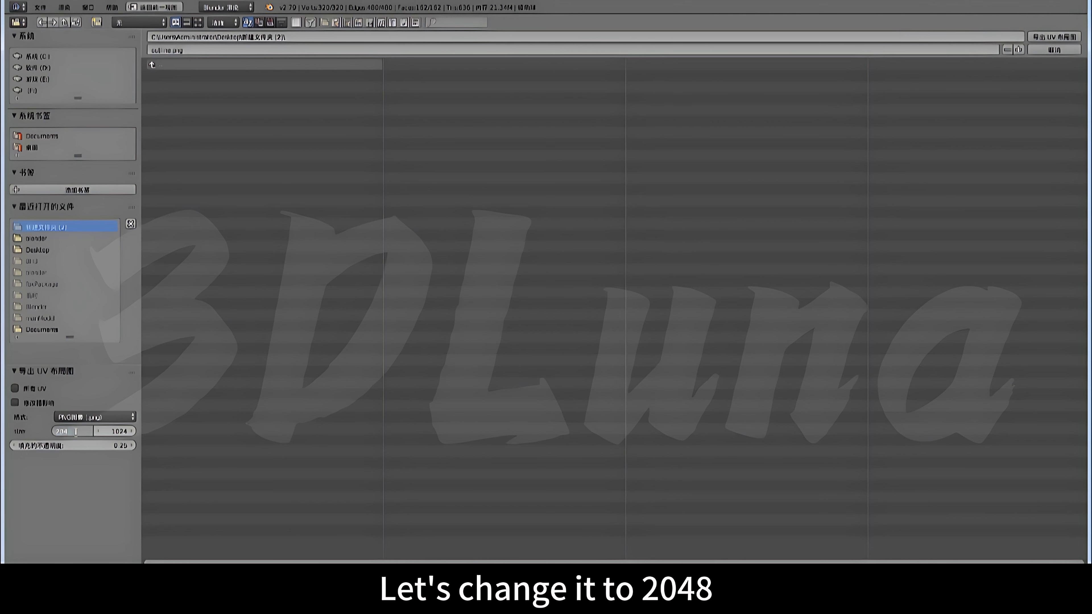
pyautogui.write('8')
pyautogui.click(117, 430)
pyautogui.click(118, 430)
pyautogui.write('2')
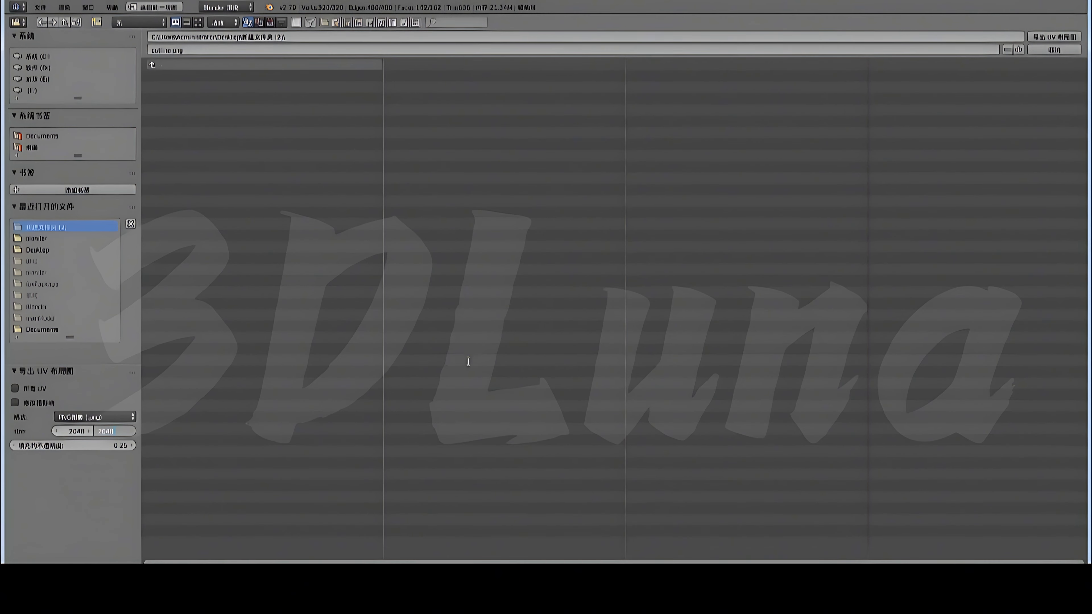
# - Export the UV layout image and open the new desktop folder containing outline.png
pyautogui.press('Return')
pyautogui.click(1059, 38)
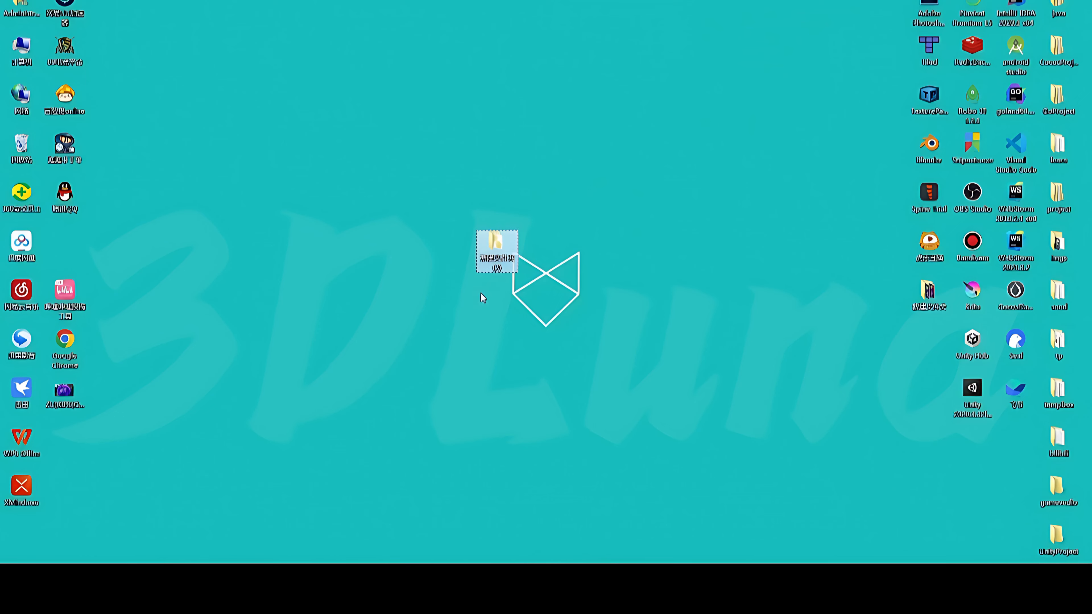
pyautogui.doubleClick(497, 250)
pyautogui.click(349, 202)
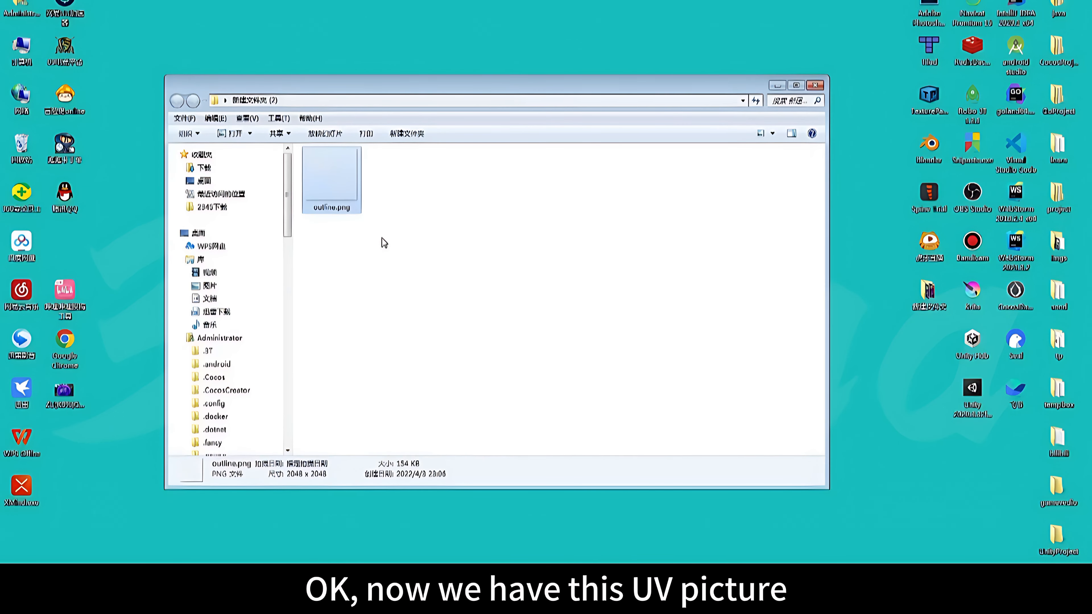
# - Switch to Krita, open outline.png from the desktop folder in it, and bring the image into full view
pyautogui.moveTo(414, 86); pyautogui.dragTo(582, 118)
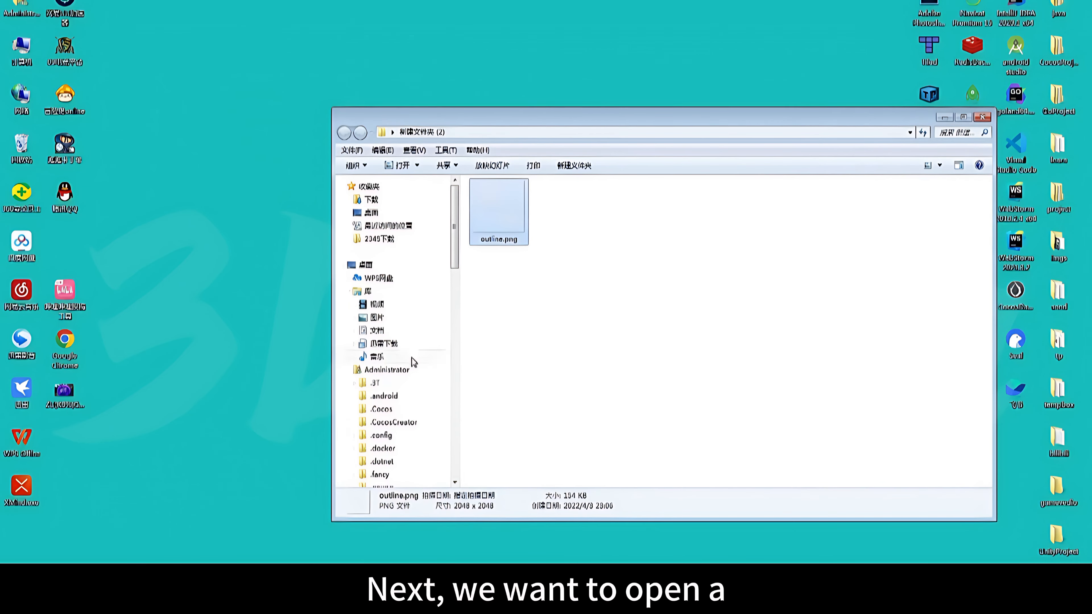
pyautogui.rightClick(404, 26)
pyautogui.click(421, 58)
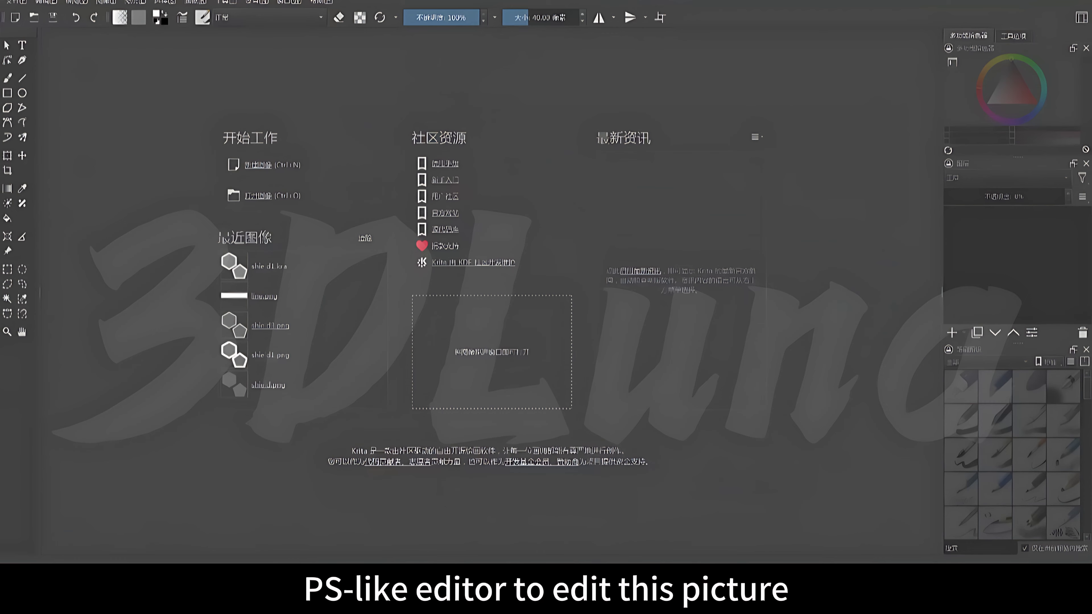
pyautogui.hotkey('alt', 'Tab')
pyautogui.click(585, 247)
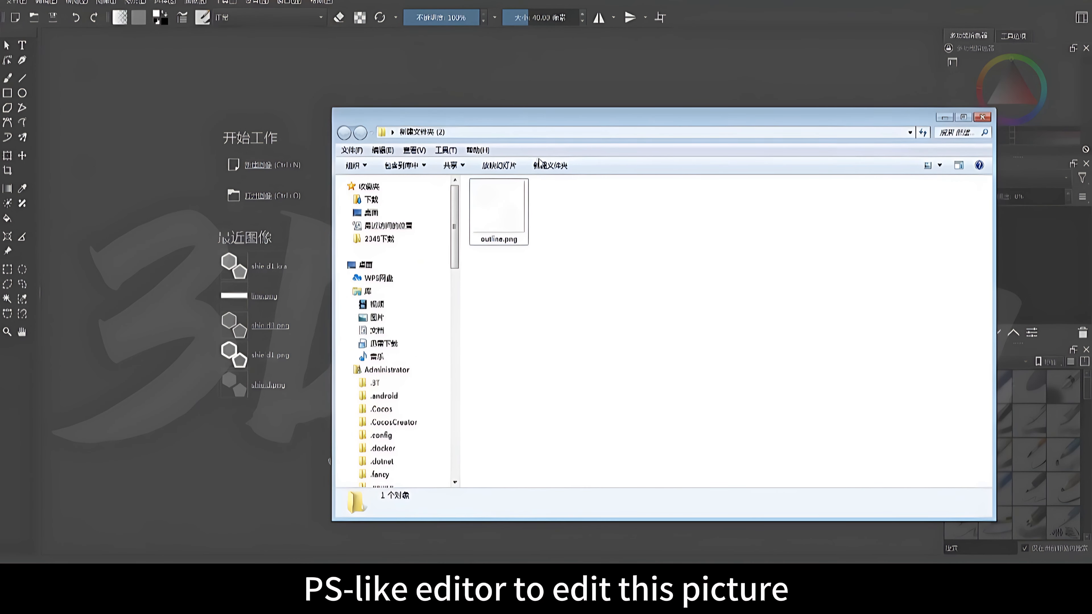
pyautogui.moveTo(521, 114); pyautogui.dragTo(604, 123)
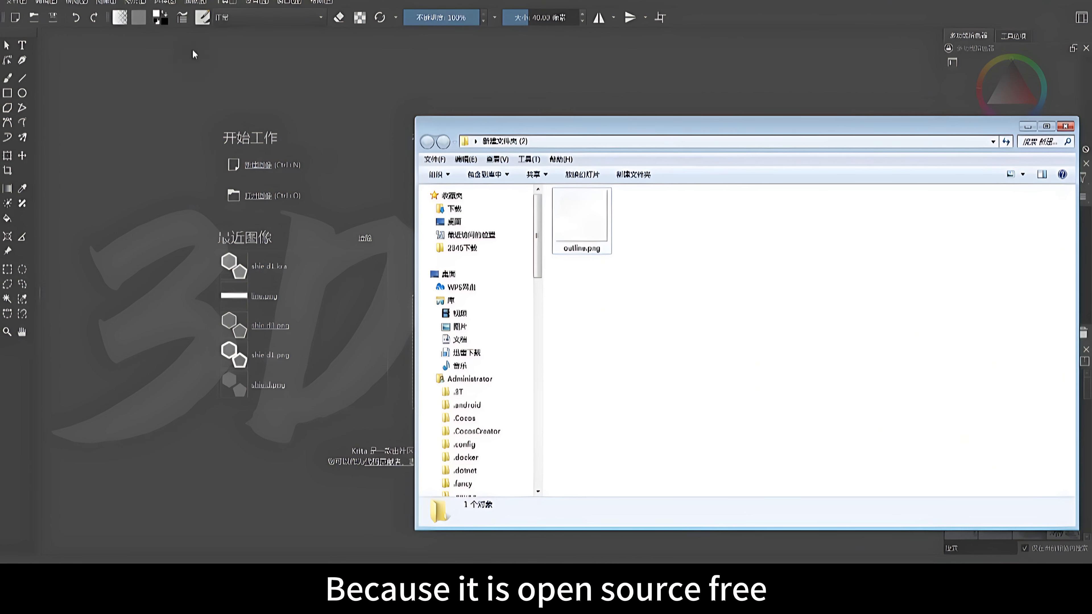
pyautogui.moveTo(580, 221); pyautogui.dragTo(197, 163)
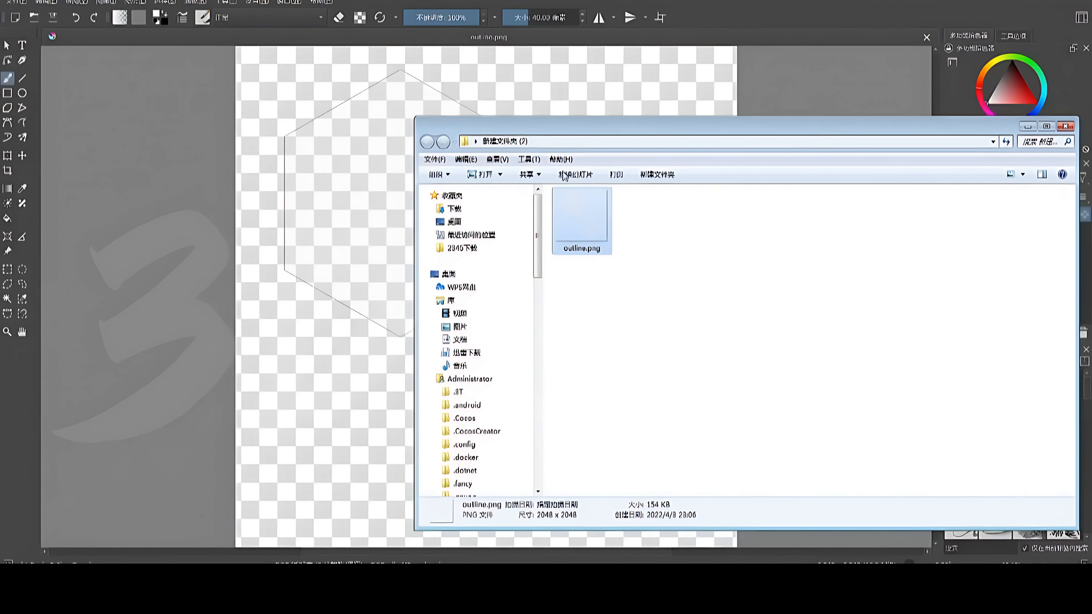
pyautogui.click(554, 3)
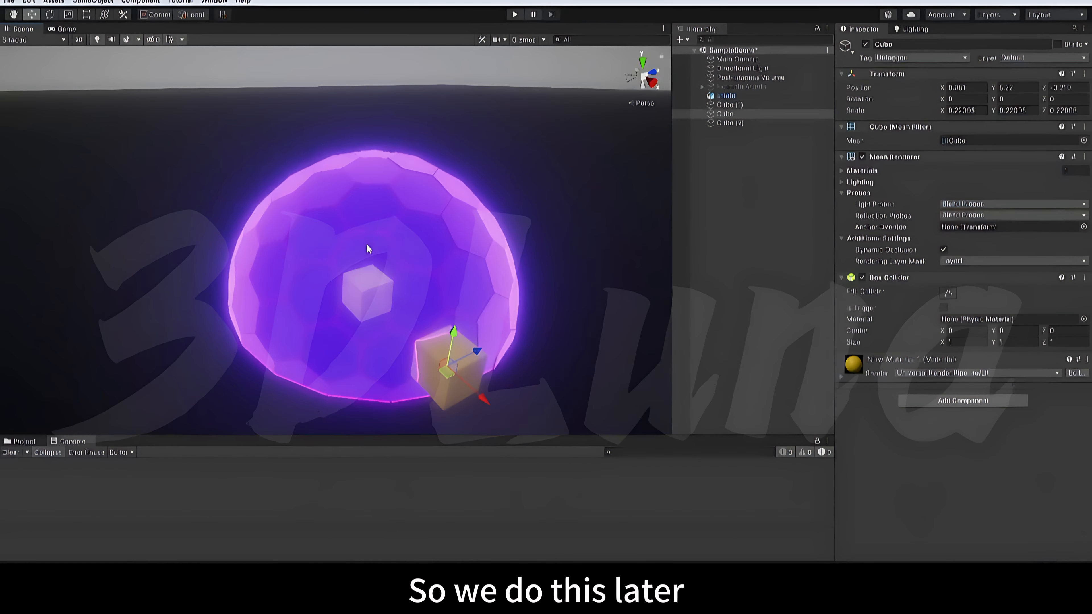
# - Switch to Unity and examine the finished purple shield sphere's glowing surface and edges up close
pyautogui.scroll(5, 400, 251)
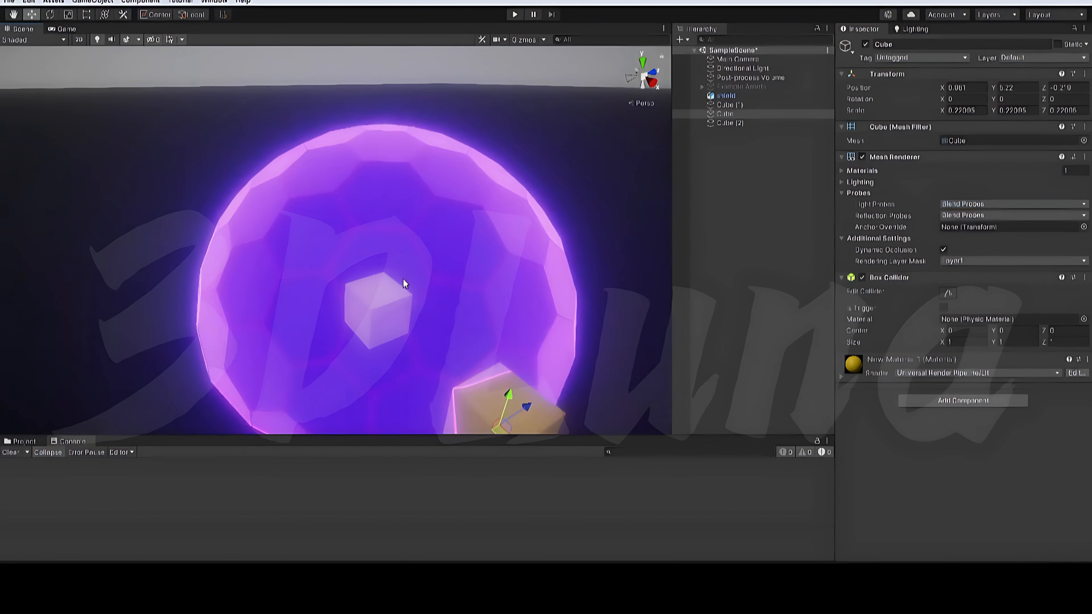
pyautogui.moveTo(443, 283); pyautogui.dragTo(362, 236, button='middle')
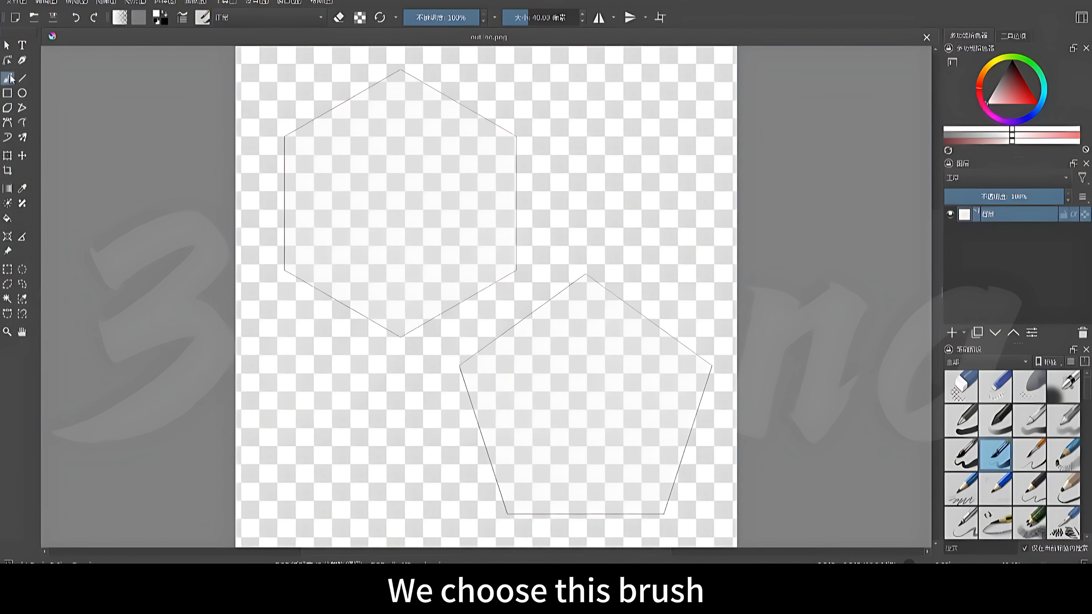
# - In Krita, set the Basic-5 Size Opacity brush tip's horizontal and vertical hardness to 0.00
pyautogui.click(182, 17)
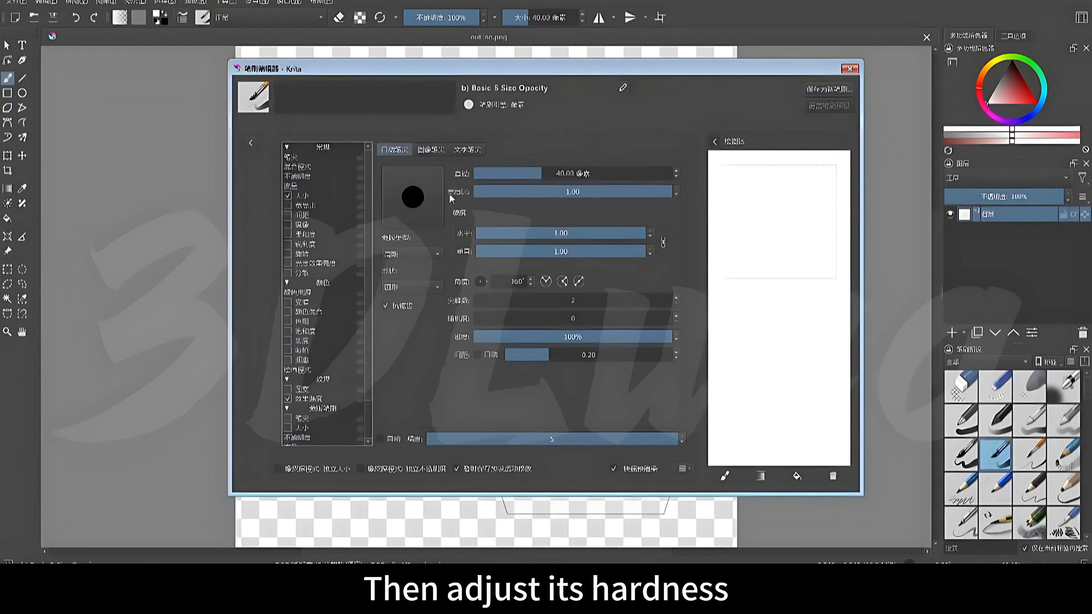
pyautogui.moveTo(510, 237); pyautogui.dragTo(473, 236)
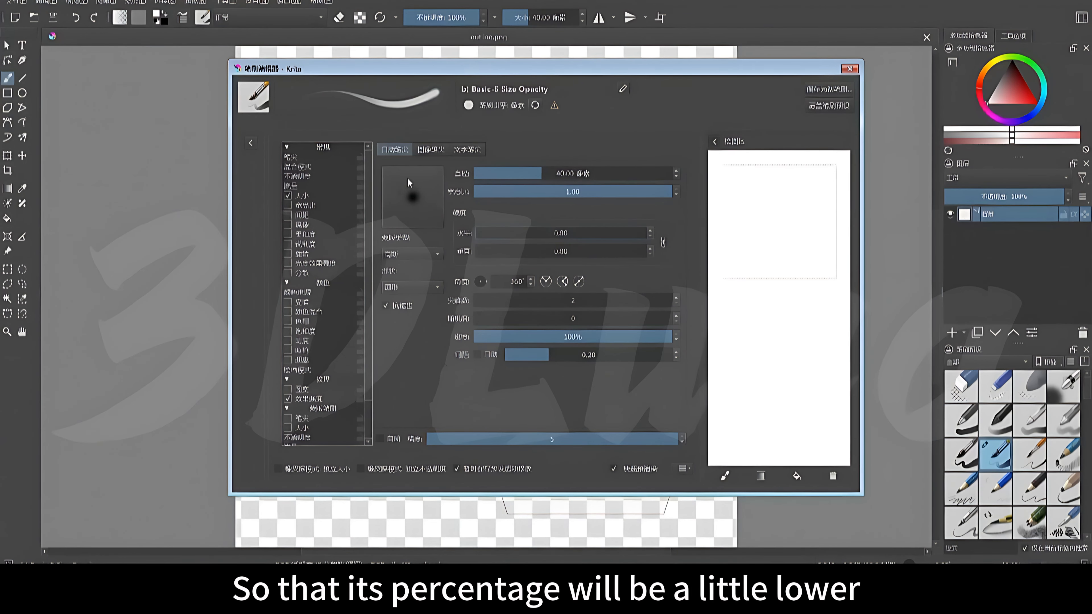
pyautogui.click(850, 69)
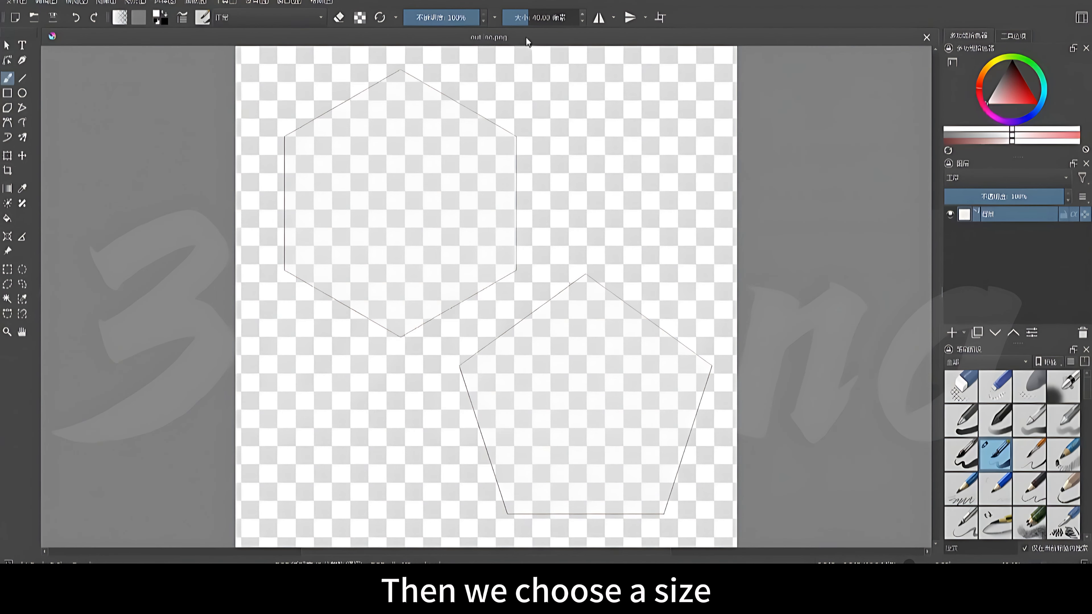
# - Set the brush size to about 190 px, suited to a broad outline around the shapes
pyautogui.moveTo(535, 19); pyautogui.dragTo(540, 20)
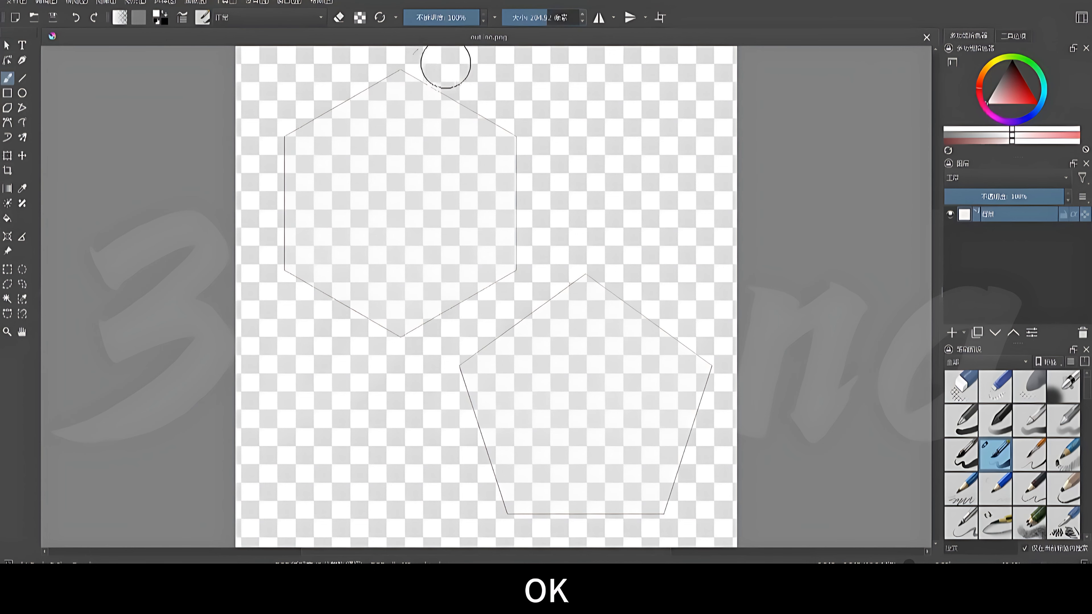
pyautogui.scroll(2, 452, 67)
pyautogui.moveTo(548, 17); pyautogui.dragTo(545, 17)
pyautogui.scroll(-2, 417, 109)
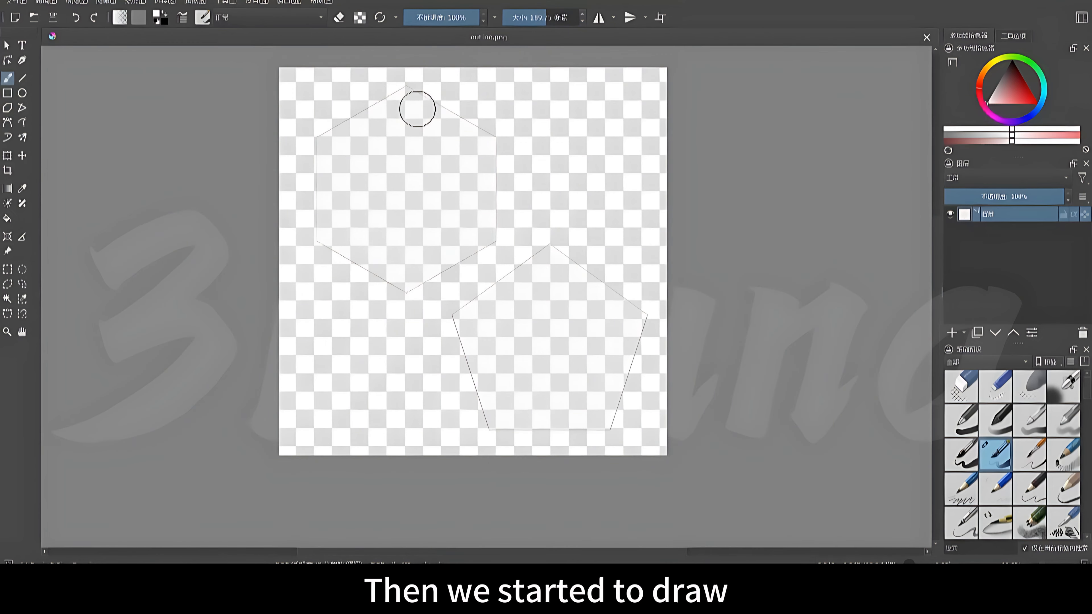
# - Try to trace the hexagon's outline freehand with the soft white brush, and undo the stroke
pyautogui.scroll(2, 417, 109)
pyautogui.moveTo(402, 81)
pyautogui.mouseDown()
pyautogui.moveTo(546, 171)
pyautogui.moveTo(456, 333)
pyautogui.mouseUp()
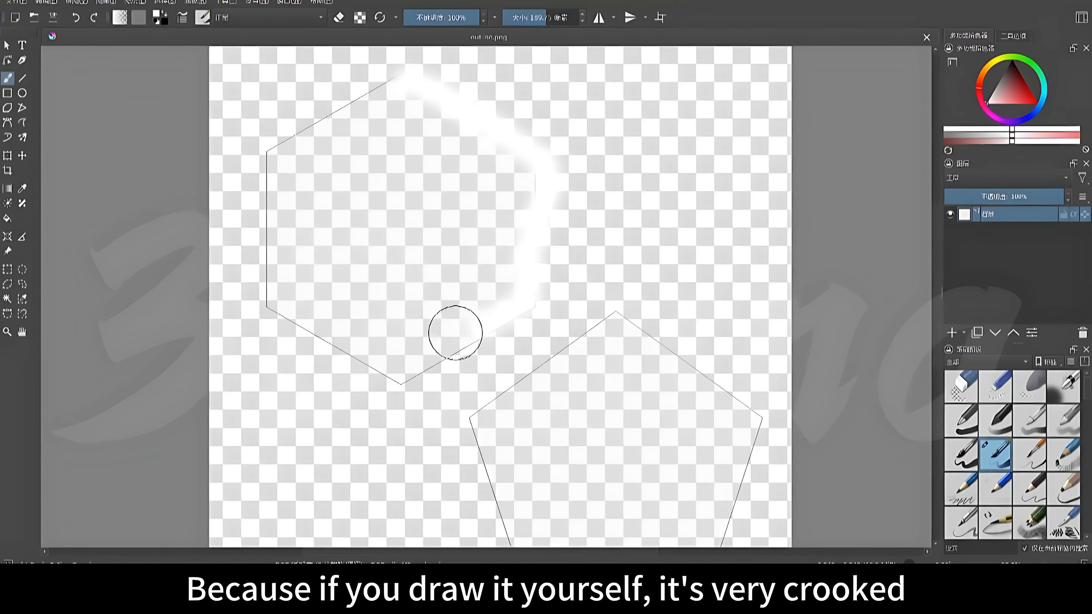
pyautogui.hotkey('ctrl', 'z')
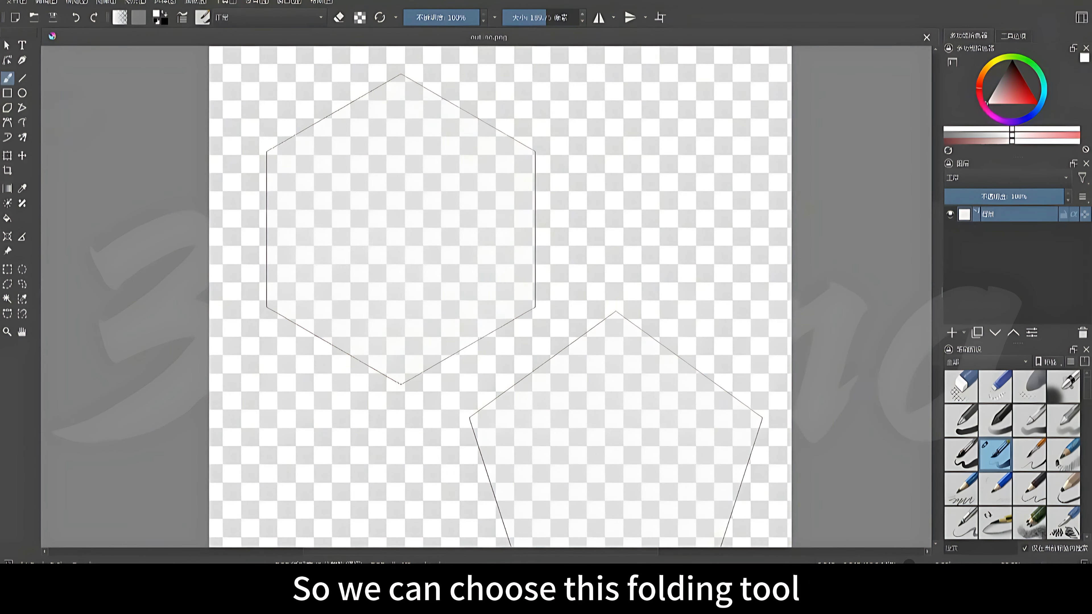
# - Add a new paint layer and trace the hexagon on it with a closed, soft white polyline
pyautogui.click(22, 108)
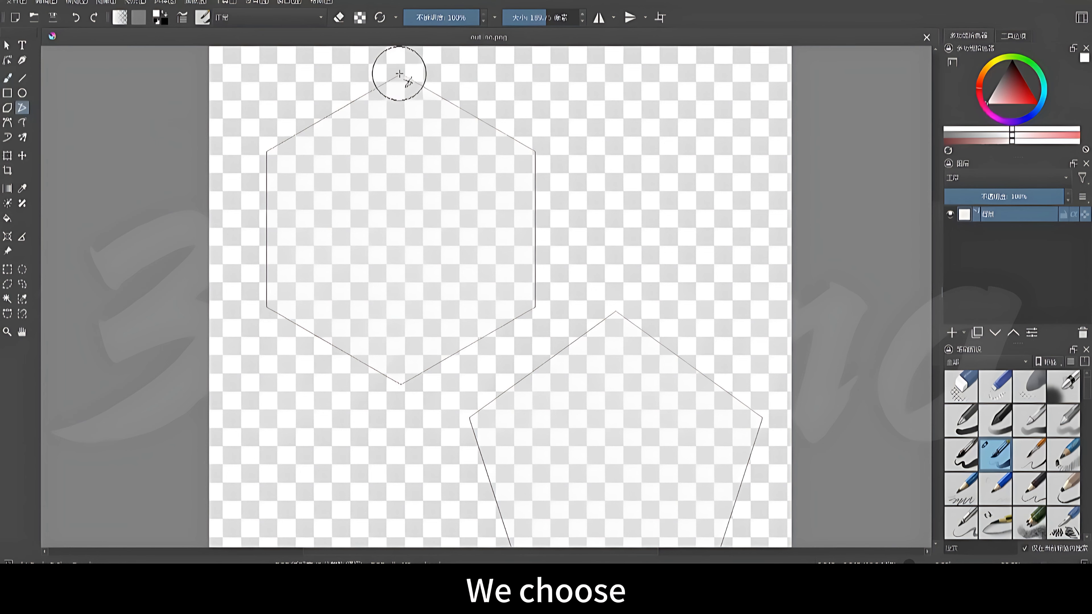
pyautogui.click(952, 332)
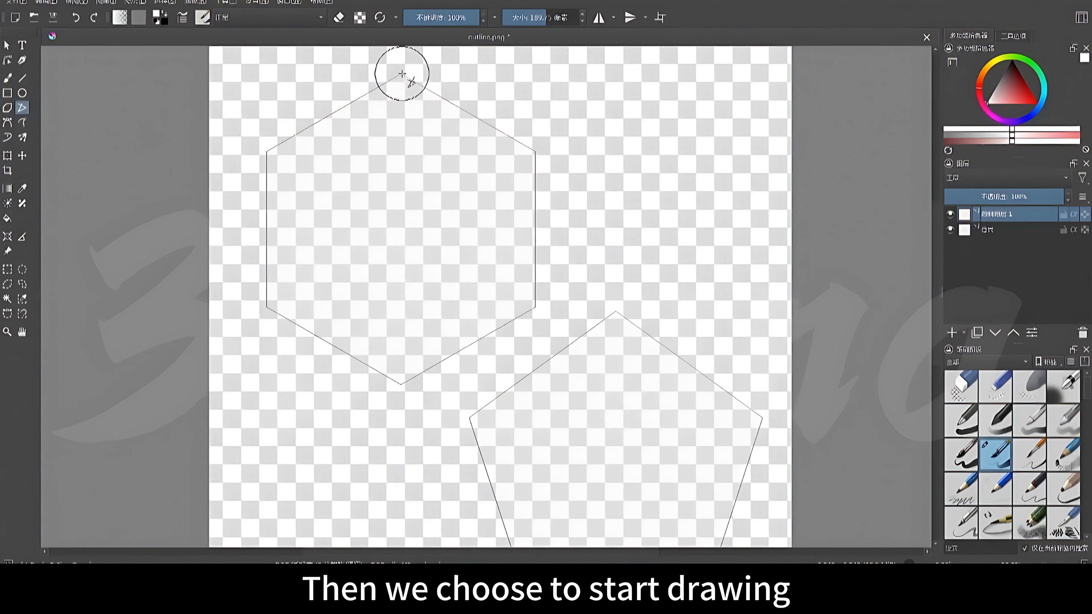
pyautogui.moveTo(403, 74)
pyautogui.mouseDown()
pyautogui.moveTo(536, 152)
pyautogui.moveTo(545, 315)
pyautogui.moveTo(414, 395)
pyautogui.moveTo(297, 337)
pyautogui.moveTo(275, 313)
pyautogui.moveTo(277, 160)
pyautogui.moveTo(404, 75)
pyautogui.mouseUp()
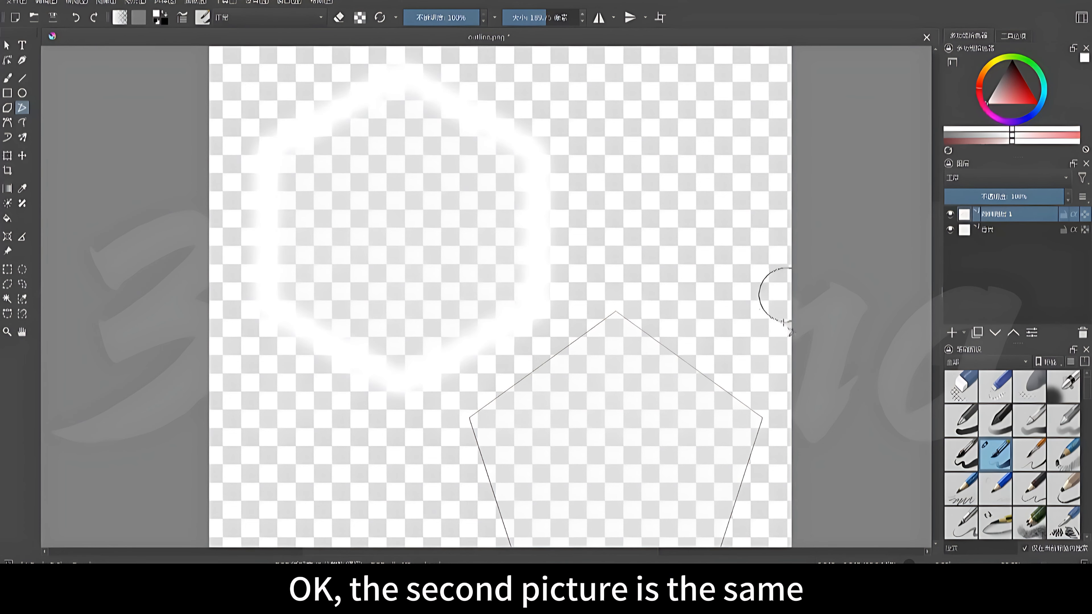
# - Trace the pentagon on the same layer with a closed, soft white polyline
pyautogui.scroll(-3, 763, 331)
pyautogui.moveTo(782, 361); pyautogui.dragTo(710, 301, button='middle')
pyautogui.scroll(3, 680, 318)
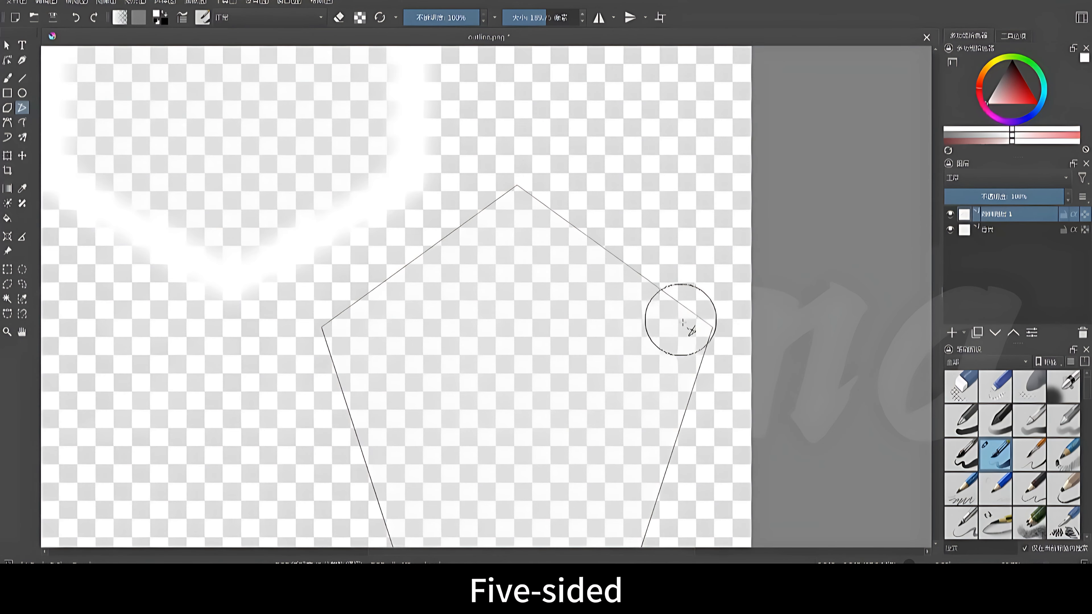
pyautogui.moveTo(656, 268); pyautogui.dragTo(642, 222, button='middle')
pyautogui.scroll(-1, 642, 230)
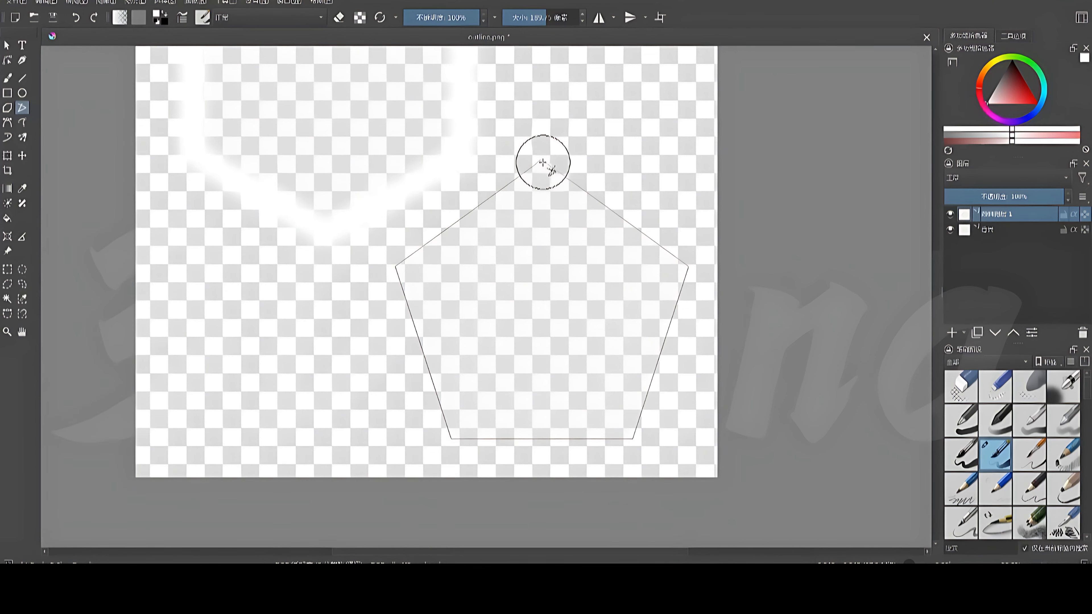
pyautogui.moveTo(544, 161)
pyautogui.mouseDown()
pyautogui.moveTo(692, 269)
pyautogui.moveTo(637, 430)
pyautogui.moveTo(641, 447)
pyautogui.moveTo(458, 446)
pyautogui.moveTo(413, 282)
pyautogui.moveTo(396, 264)
pyautogui.moveTo(542, 163)
pyautogui.mouseUp()
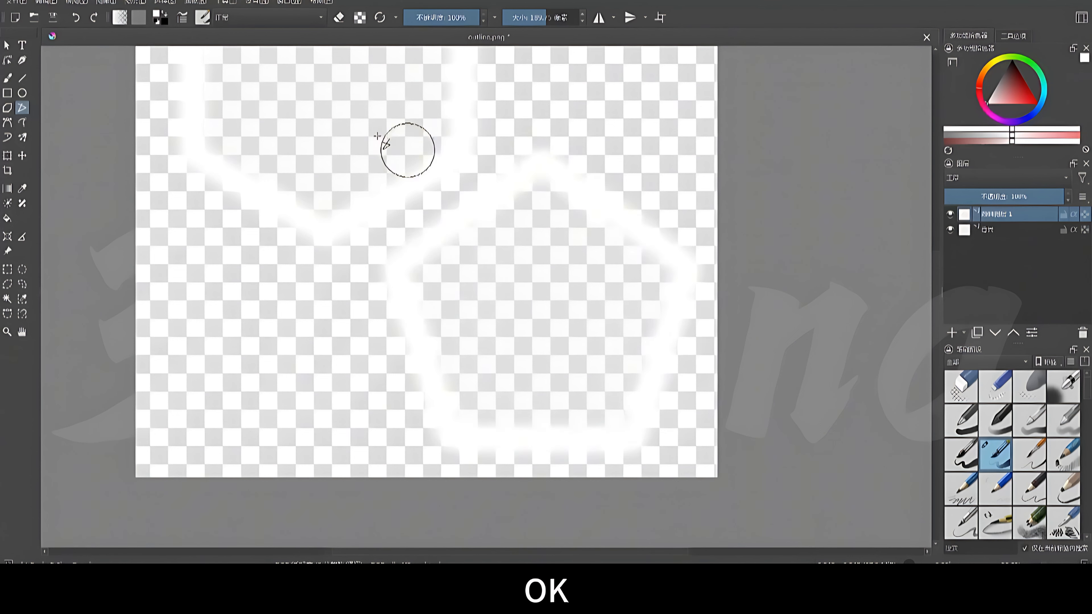
# - Add a second paint layer above the soft outlines and set the brush size to 37.88 px
pyautogui.scroll(-3, 408, 117)
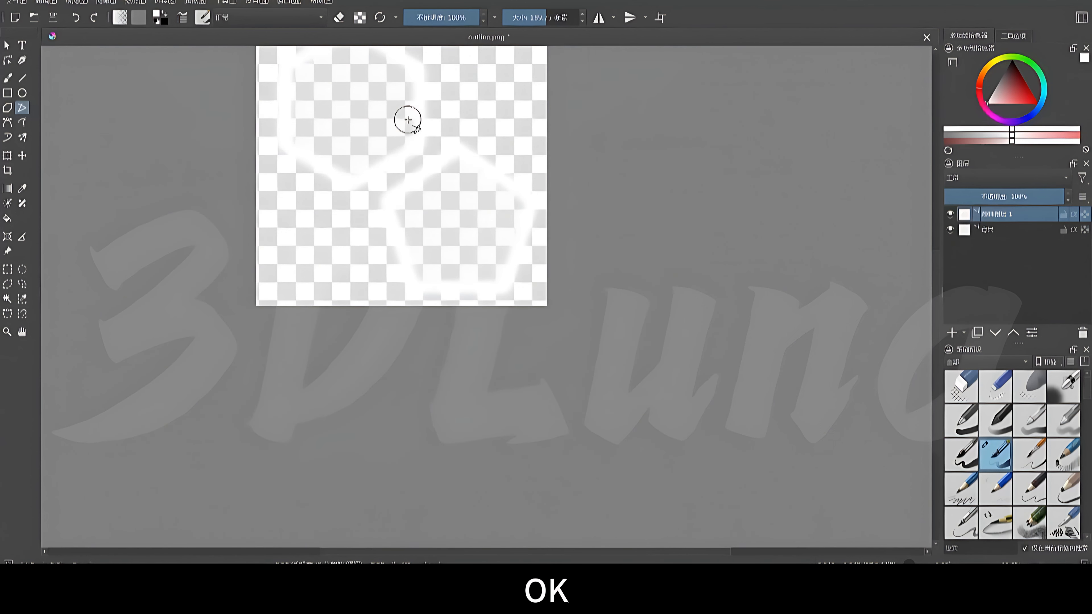
pyautogui.scroll(3, 447, 213)
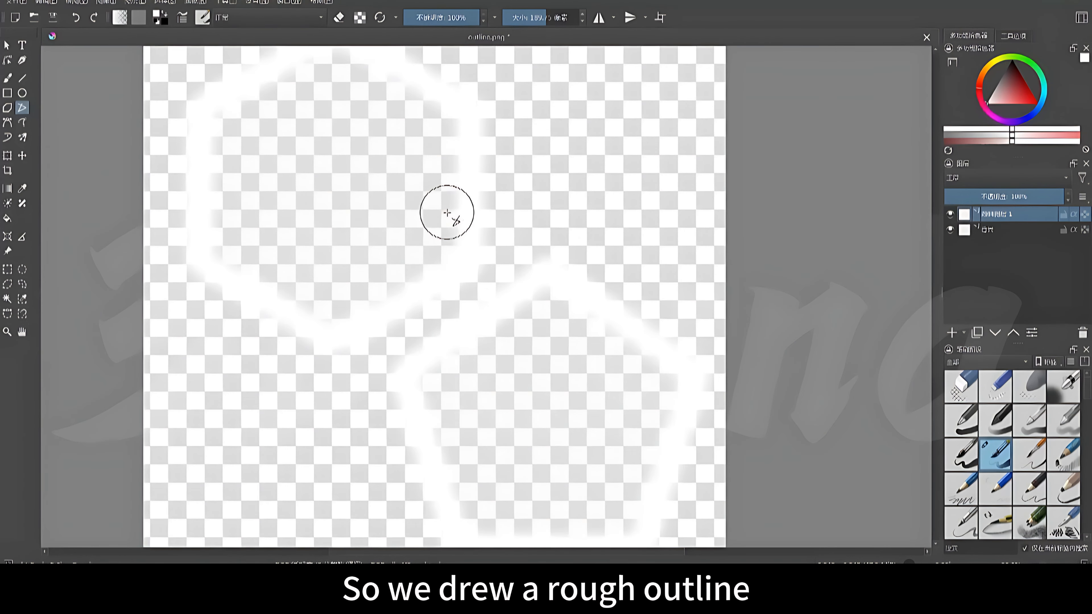
pyautogui.moveTo(447, 213); pyautogui.dragTo(460, 244, button='middle')
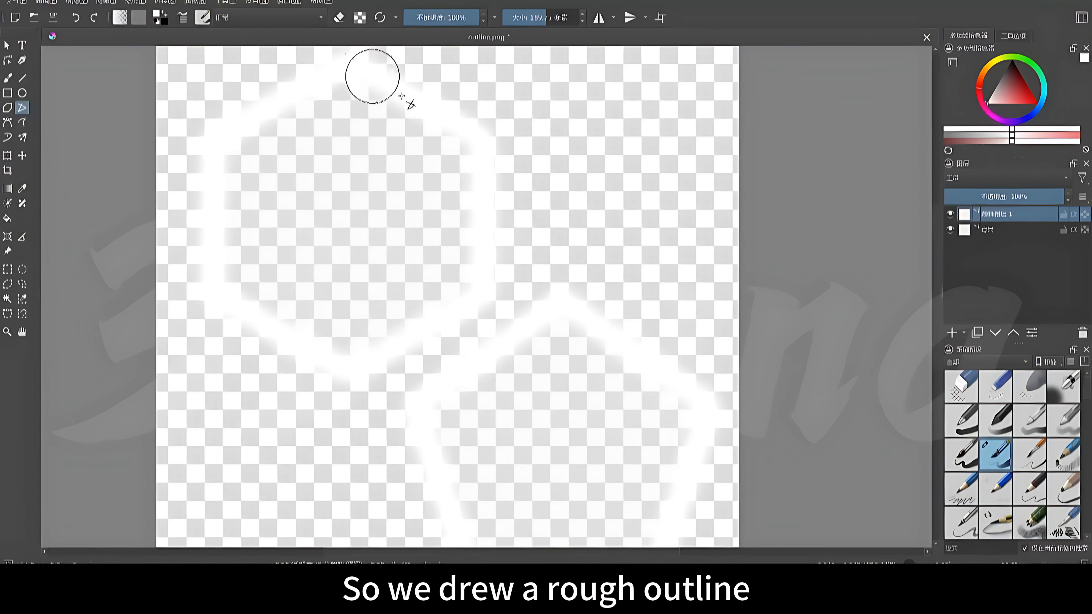
pyautogui.click(953, 332)
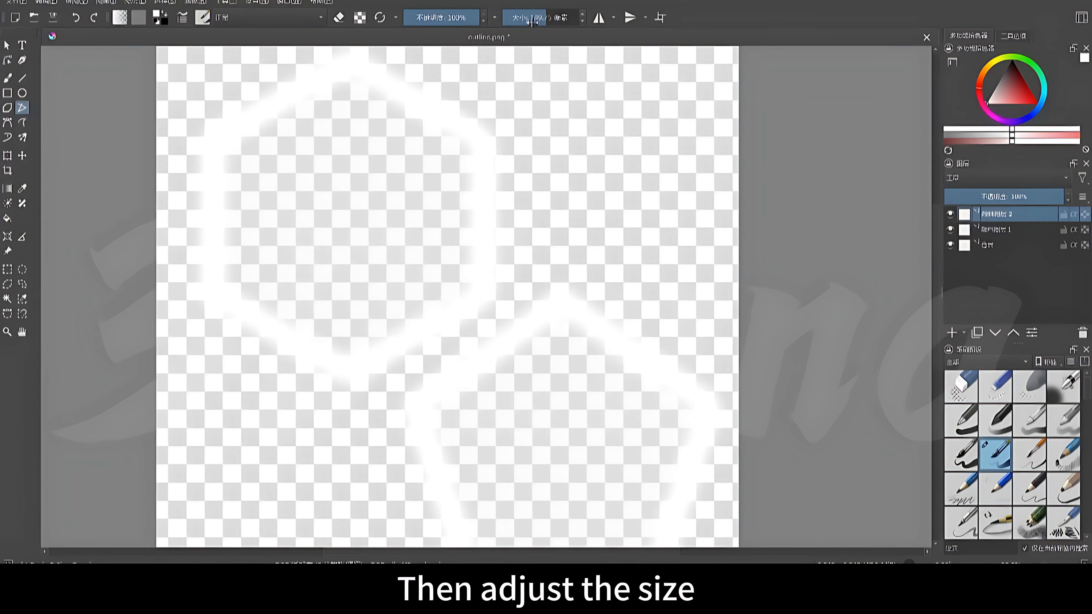
pyautogui.moveTo(533, 21); pyautogui.dragTo(535, 19)
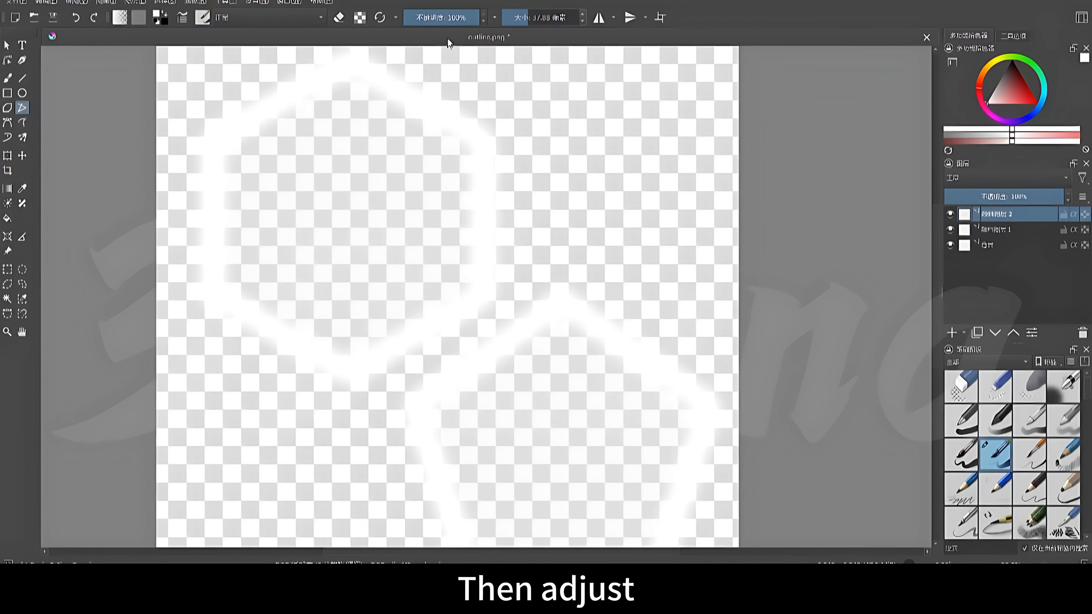
# - Hide the soft-outline layer and trace the hexagon on the top layer with a closed, thin white polyline
pyautogui.keyDown('ctrl'); pyautogui.scroll(-2, 505, 254); pyautogui.keyUp('ctrl')
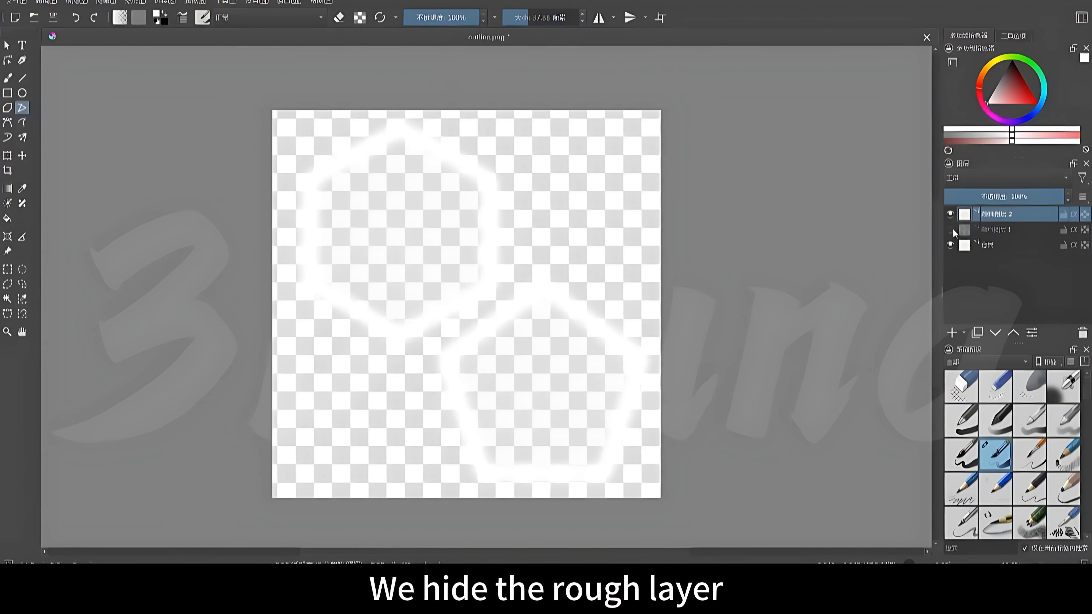
pyautogui.click(951, 230)
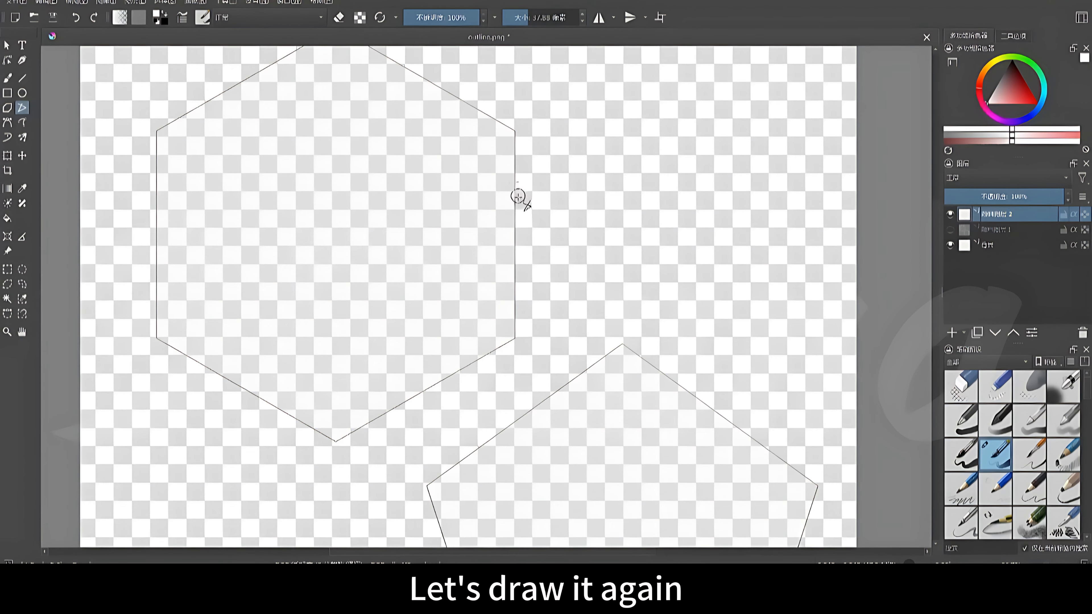
pyautogui.moveTo(518, 197); pyautogui.dragTo(535, 221, button='middle')
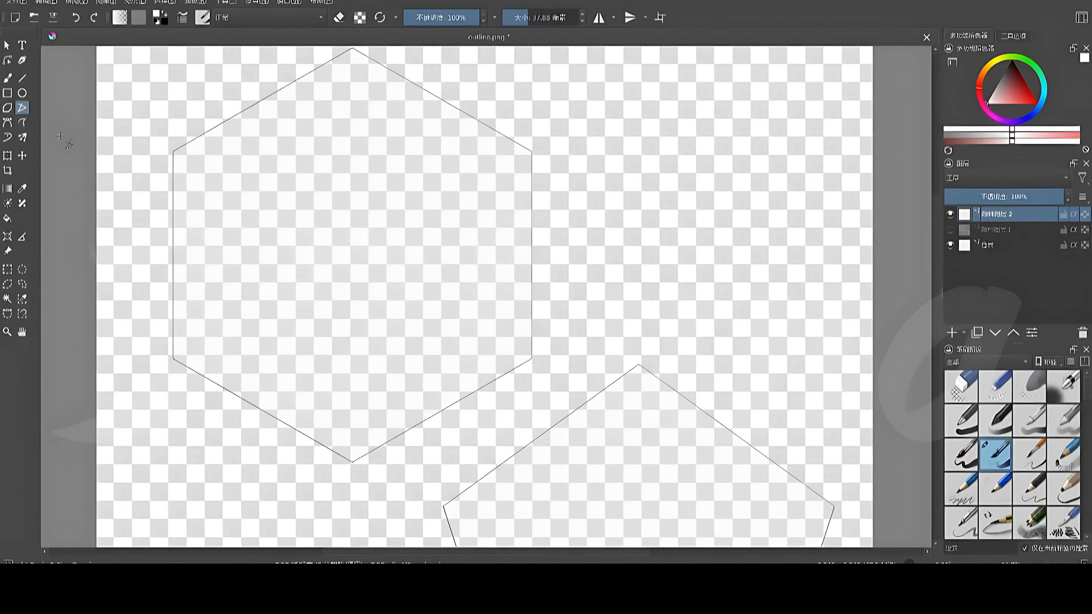
pyautogui.click(530, 151)
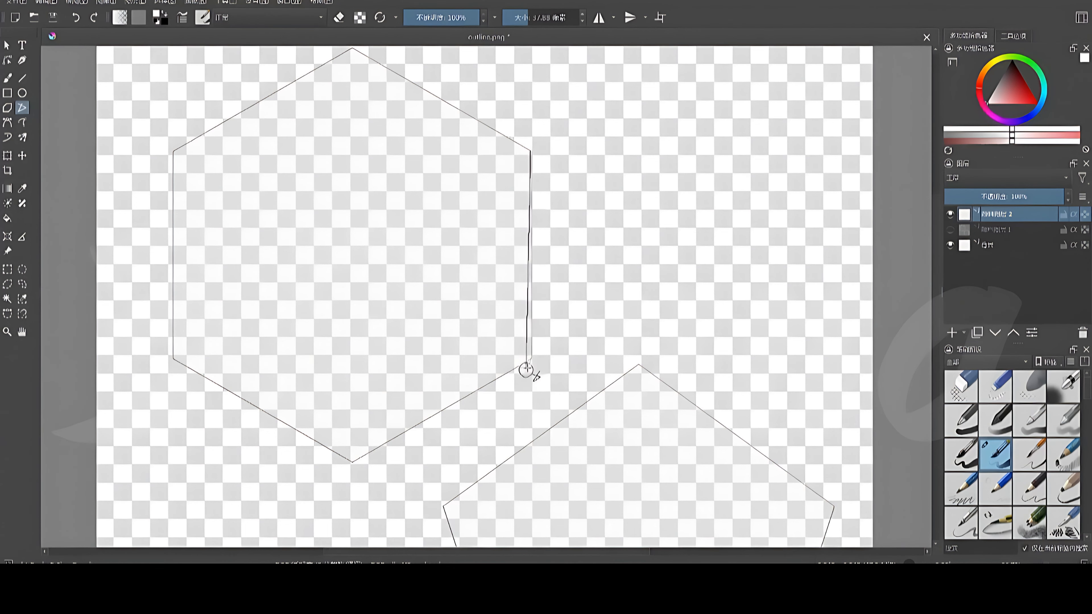
pyautogui.click(531, 359)
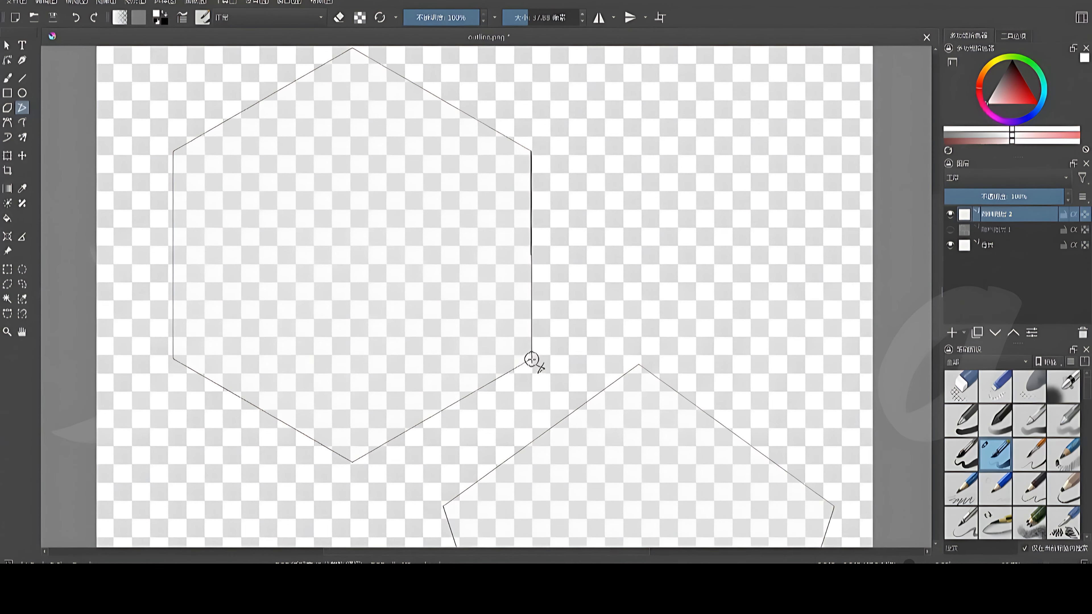
pyautogui.click(352, 463)
pyautogui.click(173, 358)
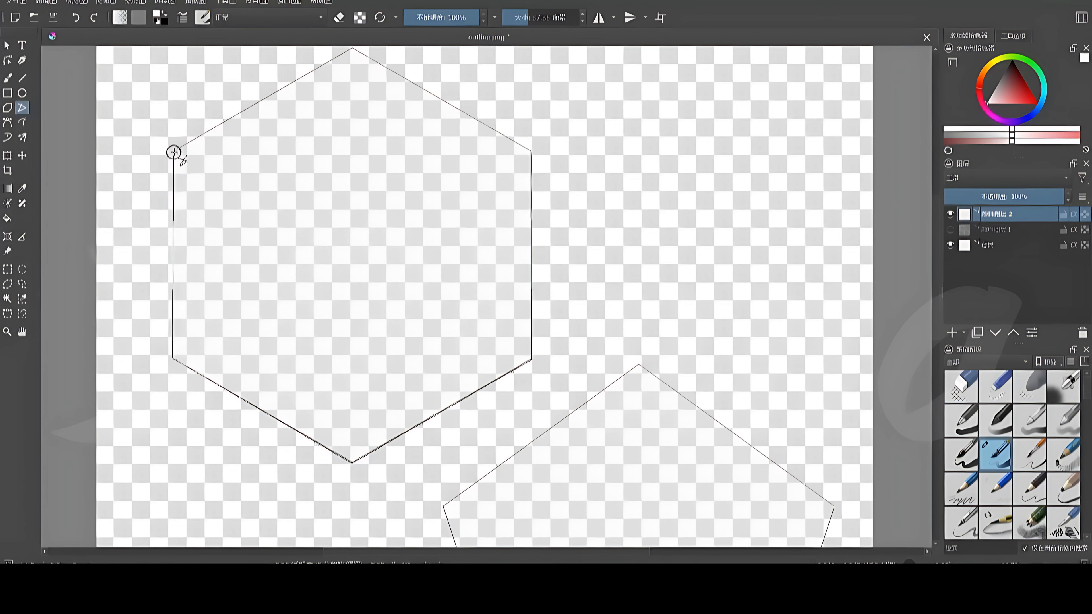
pyautogui.click(173, 151)
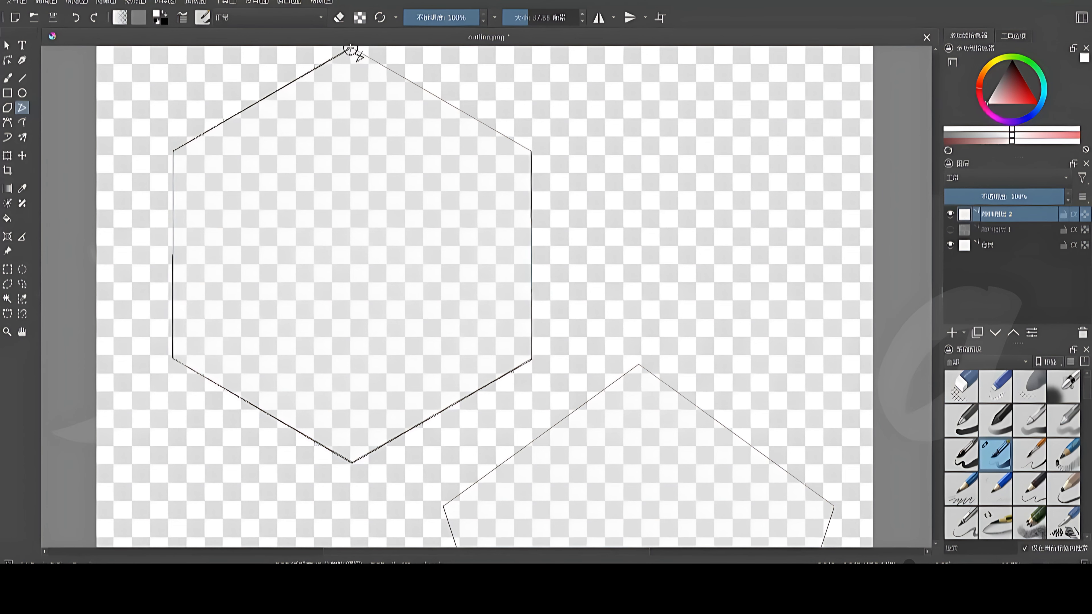
pyautogui.click(351, 48)
pyautogui.doubleClick(531, 151)
# - Trace the pentagon on the top layer with a closed, thin white polyline
pyautogui.scroll(-3, 634, 283)
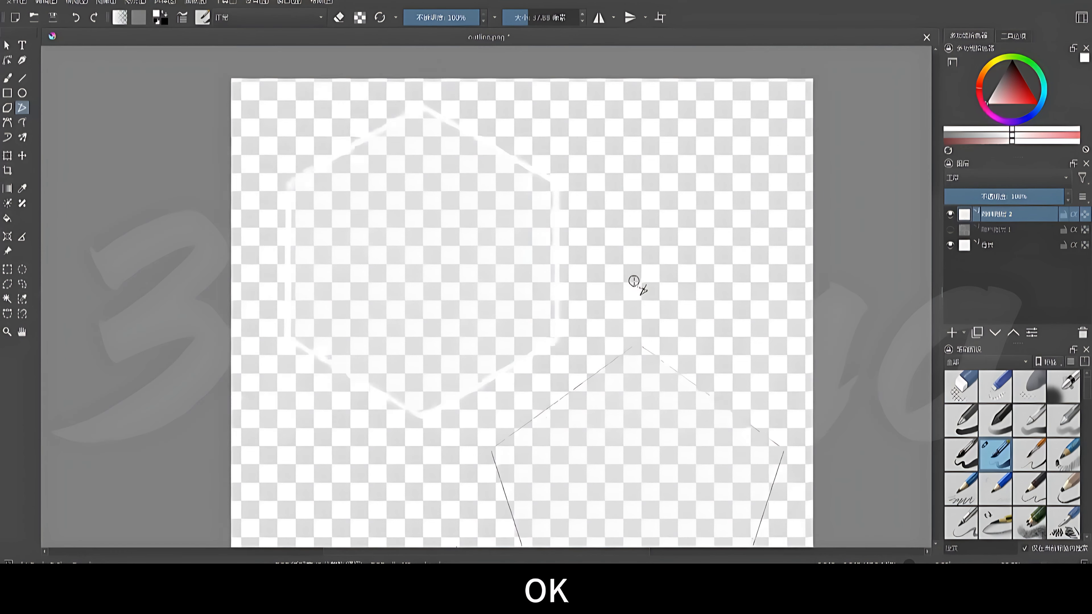
pyautogui.moveTo(697, 334); pyautogui.dragTo(629, 268, button='middle')
pyautogui.scroll(3, 629, 268)
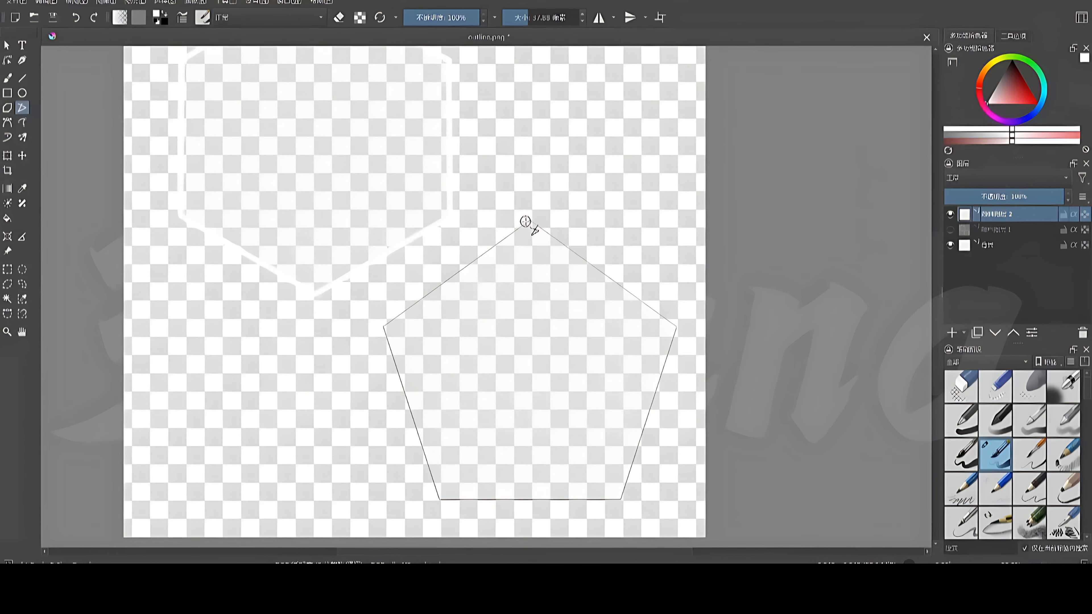
pyautogui.click(529, 222)
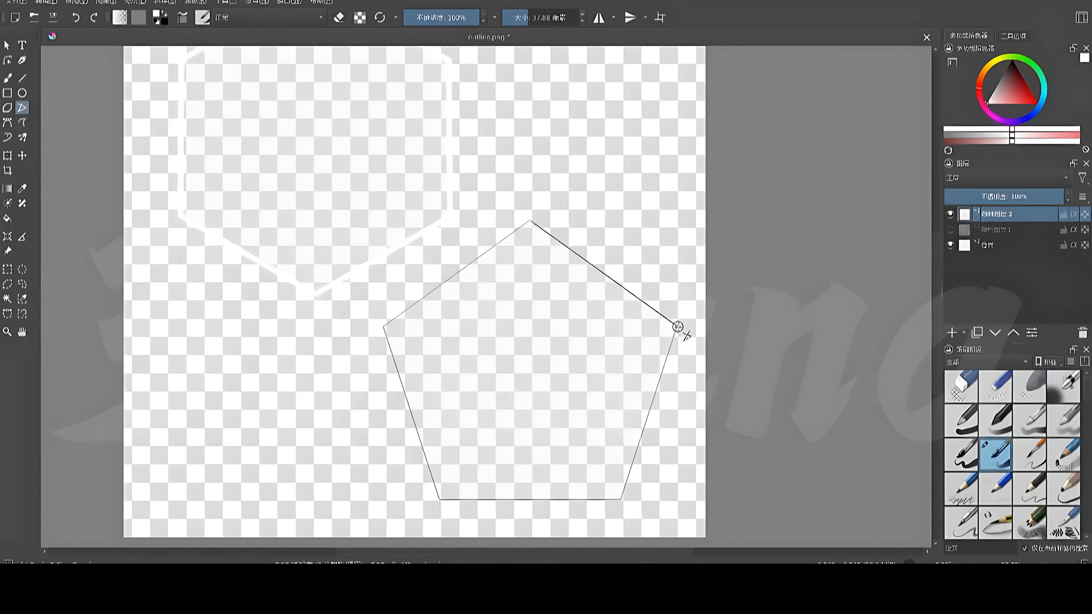
pyautogui.click(678, 327)
pyautogui.click(620, 500)
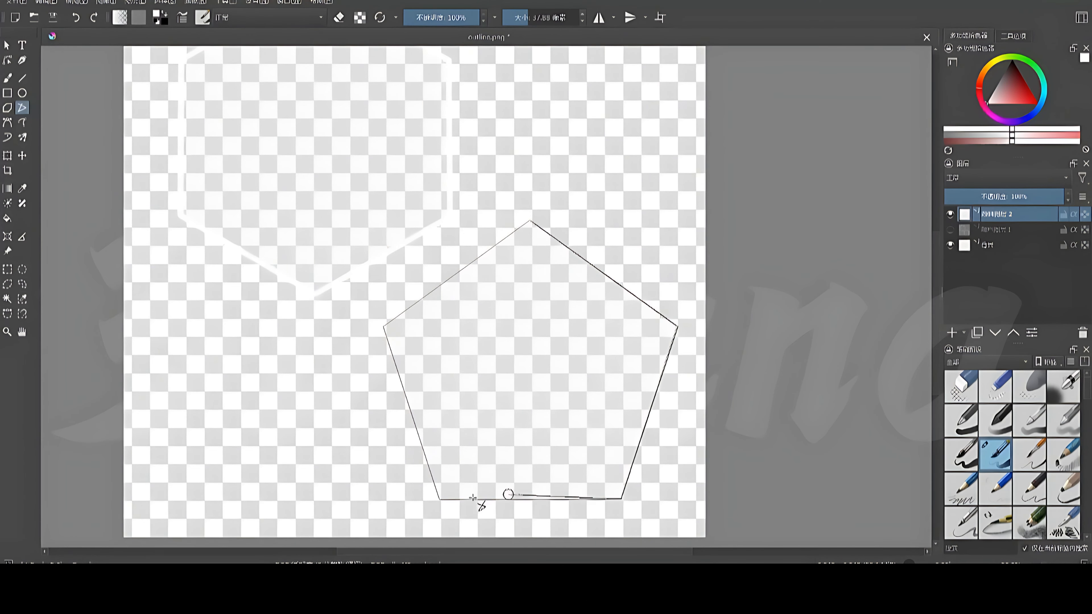
pyautogui.click(440, 499)
pyautogui.click(383, 326)
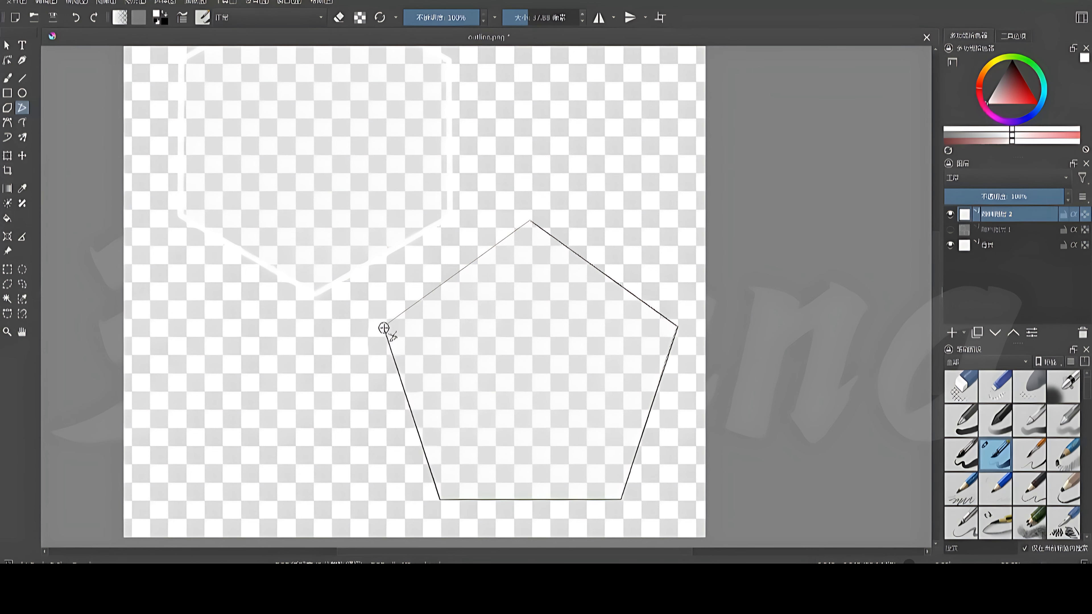
pyautogui.click(532, 221)
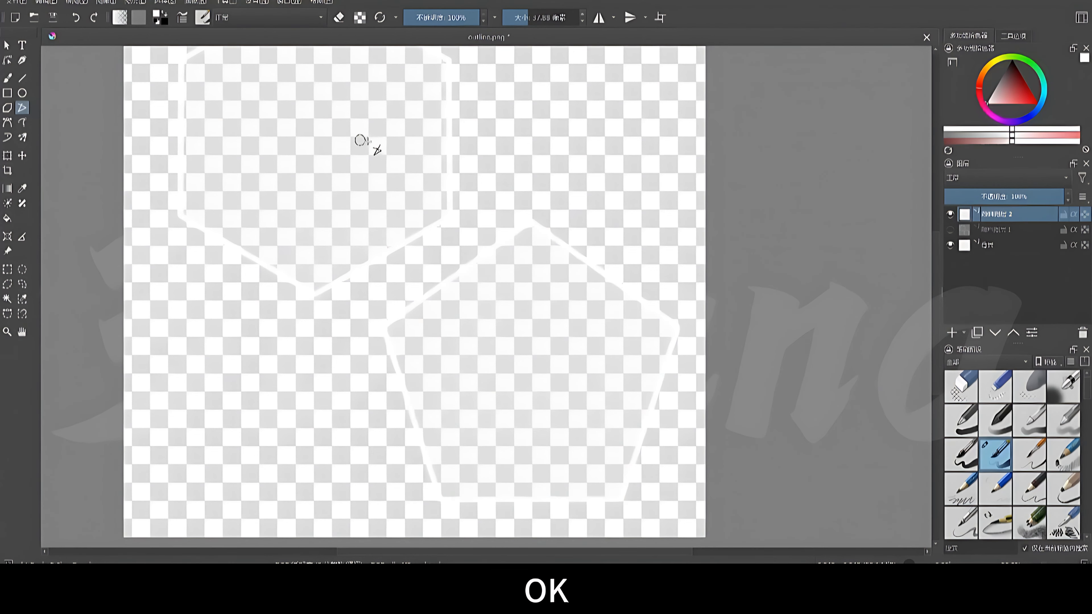
# - Show the soft-outline layer again and lower its opacity to 67%
pyautogui.keyDown('shift'); pyautogui.moveTo(366, 145); pyautogui.dragTo(370, 175, button='middle'); pyautogui.keyUp('shift')
pyautogui.moveTo(532, 165); pyautogui.dragTo(544, 189, button='middle')
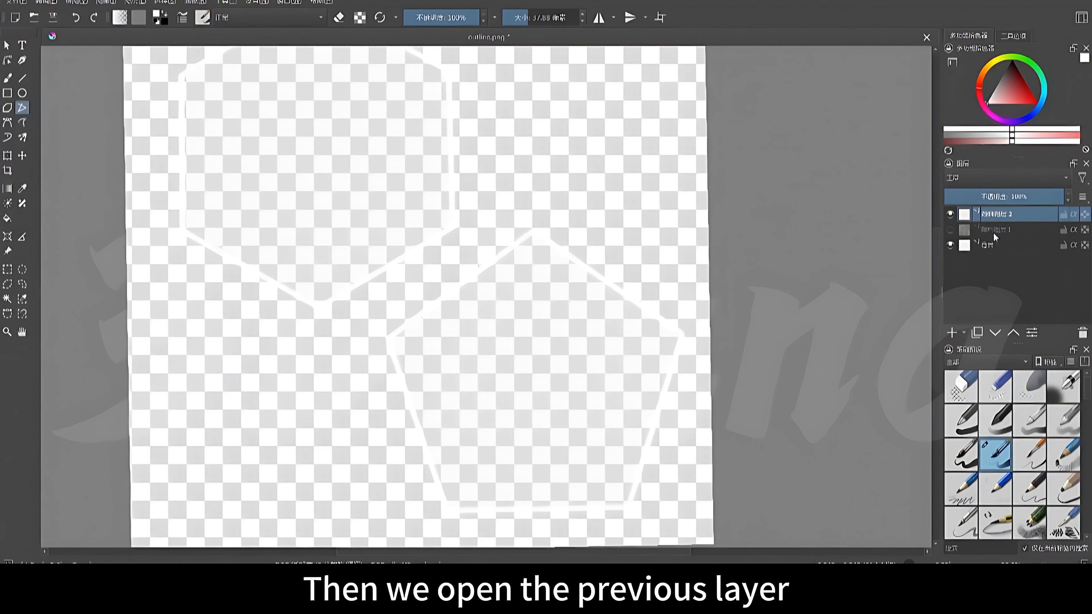
pyautogui.click(994, 233)
pyautogui.click(950, 230)
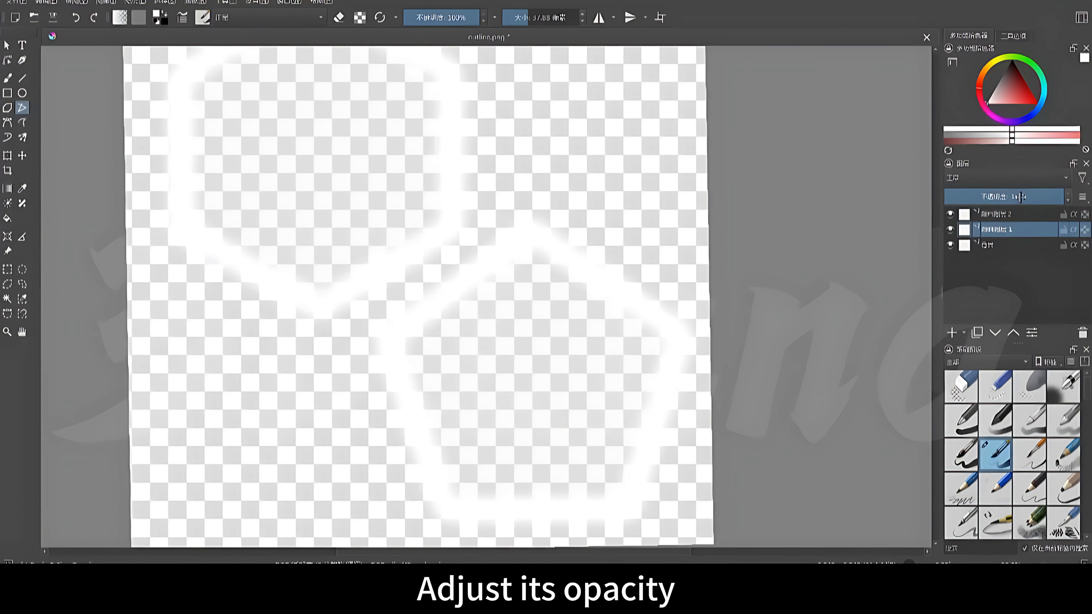
pyautogui.moveTo(1021, 197); pyautogui.dragTo(1016, 196)
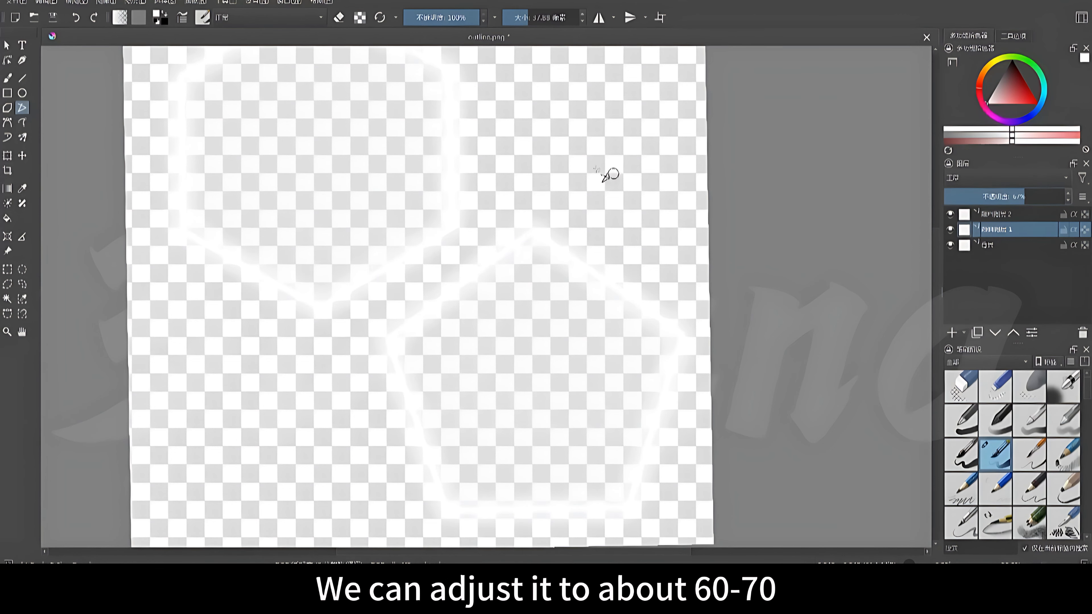
pyautogui.keyDown('ctrl'); pyautogui.moveTo(613, 174); pyautogui.dragTo(522, 227, button='middle'); pyautogui.keyUp('ctrl')
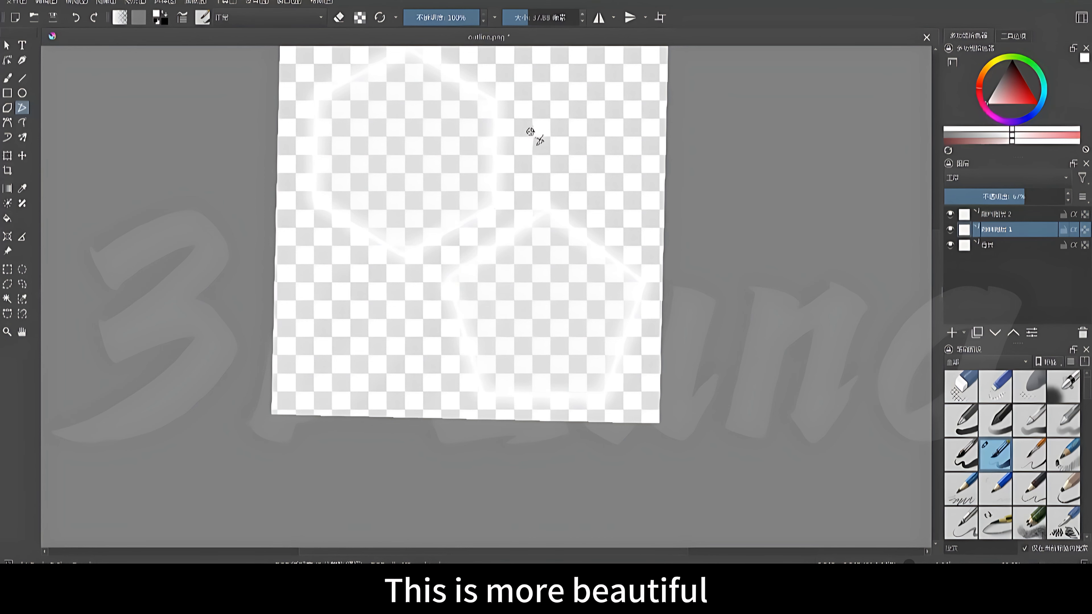
pyautogui.keyDown('shift'); pyautogui.moveTo(615, 146); pyautogui.dragTo(214, 57, button='middle'); pyautogui.keyUp('shift')
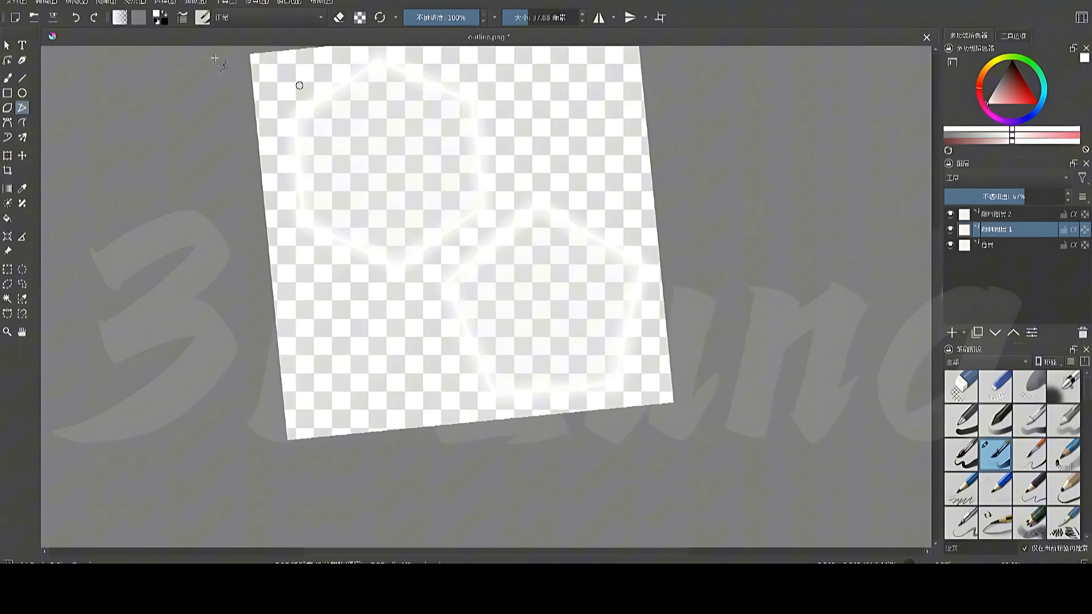
# - Export the image as a PNG named outline1.png into the folder 新建文件夹 (2), accepting the export options
pyautogui.click(21, 4)
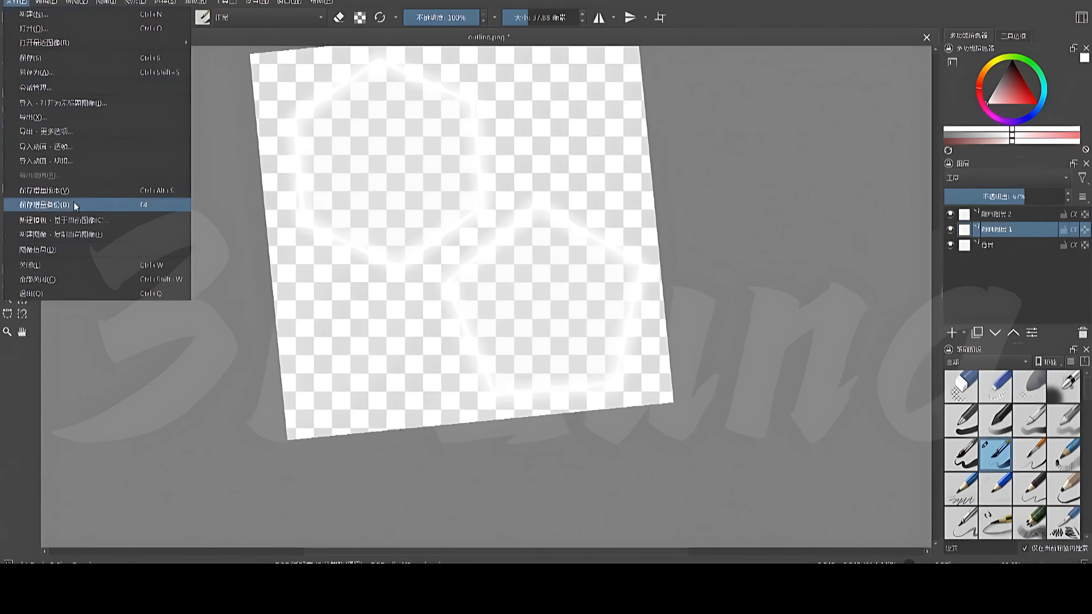
pyautogui.click(45, 115)
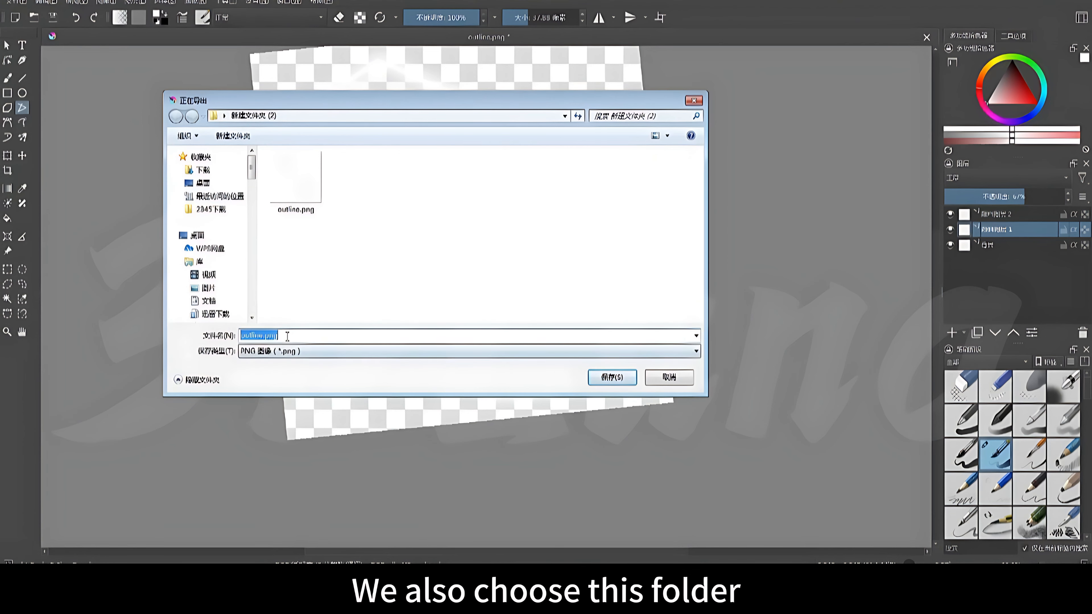
pyautogui.click(259, 335)
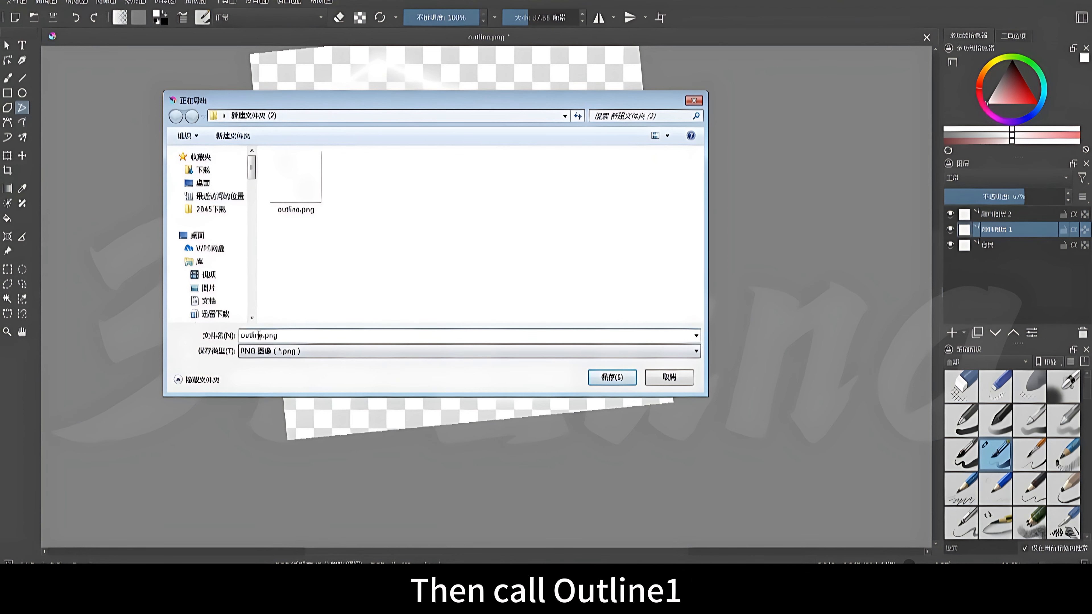
pyautogui.click(611, 379)
pyautogui.click(719, 443)
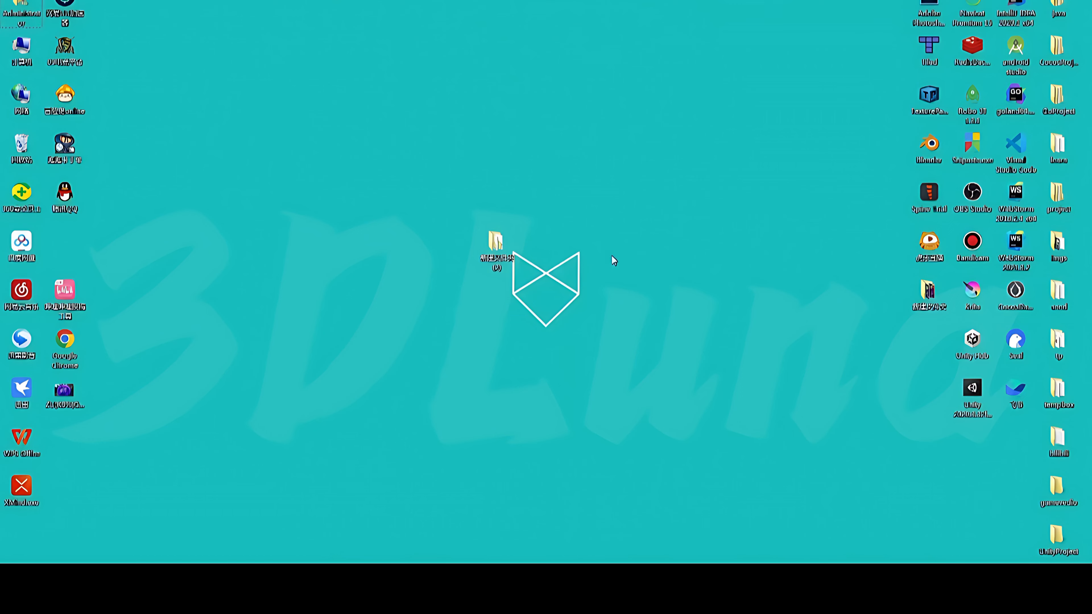
# - Open the desktop folder 新建文件夹 (2) and view the exported outline1.png
pyautogui.doubleClick(495, 244)
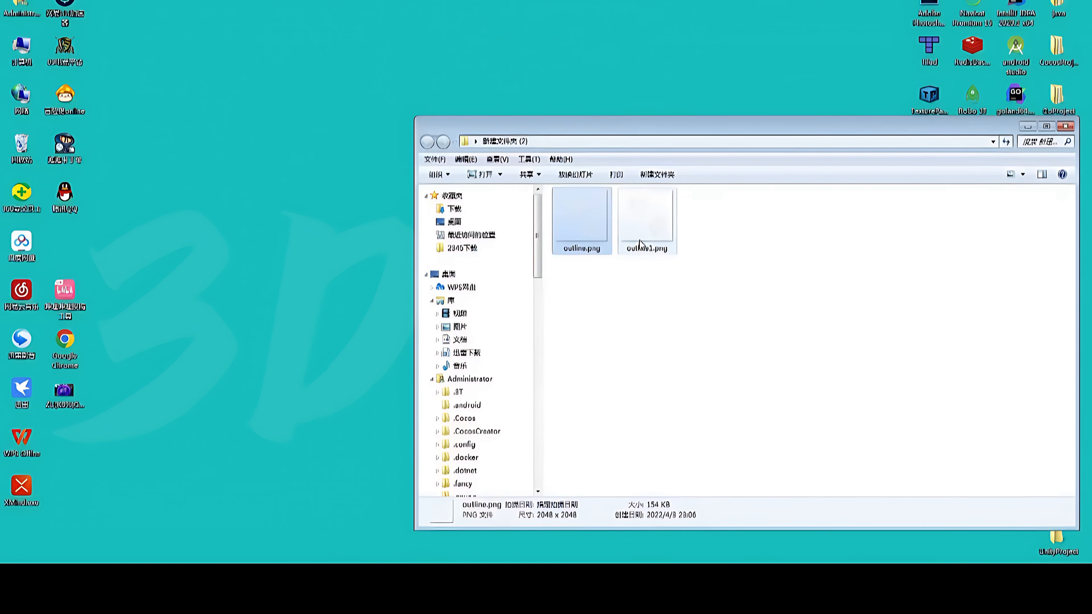
pyautogui.click(660, 228)
pyautogui.doubleClick(660, 228)
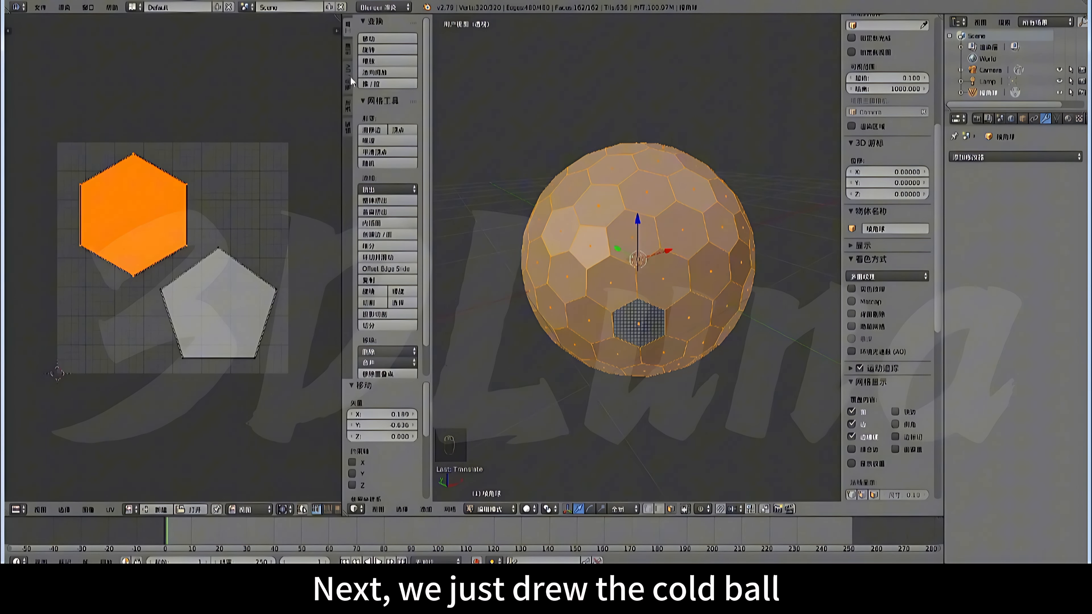
# - In Blender, start an FBX export of the sphere and choose the desktop folder 新建文件夹 (2) as its destination
pyautogui.click(37, 9)
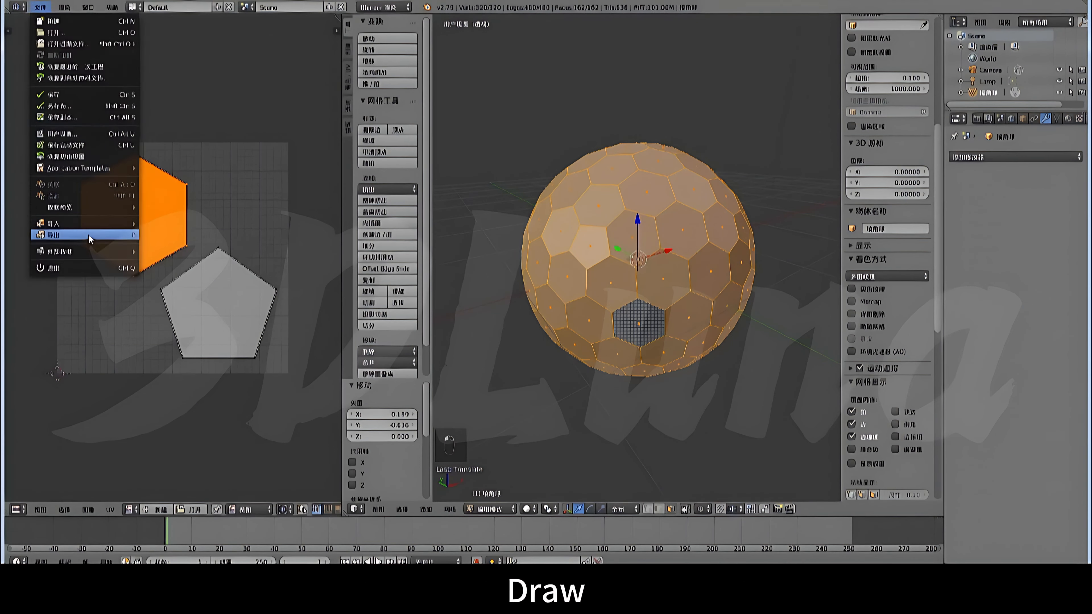
pyautogui.moveTo(89, 235)
pyautogui.click(176, 269)
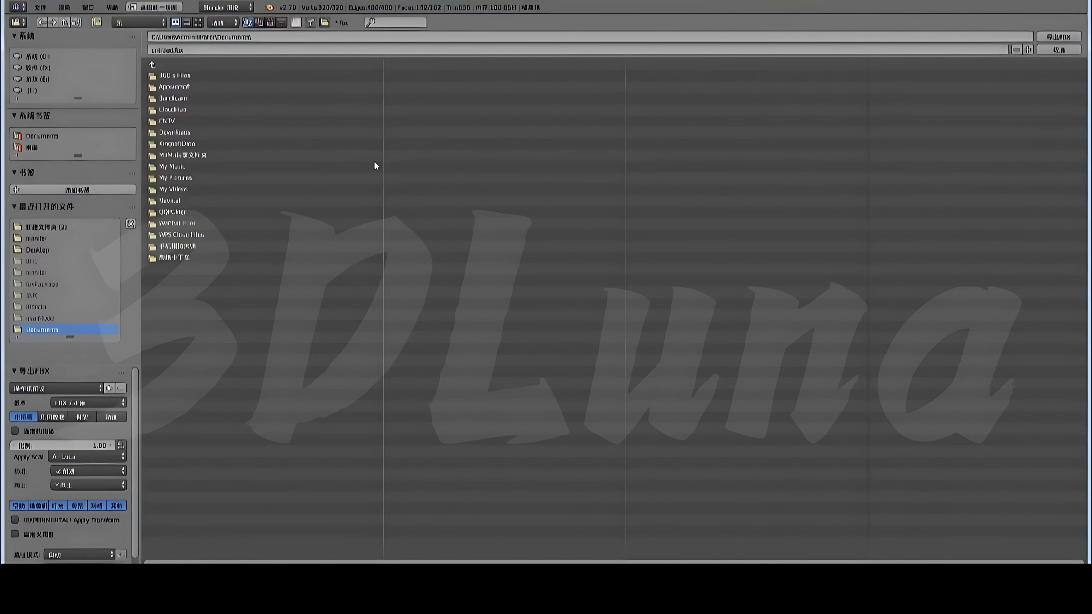
pyautogui.click(39, 147)
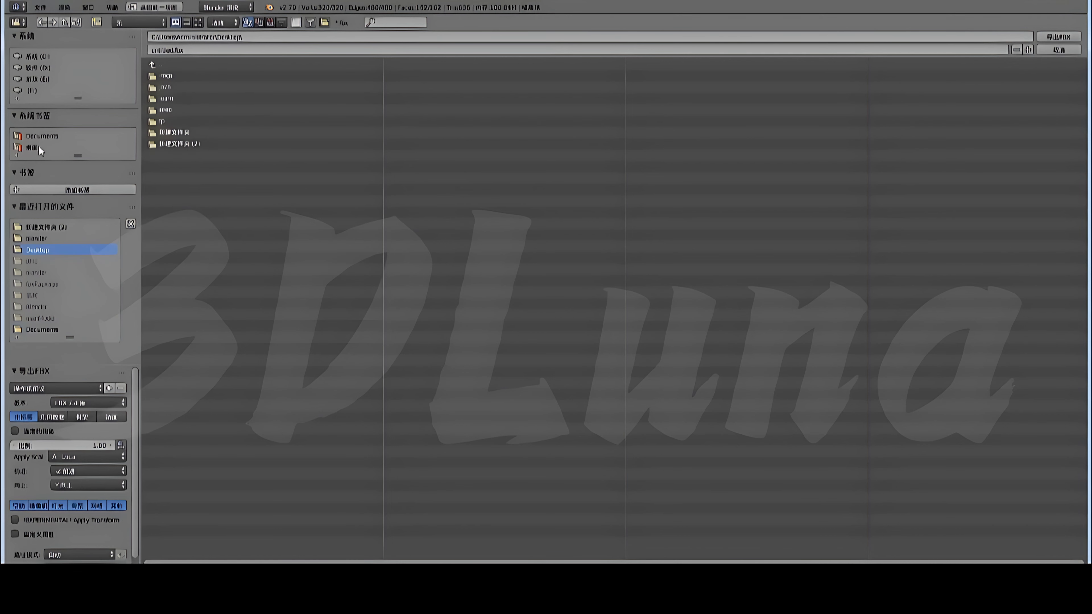
pyautogui.click(172, 145)
pyautogui.scroll(-1, 123, 403)
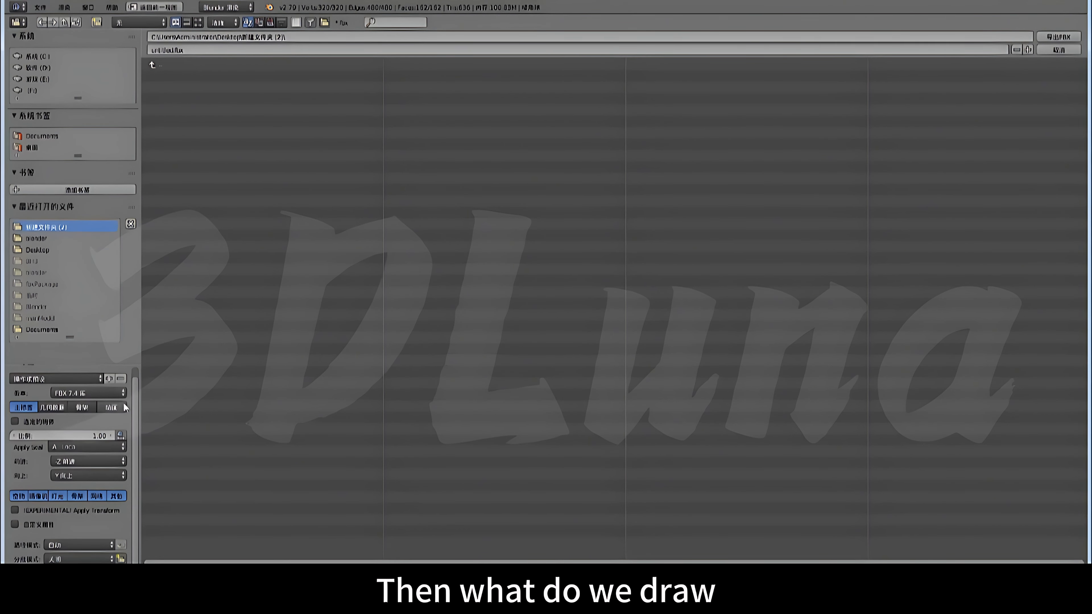
# - Limit the FBX export to meshes and selected objects, and export it as shield.fbx
pyautogui.click(97, 495)
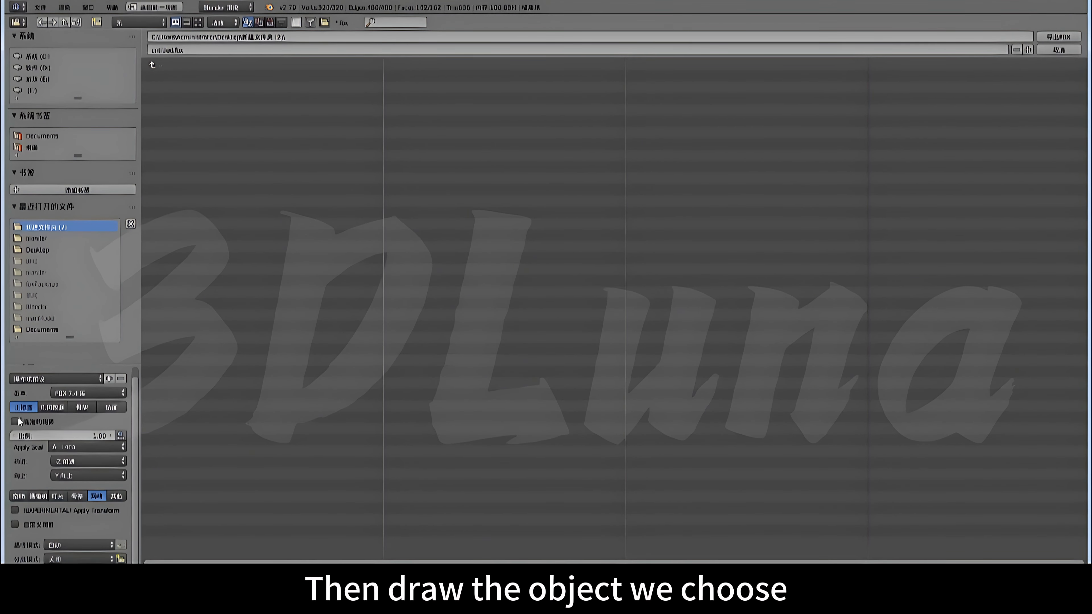
pyautogui.scroll(1, 42, 443)
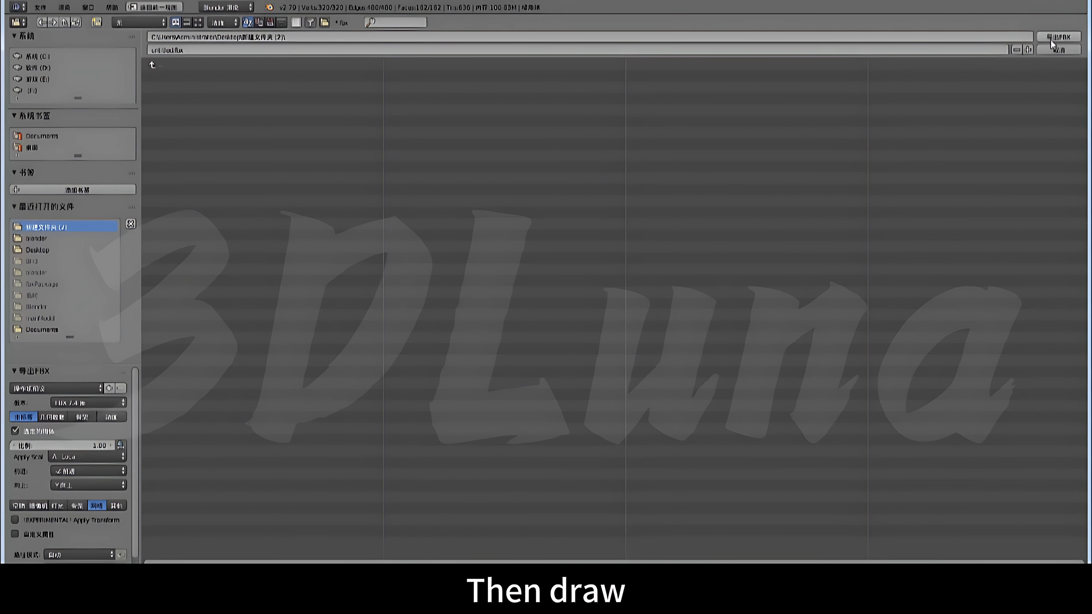
pyautogui.click(174, 51)
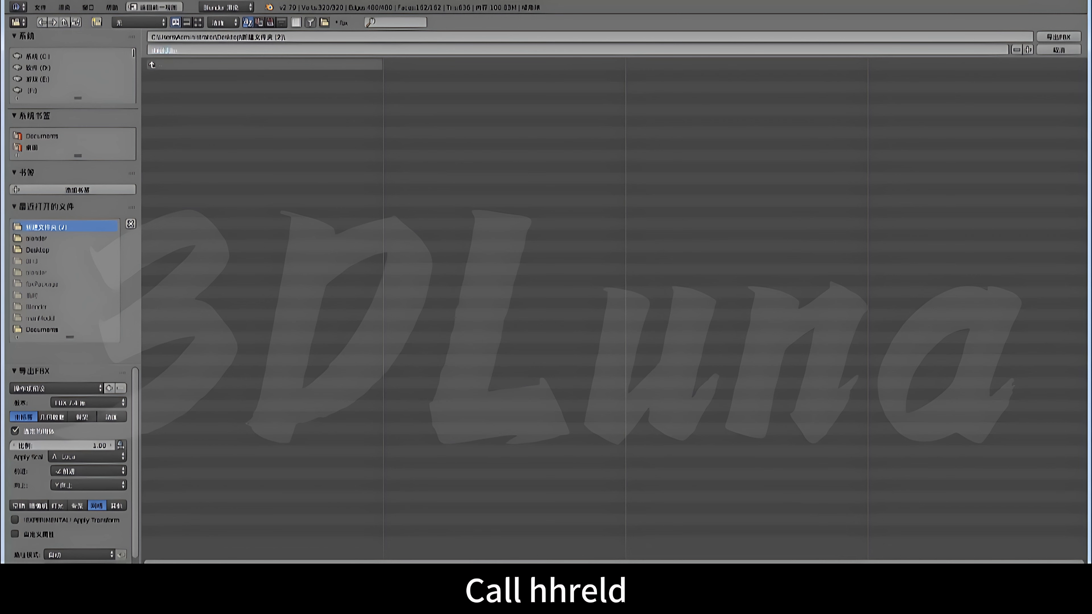
pyautogui.click(1063, 38)
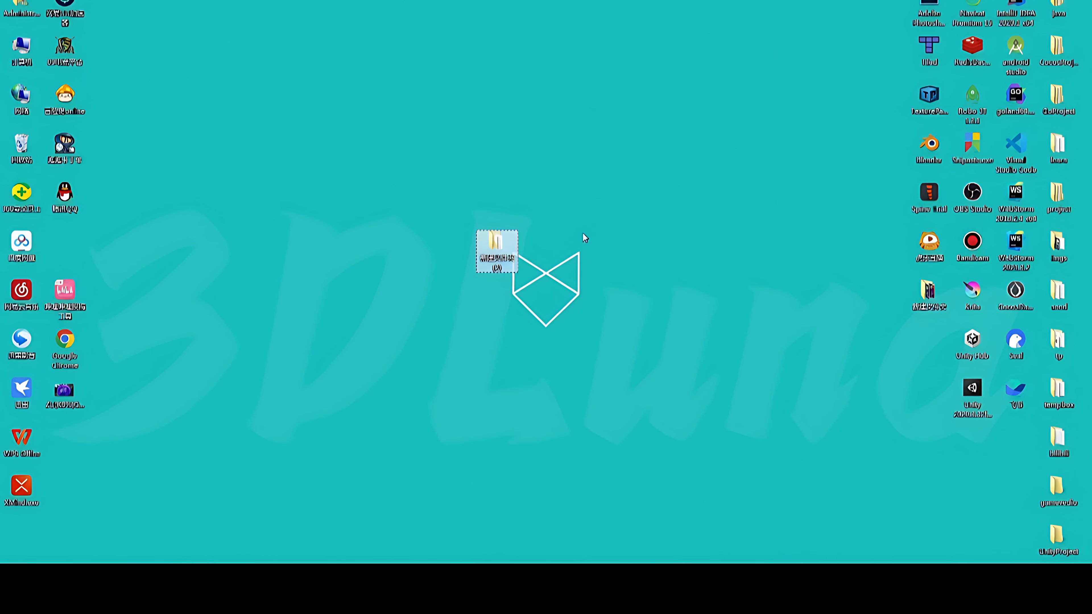
# - Open the desktop folder 新建文件夹 (2) and check the exported files outline.png, outline1.png and shield.fbx
pyautogui.doubleClick(499, 246)
pyautogui.click(688, 252)
pyautogui.click(645, 239)
pyautogui.click(592, 236)
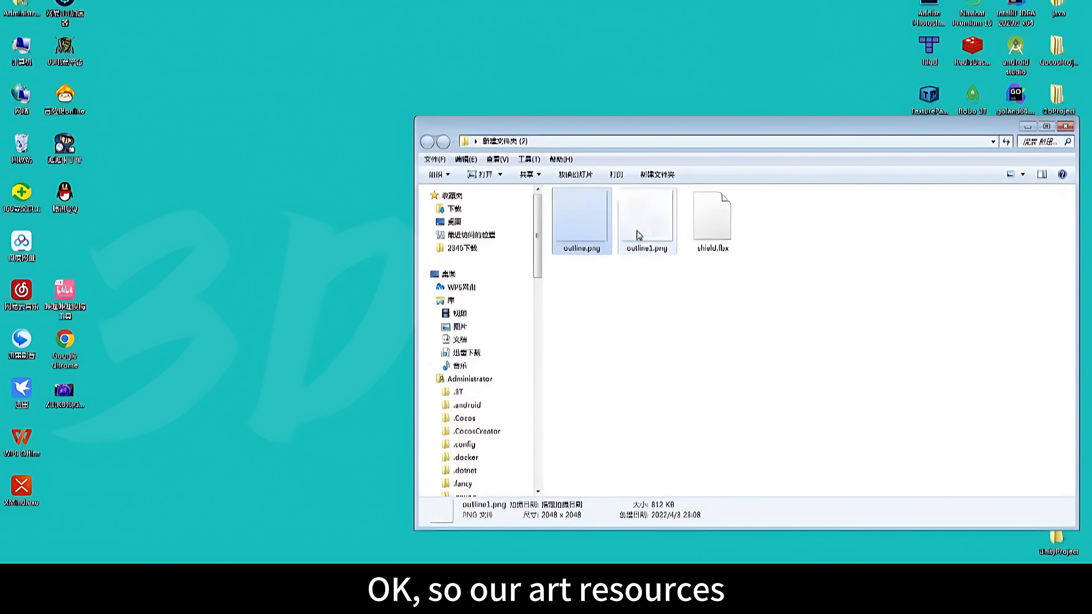
pyautogui.click(642, 234)
pyautogui.click(699, 226)
pyautogui.click(649, 228)
pyautogui.click(593, 232)
pyautogui.click(643, 230)
pyautogui.click(700, 225)
pyautogui.click(647, 228)
pyautogui.click(596, 233)
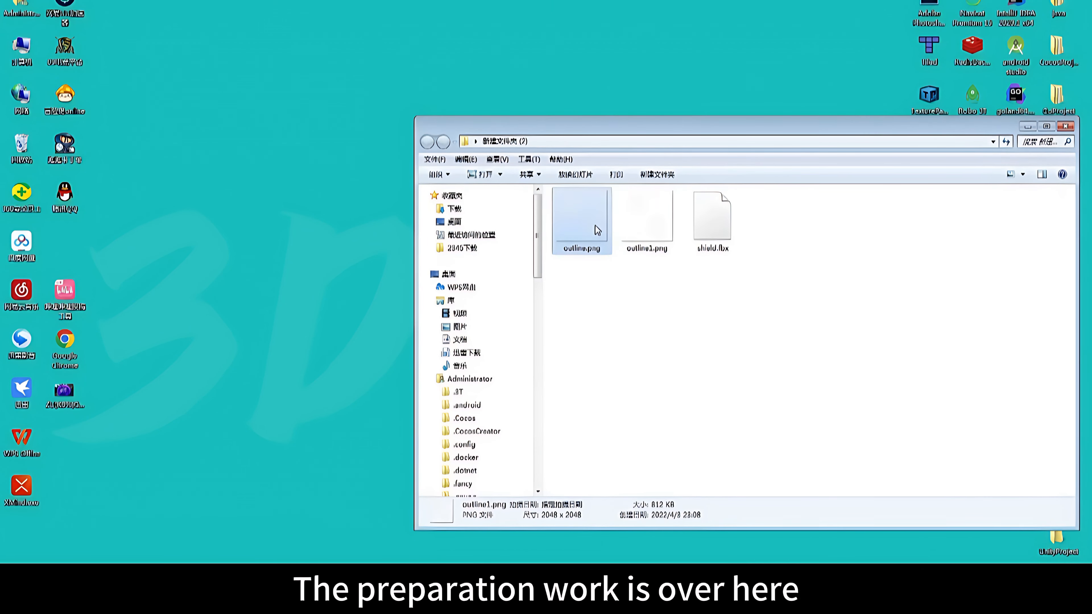
pyautogui.click(646, 230)
pyautogui.click(701, 225)
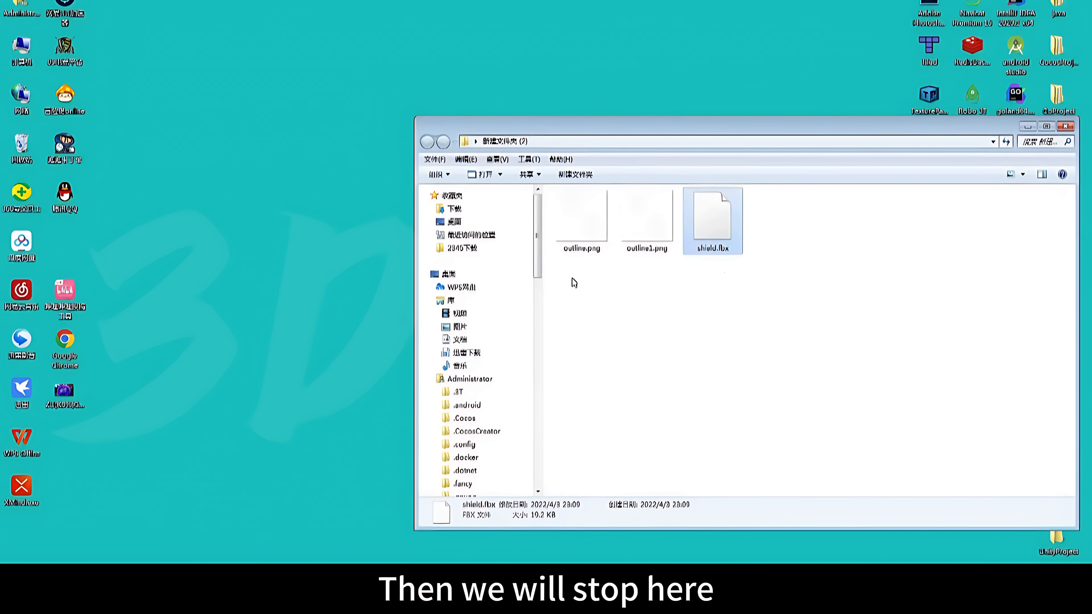
pyautogui.click(759, 299)
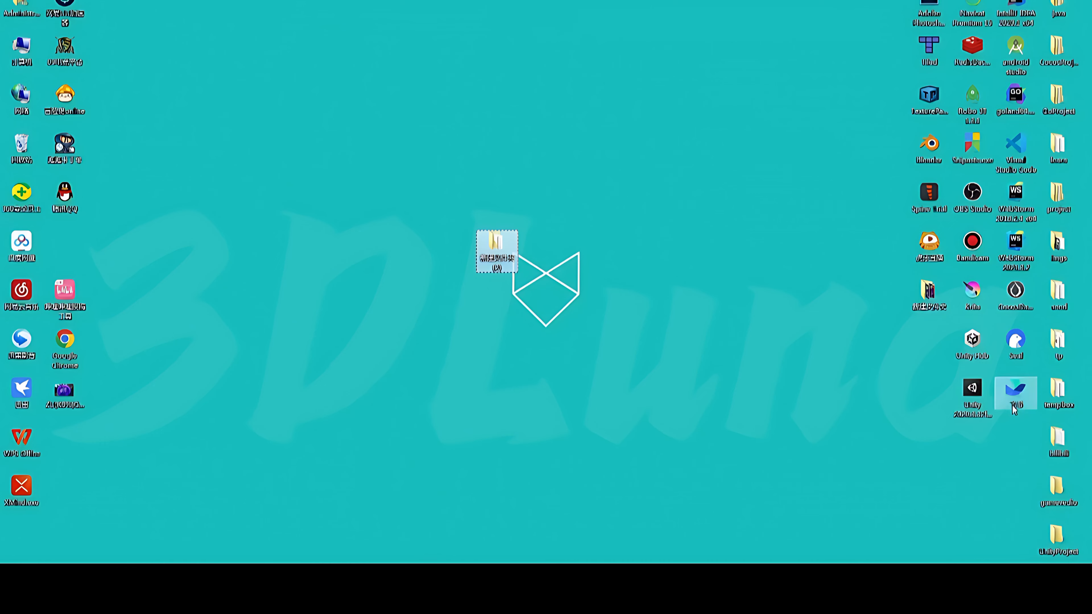
pyautogui.rightClick(1011, 511)
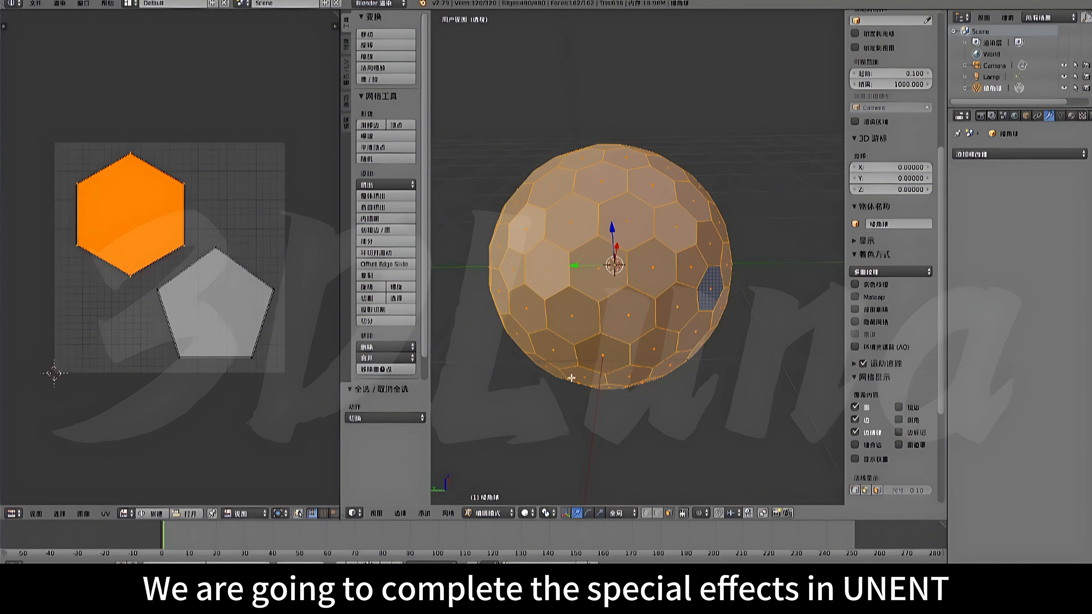
pyautogui.moveTo(571, 377); pyautogui.dragTo(660, 325, button='middle')
pyautogui.scroll(-1, 660, 326)
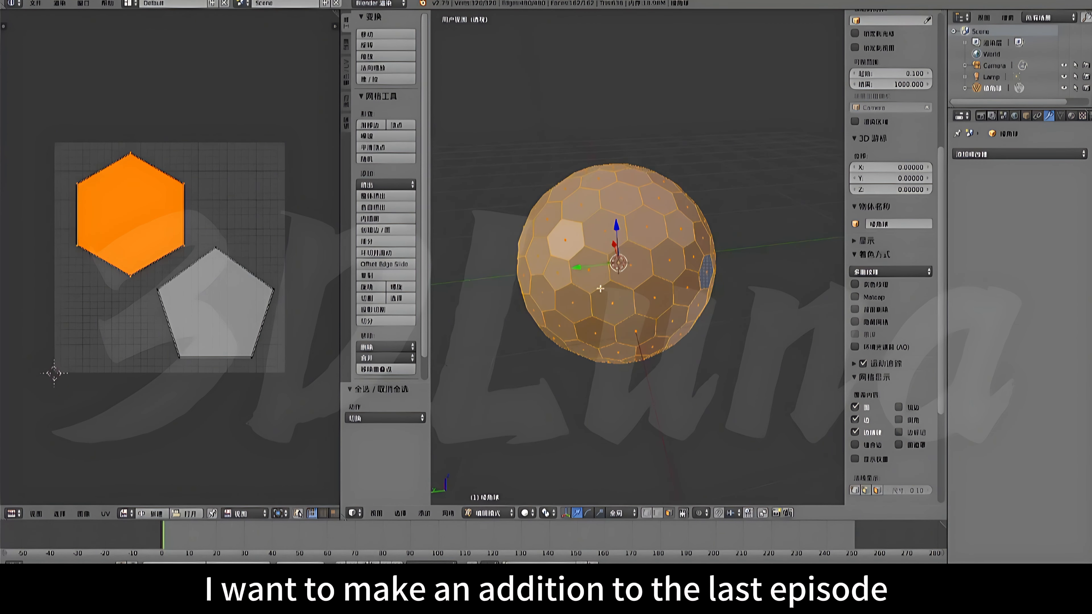
pyautogui.scroll(1, 600, 288)
pyautogui.scroll(1, 600, 289)
# - Switch to face selection, select one hexagonal face and test moving it, cancelling each move
pyautogui.hotkey('ctrl', 'Tab')
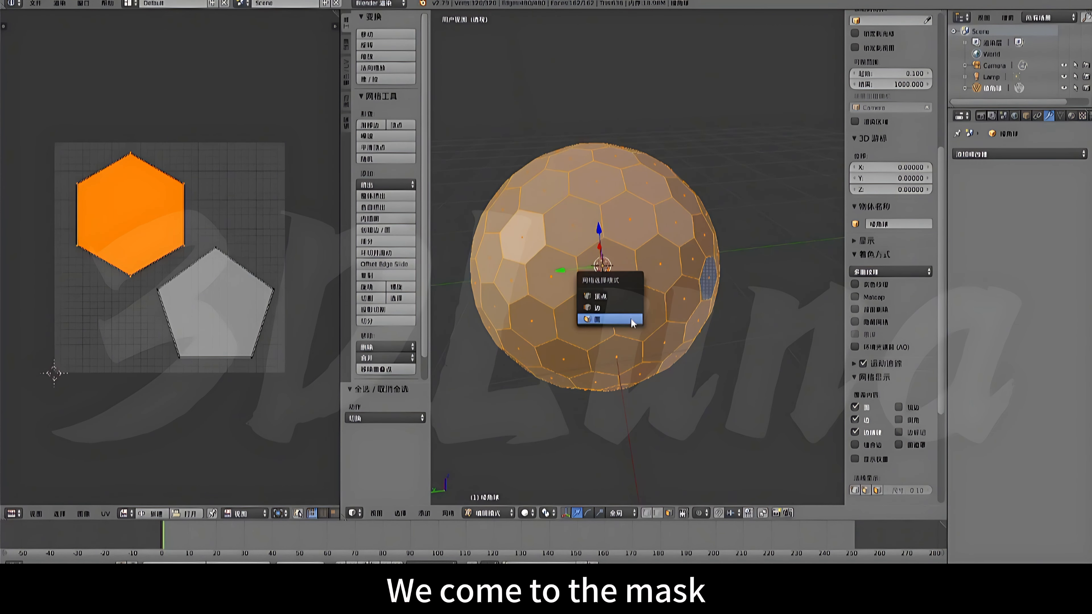
pyautogui.click(632, 321)
pyautogui.rightClick(640, 314)
pyautogui.press('g')
pyautogui.rightClick(695, 363)
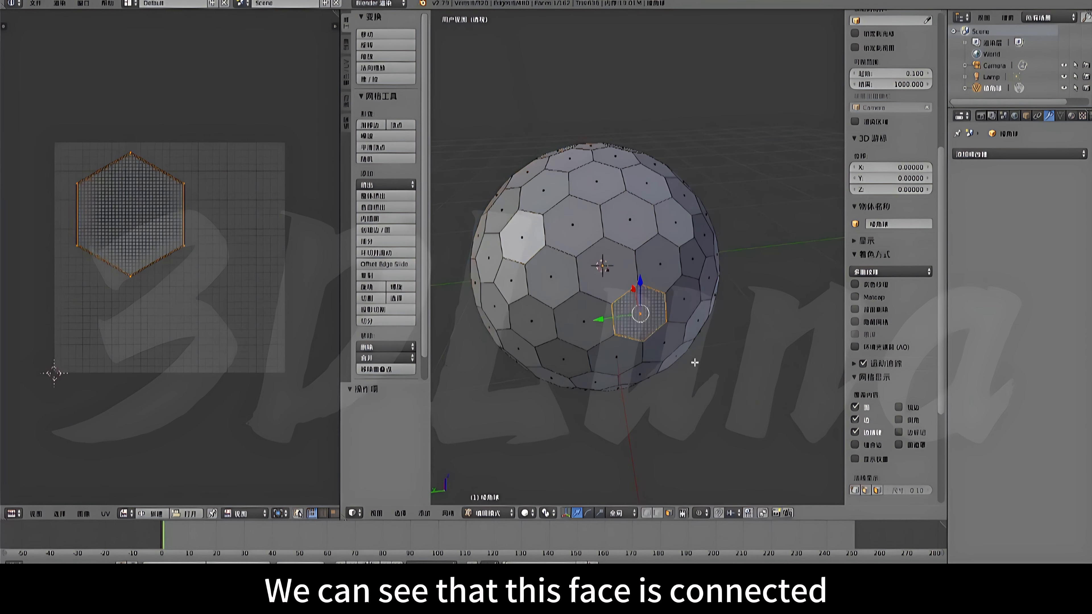
pyautogui.press('g')
pyautogui.rightClick(719, 400)
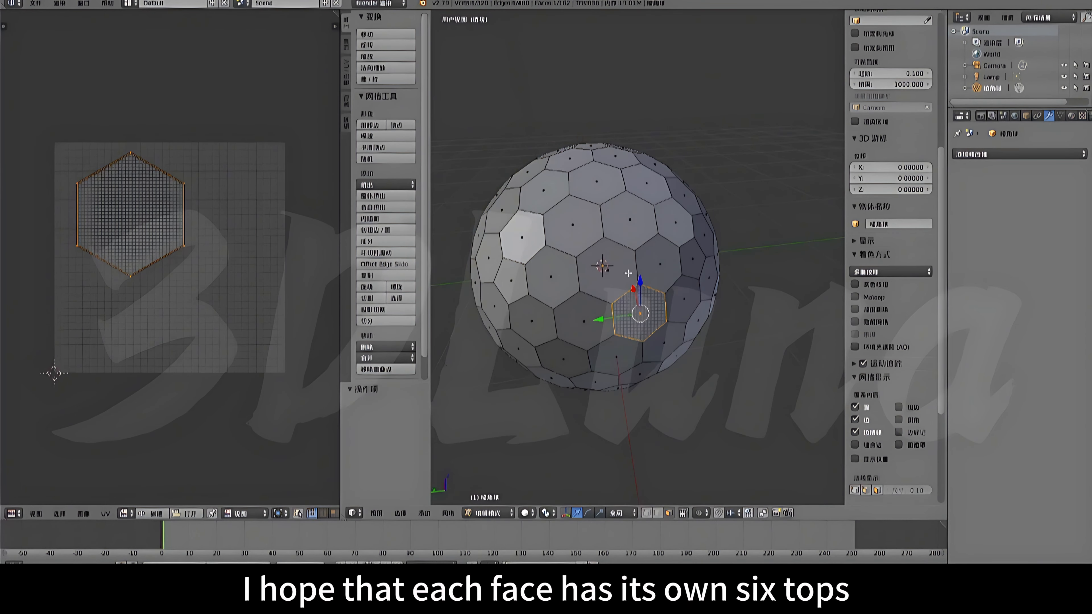
# - Try pulling the selected hexagonal face away from the sphere and undo the move
pyautogui.moveTo(639, 267); pyautogui.dragTo(643, 260, button='middle')
pyautogui.moveTo(677, 308)
pyautogui.mouseDown(button='middle')
pyautogui.moveTo(709, 285)
pyautogui.moveTo(688, 342)
pyautogui.moveTo(673, 292)
pyautogui.mouseUp(button='middle')
pyautogui.press('g')
pyautogui.rightClick(776, 340)
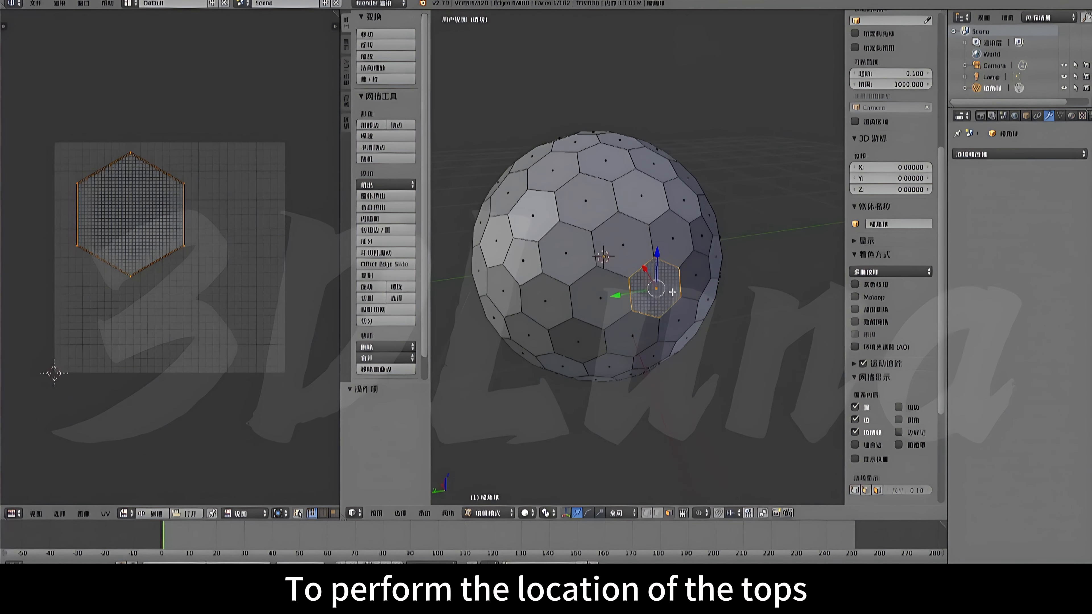
pyautogui.press('g')
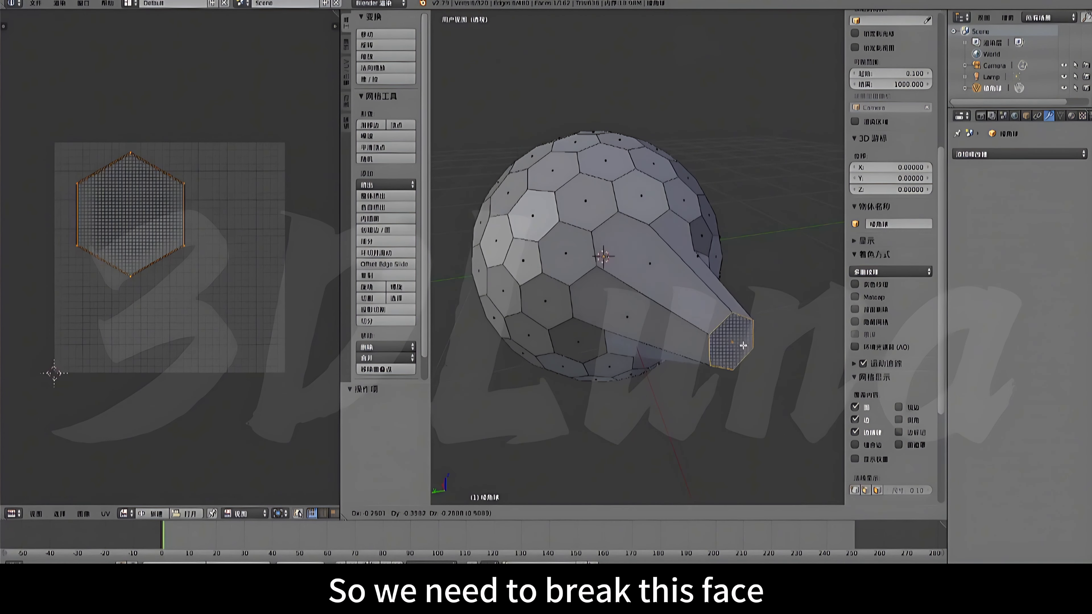
pyautogui.click(749, 348)
pyautogui.hotkey('ctrl', 'z')
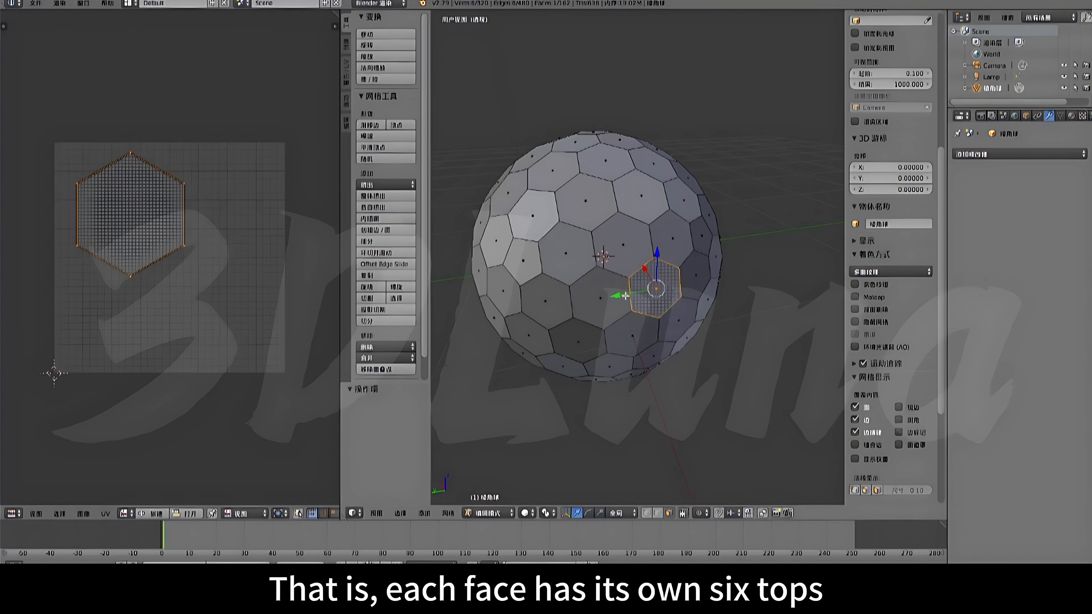
# - Switch to edge selection, select the whole sphere and split all its edges so every face is detached
pyautogui.hotkey('ctrl', 'Tab')
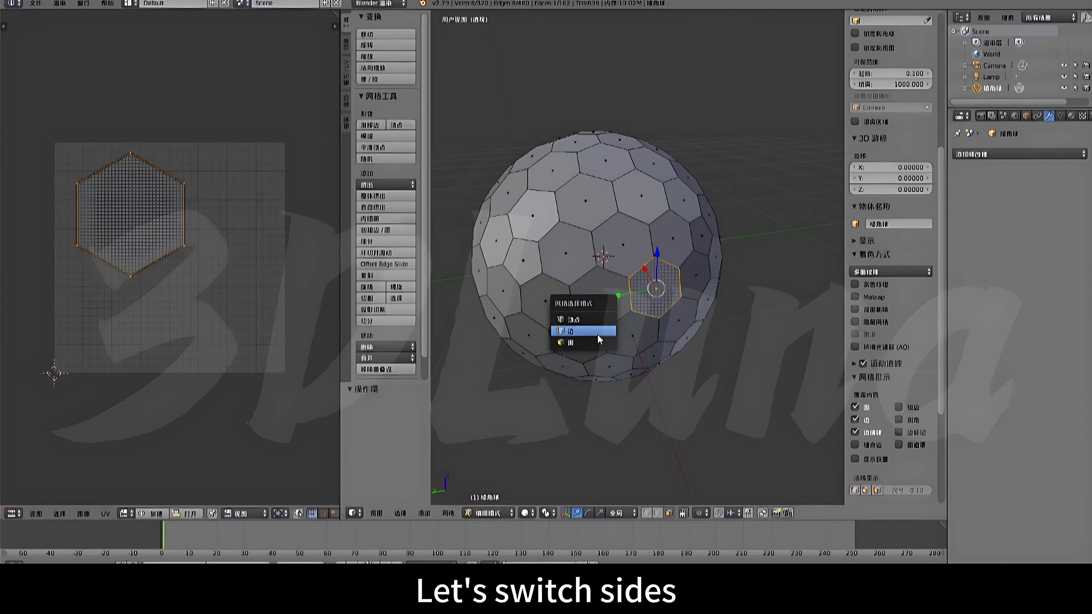
pyautogui.click(597, 334)
pyautogui.press('a')
pyautogui.press('a')
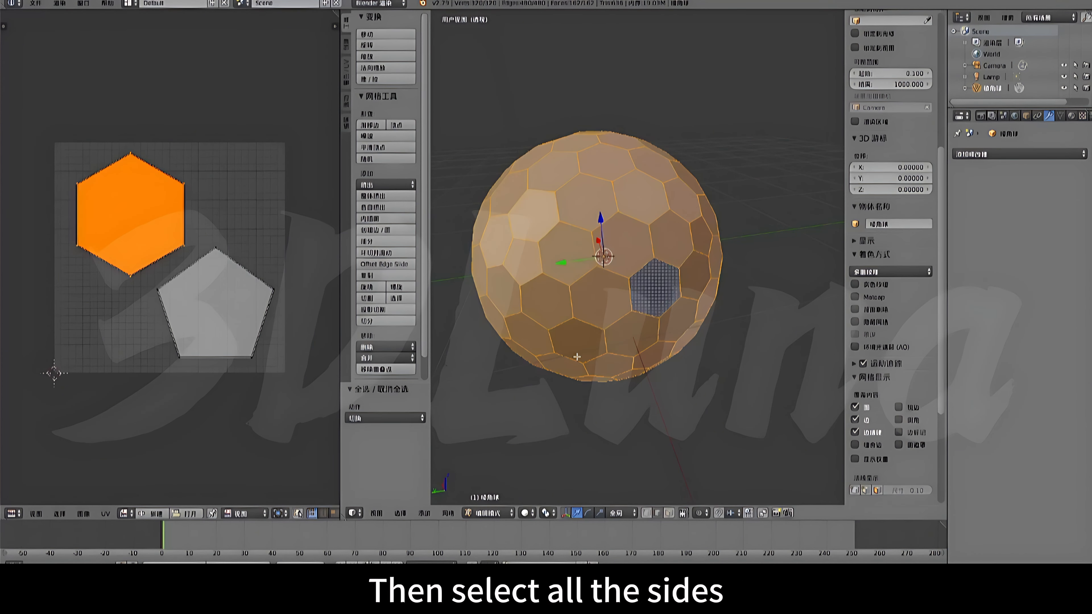
pyautogui.click(455, 513)
pyautogui.moveTo(493, 353)
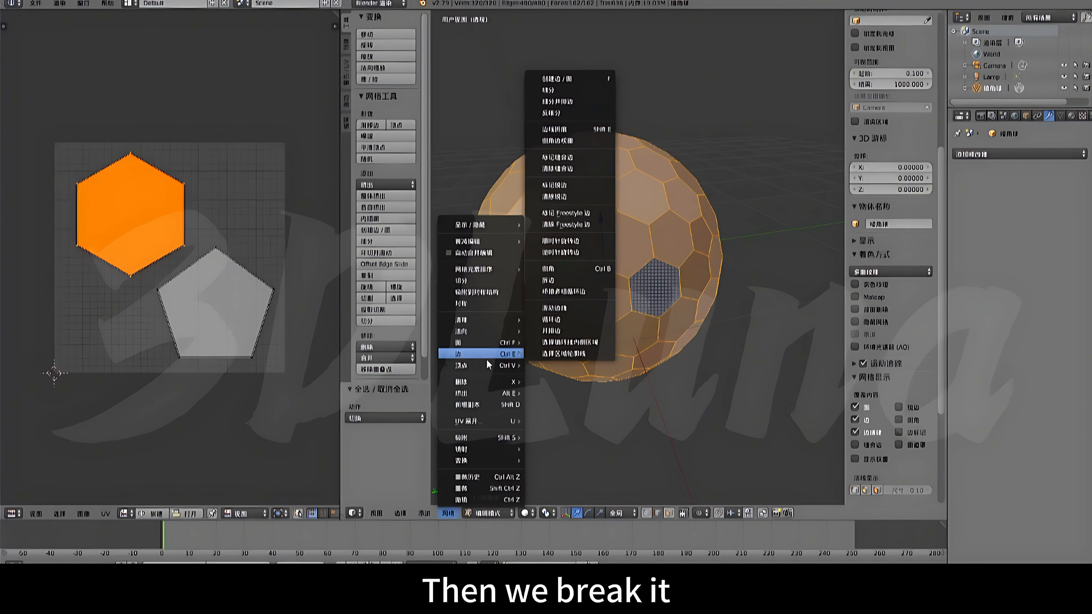
pyautogui.click(559, 280)
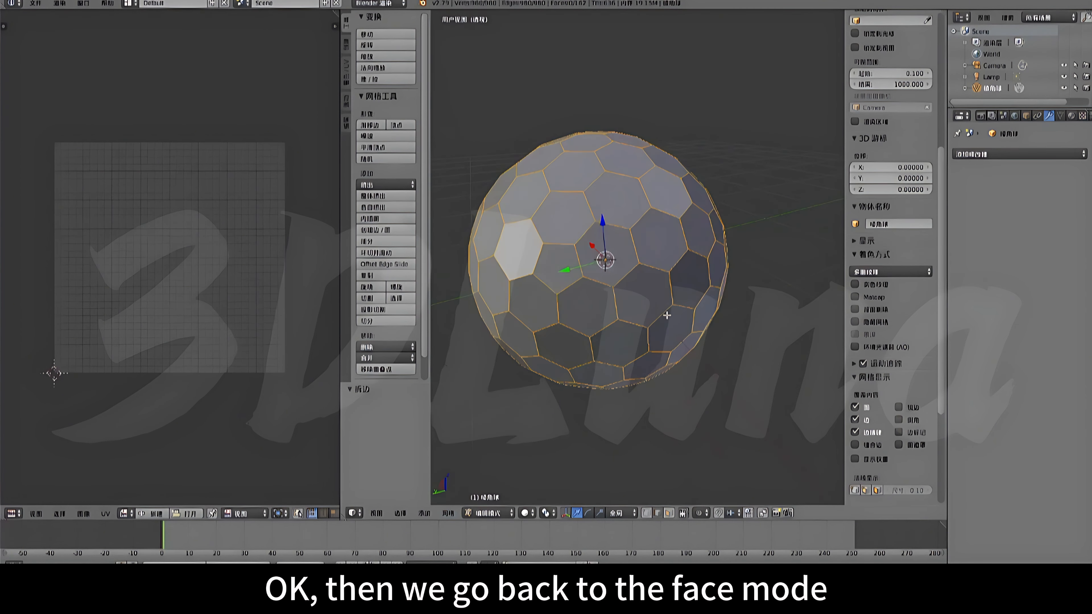
# - Return to face selection and test the split by moving one hexagonal face away from the sphere, undoing each move
pyautogui.hotkey('ctrl', 'Tab')
pyautogui.click(656, 320)
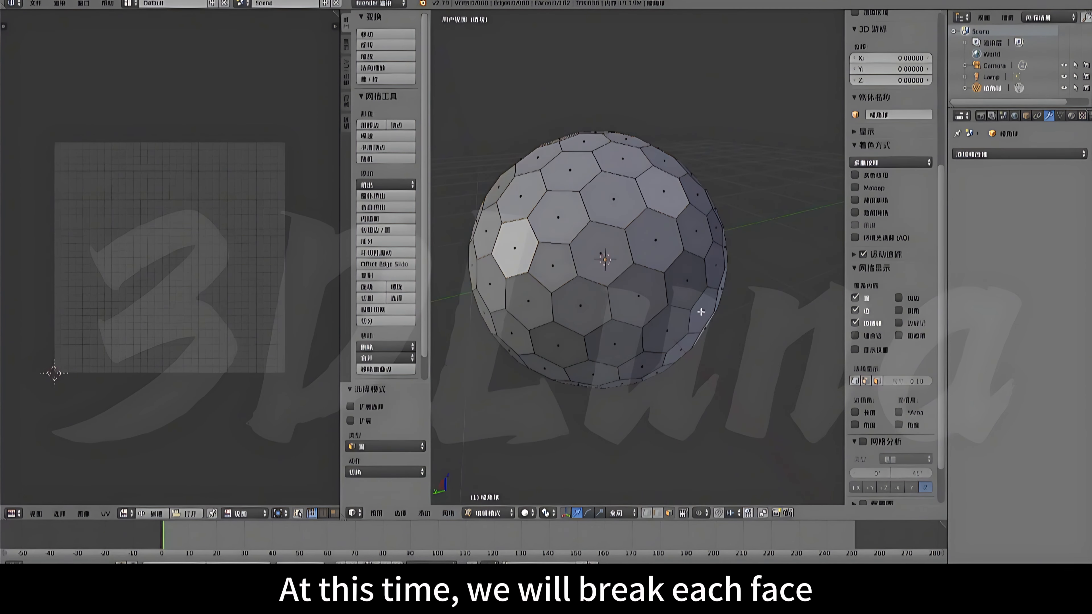
pyautogui.rightClick(676, 278)
pyautogui.press('g')
pyautogui.click(773, 345)
pyautogui.hotkey('ctrl', 'z')
pyautogui.press('g')
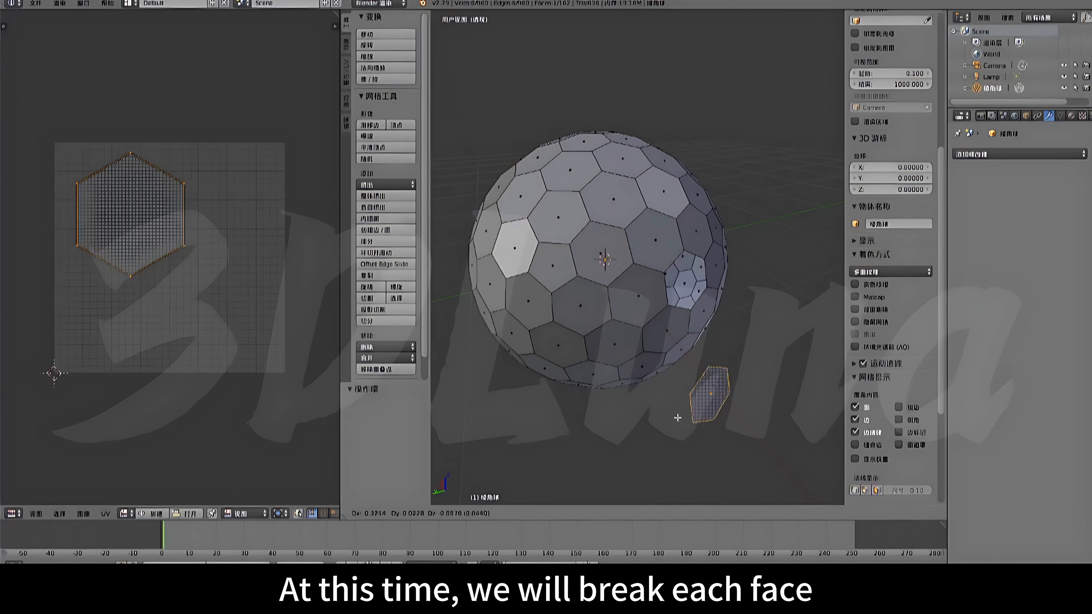
pyautogui.click(663, 421)
pyautogui.hotkey('ctrl', 'z')
pyautogui.moveTo(665, 392); pyautogui.dragTo(649, 397, button='middle')
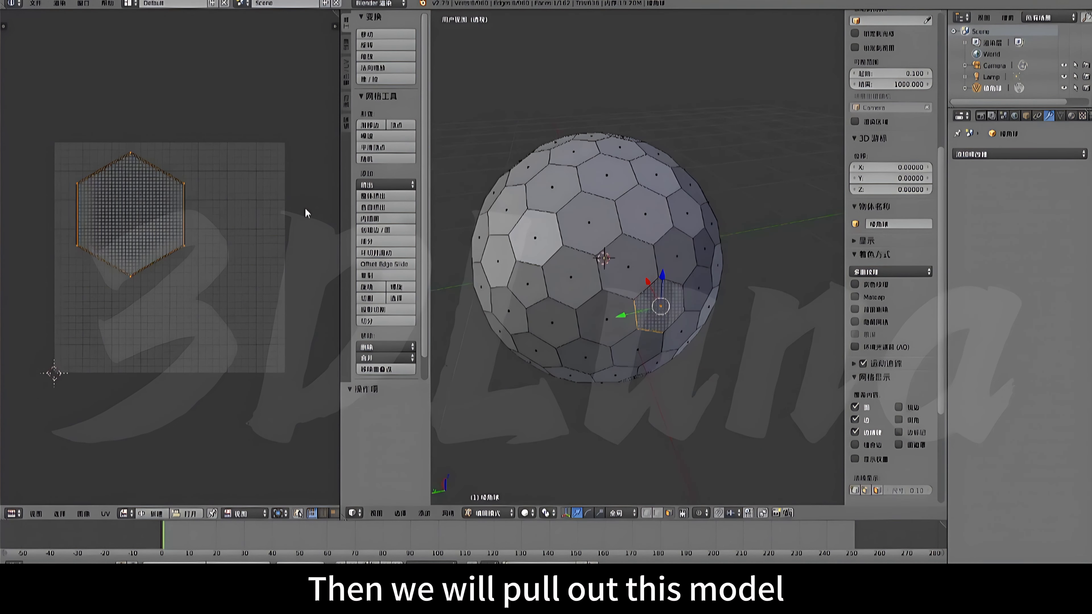
# - Save the Blender file and export the split sphere as shield2.fbx to the desktop folder 新建文件夹 (2)
pyautogui.hotkey('ctrl', 's')
pyautogui.click(638, 229)
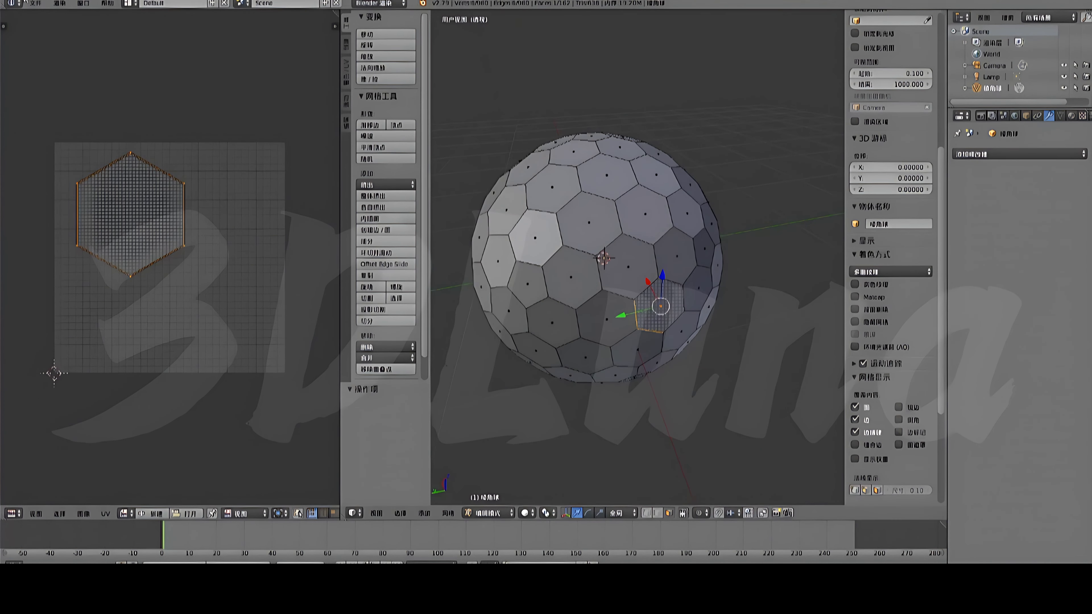
pyautogui.click(36, 4)
pyautogui.moveTo(98, 230)
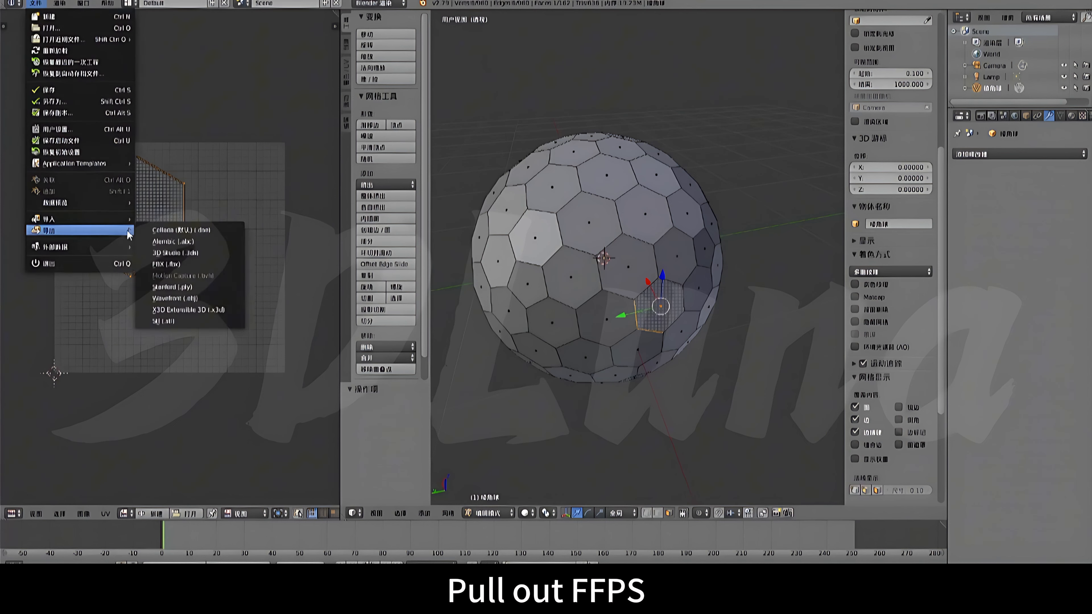
pyautogui.click(173, 277)
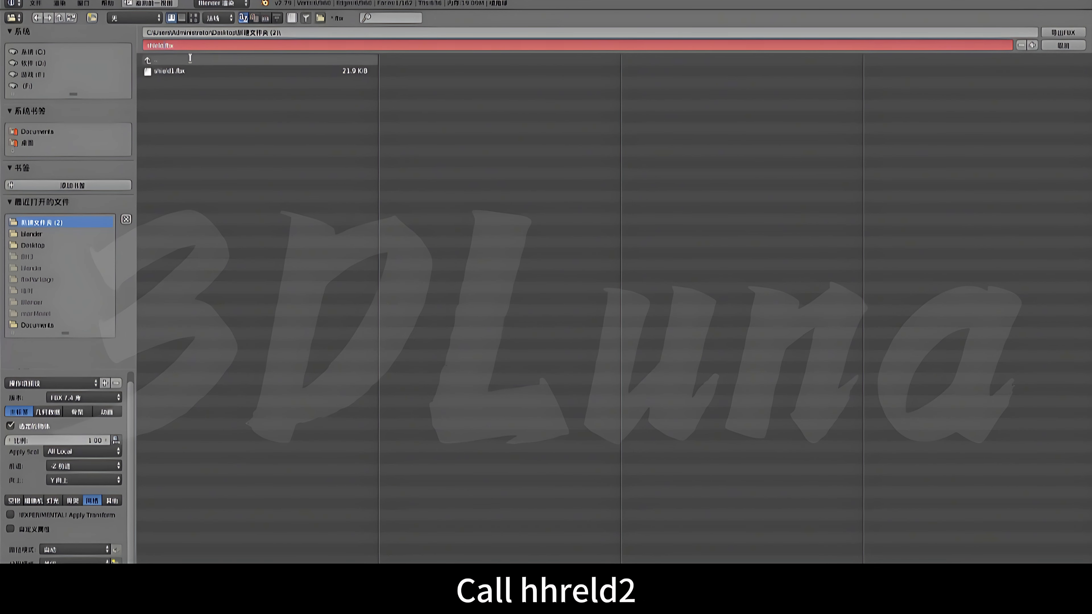
pyautogui.write('2')
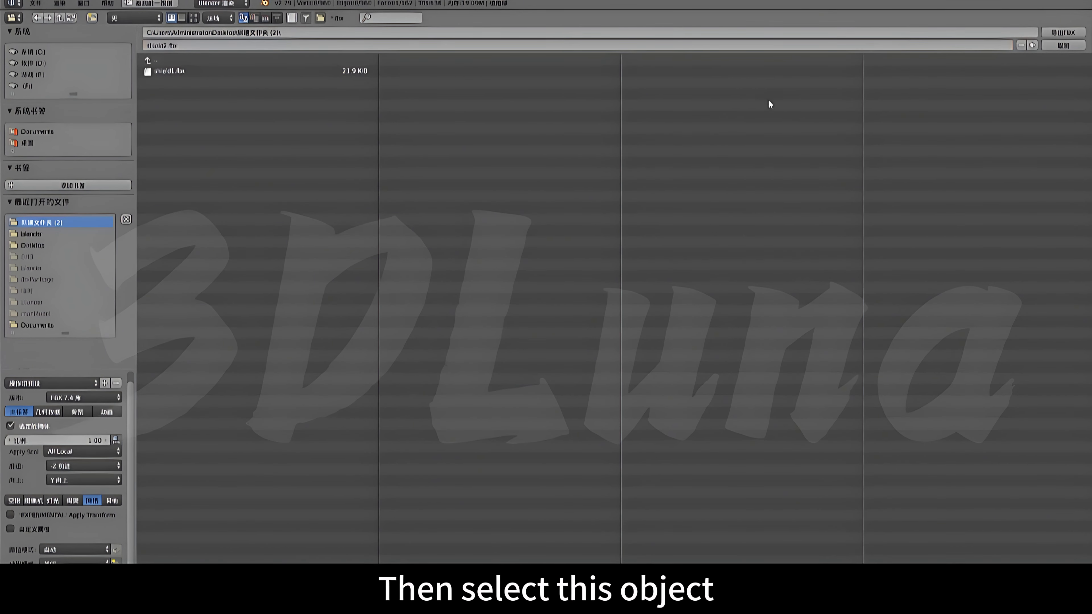
pyautogui.click(1050, 33)
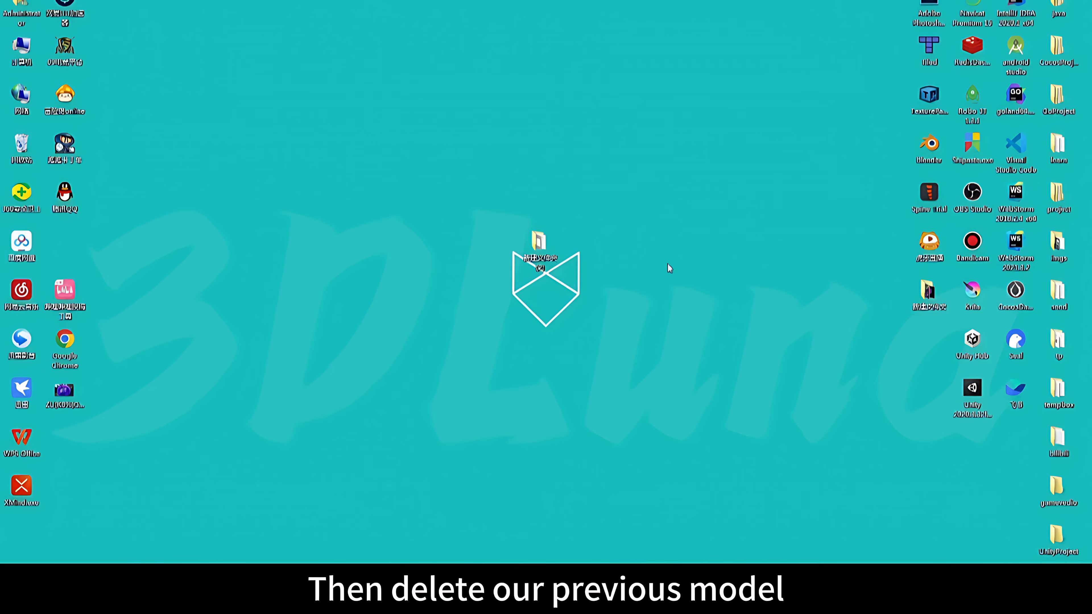
# - Open the desktop folder 新建文件夹 (2) and delete the previous model shield1.fbx
pyautogui.doubleClick(538, 247)
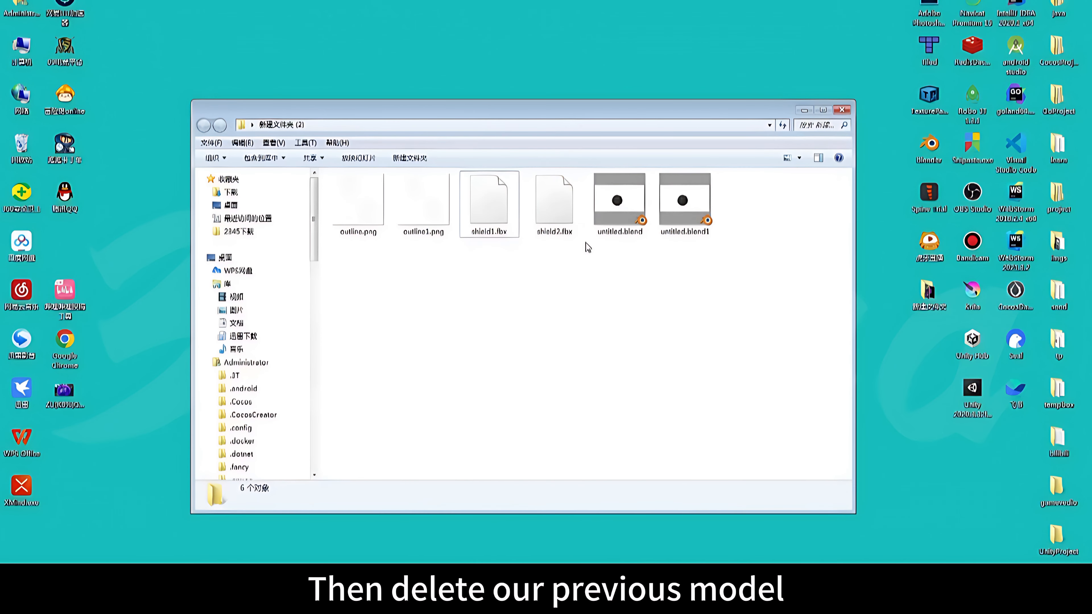
pyautogui.click(489, 203)
pyautogui.press('Delete')
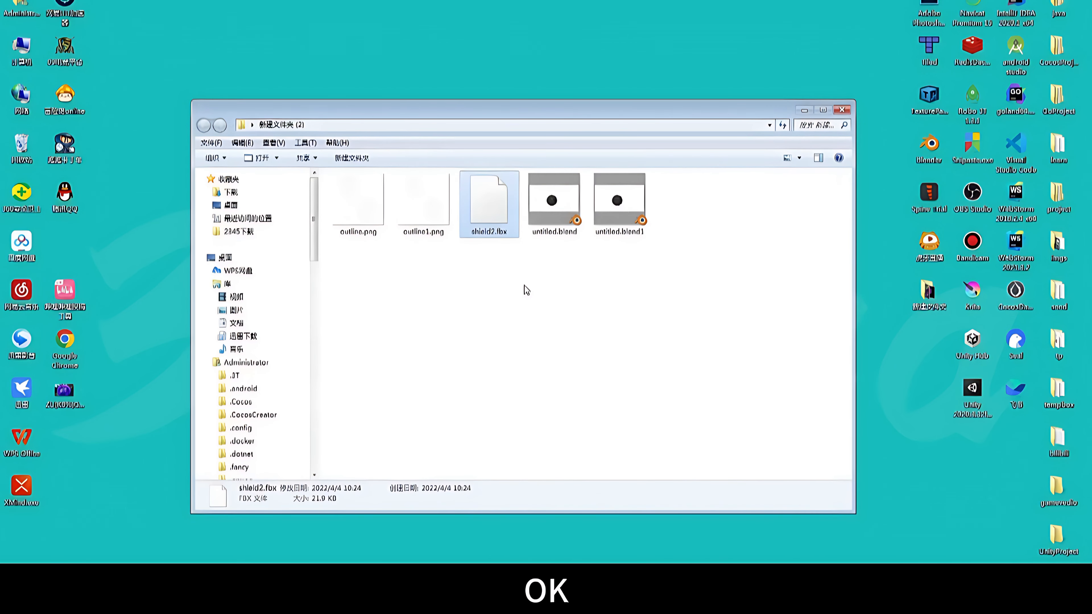
pyautogui.click(526, 288)
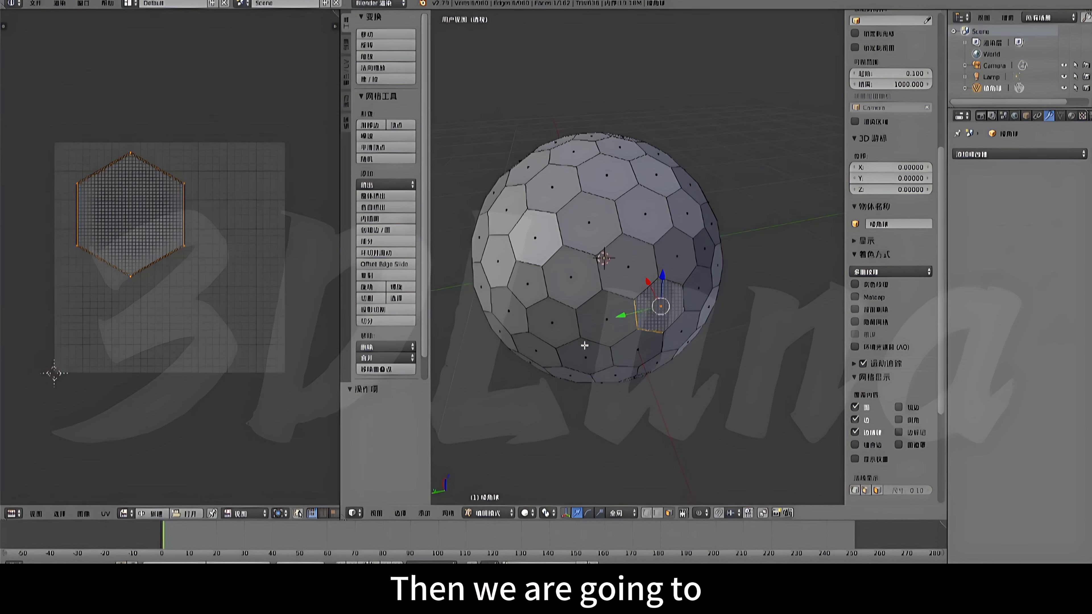
pyautogui.moveTo(585, 346); pyautogui.dragTo(679, 327, button='middle')
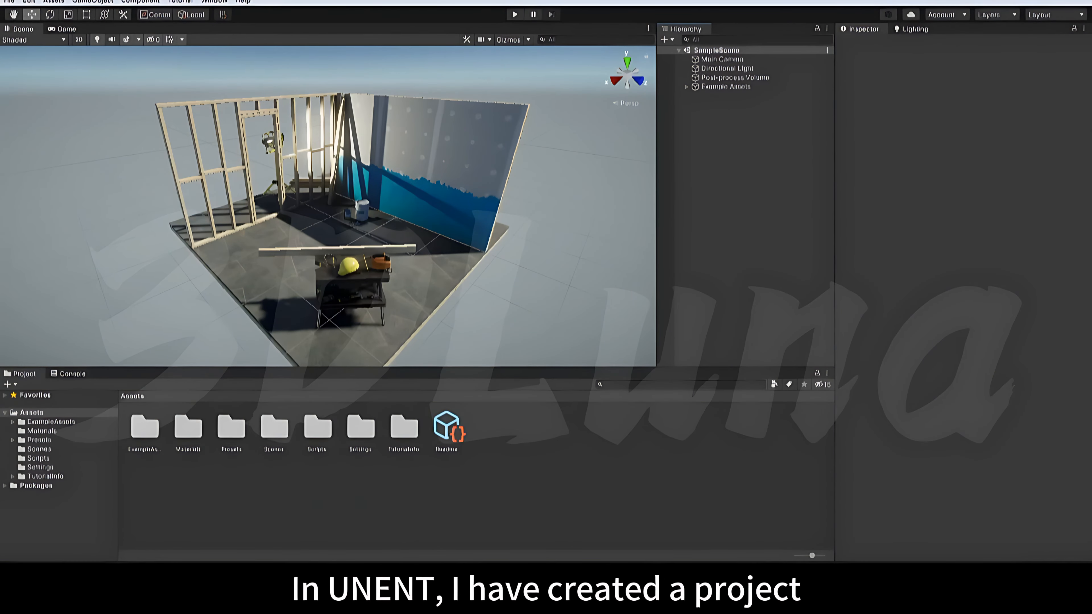
# - Switch to Unity Hub and examine the new-project templates, including 3D Sample Scene (URP), without creating a project
pyautogui.click(370, 589)
pyautogui.moveTo(337, 140); pyautogui.dragTo(394, 120)
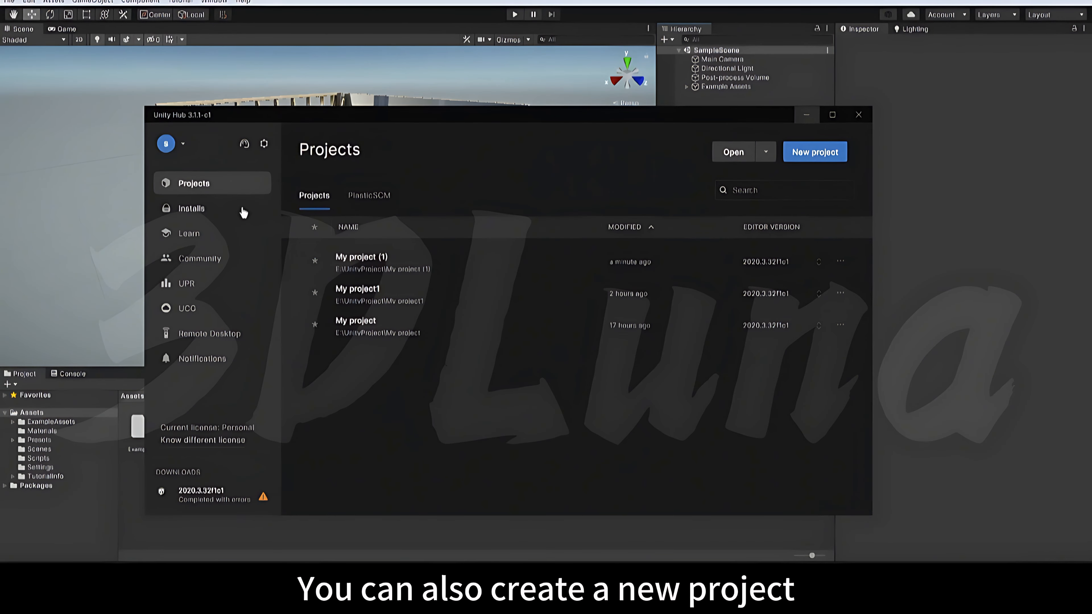
pyautogui.click(815, 152)
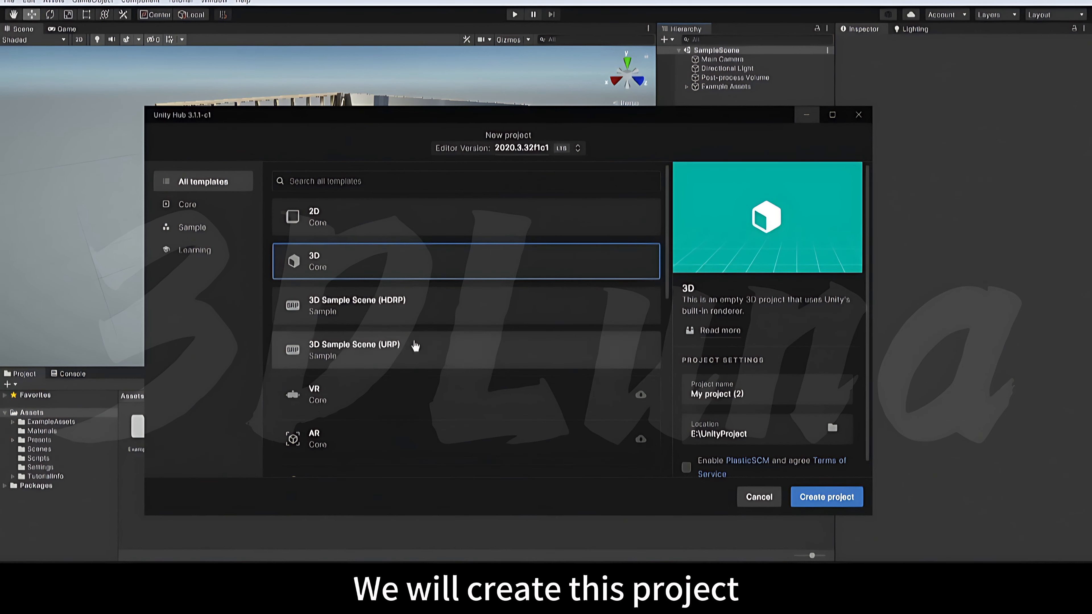
pyautogui.click(811, 118)
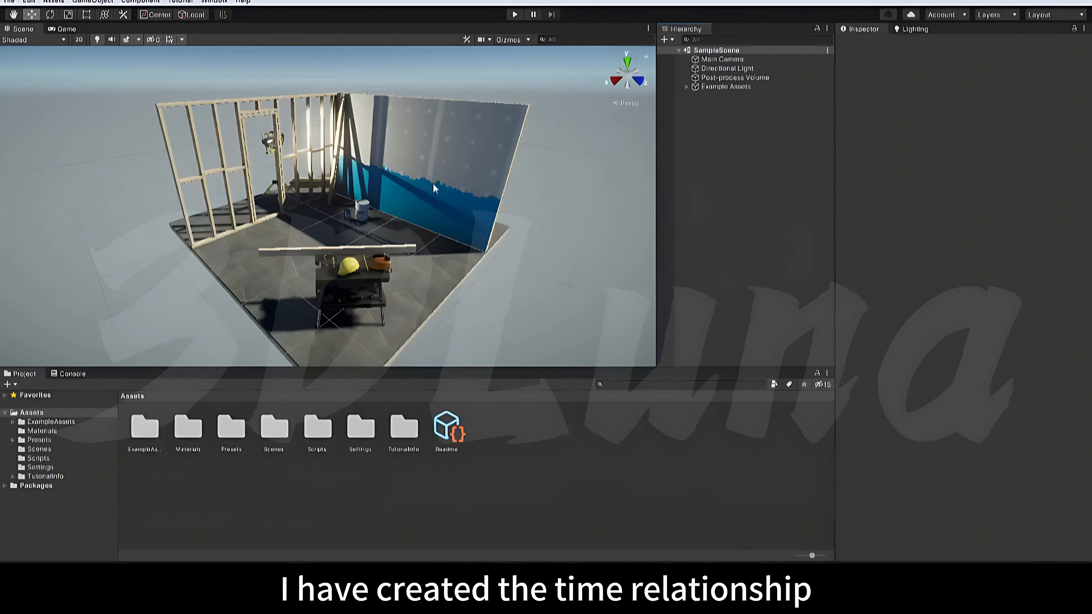
# - In the Unity editor, inspect the sample scene and delete the Example Assets object from SampleScene
pyautogui.moveTo(438, 193)
pyautogui.mouseDown(button='middle')
pyautogui.moveTo(455, 201)
pyautogui.moveTo(431, 197)
pyautogui.mouseUp(button='middle')
pyautogui.scroll(5, 431, 196)
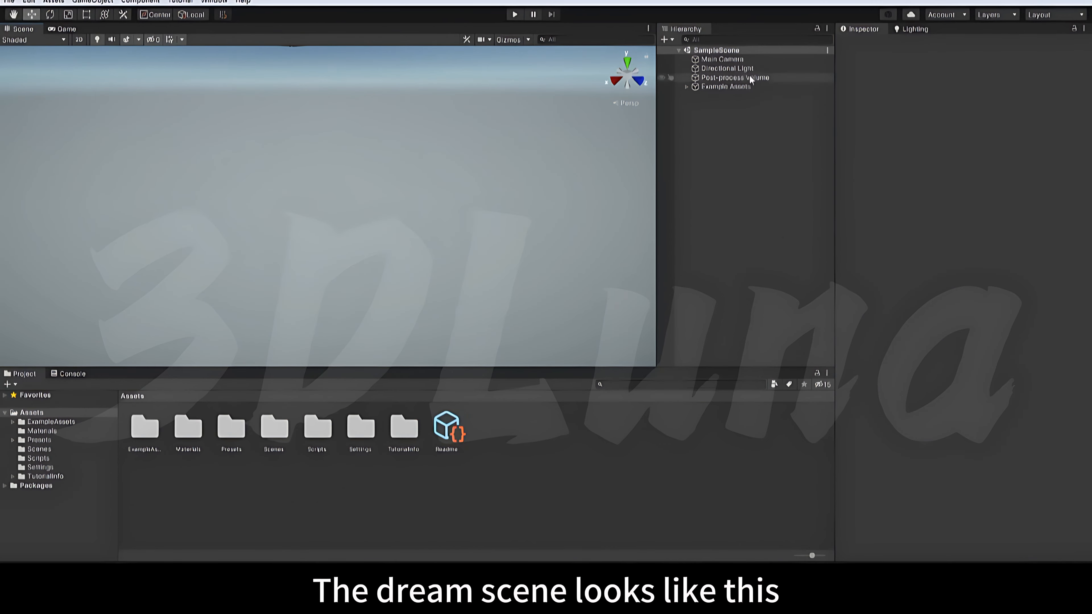
pyautogui.click(744, 86)
pyautogui.press('f')
pyautogui.scroll(10, 496, 233)
pyautogui.scroll(-8, 496, 233)
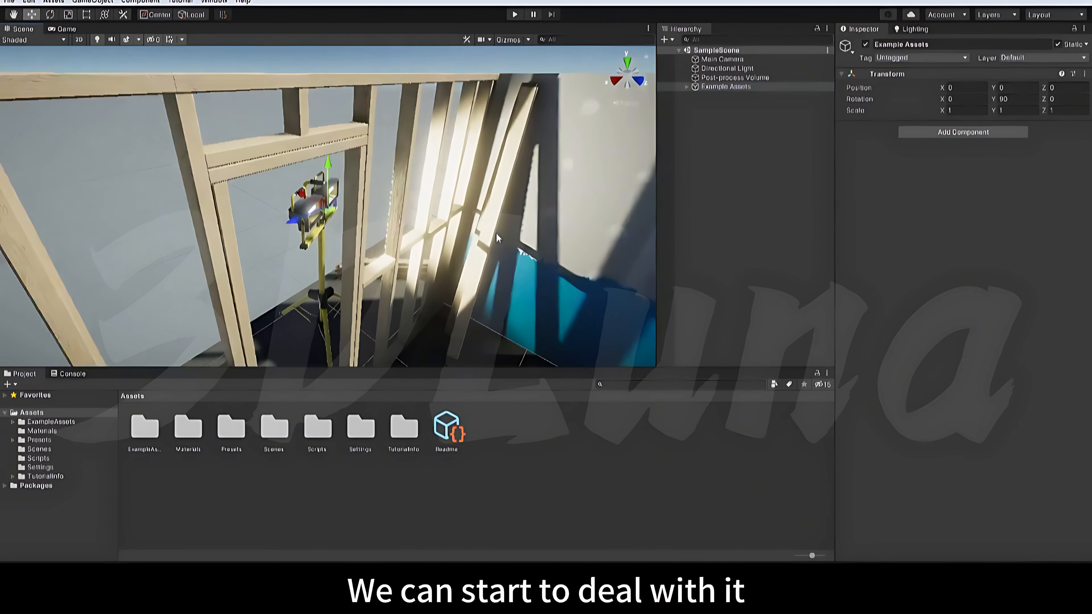
pyautogui.scroll(-2, 520, 256)
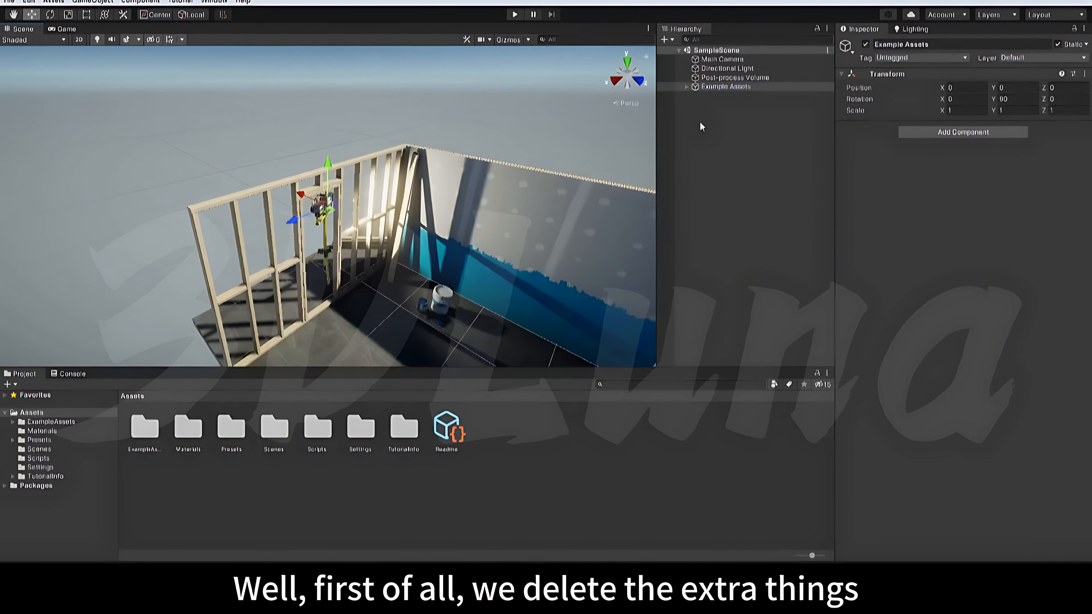
pyautogui.click(720, 121)
pyautogui.click(724, 88)
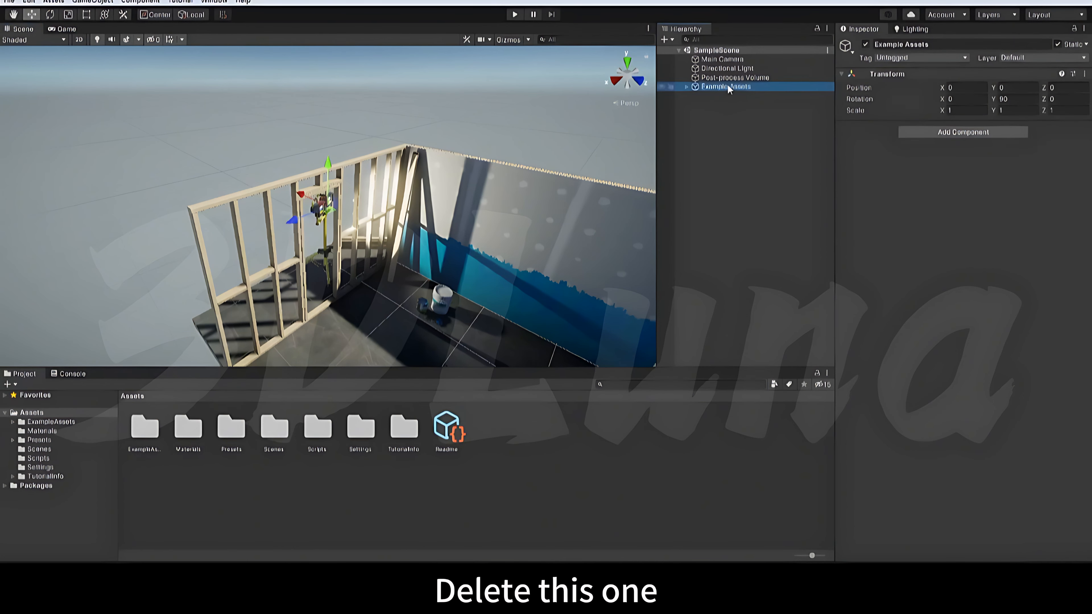
pyautogui.press('Delete')
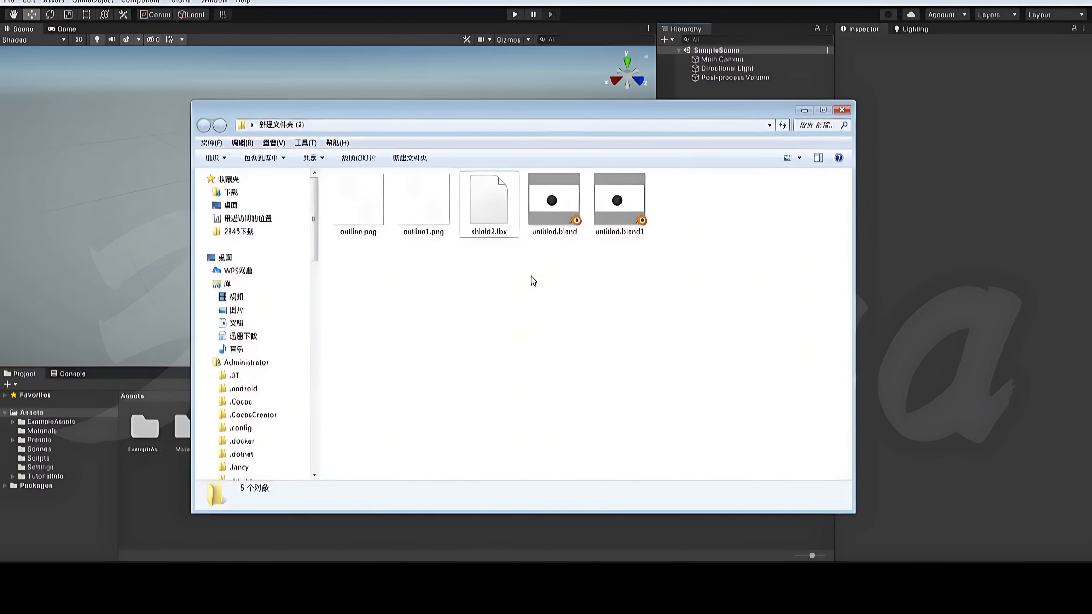
# - Import outline1.png and shield2.fbx from the folder 新建文件夹 (2) into the Unity project's Assets folder
pyautogui.click(432, 232)
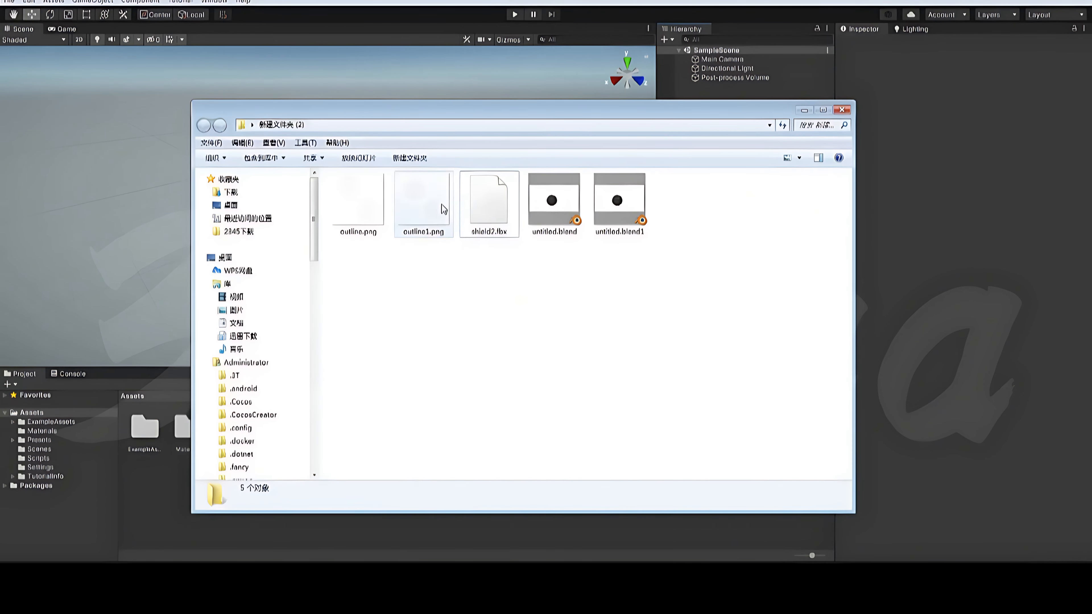
pyautogui.keyDown('ctrl'); pyautogui.click(489, 203); pyautogui.keyUp('ctrl')
pyautogui.moveTo(481, 120); pyautogui.dragTo(739, 149)
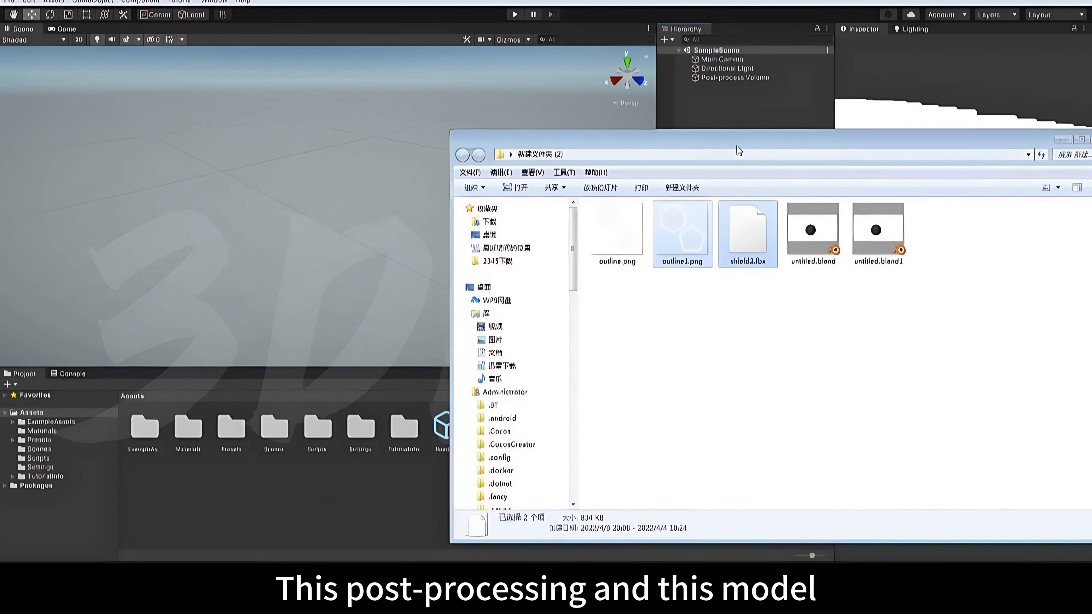
pyautogui.moveTo(687, 241); pyautogui.dragTo(290, 493)
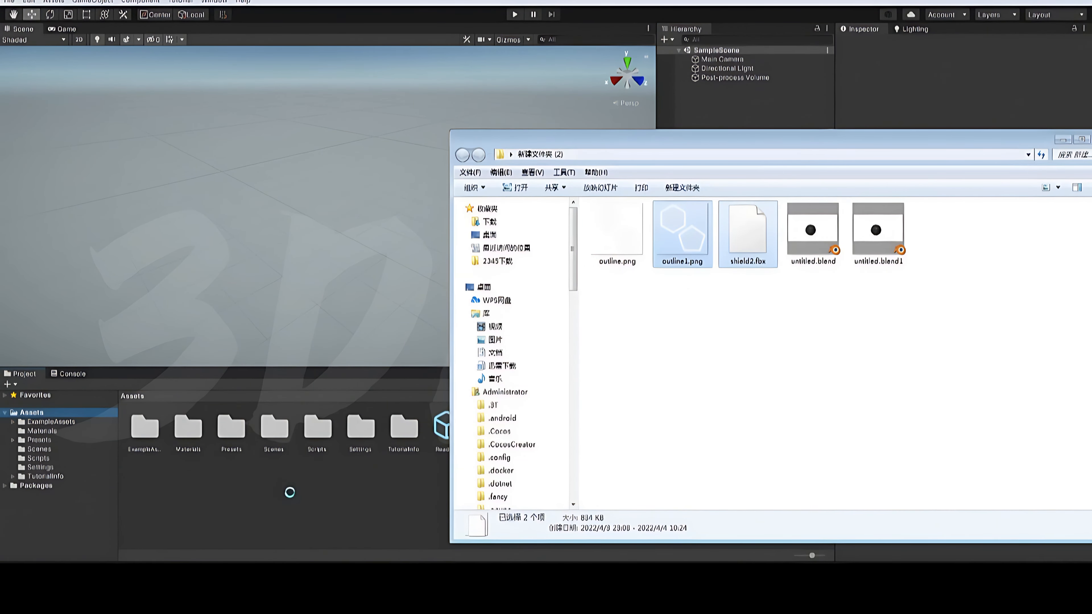
pyautogui.click(304, 500)
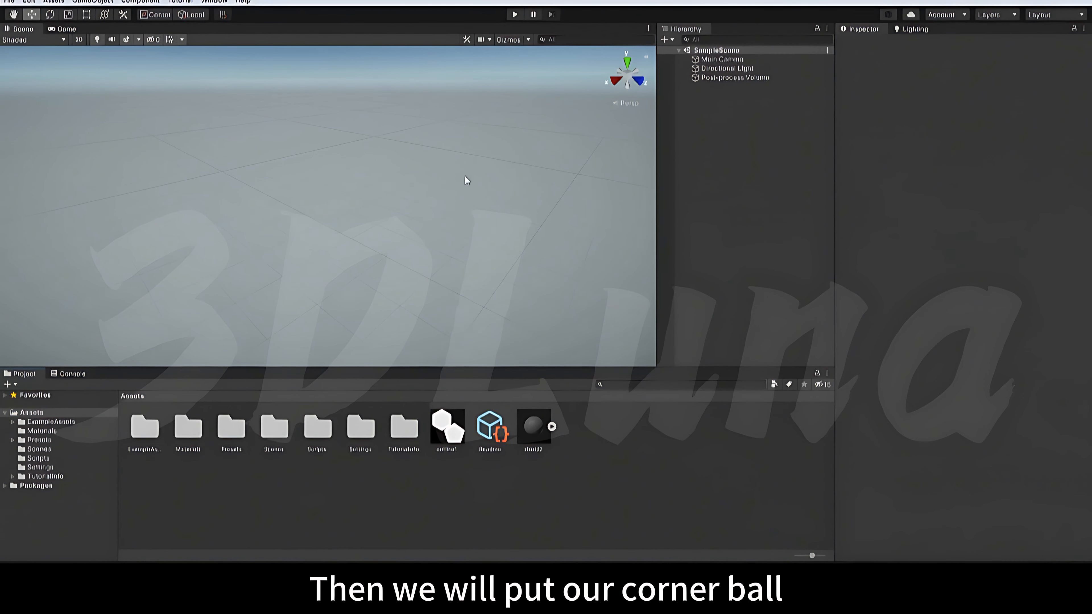
# - Set the shield2 model's import Scale Factor to 100, apply it, and add the model to SampleScene
pyautogui.click(534, 428)
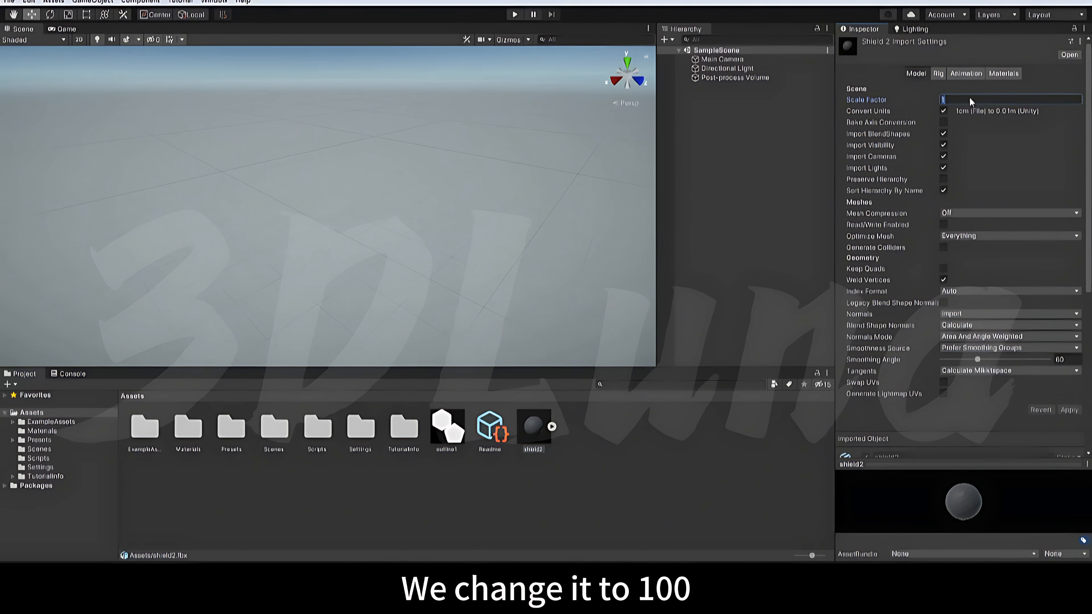
pyautogui.click(1070, 409)
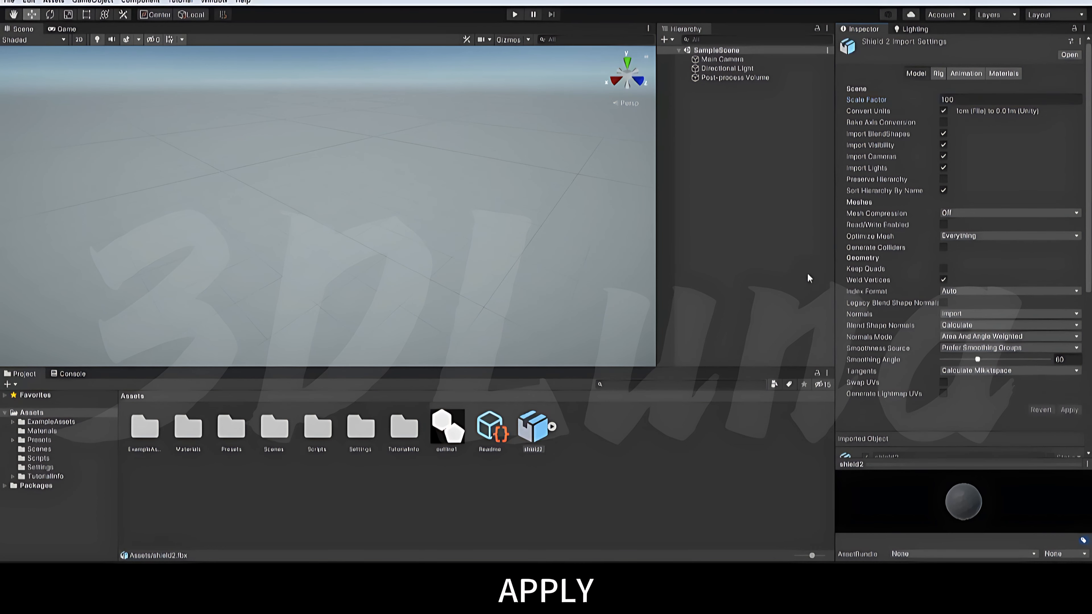
pyautogui.click(791, 268)
pyautogui.moveTo(540, 432); pyautogui.dragTo(726, 177)
pyautogui.scroll(-1, 437, 223)
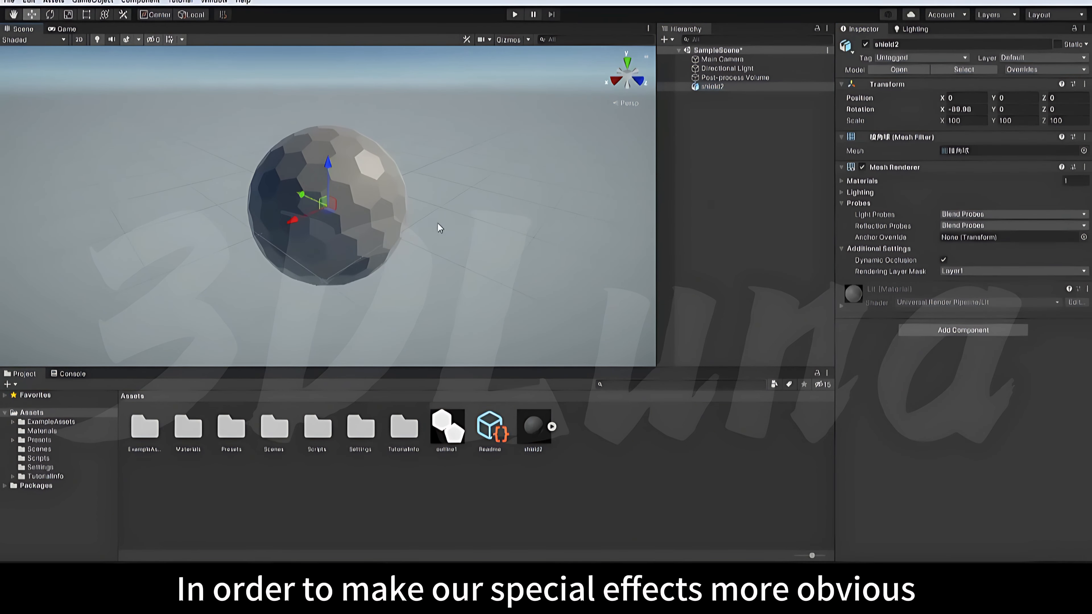
# - Turn off the skybox display in the Scene view
pyautogui.scroll(2, 438, 223)
pyautogui.scroll(-3, 455, 216)
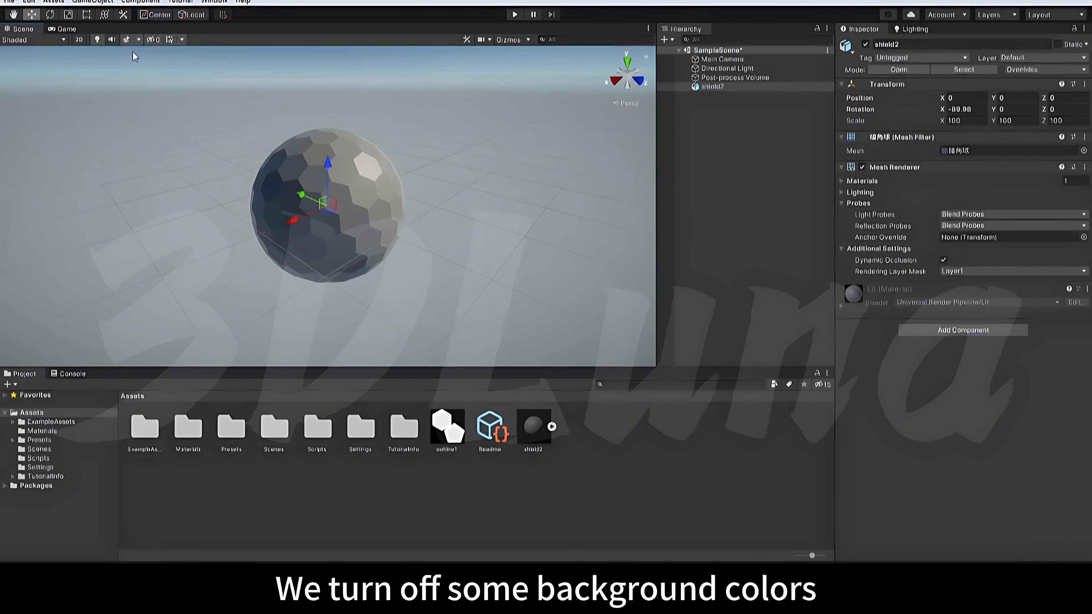
pyautogui.click(127, 39)
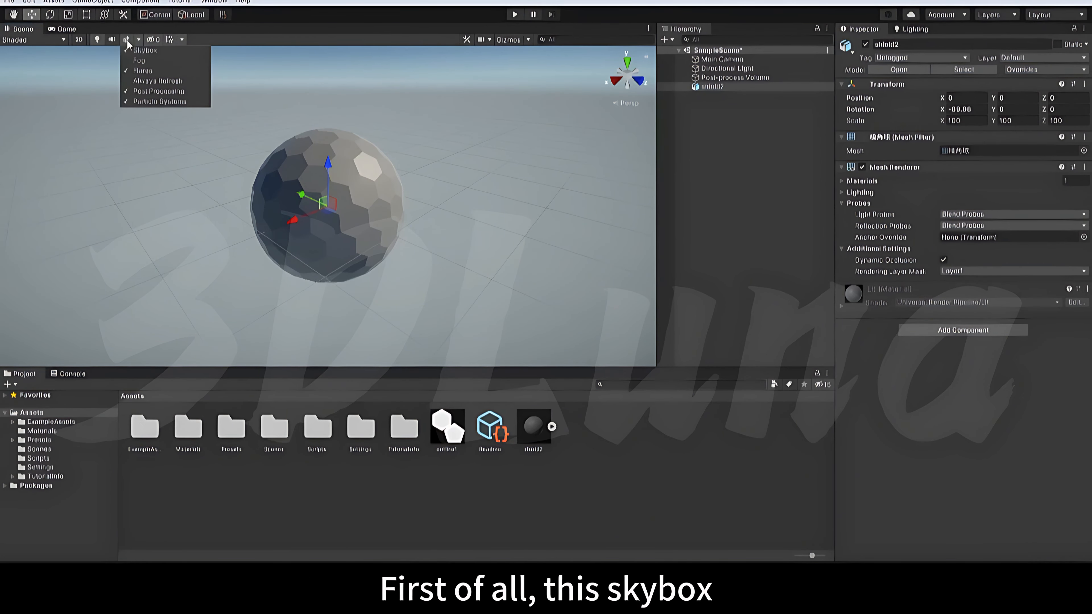
pyautogui.click(143, 52)
pyautogui.click(735, 139)
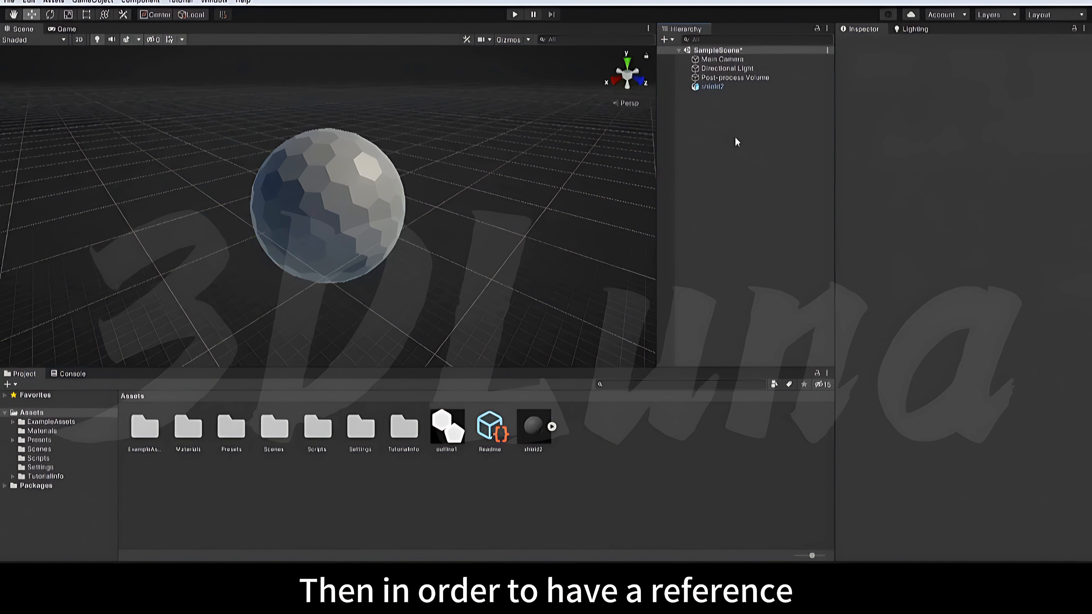
# - Create a 3D cube in SampleScene as a reference object
pyautogui.rightClick(723, 134)
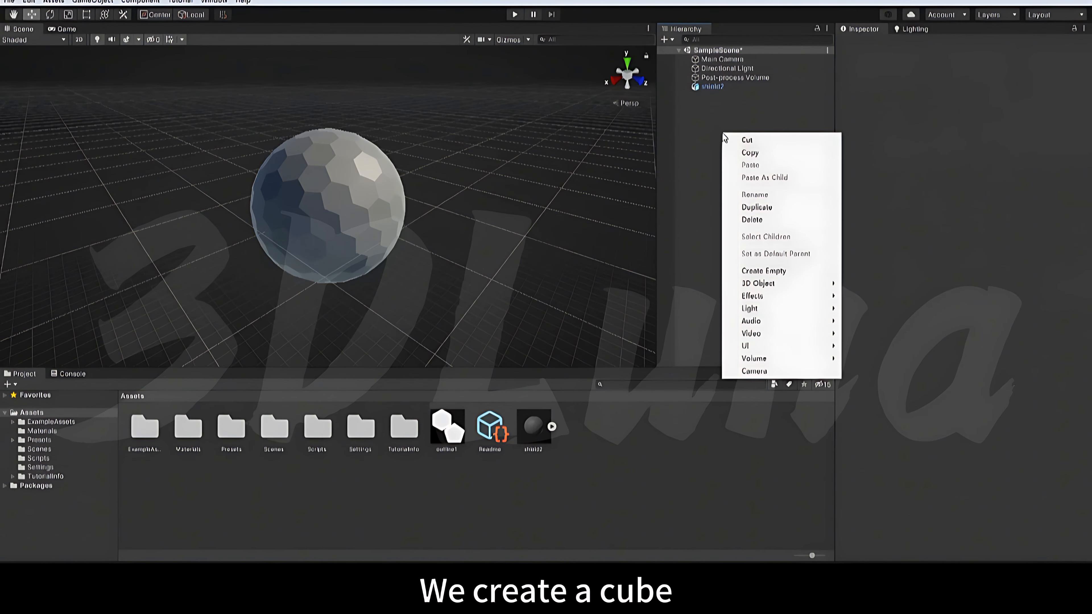
pyautogui.moveTo(784, 284)
pyautogui.click(866, 283)
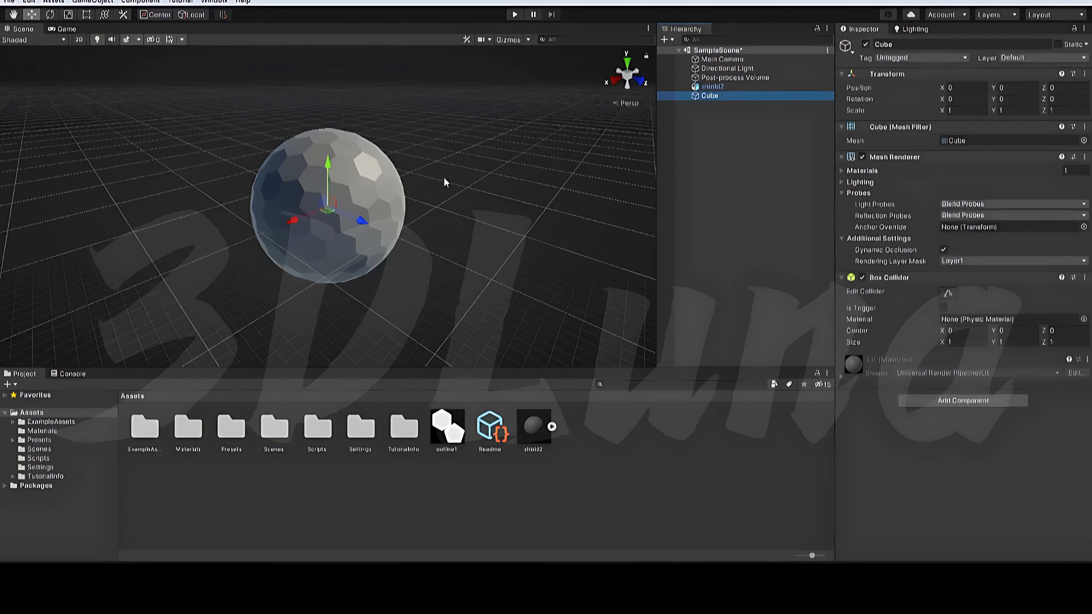
pyautogui.scroll(-5, 404, 200)
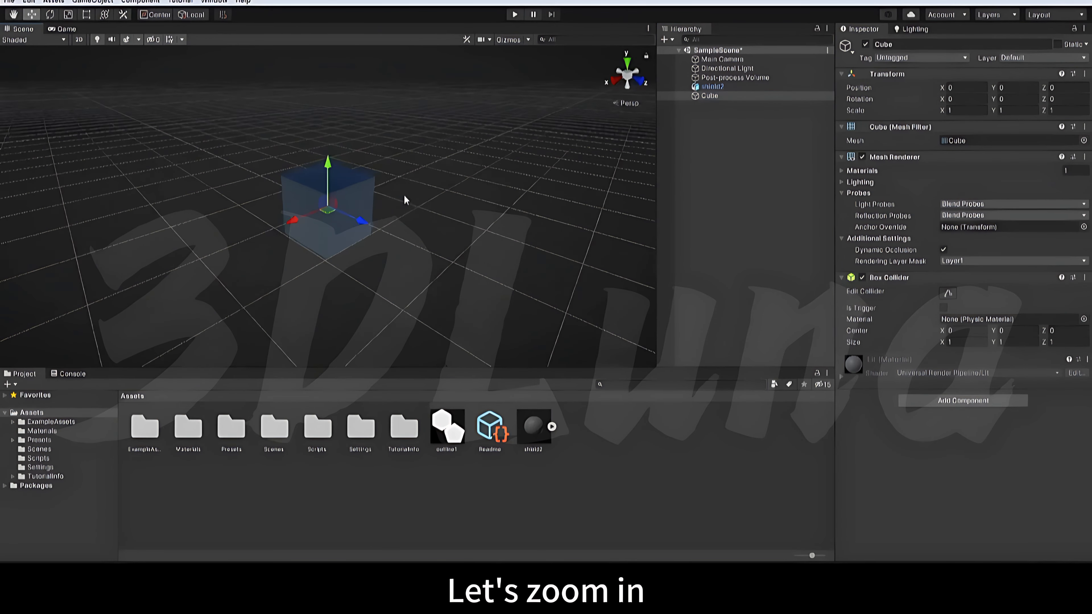
# - Reset the transform of the shield2 sphere and move it along the Z axis to about 1.4
pyautogui.click(712, 88)
pyautogui.scroll(-5, 531, 177)
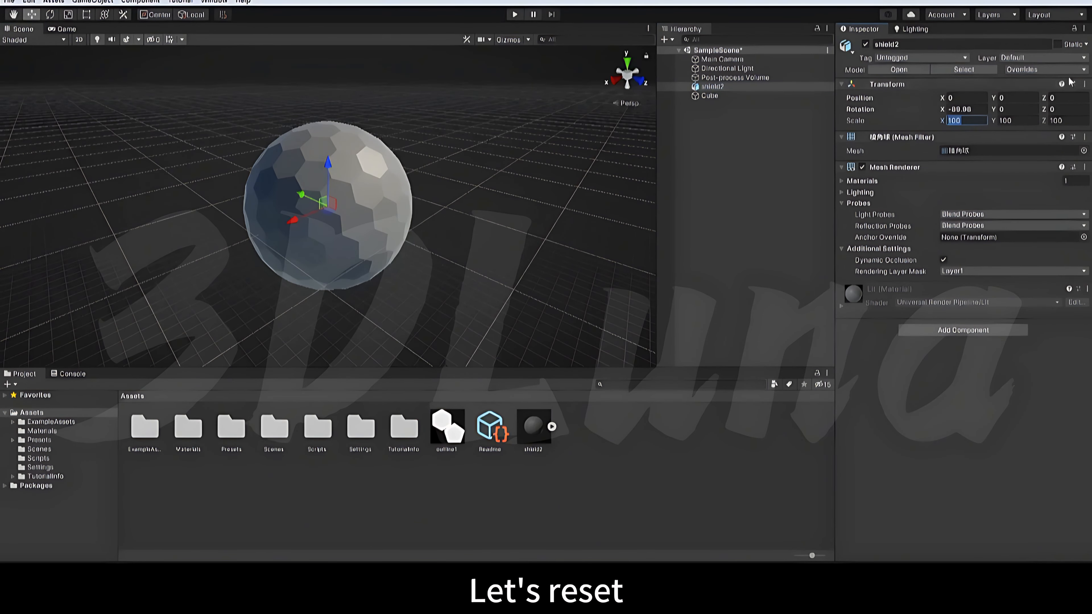
pyautogui.click(1084, 84)
pyautogui.click(973, 94)
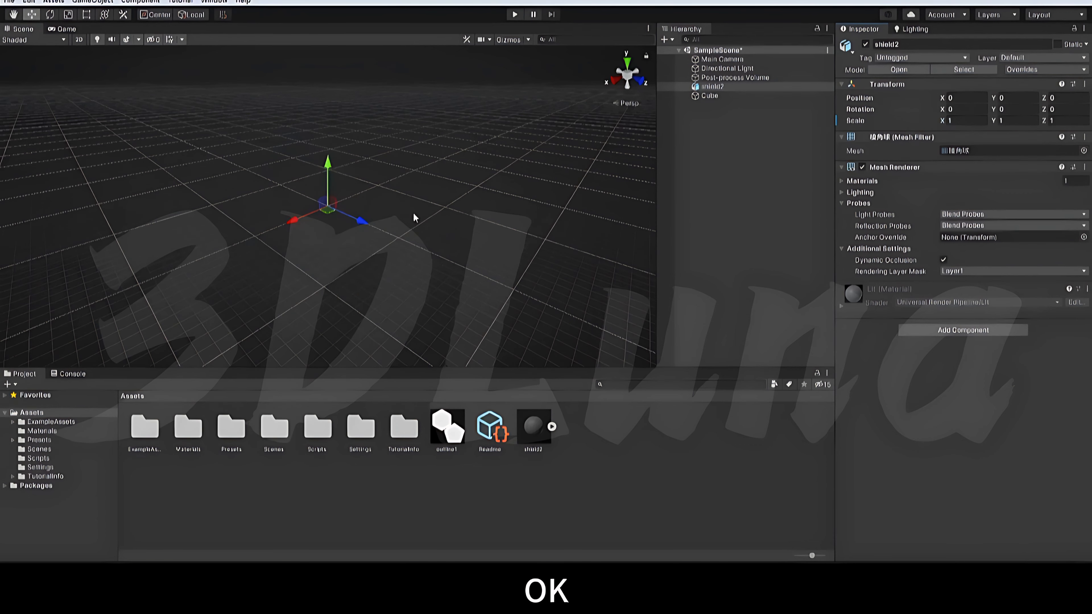
pyautogui.scroll(5, 376, 219)
pyautogui.scroll(-2, 370, 222)
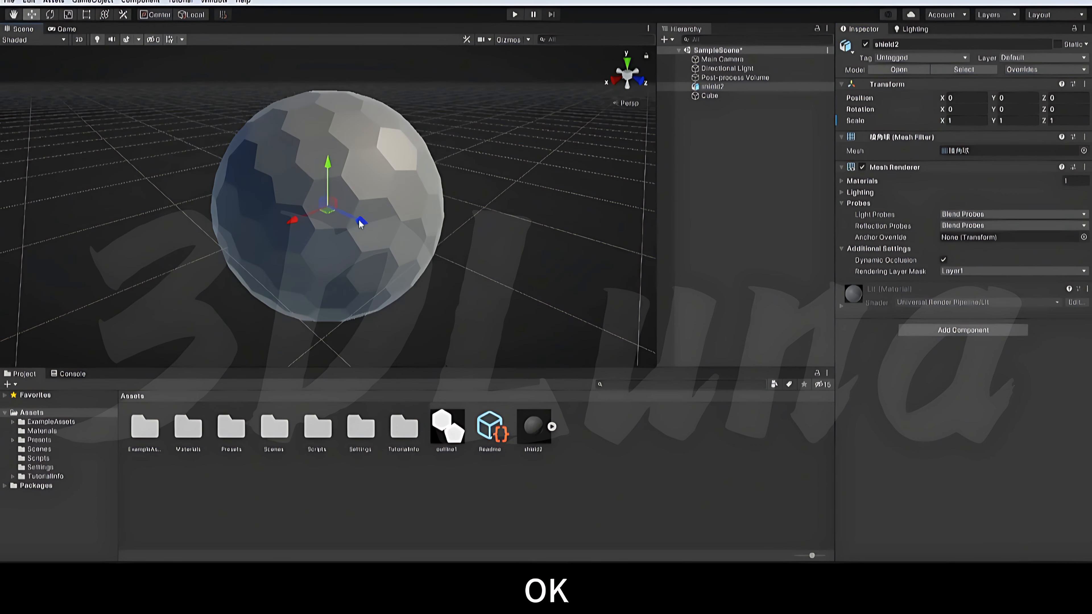
pyautogui.moveTo(360, 224); pyautogui.dragTo(481, 274)
pyautogui.scroll(-3, 430, 249)
# - Set the cube's scale to X 100, Y 10 and Z 100 to make a large ground block
pyautogui.click(710, 96)
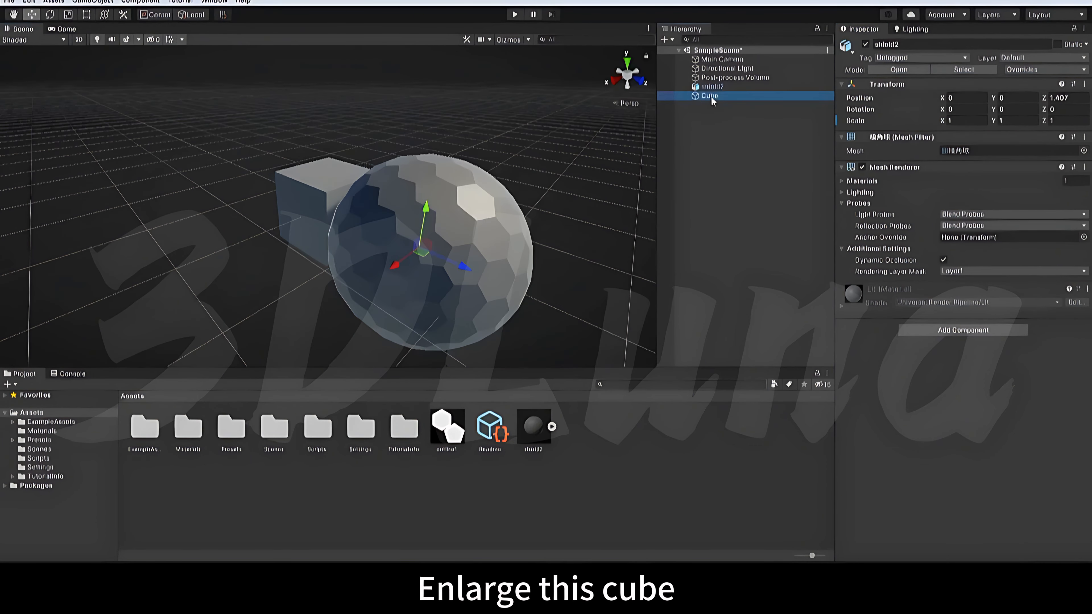
pyautogui.click(966, 110)
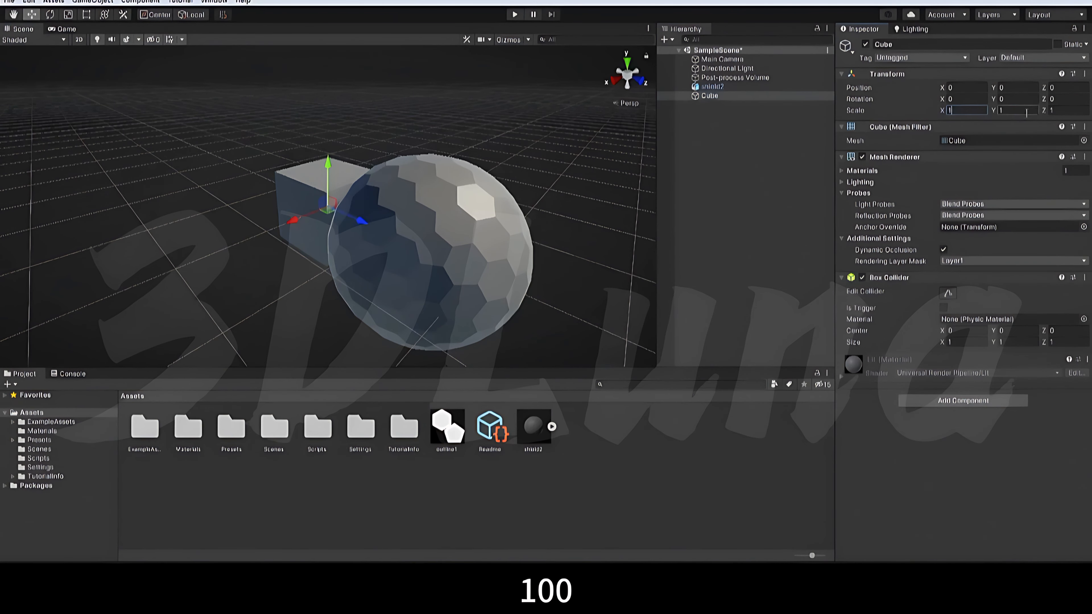
pyautogui.write('100')
pyautogui.press('Tab')
pyautogui.press('Tab')
pyautogui.write('100')
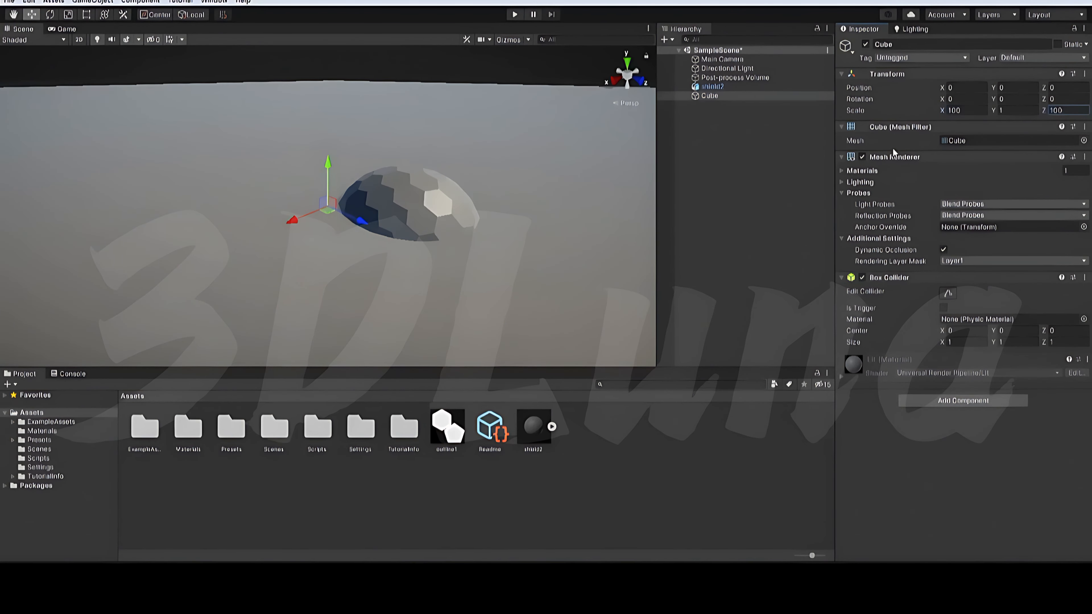
pyautogui.click(1014, 114)
pyautogui.write('0')
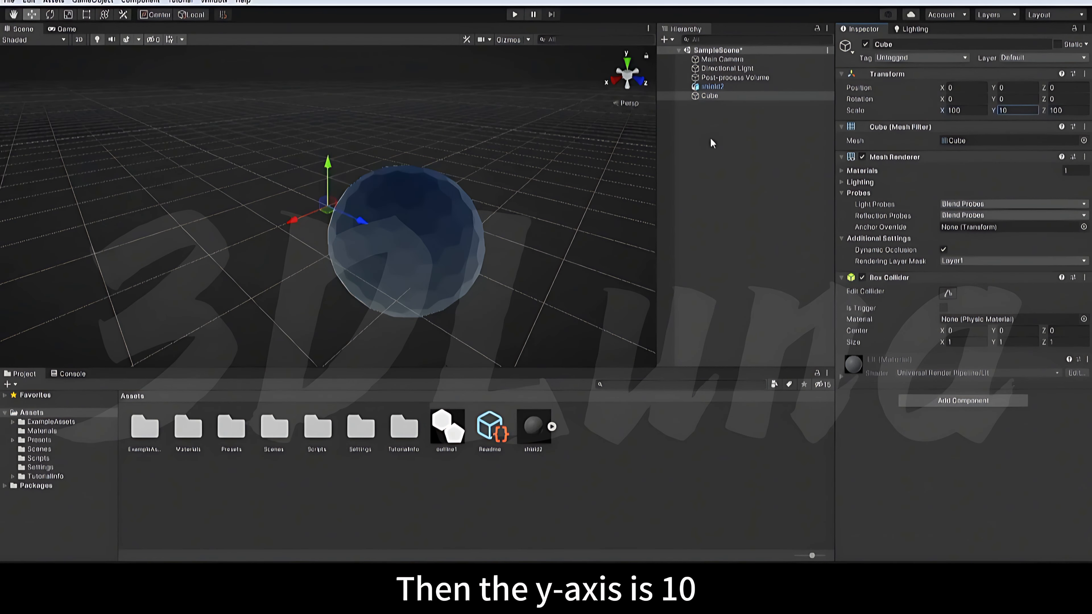
# - Set the shield2 sphere's Y position to 5 so that it sits half above the ground block
pyautogui.doubleClick(713, 86)
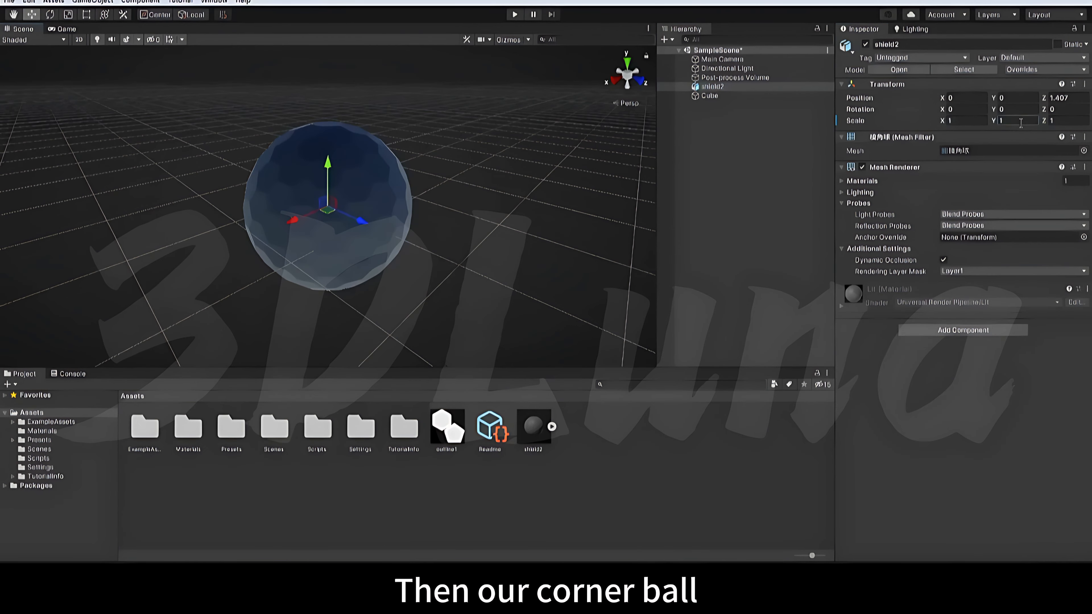
pyautogui.write('5')
pyautogui.press('Return')
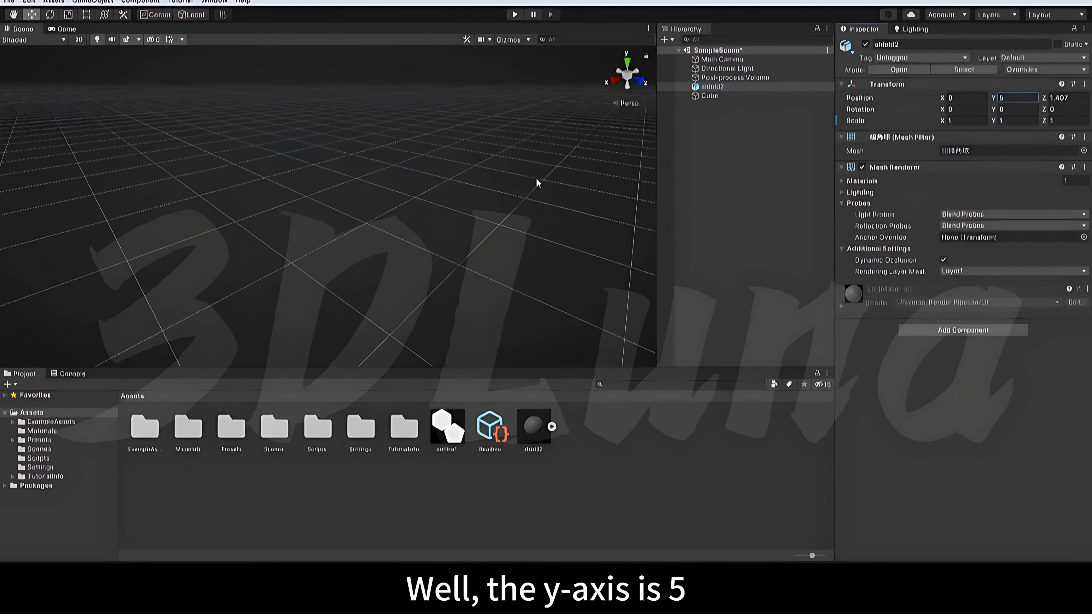
pyautogui.press('f')
pyautogui.scroll(-8, 457, 190)
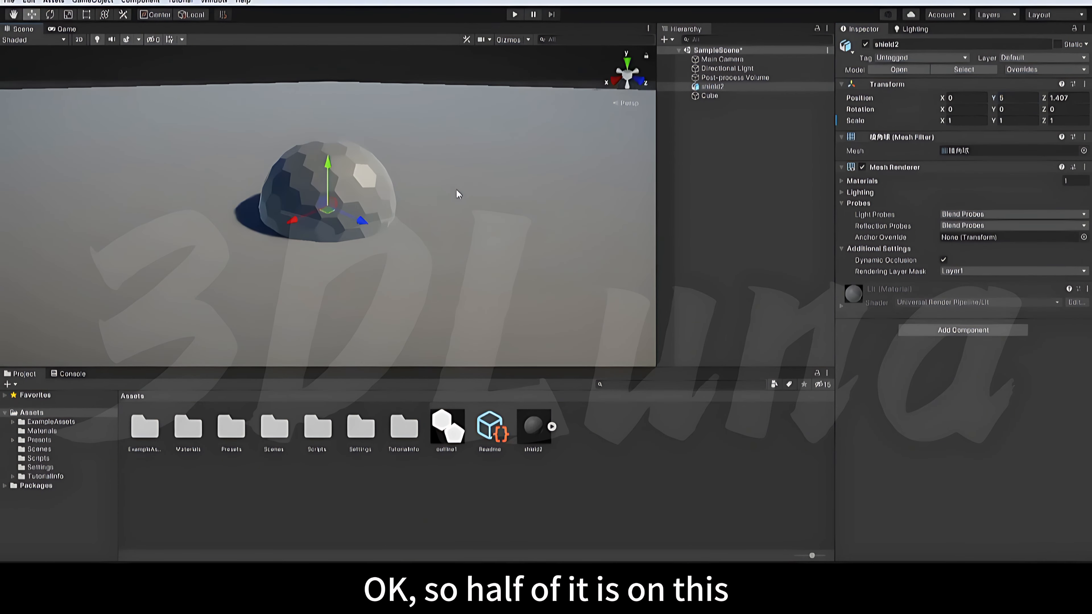
pyautogui.moveTo(425, 242); pyautogui.dragTo(429, 264, button='middle')
pyautogui.moveTo(424, 189); pyautogui.dragTo(445, 206, button='right')
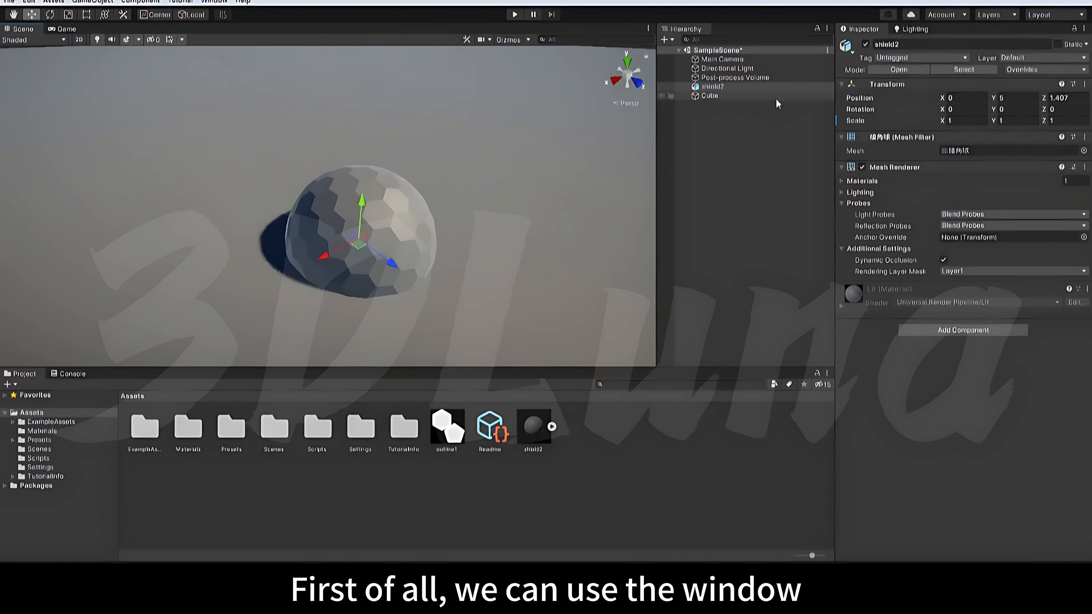
# - Open the Lighting environment settings and set the Skybox Material to None
pyautogui.click(910, 33)
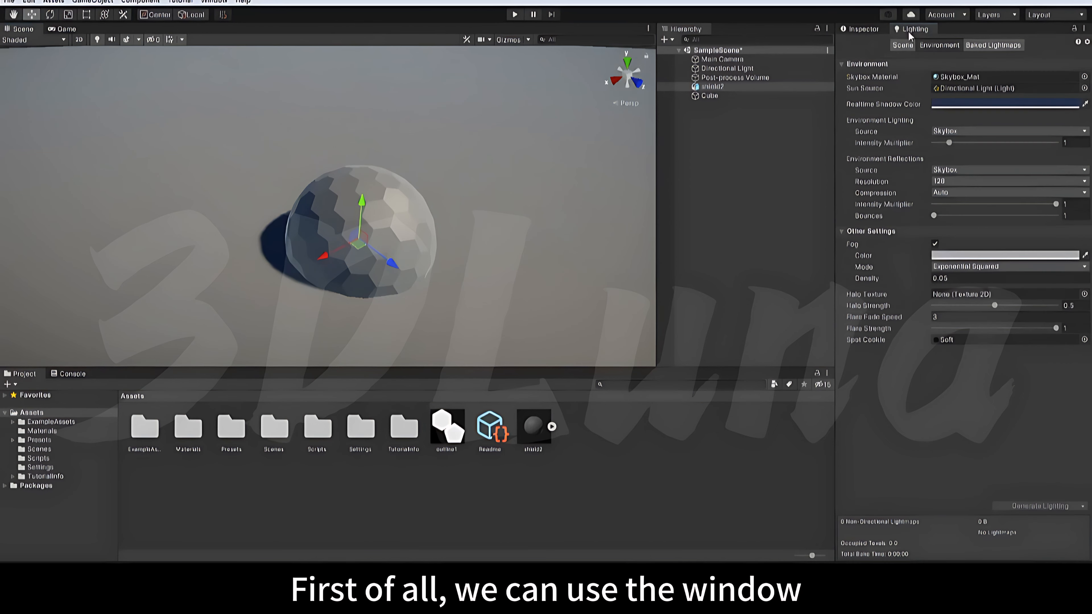
pyautogui.click(215, 3)
pyautogui.moveTo(307, 185)
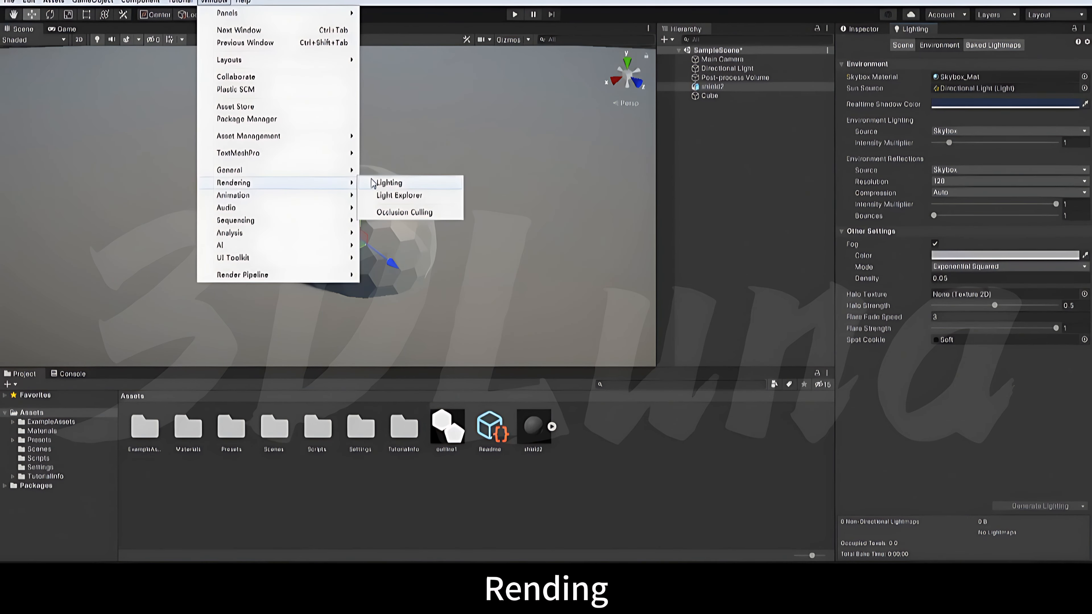
pyautogui.click(386, 184)
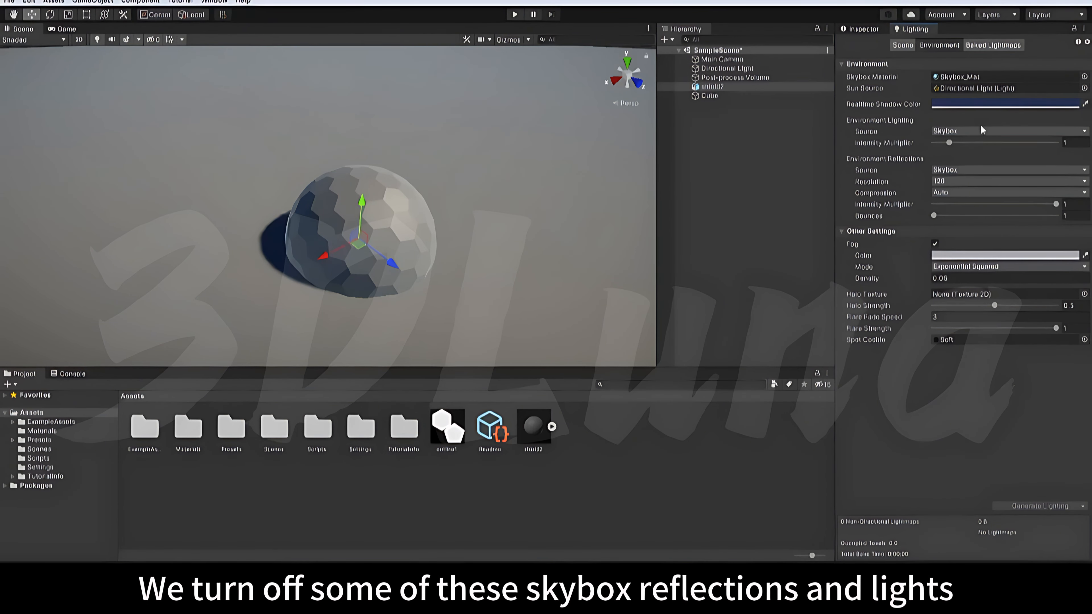
pyautogui.click(1084, 77)
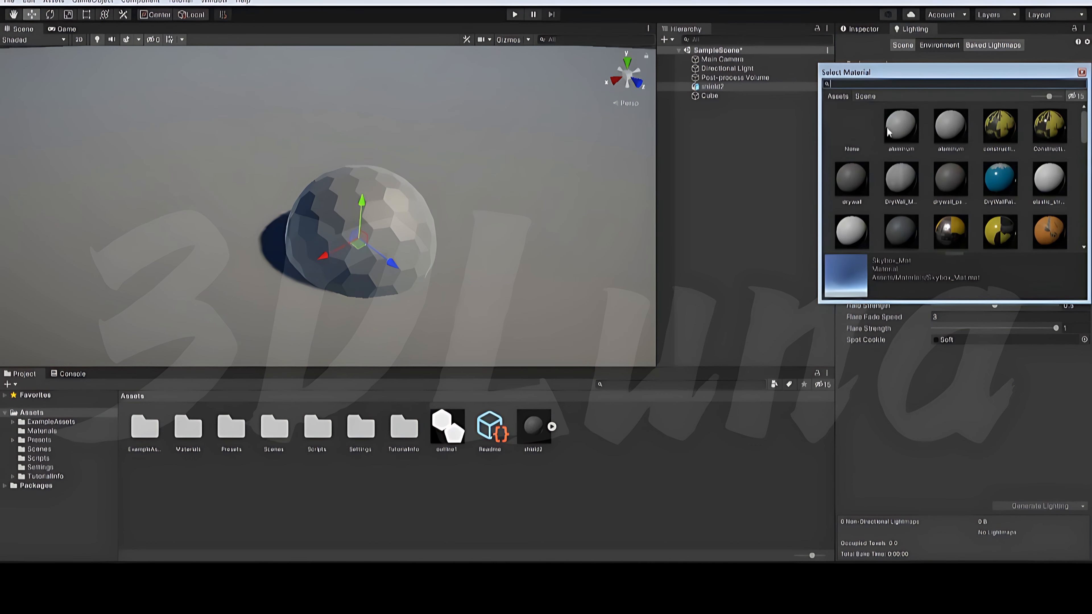
pyautogui.doubleClick(853, 128)
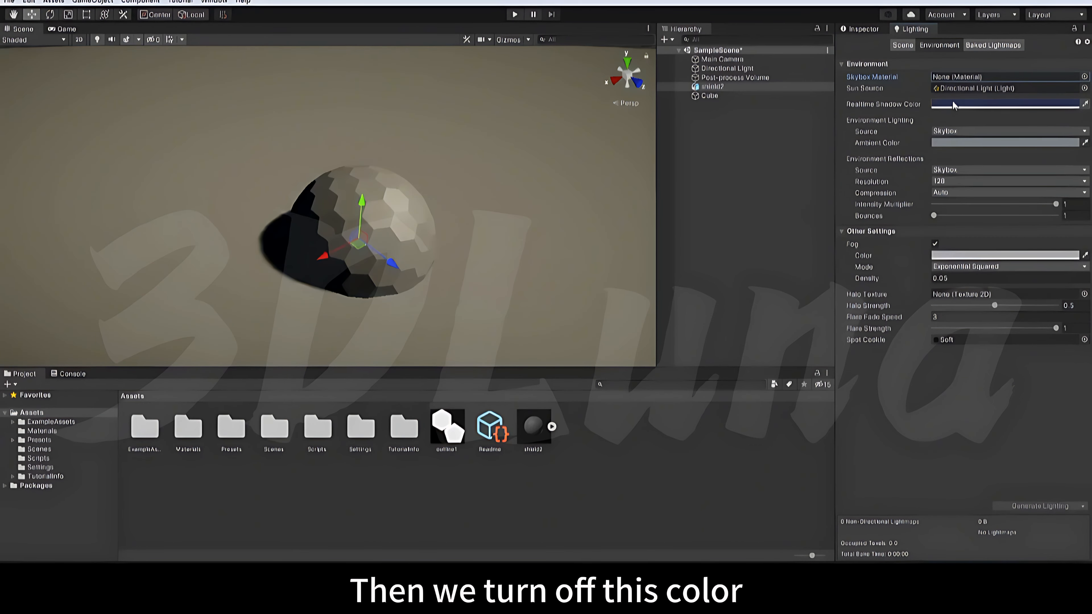
# - Set the environment's Realtime Shadow Color to pure black, hexadecimal 000000
pyautogui.click(946, 104)
pyautogui.moveTo(989, 184); pyautogui.dragTo(981, 233)
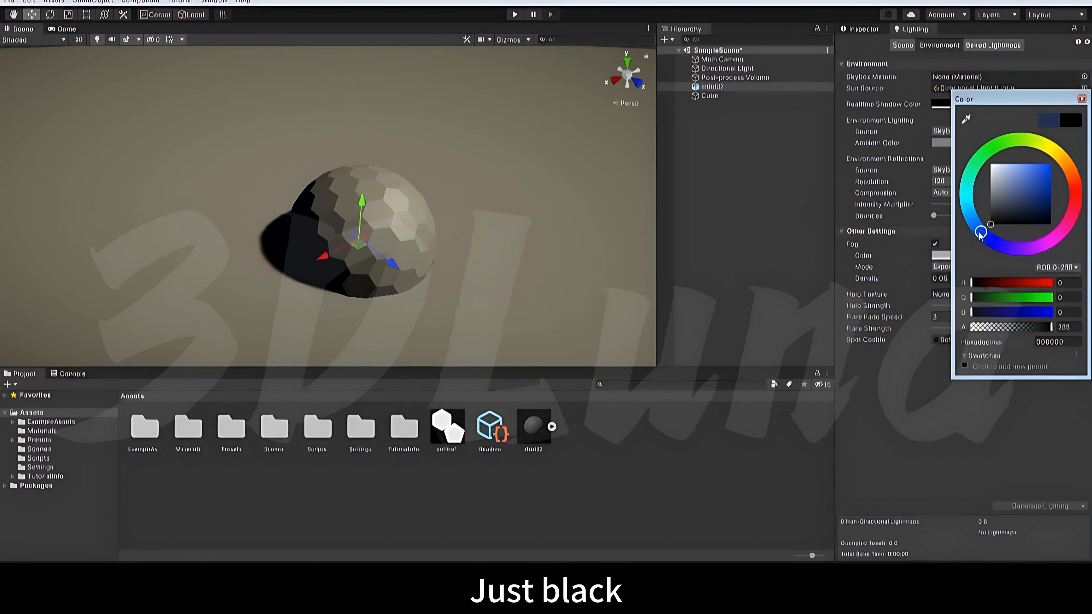
pyautogui.click(898, 410)
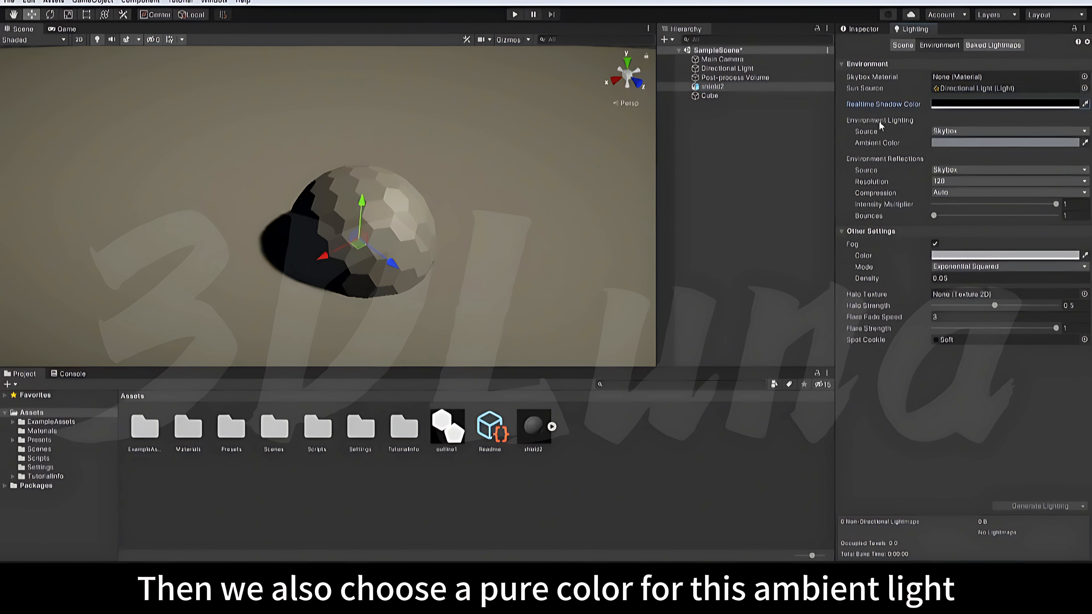
# - Set environment lighting to the Color source with a dark grey ambient of RGB 15, 15, 15, and the environment reflections source to Custom
pyautogui.click(937, 132)
pyautogui.click(959, 169)
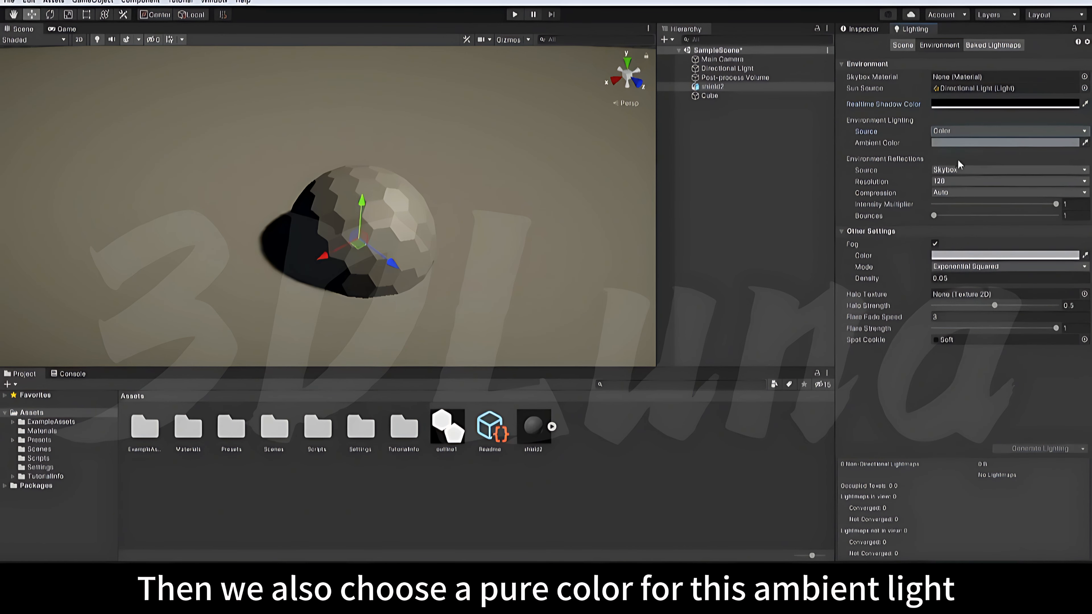
pyautogui.click(1002, 143)
pyautogui.moveTo(993, 252); pyautogui.dragTo(980, 260)
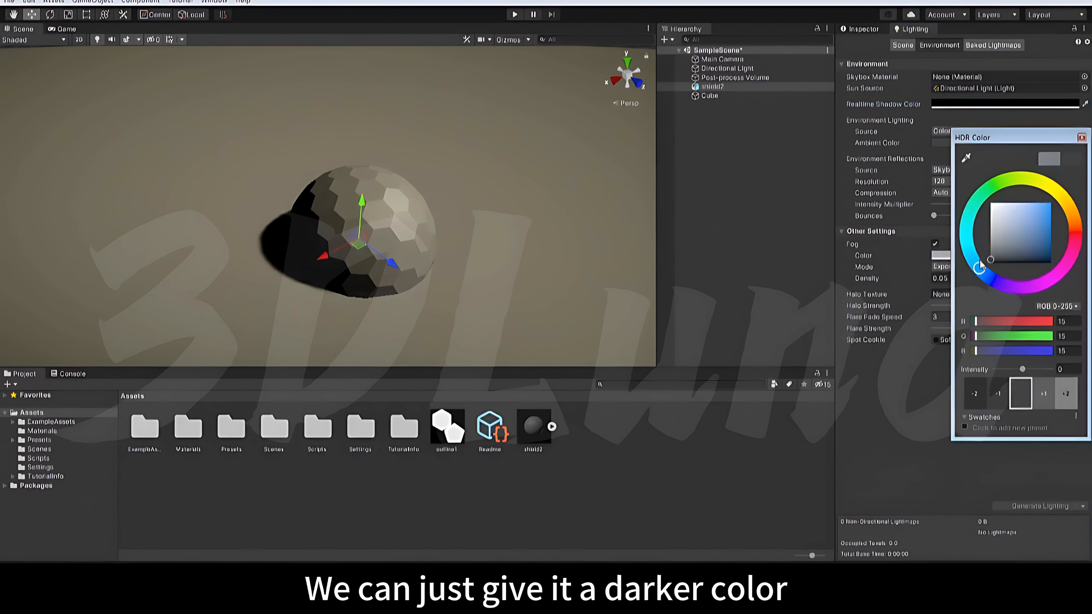
pyautogui.click(1081, 138)
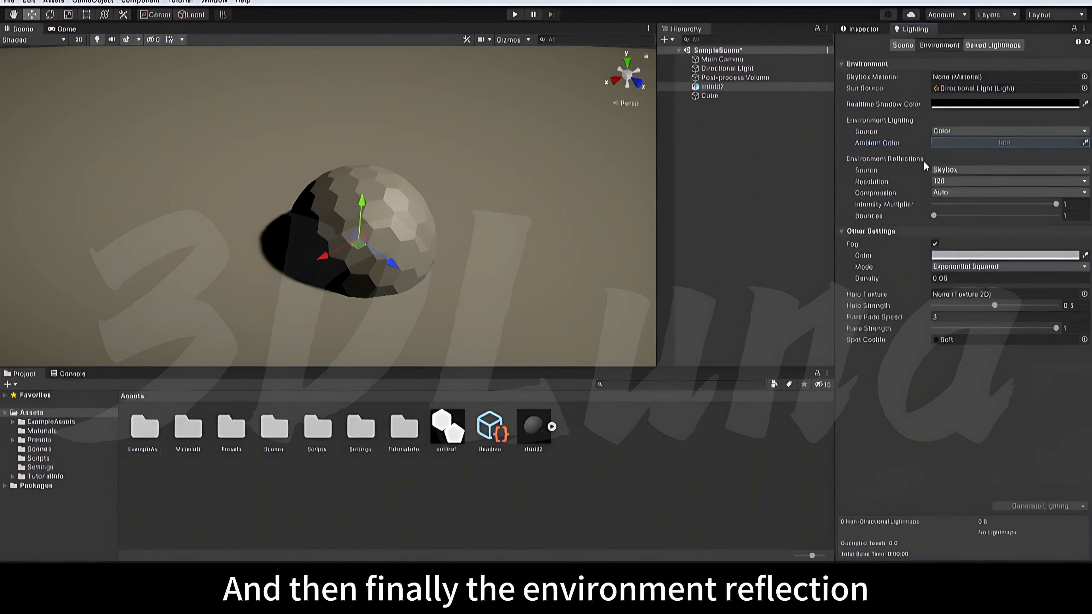
pyautogui.click(946, 170)
pyautogui.click(961, 195)
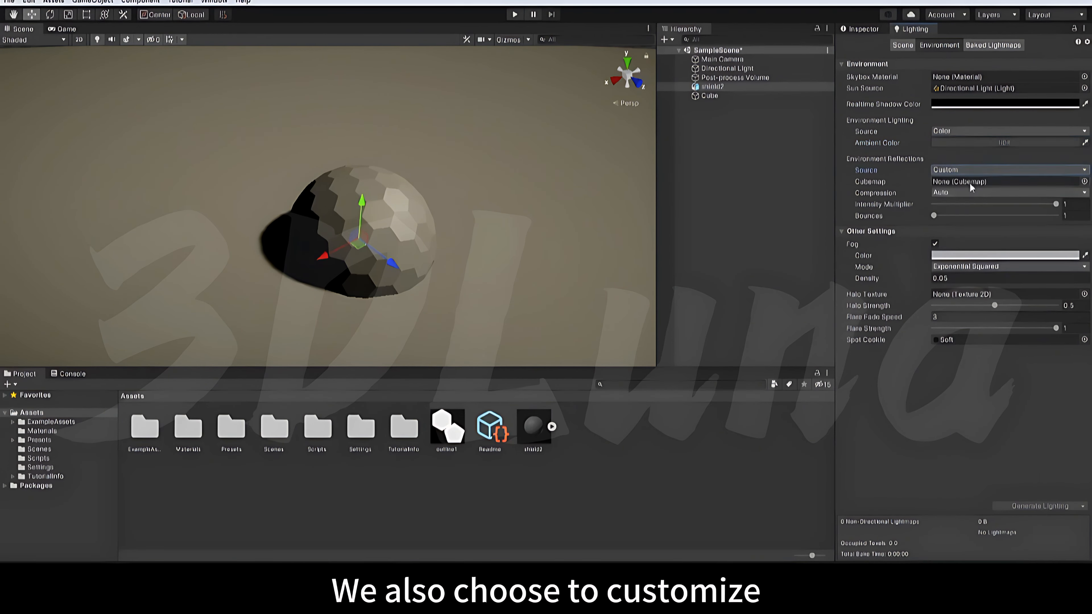
# - Darken the scene's Directional Light by changing its colour to a dark neutral grey
pyautogui.keyDown('alt'); pyautogui.moveTo(516, 217); pyautogui.dragTo(532, 182); pyautogui.keyUp('alt')
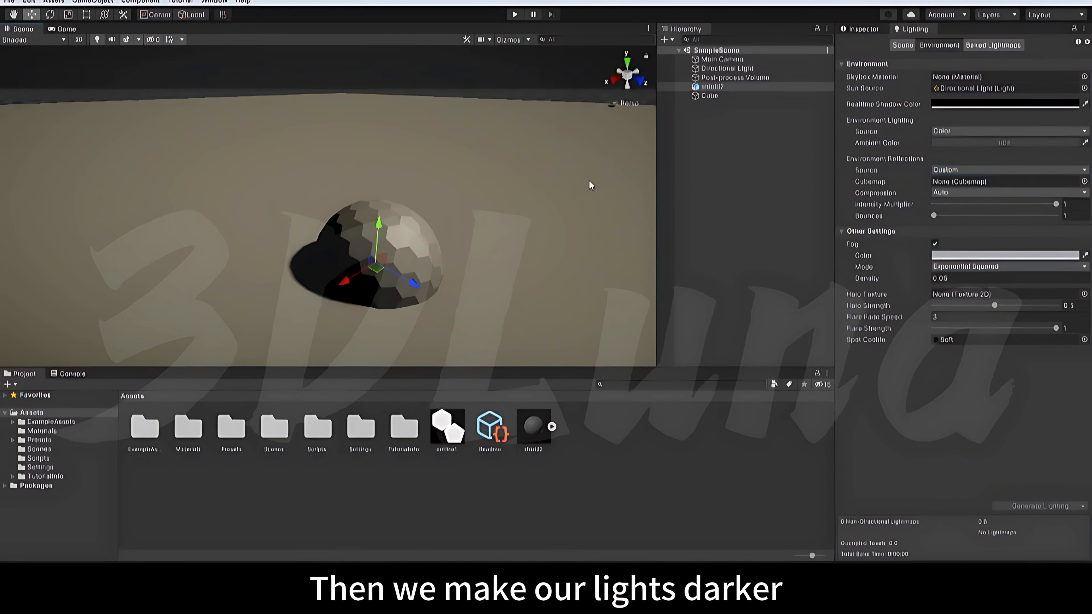
pyautogui.click(726, 68)
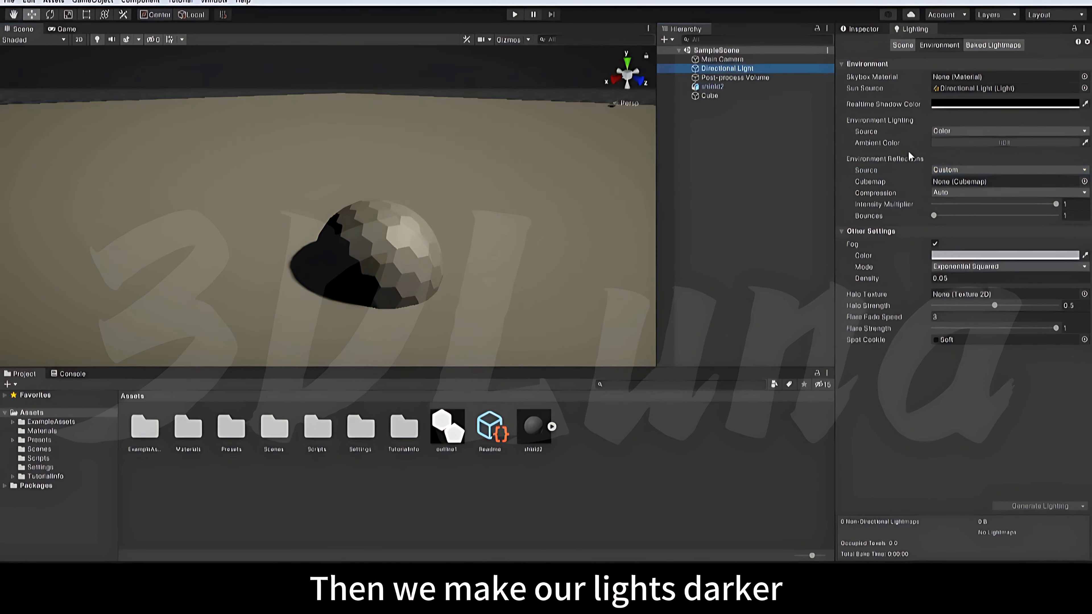
pyautogui.click(876, 31)
pyautogui.click(946, 156)
pyautogui.click(985, 254)
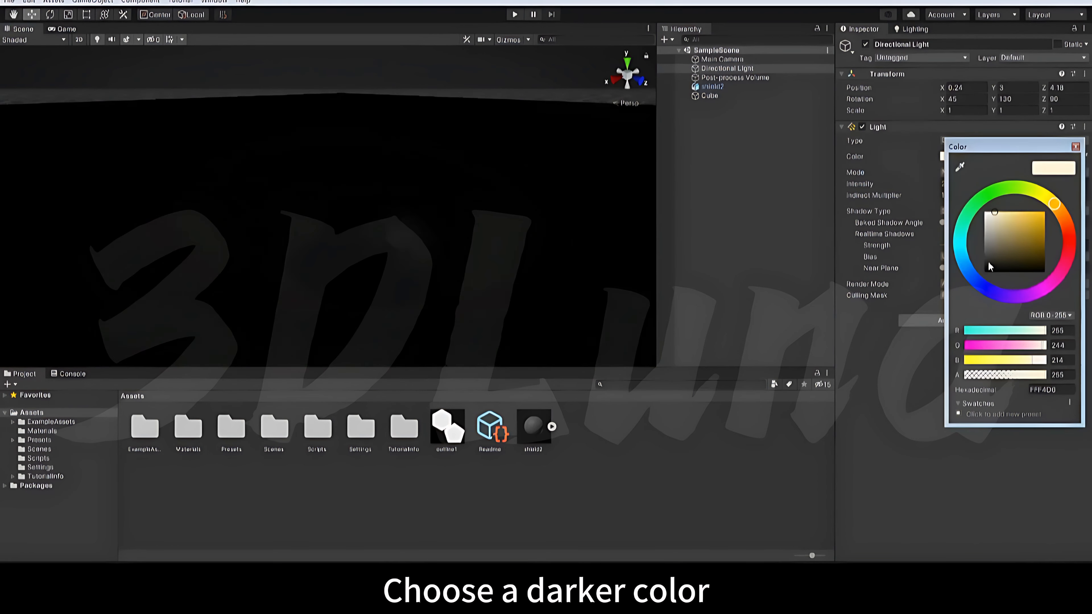
pyautogui.moveTo(977, 255); pyautogui.dragTo(975, 252)
pyautogui.click(448, 190)
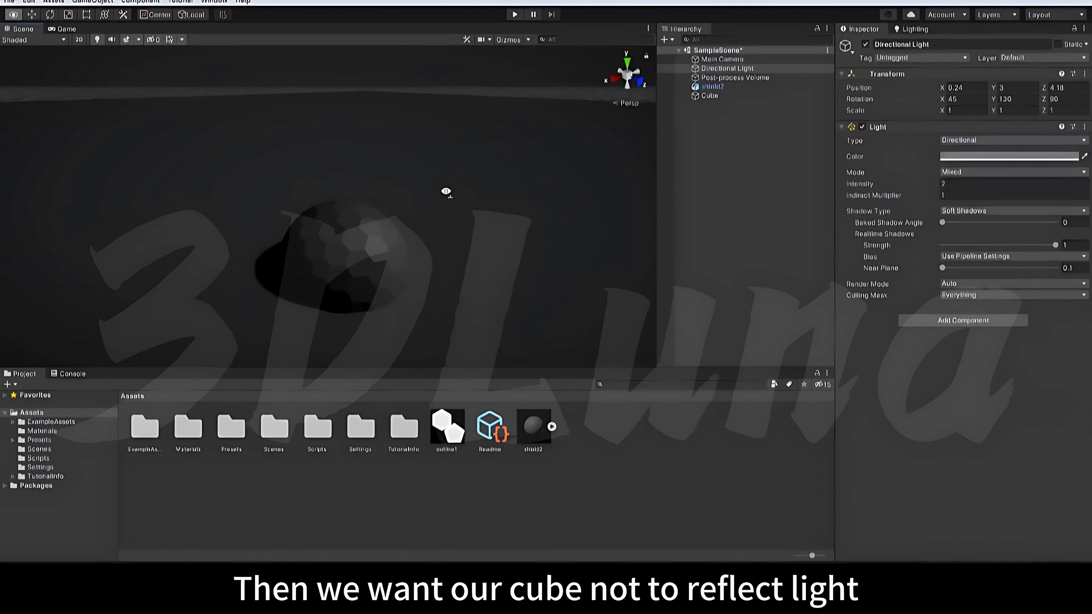
# - Examine the ground Cube against the shield2 sphere and expand the Cube's default Lit material settings
pyautogui.click(732, 99)
pyautogui.scroll(-10, 420, 200)
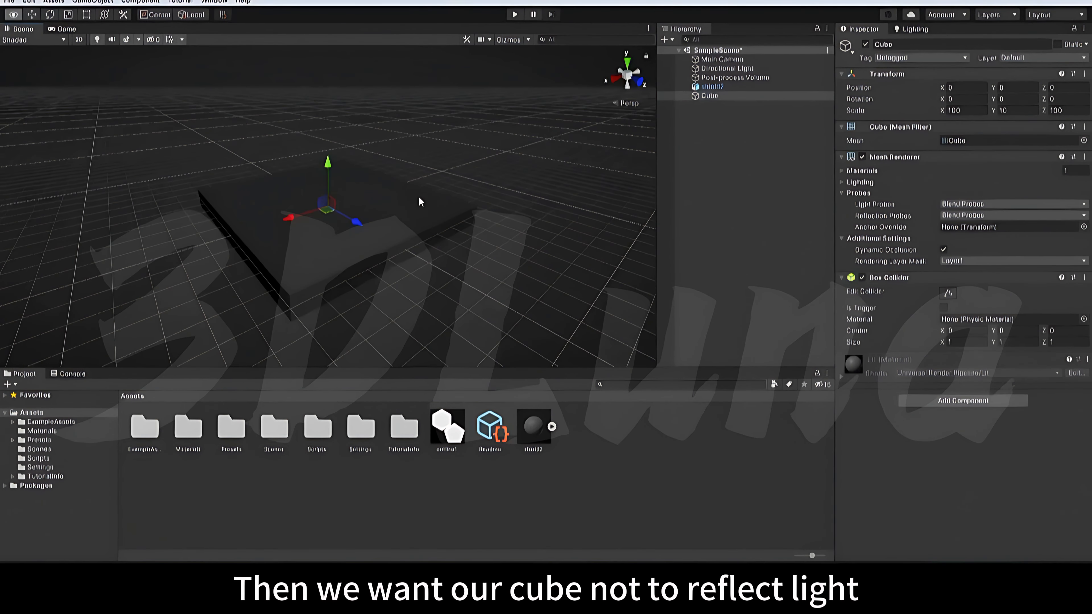
pyautogui.moveTo(419, 200); pyautogui.dragTo(405, 204, button='right')
pyautogui.scroll(5, 405, 203)
pyautogui.click(739, 88)
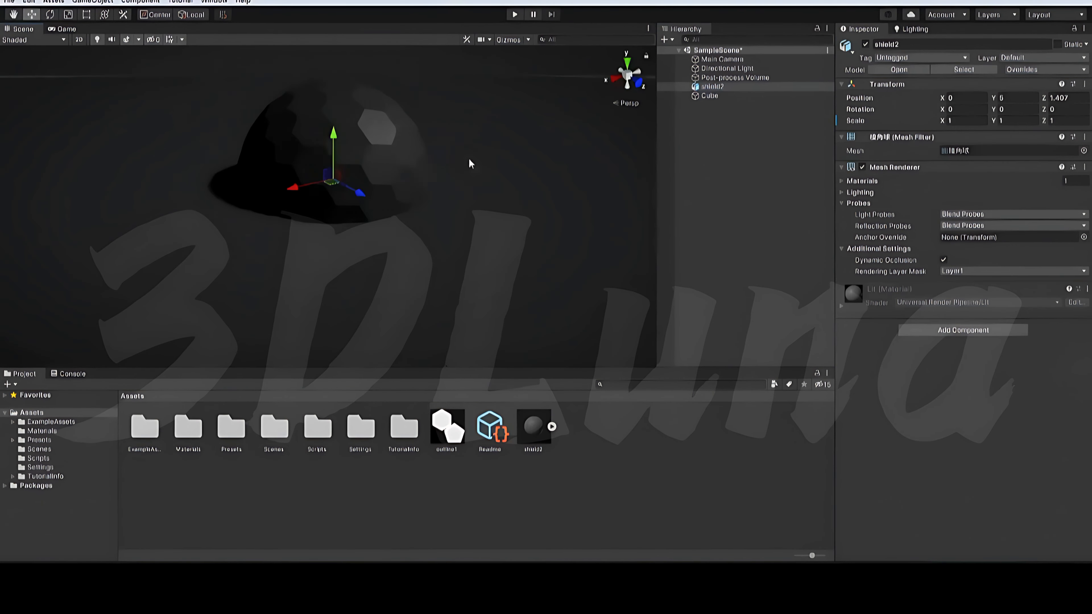
pyautogui.click(755, 106)
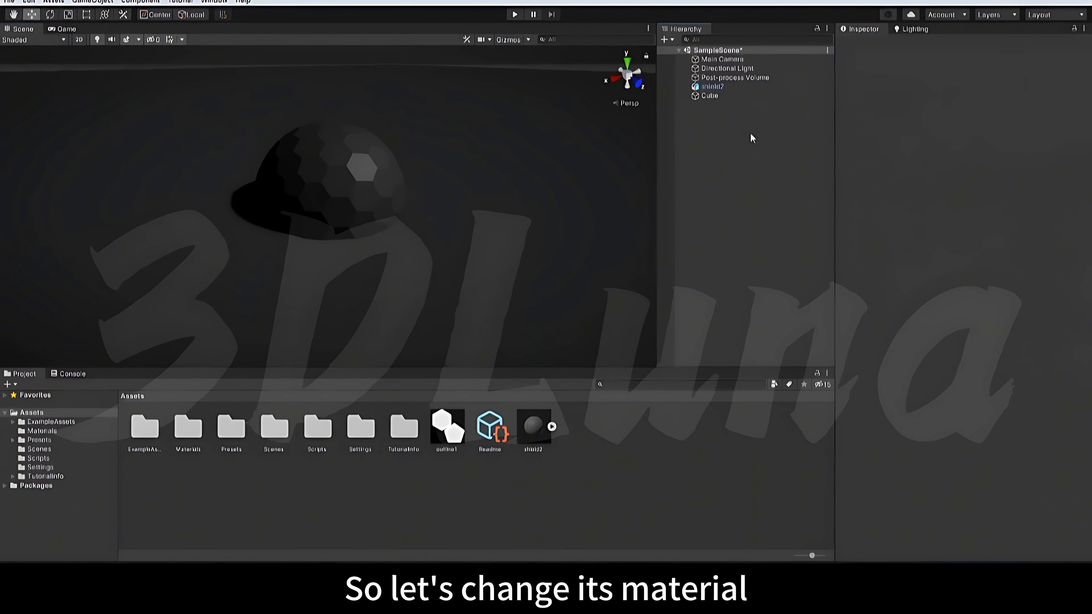
pyautogui.click(723, 97)
pyautogui.click(843, 377)
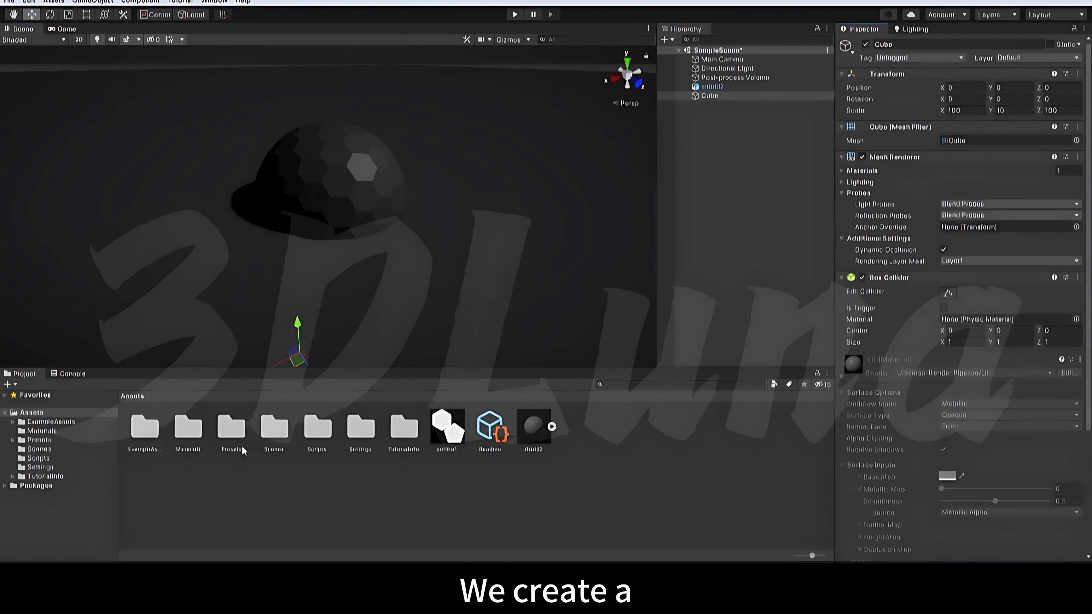
# - Create a new material with the default name in the Assets folder
pyautogui.rightClick(621, 439)
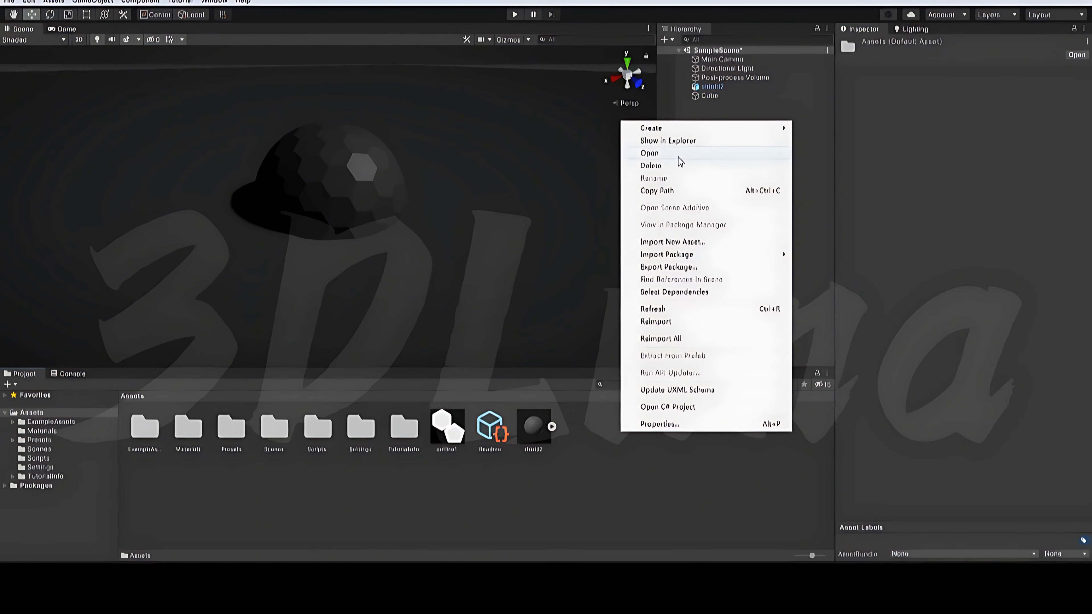
pyautogui.moveTo(770, 130)
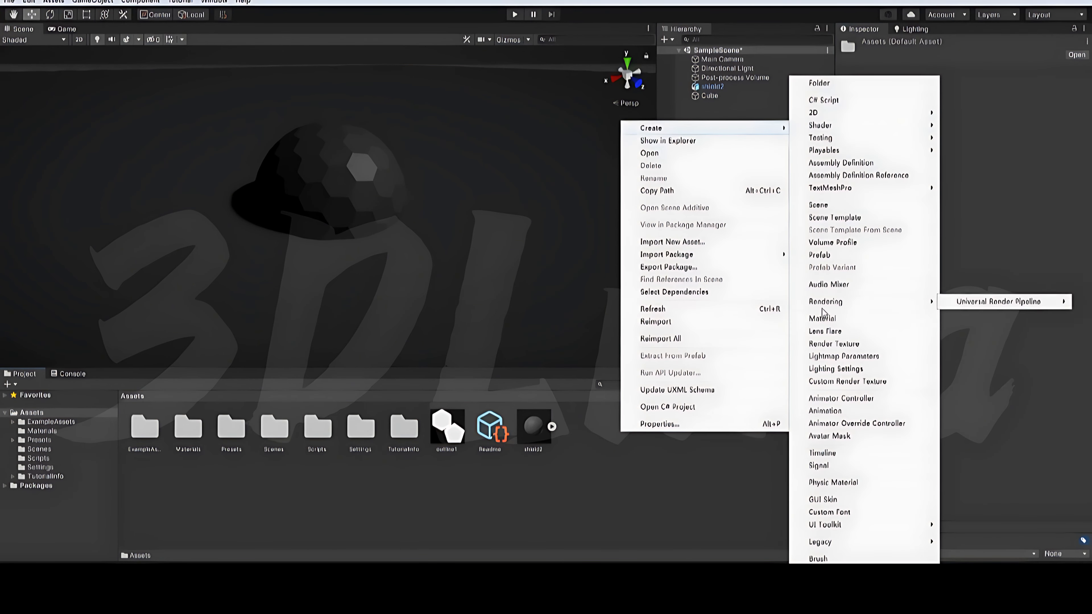
pyautogui.click(819, 317)
pyautogui.click(709, 447)
# - Assign the New Material to the ground Cube in place of its default Lit material
pyautogui.click(717, 98)
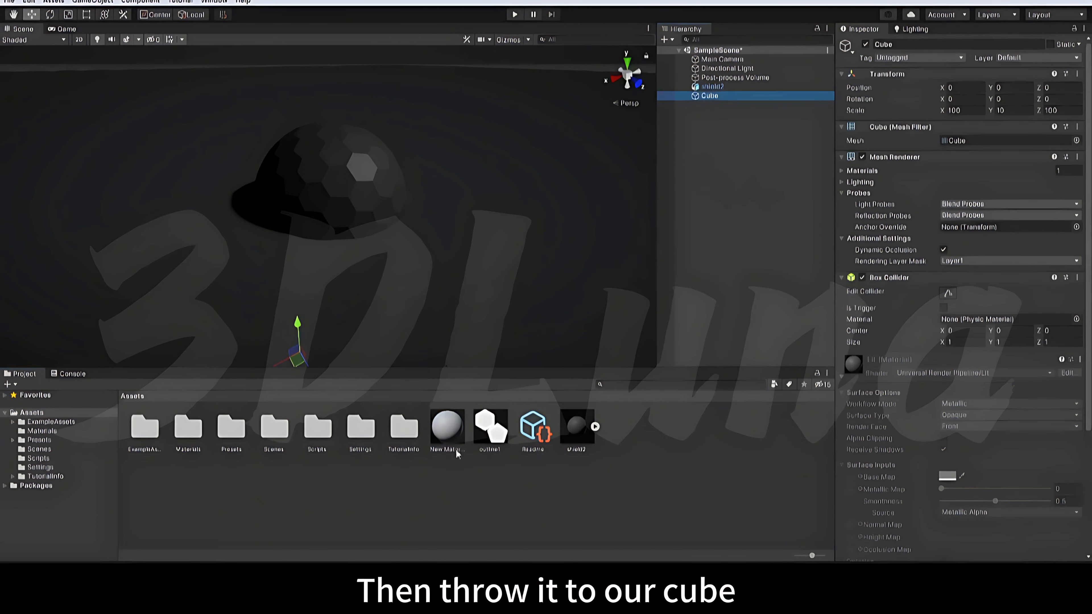
pyautogui.click(455, 435)
pyautogui.click(709, 96)
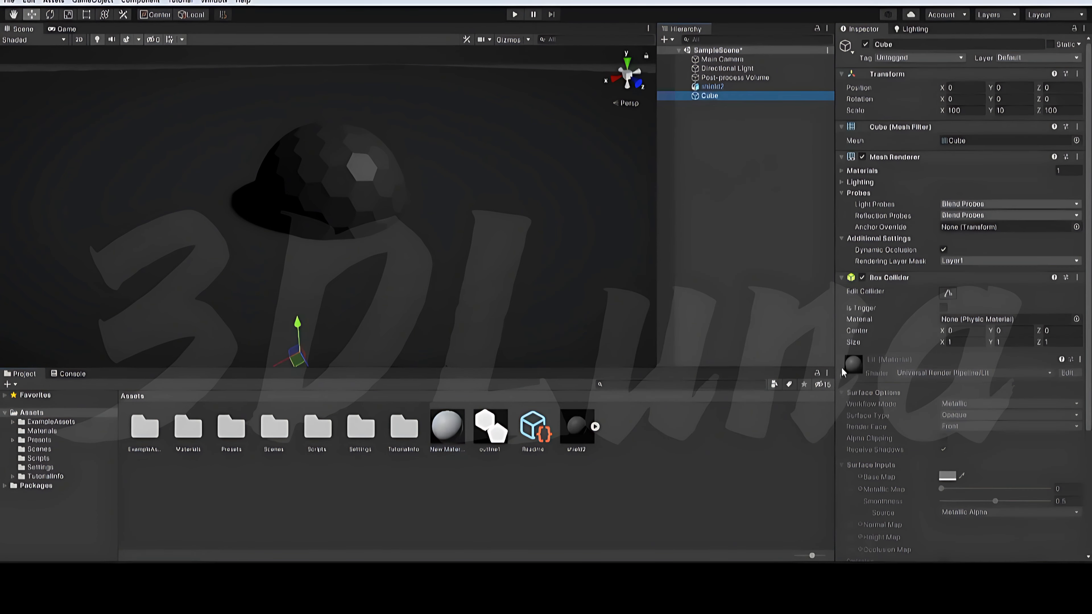
pyautogui.click(841, 377)
pyautogui.moveTo(455, 423); pyautogui.dragTo(942, 446)
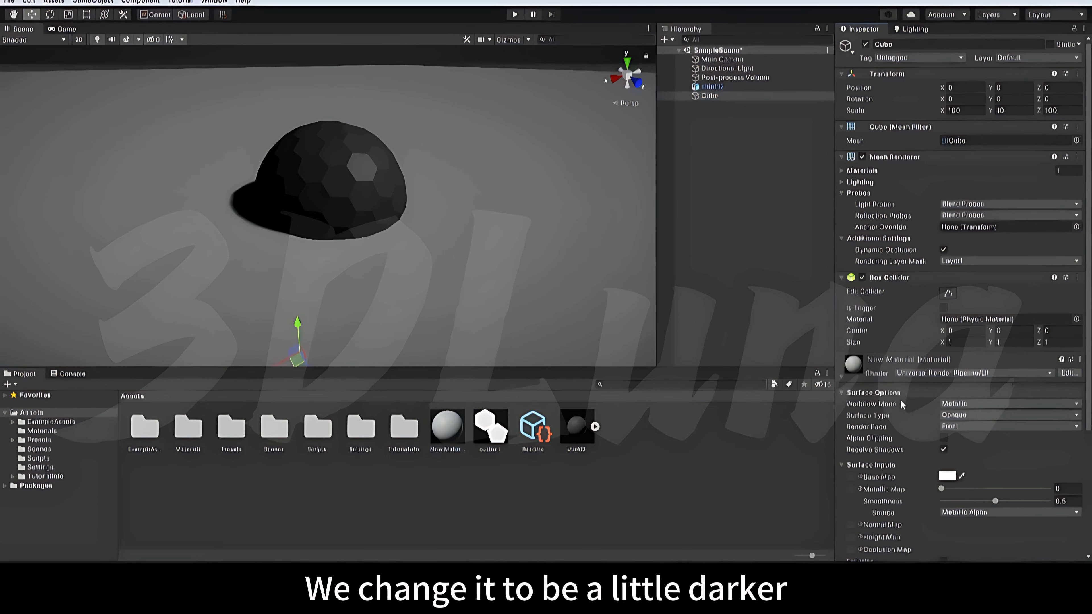
# - Set the Cube material's base map colour to dark grey 1D1D1D and its shader to Universal Render Pipeline/Unlit
pyautogui.click(941, 476)
pyautogui.moveTo(979, 412); pyautogui.dragTo(977, 411)
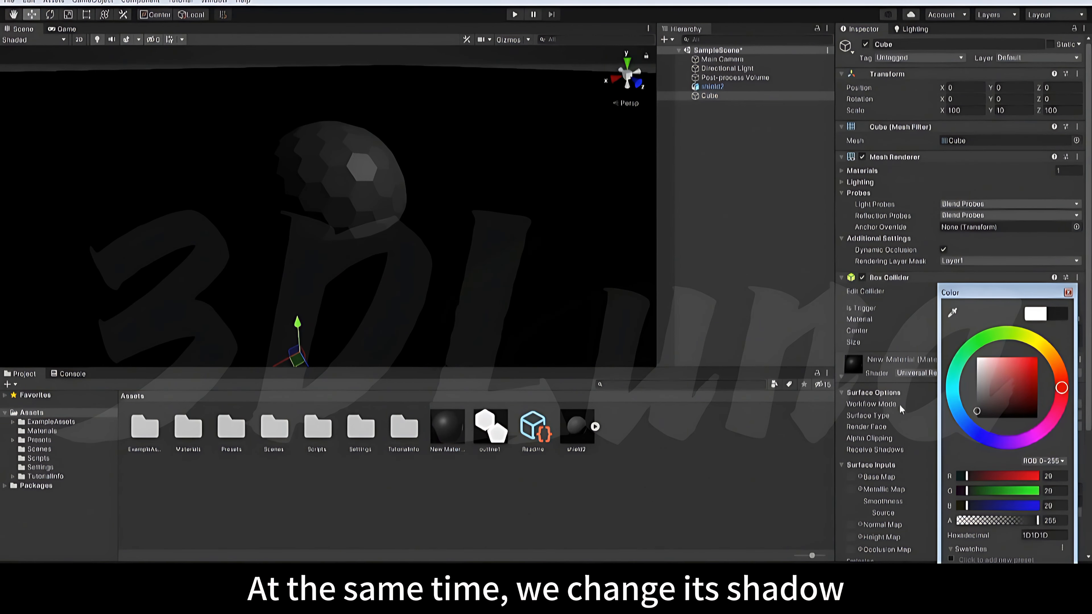
pyautogui.click(918, 373)
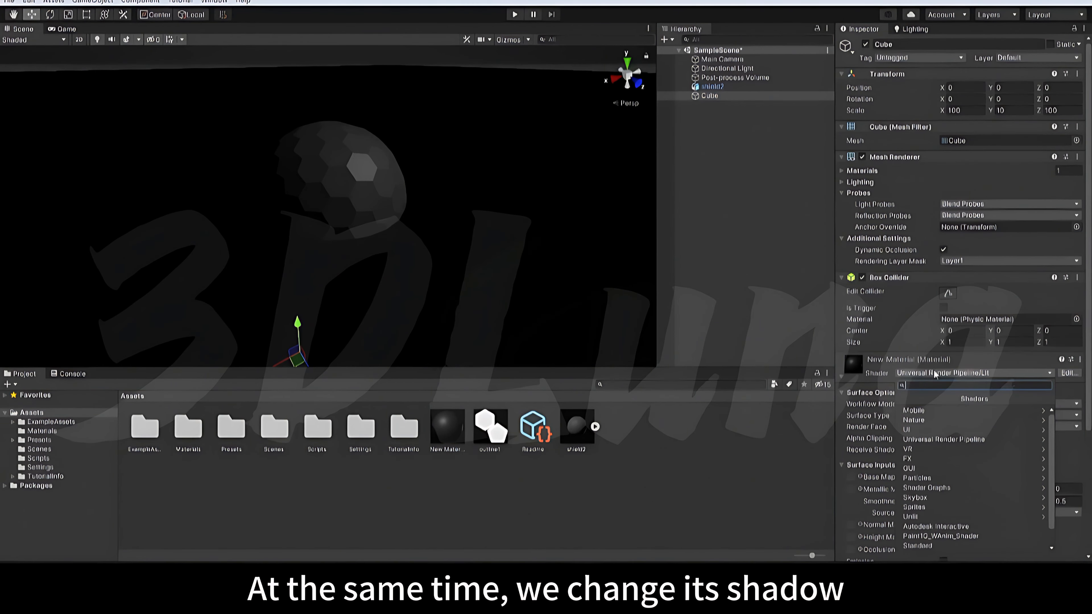
pyautogui.click(932, 440)
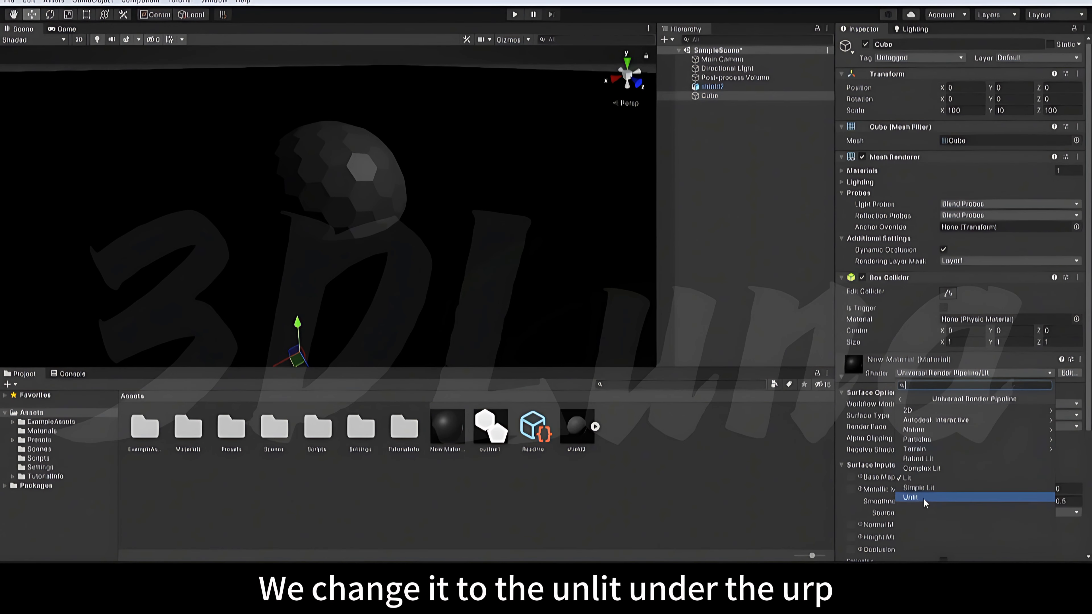
pyautogui.click(923, 499)
# - Create an Unlit Shader in the Assets folder, keeping the default name NewUnlitShader
pyautogui.moveTo(542, 213); pyautogui.dragTo(441, 227, button='right')
pyautogui.click(384, 185)
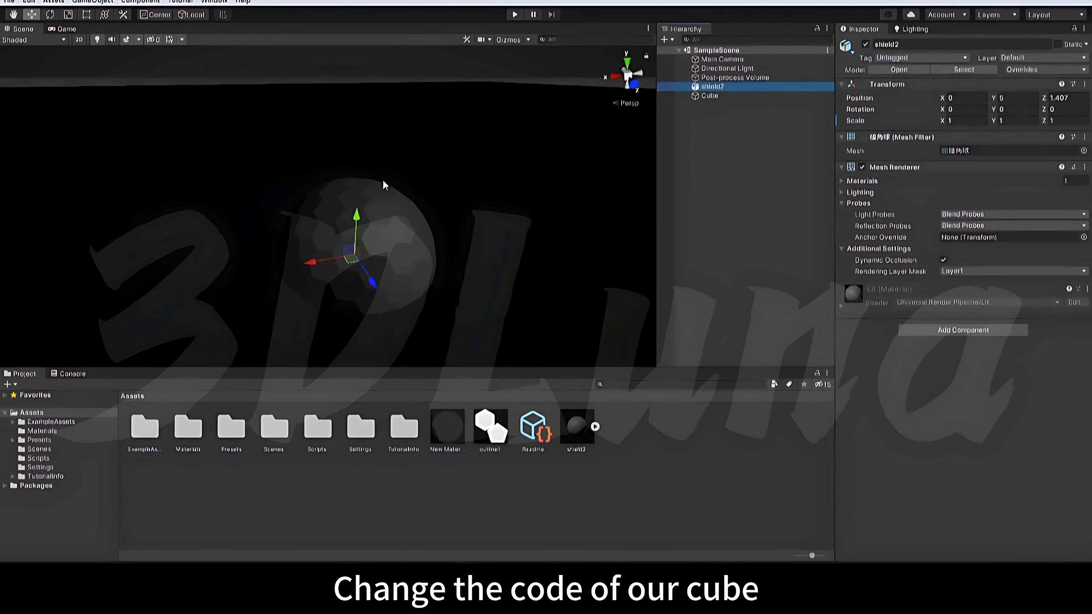
pyautogui.moveTo(384, 185); pyautogui.dragTo(411, 211, button='right')
pyautogui.rightClick(656, 434)
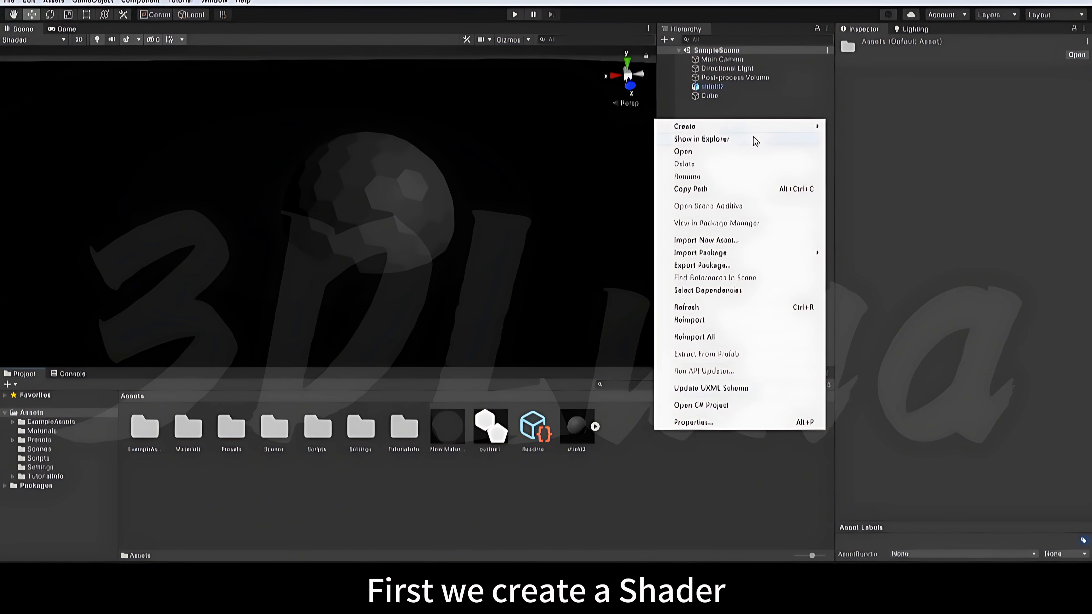
pyautogui.moveTo(756, 127)
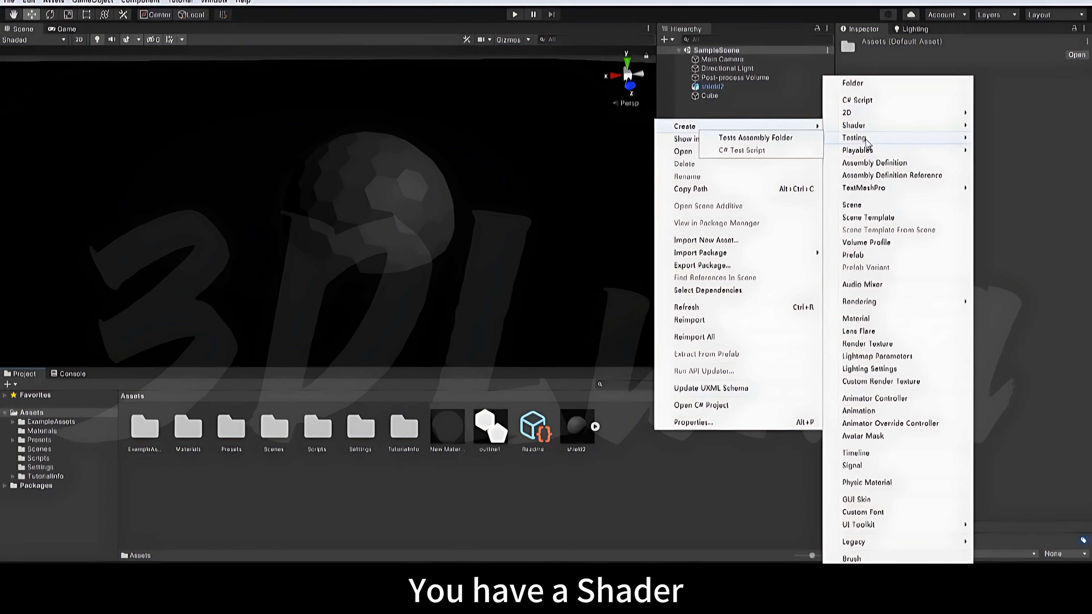
pyautogui.moveTo(865, 126)
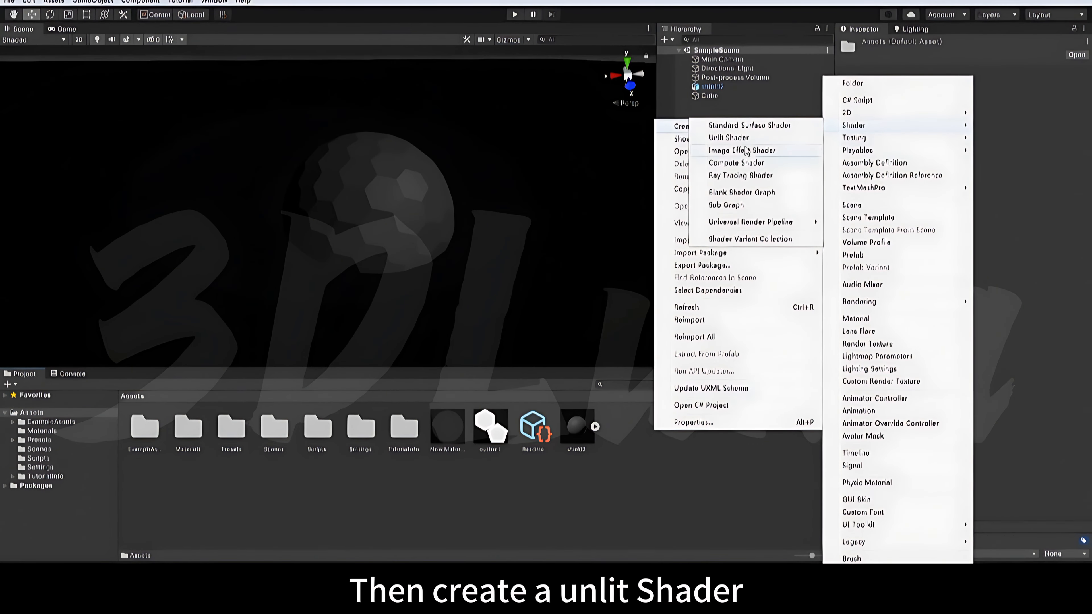
pyautogui.click(744, 139)
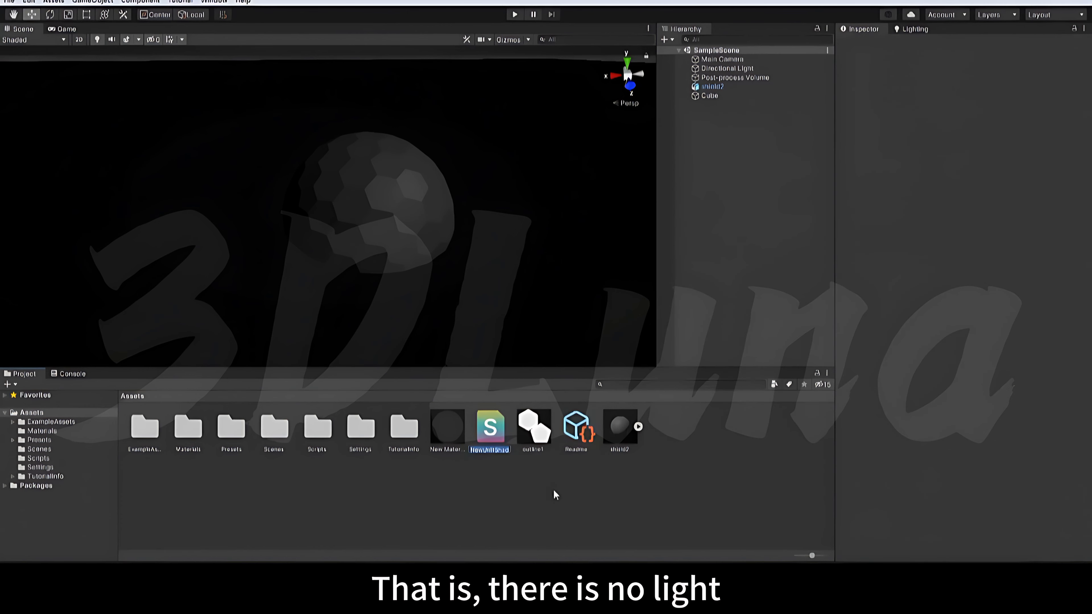
pyautogui.click(505, 431)
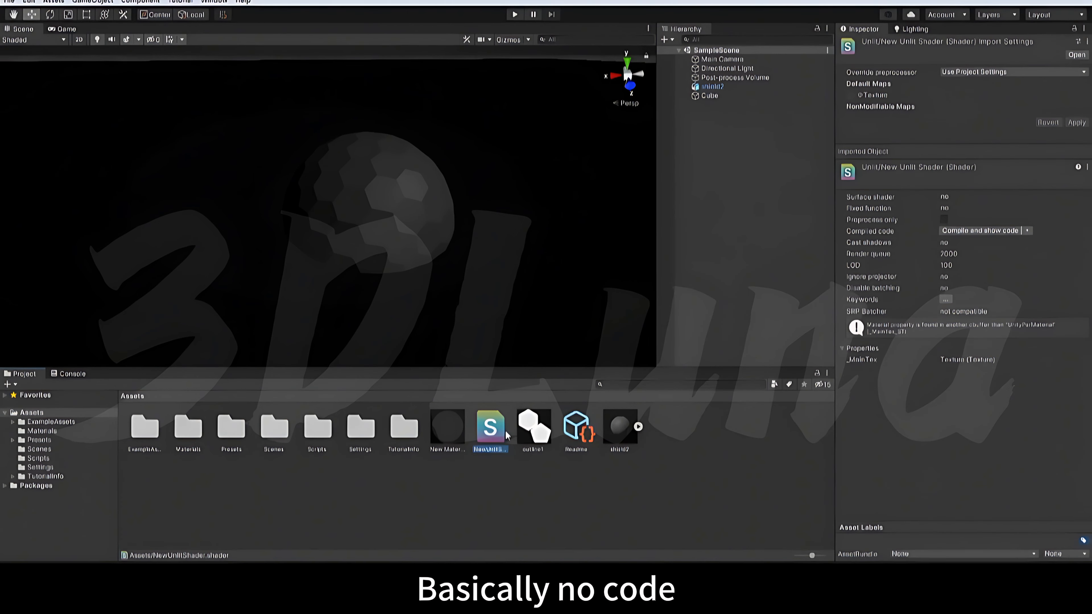
# - Create a material based on the NewUnlitShader asset, keeping its default name
pyautogui.click(497, 465)
pyautogui.click(496, 427)
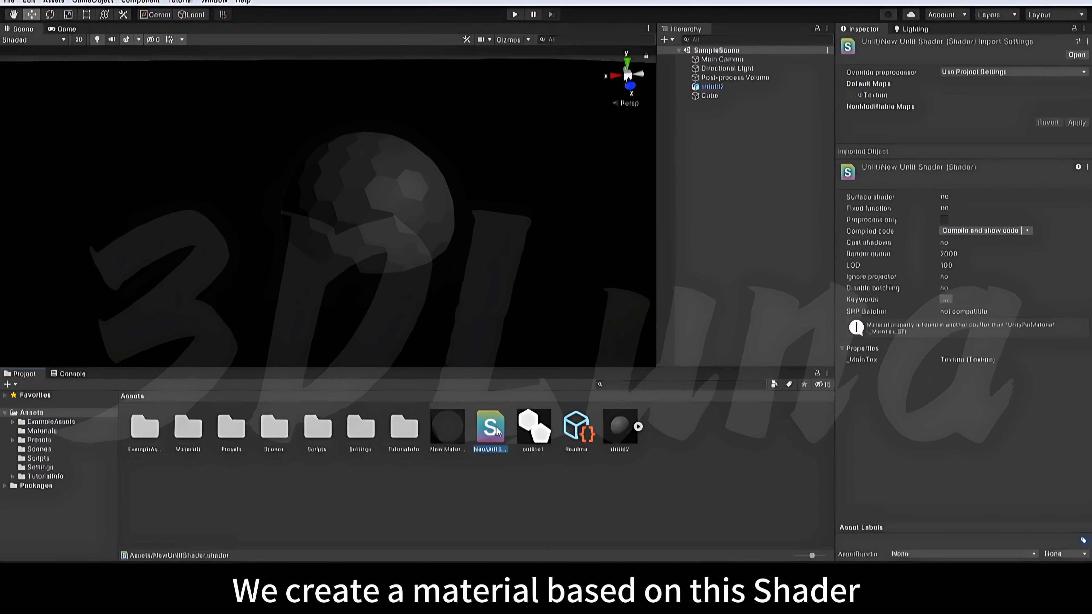
pyautogui.rightClick(496, 427)
pyautogui.moveTo(542, 122)
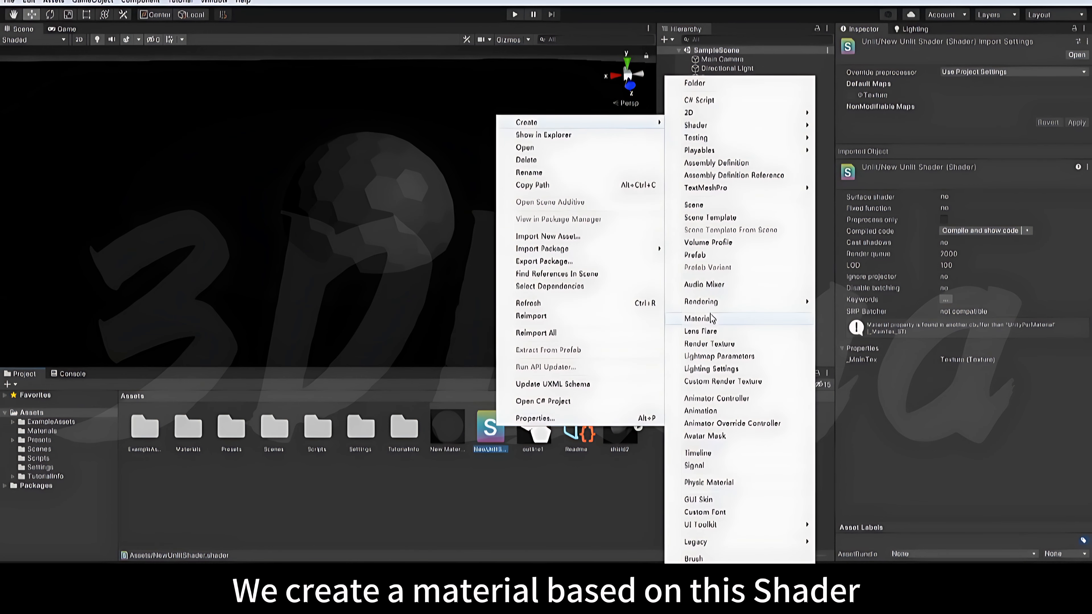
pyautogui.click(697, 318)
pyautogui.click(670, 469)
# - Apply the Unlit_New Unlit Shader material to the shield2 sphere
pyautogui.click(718, 88)
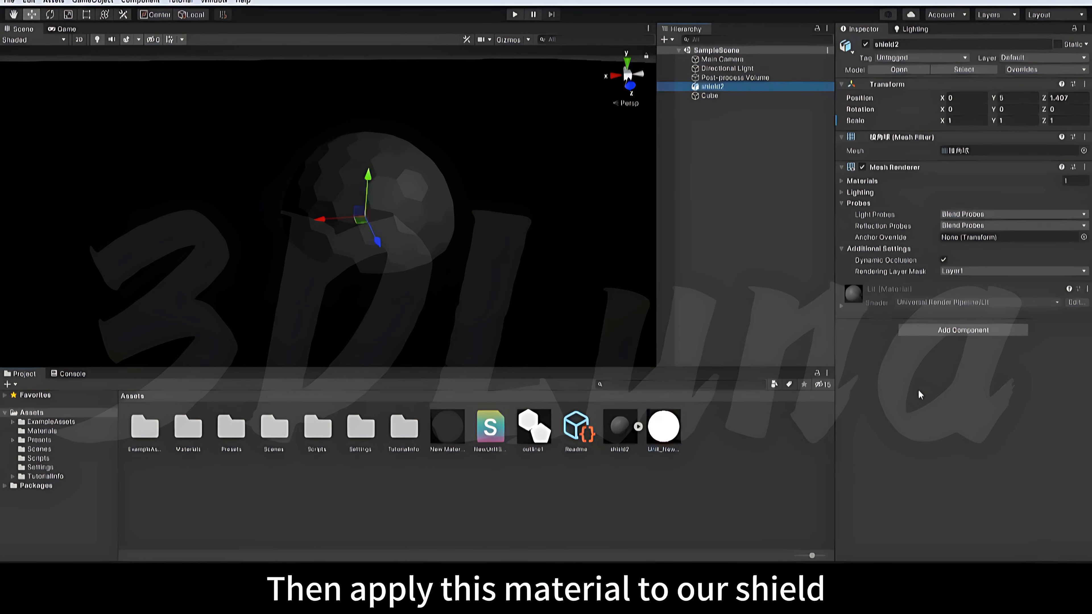
pyautogui.moveTo(670, 434); pyautogui.dragTo(924, 413)
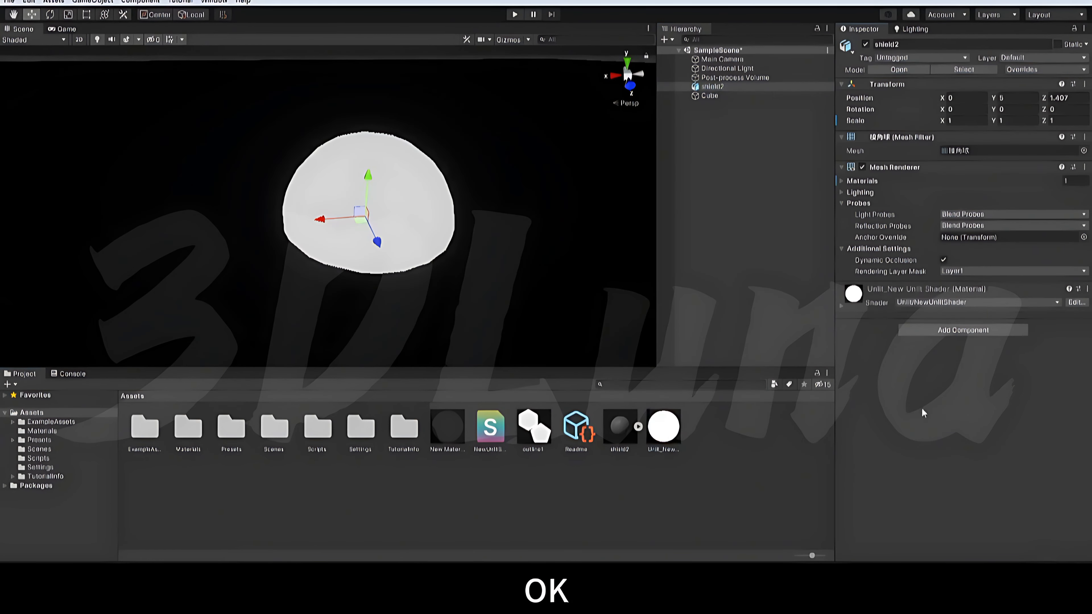
pyautogui.moveTo(532, 249); pyautogui.dragTo(510, 243, button='right')
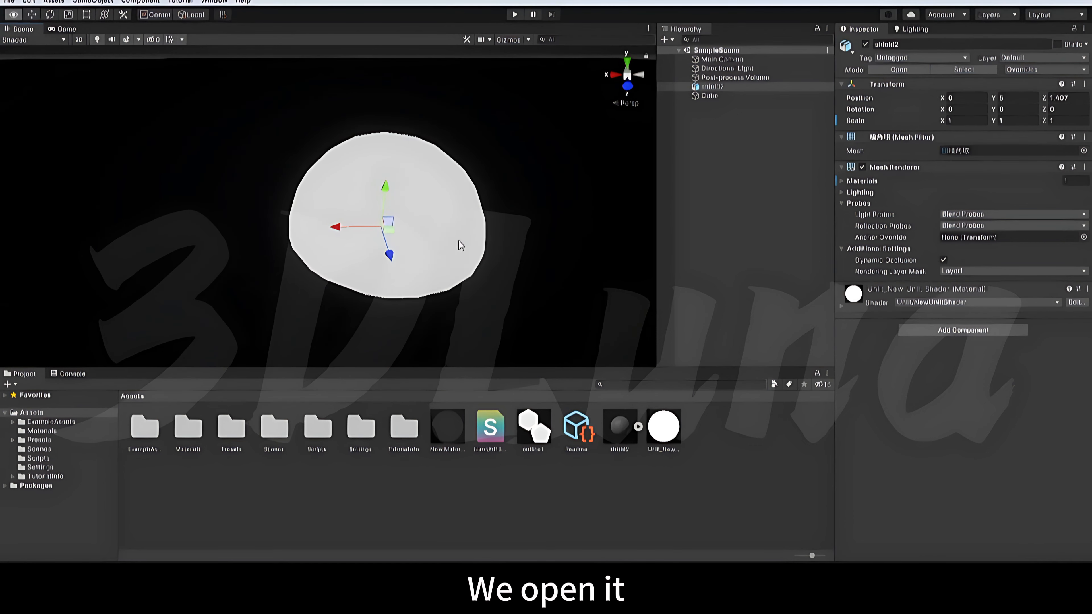
# - Open the shield2 material's NewUnlitShader code in Visual Studio Code and look through its vertex and fragment functions
pyautogui.click(500, 435)
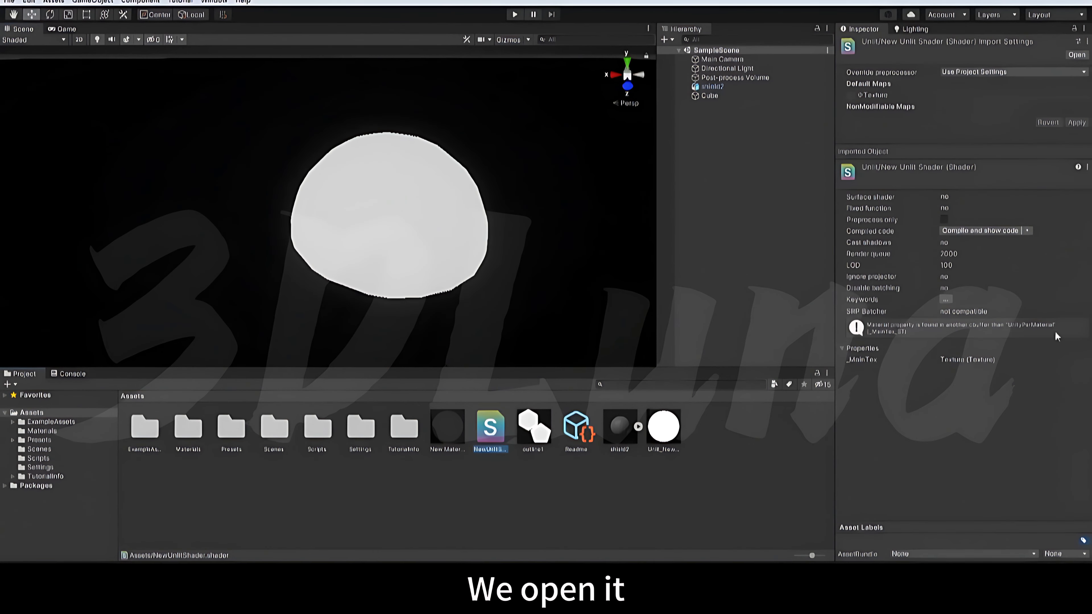
pyautogui.click(734, 88)
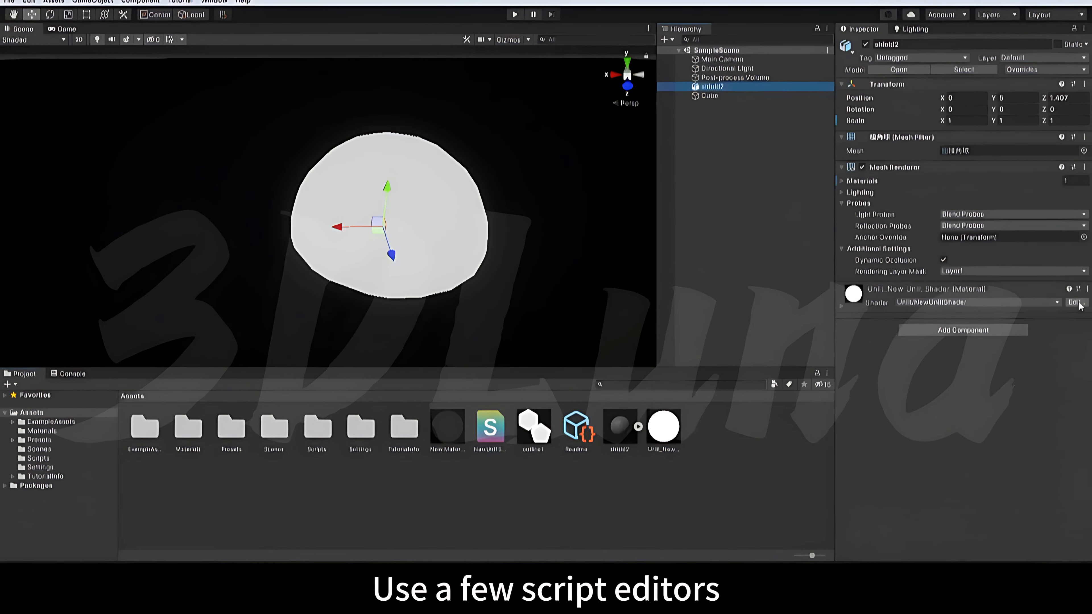
pyautogui.click(1077, 302)
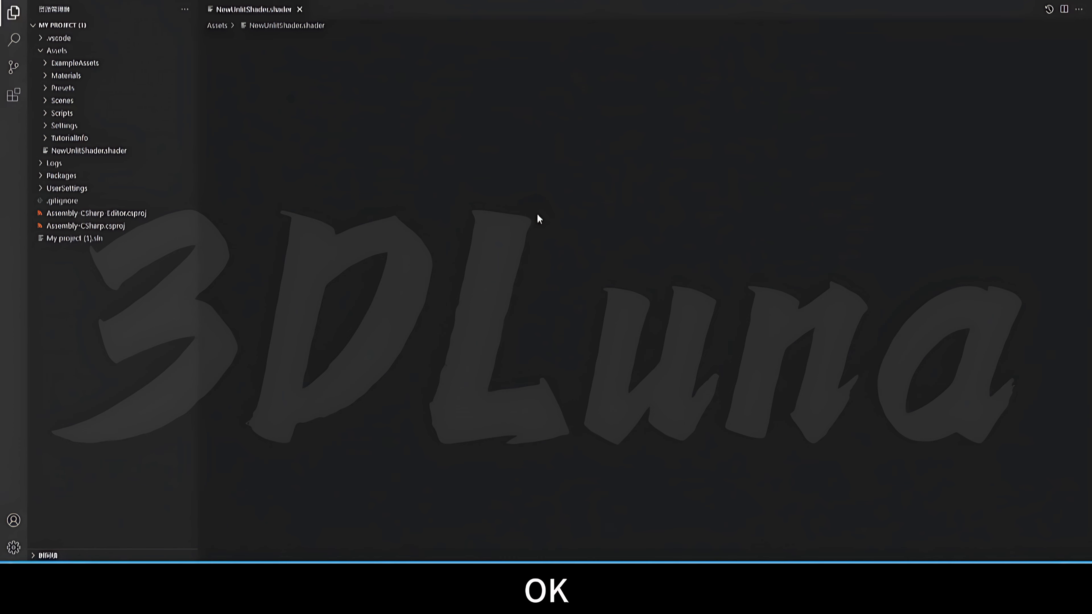
pyautogui.scroll(-14, 567, 228)
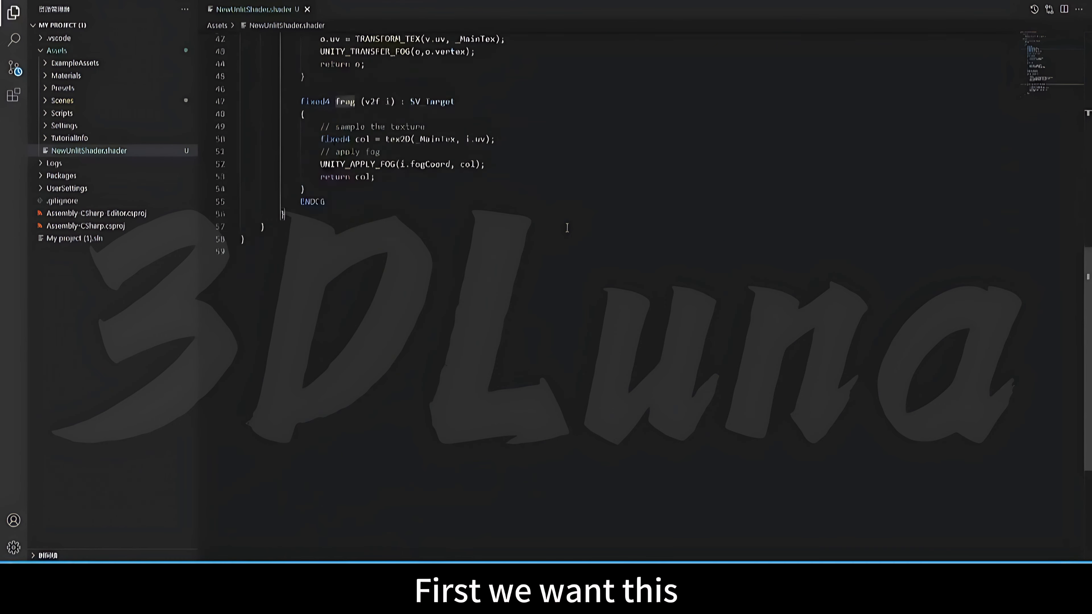
pyautogui.scroll(7, 283, 471)
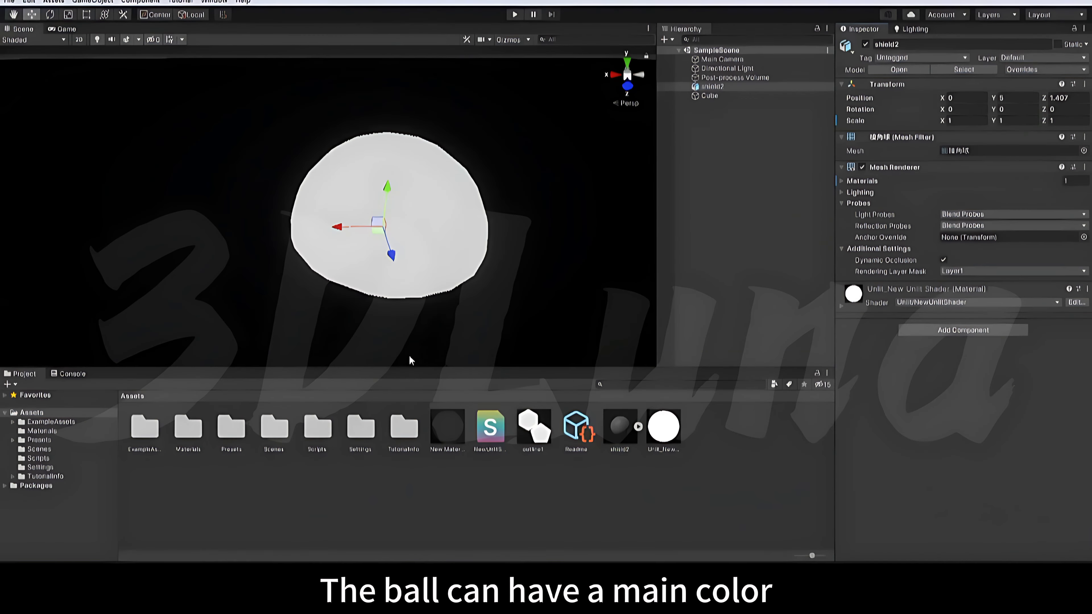
# - Switch to the NewUnlitShader code in Visual Studio Code and duplicate the _MainTex property line, renaming the copy _MainColor
pyautogui.keyDown('alt'); pyautogui.moveTo(409, 361); pyautogui.dragTo(463, 263); pyautogui.keyUp('alt')
pyautogui.click(842, 307)
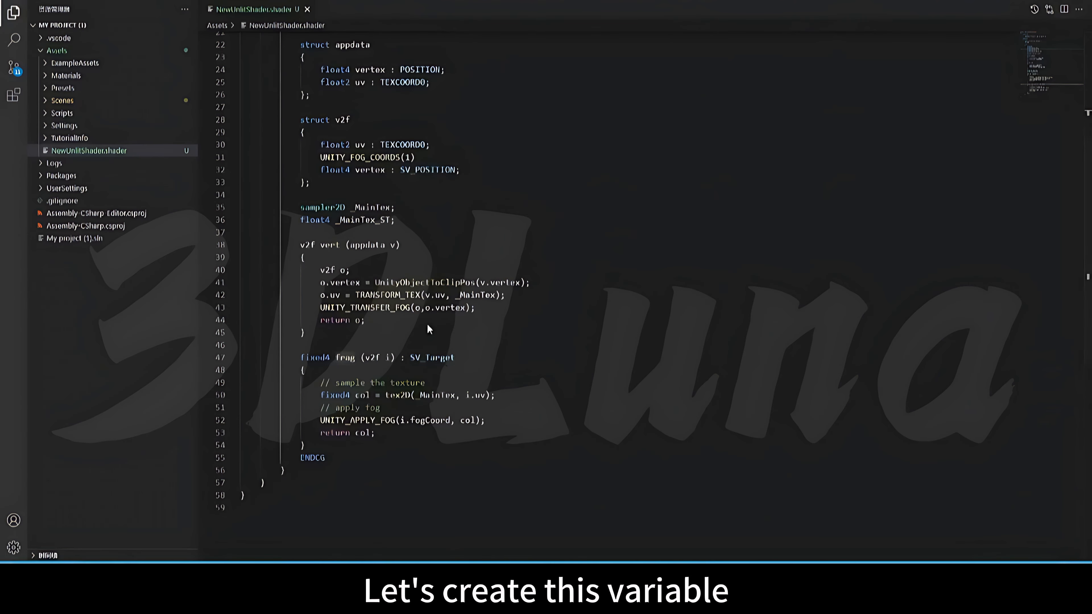
pyautogui.scroll(7, 452, 126)
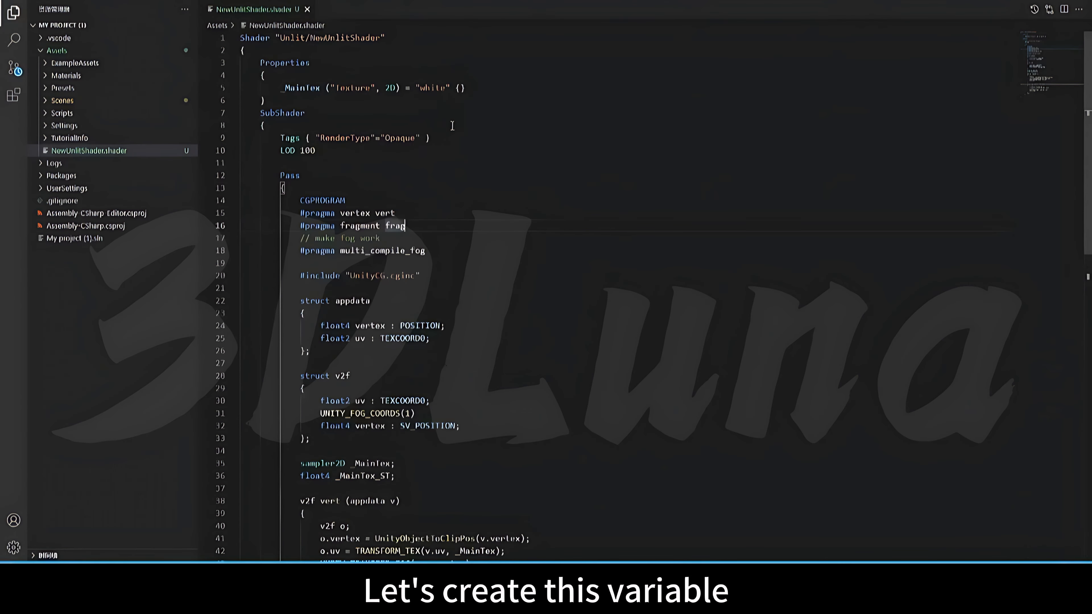
pyautogui.click(523, 89)
pyautogui.hotkey('shift', 'alt', 'Down')
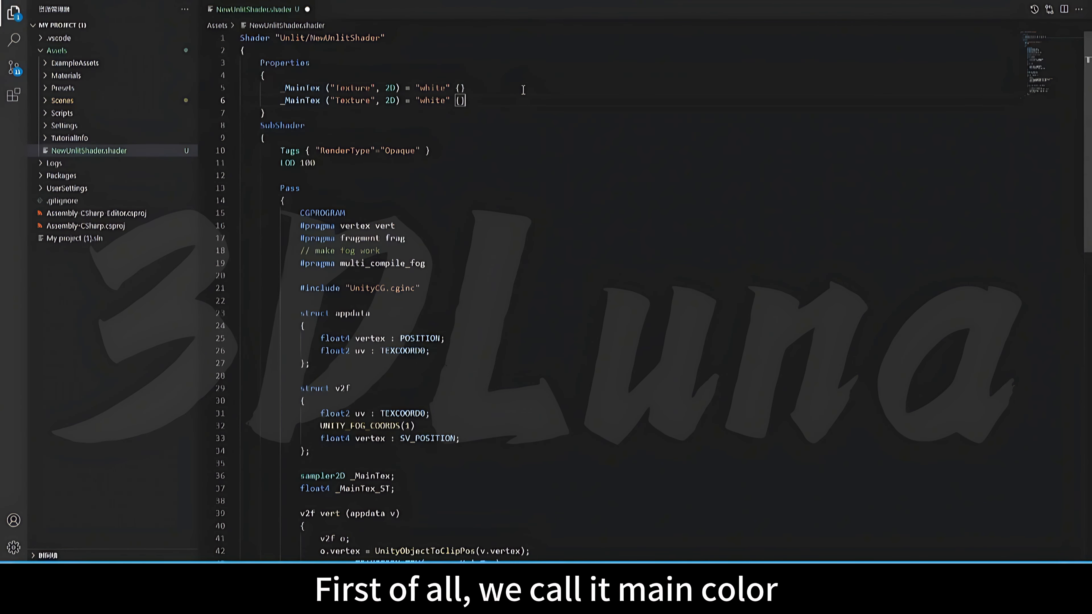
pyautogui.doubleClick(319, 101)
pyautogui.write('_MainClor')
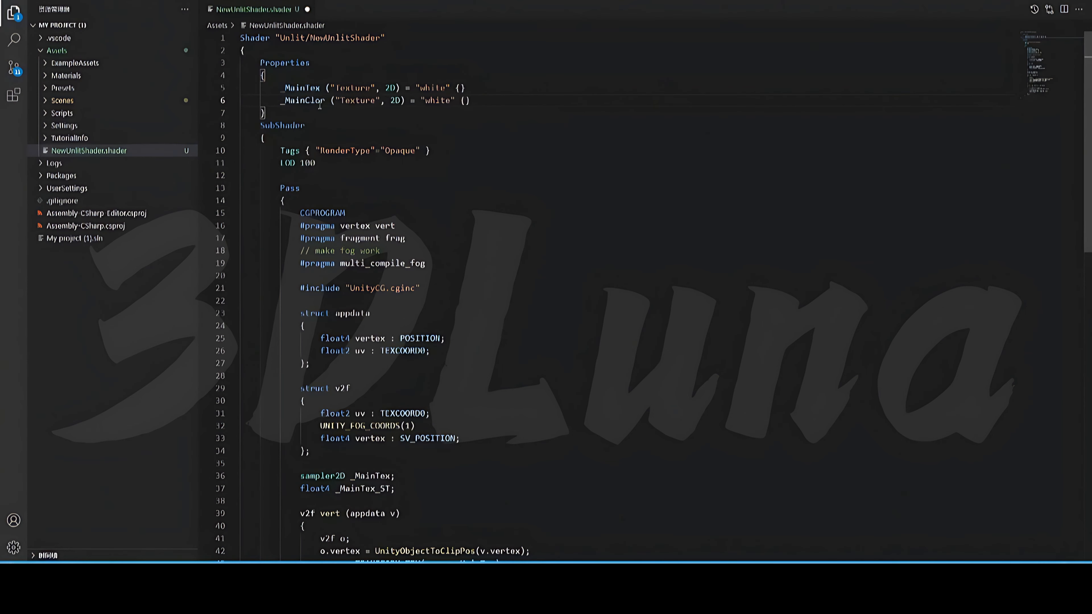
pyautogui.press('Left')
pyautogui.press('Left')
pyautogui.press('Left')
pyautogui.write('o')
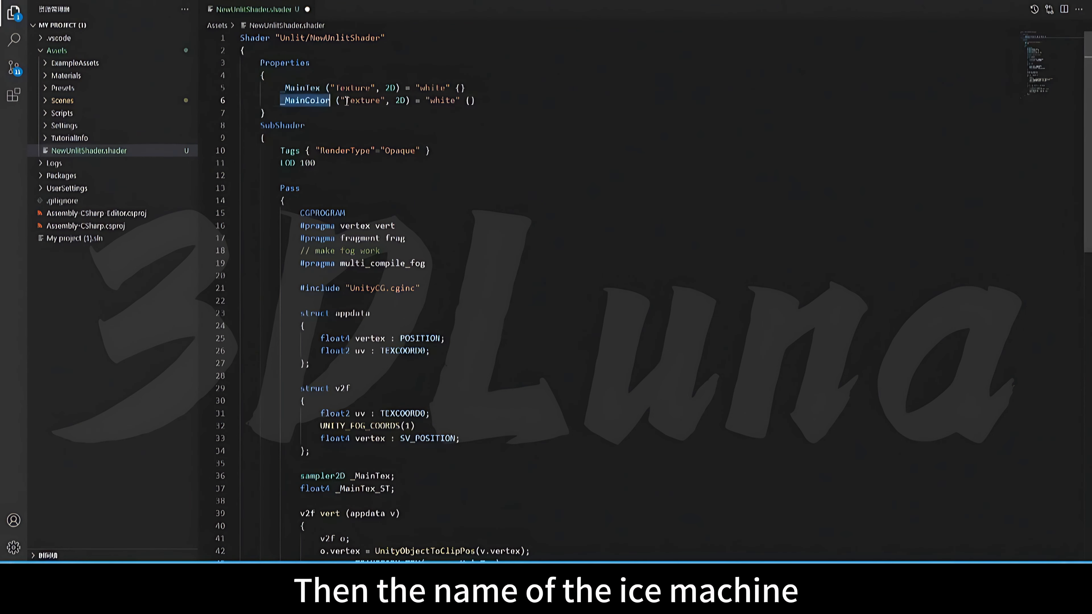
# - Give the _MainColor property the display name "MainColor" and the type Color
pyautogui.doubleClick(348, 100)
pyautogui.write('_MainColor')
pyautogui.press('BackSpace')
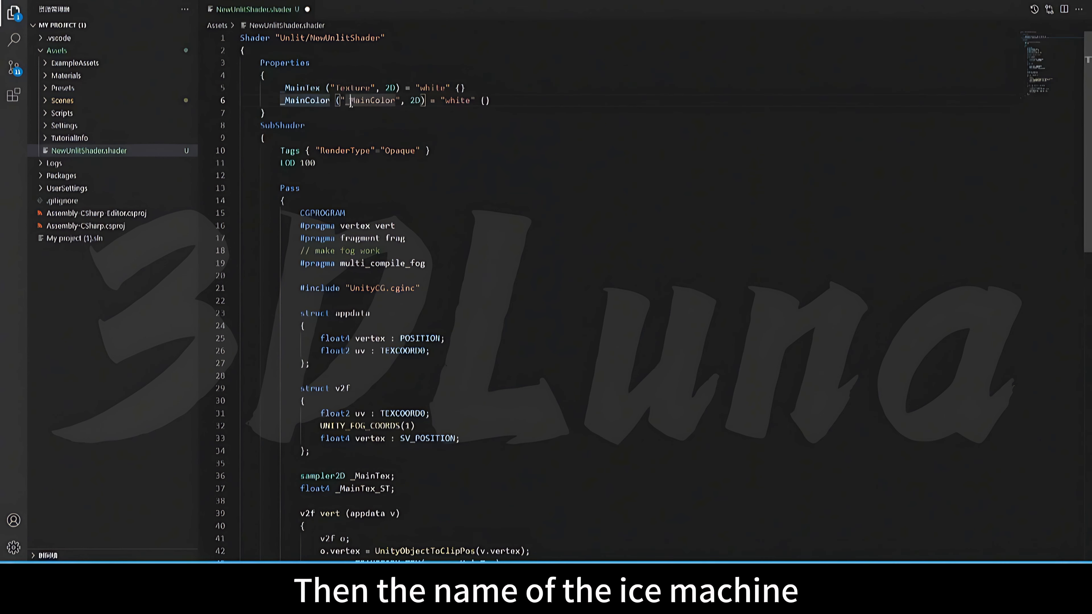
pyautogui.doubleClick(359, 100)
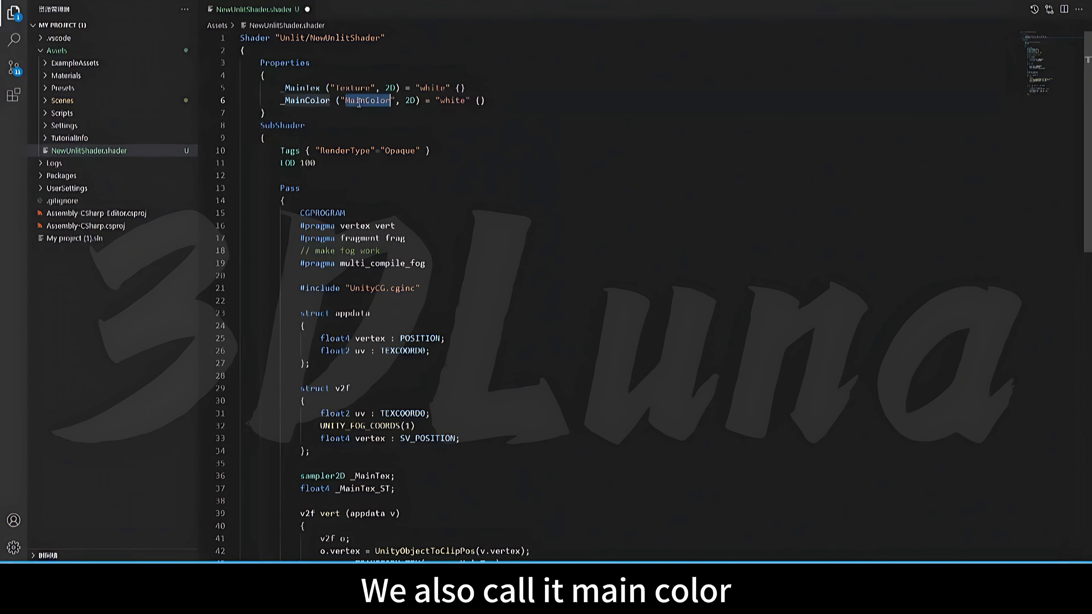
pyautogui.doubleClick(410, 101)
pyautogui.write('Color')
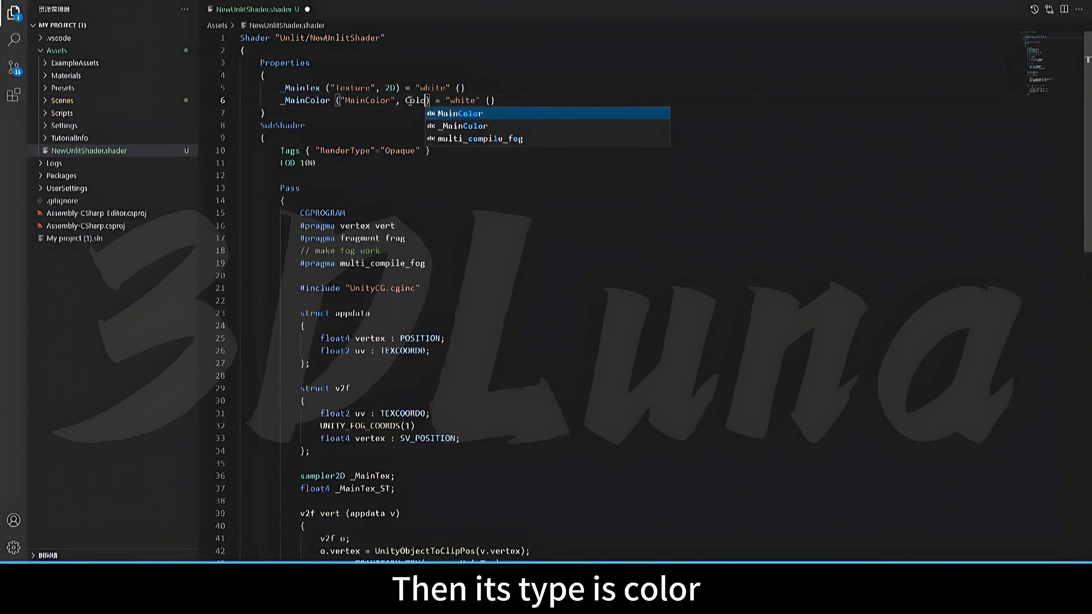
# - Replace the _MainColor property's default value with (1.0,1.0,1.0,1.0)
pyautogui.moveTo(450, 100); pyautogui.dragTo(526, 101)
pyautogui.write('(')
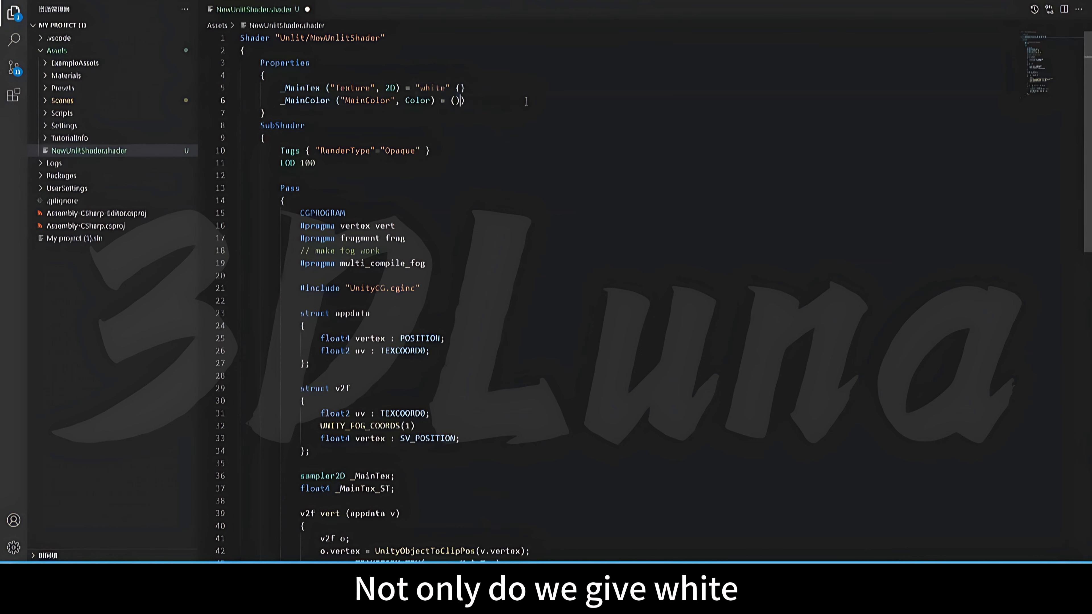
pyautogui.write('1.0,')
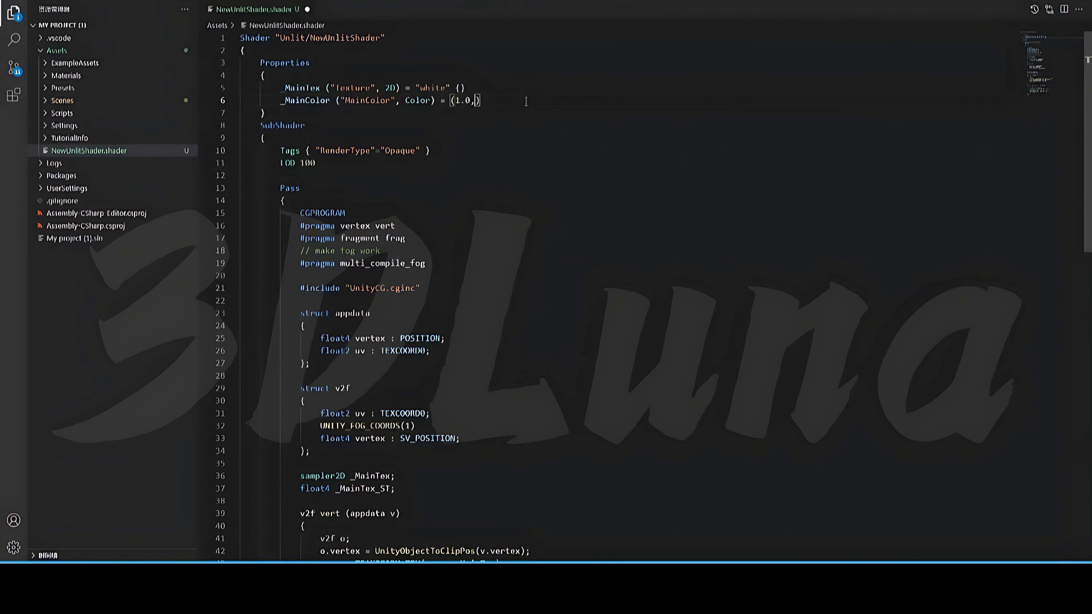
pyautogui.press('Left')
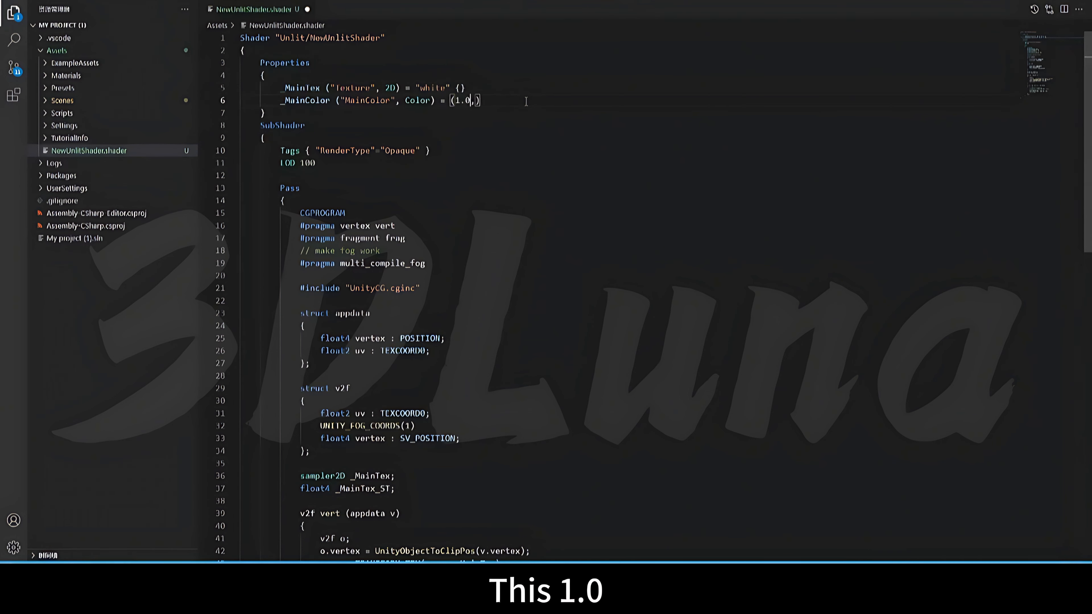
pyautogui.hotkey('shift', 'Left')
pyautogui.hotkey('shift', 'Left')
pyautogui.hotkey('shift', 'Left')
pyautogui.press('Right')
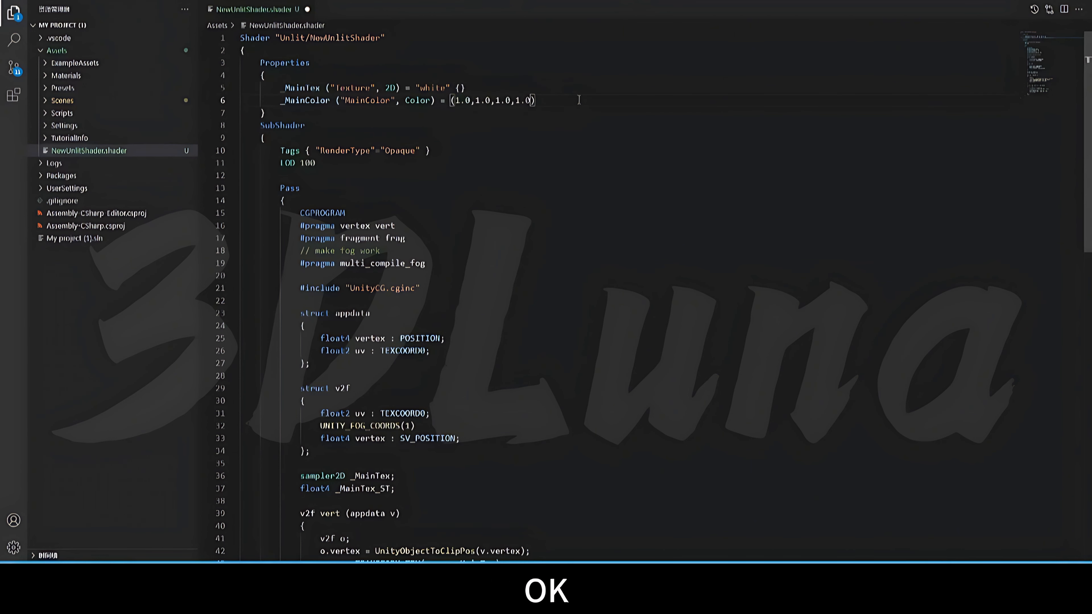
# - Duplicate the _MainColor property line as _MainColorMul with the display name "MainColorMul"
pyautogui.hotkey('shift', 'alt', 'Down')
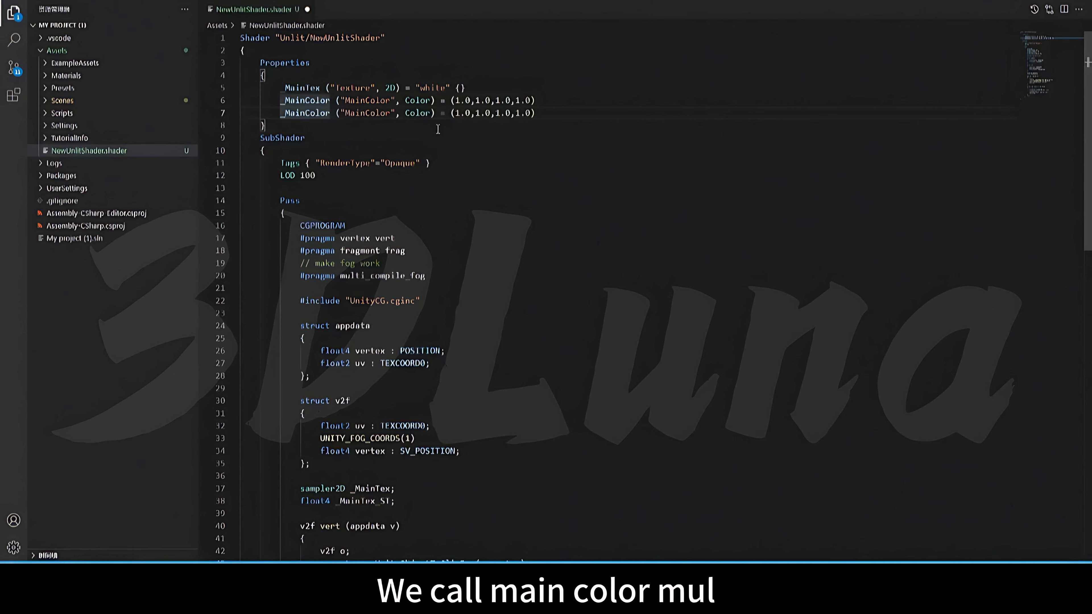
pyautogui.write('Mul')
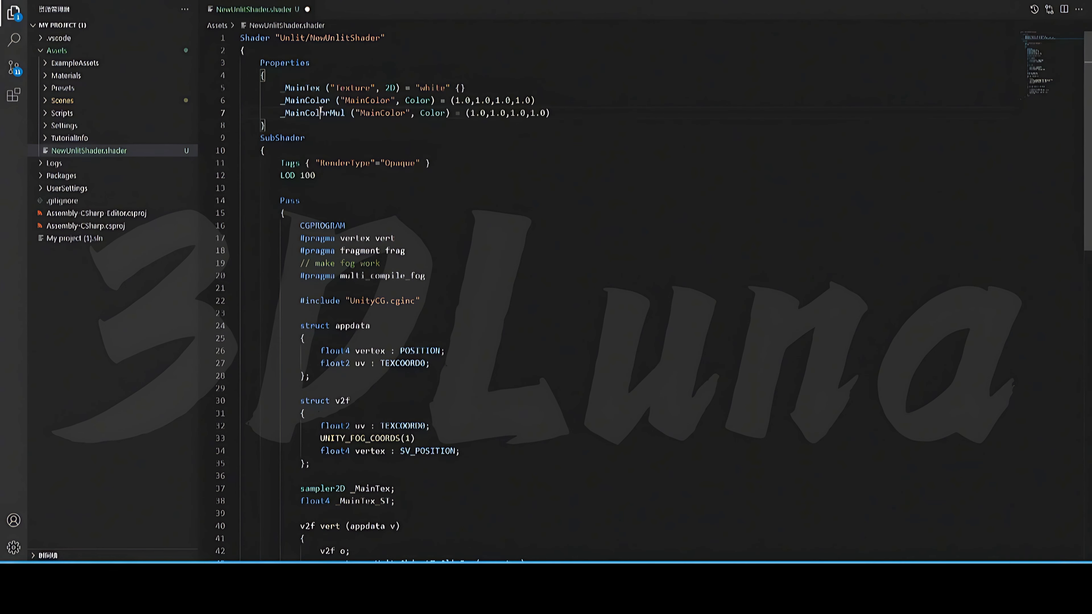
pyautogui.doubleClick(321, 112)
pyautogui.hotkey('ctrl', 'c')
pyautogui.doubleClick(373, 112)
pyautogui.hotkey('ctrl', 'v')
pyautogui.click(366, 113)
pyautogui.press('BackSpace')
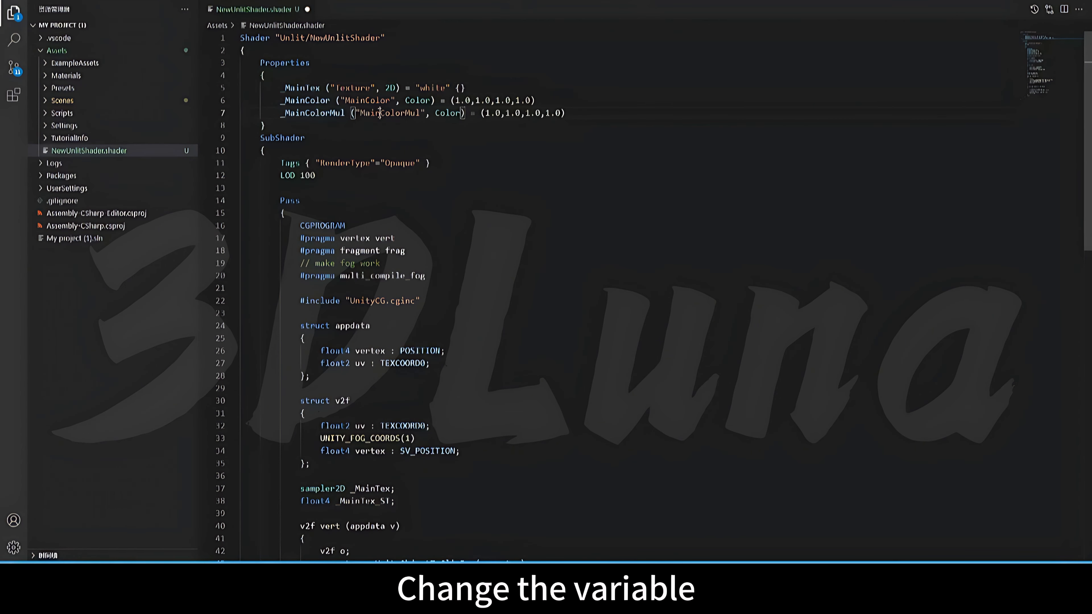
pyautogui.doubleClick(380, 113)
pyautogui.click(478, 134)
# - Declare the shader variable float4 _MainColor below float4 _MainTex_ST in the Pass
pyautogui.doubleClick(311, 101)
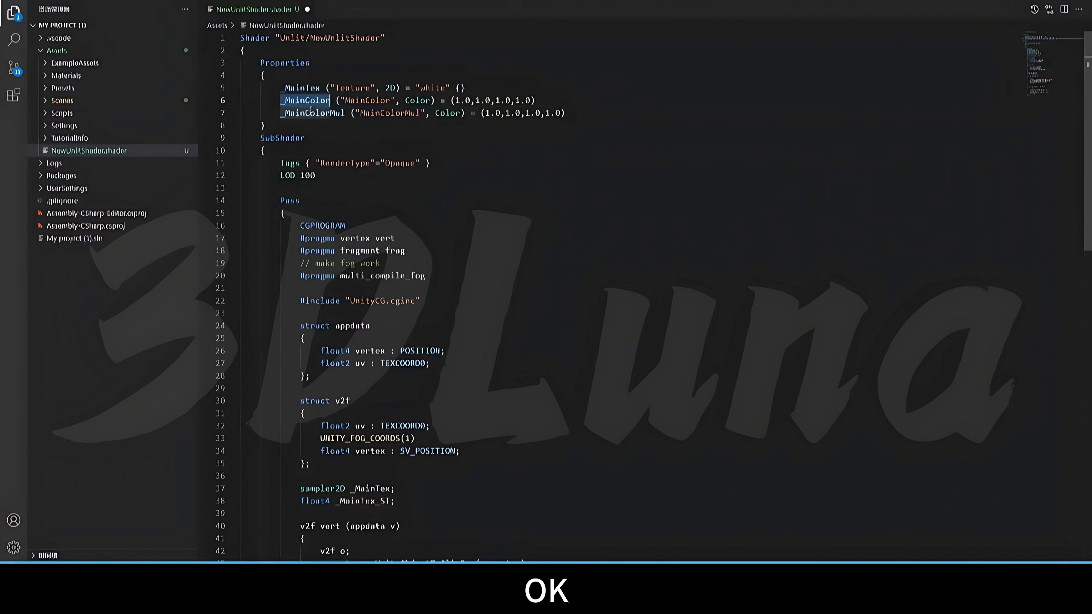
pyautogui.doubleClick(309, 113)
pyautogui.moveTo(279, 100); pyautogui.dragTo(605, 112)
pyautogui.click(311, 103)
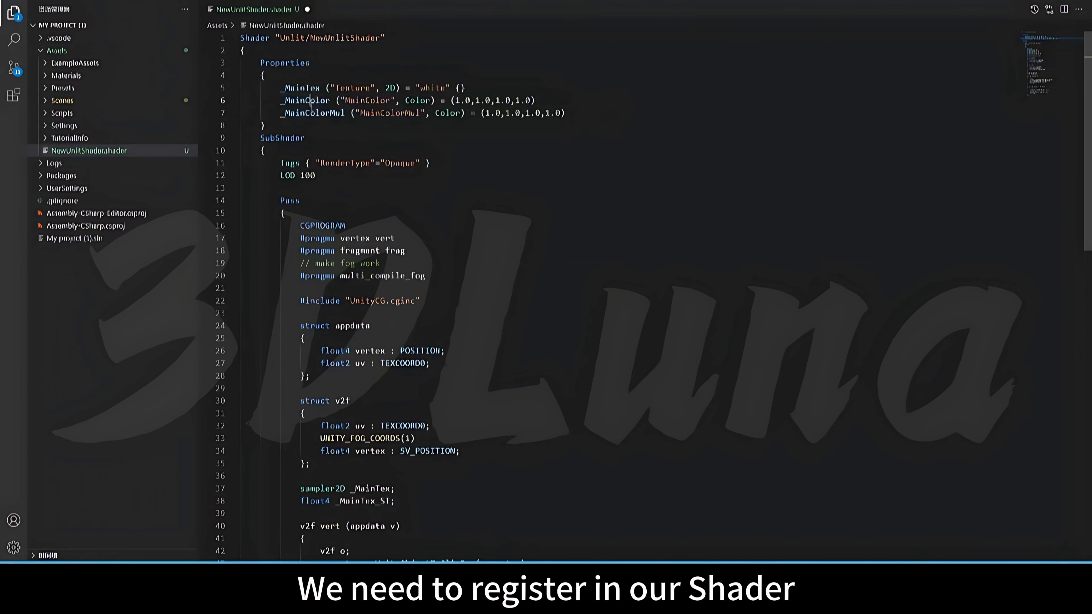
pyautogui.scroll(-4, 422, 321)
pyautogui.scroll(4, 320, 339)
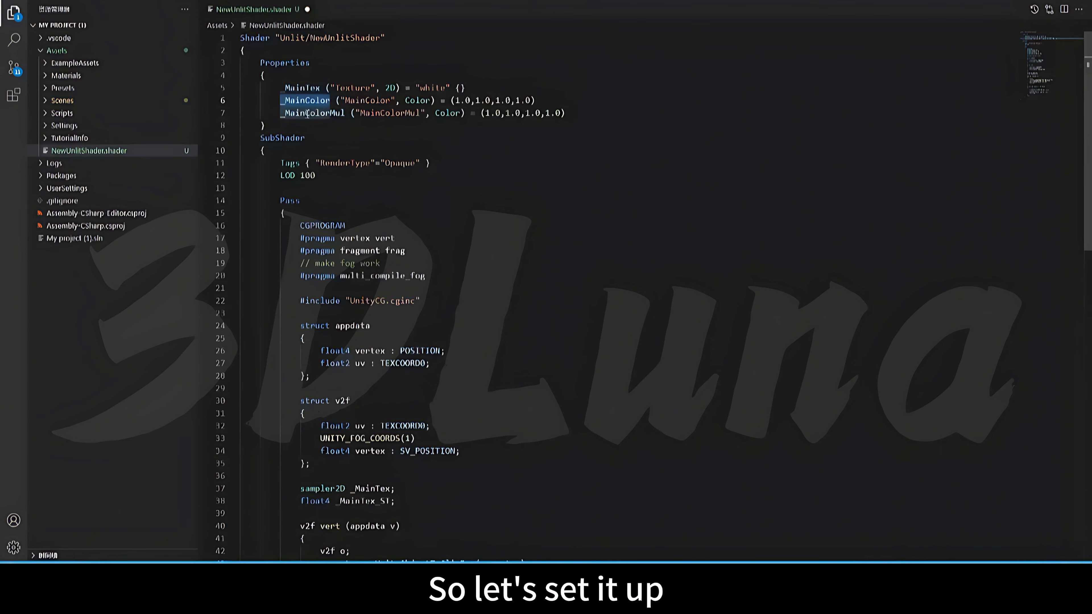
pyautogui.scroll(-4, 391, 332)
pyautogui.click(419, 362)
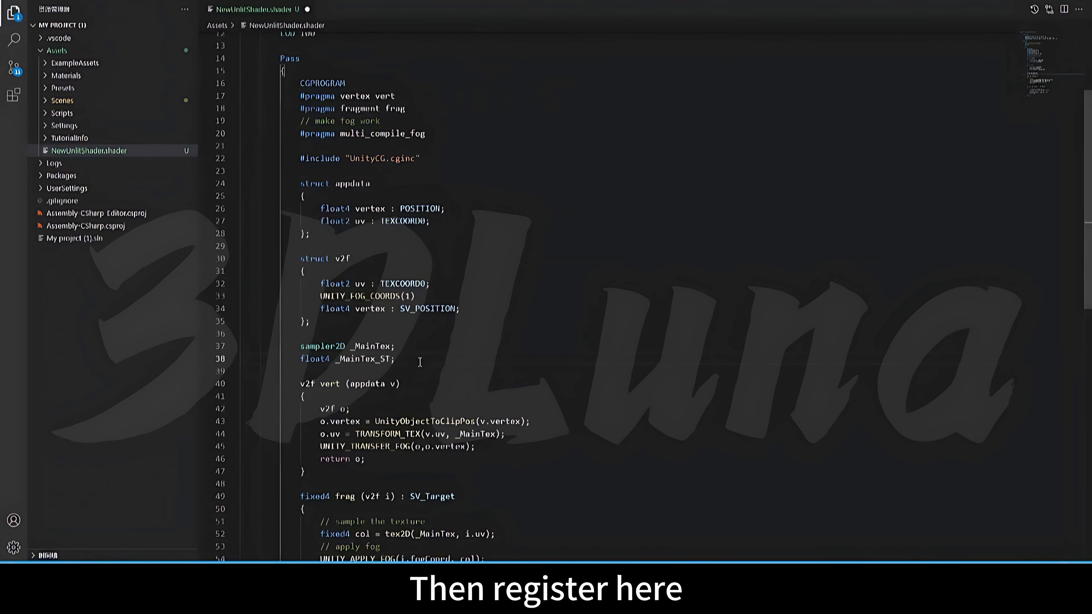
pyautogui.hotkey('shift', 'alt', 'Down')
pyautogui.doubleClick(366, 371)
pyautogui.write('_MainColor')
# - Change the _MainColorMul property's type to Range(0.1,10) and its default value to 1
pyautogui.scroll(4, 361, 376)
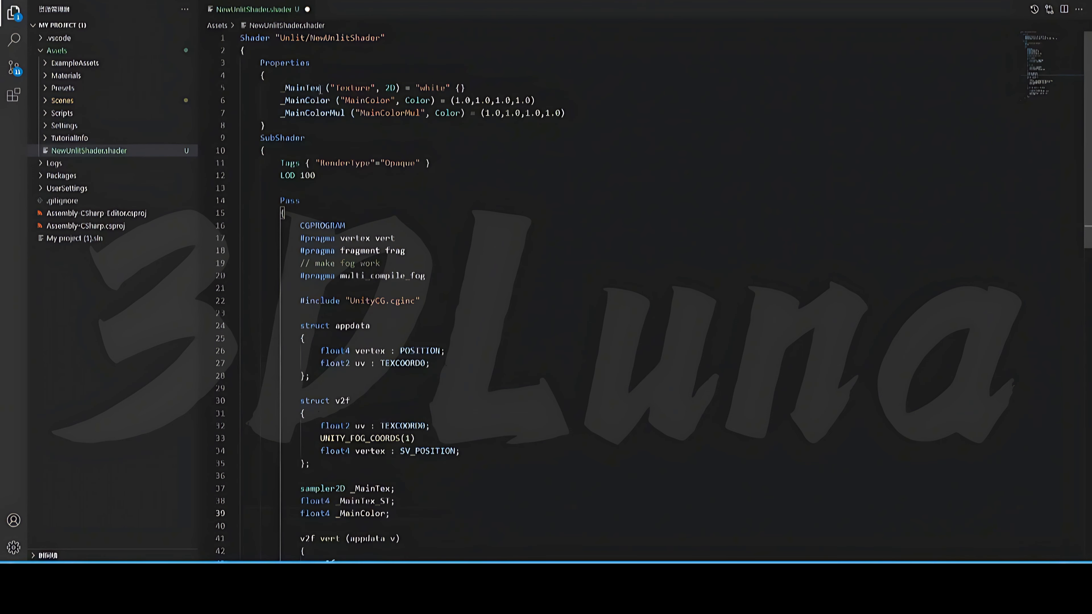
pyautogui.doubleClick(321, 114)
pyautogui.scroll(-4, 405, 204)
pyautogui.scroll(4, 406, 204)
pyautogui.click(345, 115)
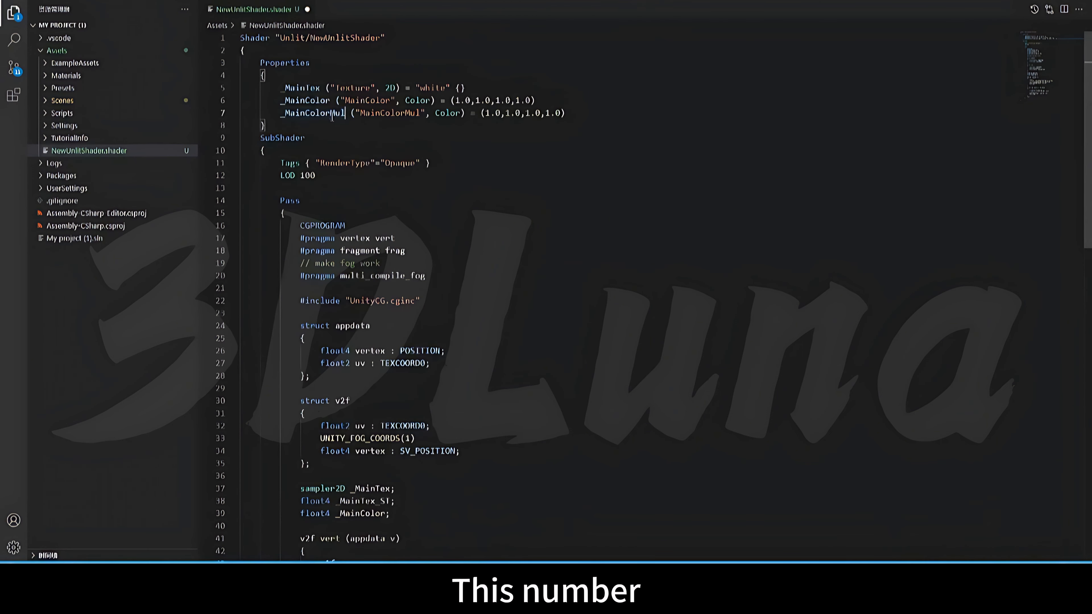
pyautogui.doubleClick(449, 113)
pyautogui.write('Range(0.1,')
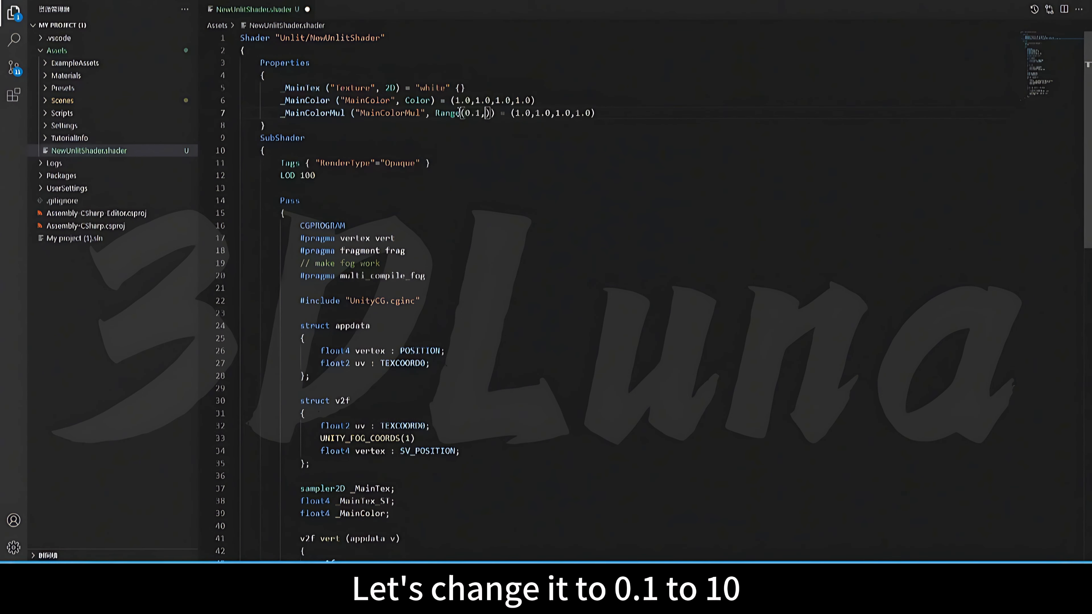
pyautogui.write('10')
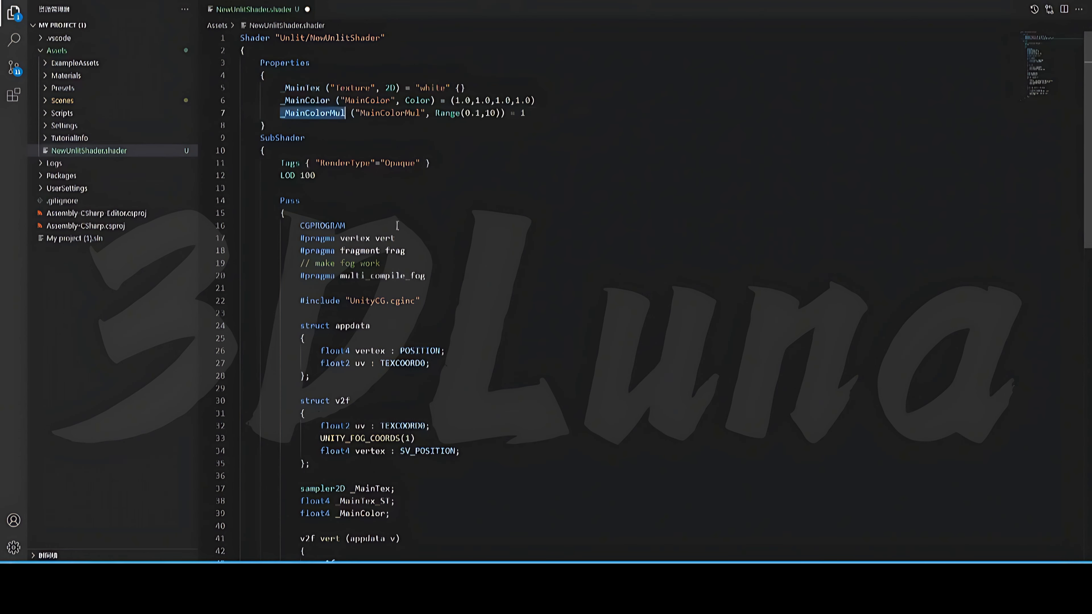
# - Declare the shader variable float _MainColorMul below float4 _MainColor in the Pass
pyautogui.scroll(-4, 429, 329)
pyautogui.click(398, 369)
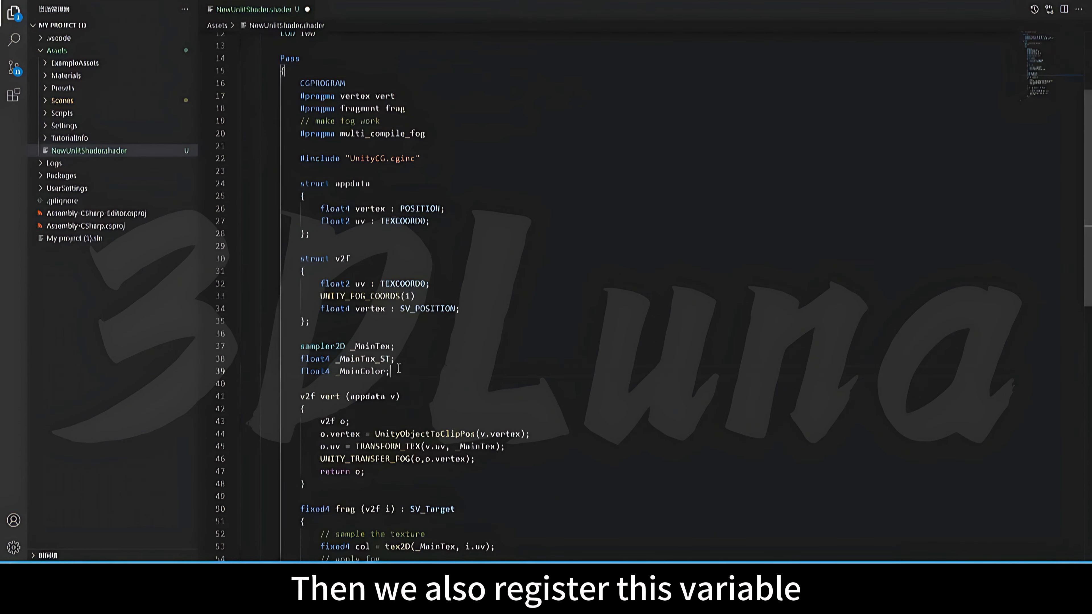
pyautogui.hotkey('ctrl', 'c')
pyautogui.hotkey('ctrl', 'v')
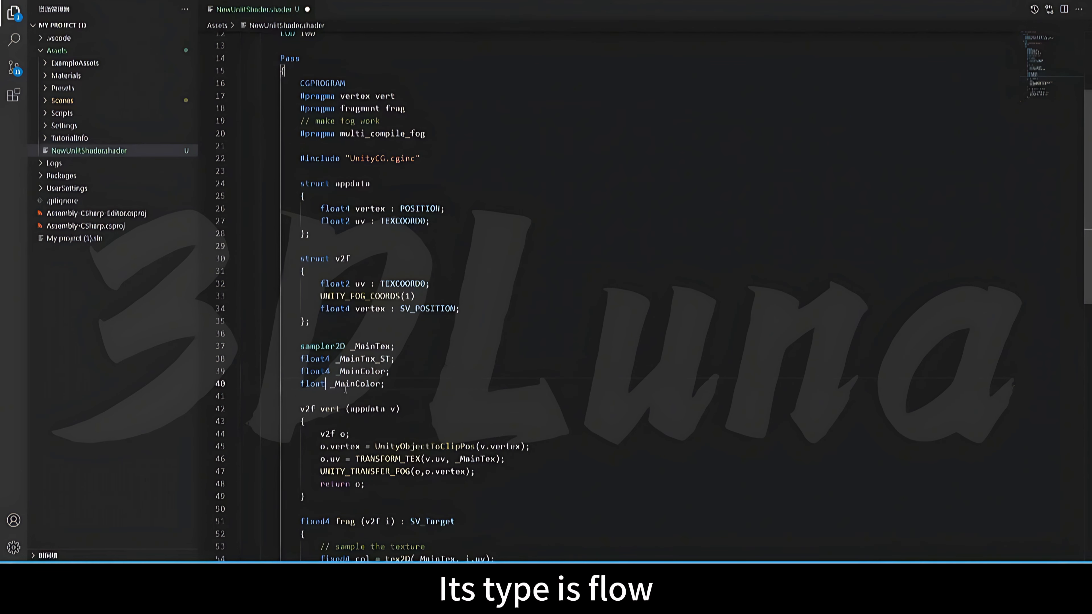
pyautogui.click(380, 386)
pyautogui.write('Mul')
# - Start a fixed4 fragColor assignment on a new line above the return statement of the frag function
pyautogui.scroll(-8, 411, 385)
pyautogui.click(400, 394)
pyautogui.scroll(3, 396, 396)
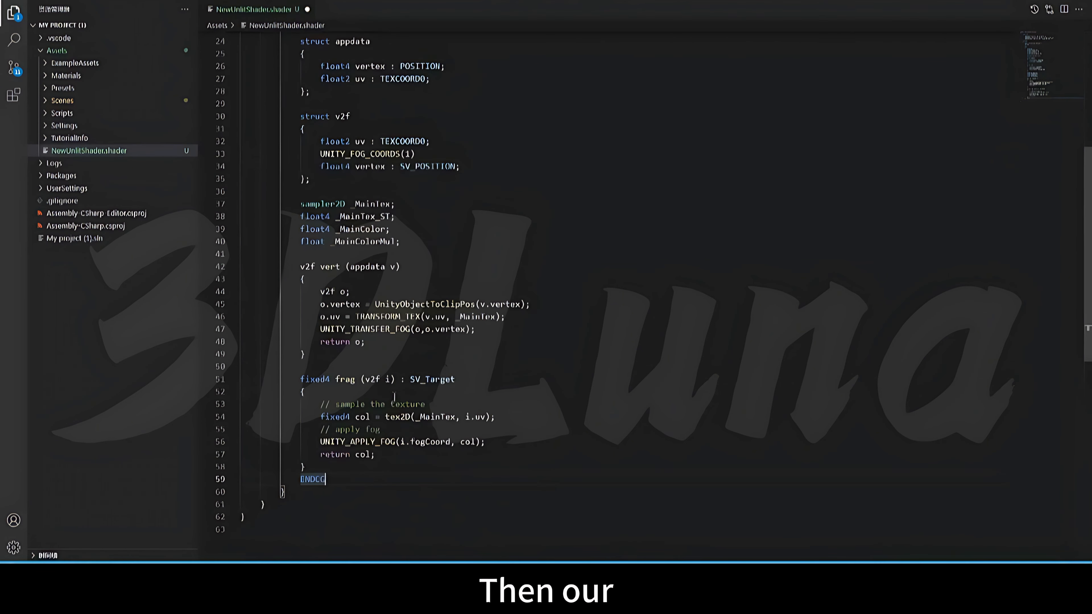
pyautogui.moveTo(295, 379); pyautogui.dragTo(307, 467)
pyautogui.click(352, 454)
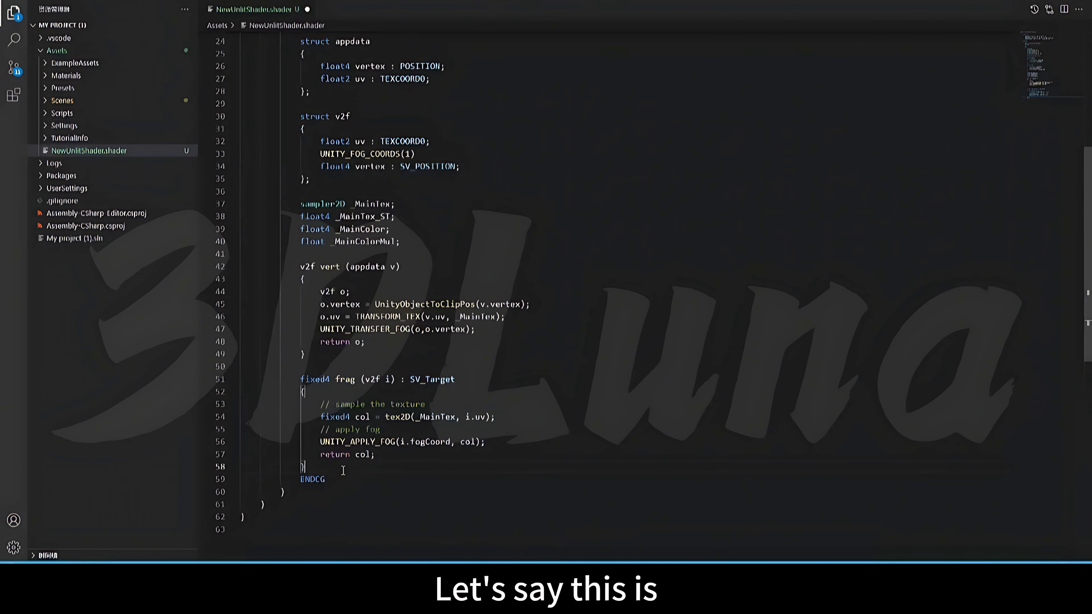
pyautogui.moveTo(314, 417); pyautogui.dragTo(500, 416)
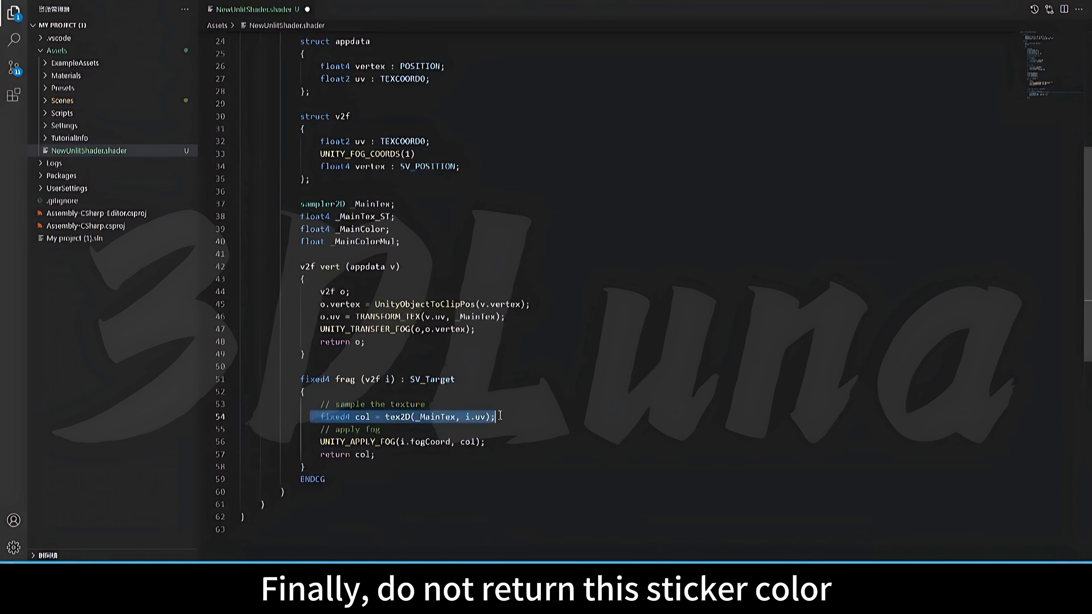
pyautogui.doubleClick(364, 455)
pyautogui.click(509, 442)
pyautogui.press('Return')
pyautogui.write('fixed4')
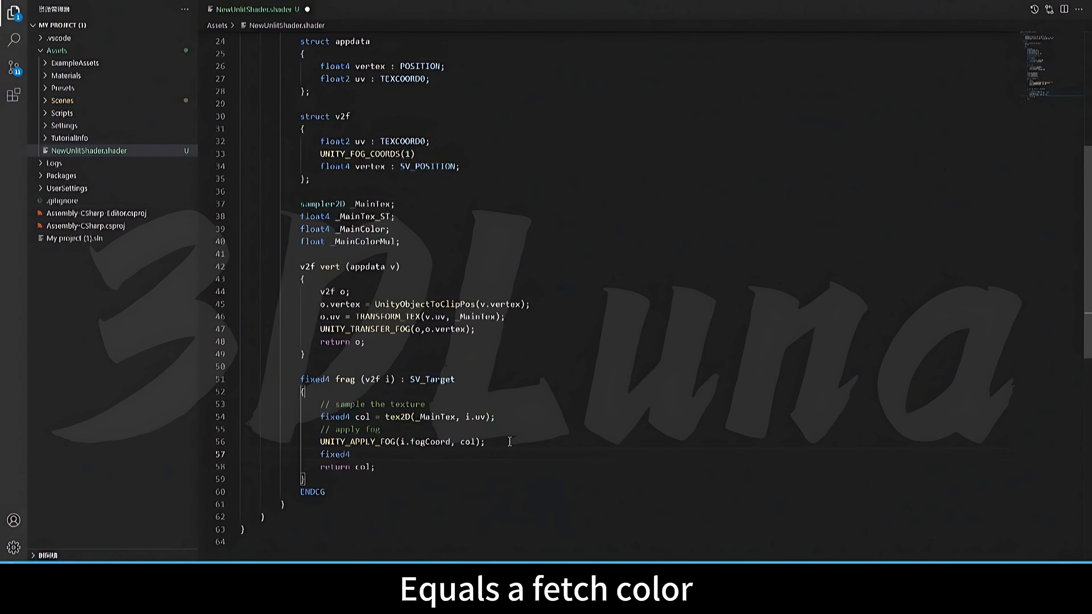
pyautogui.write(' frag')
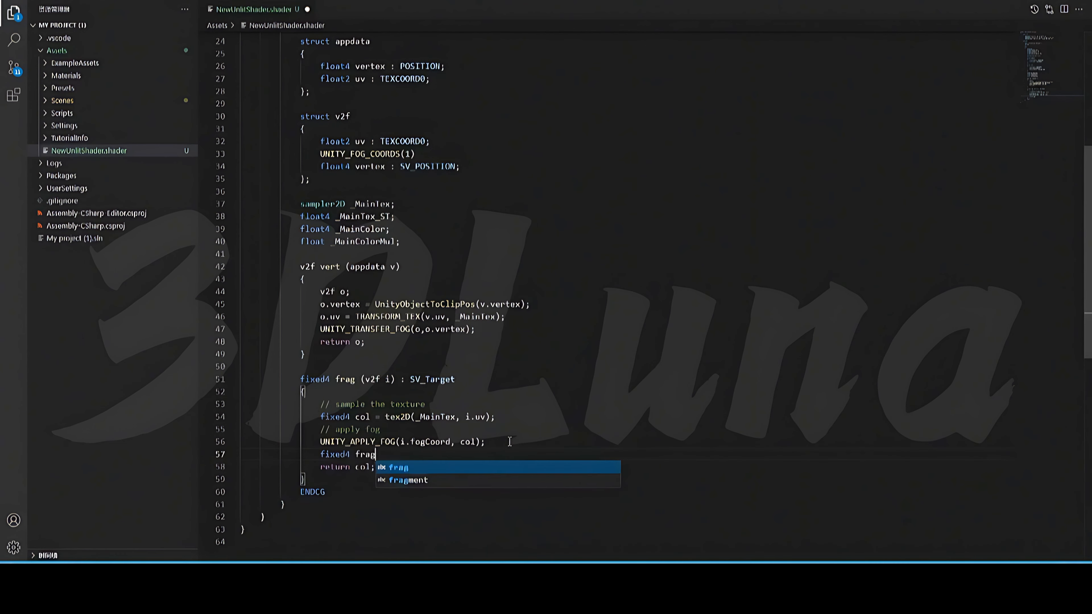
pyautogui.write('Colo =')
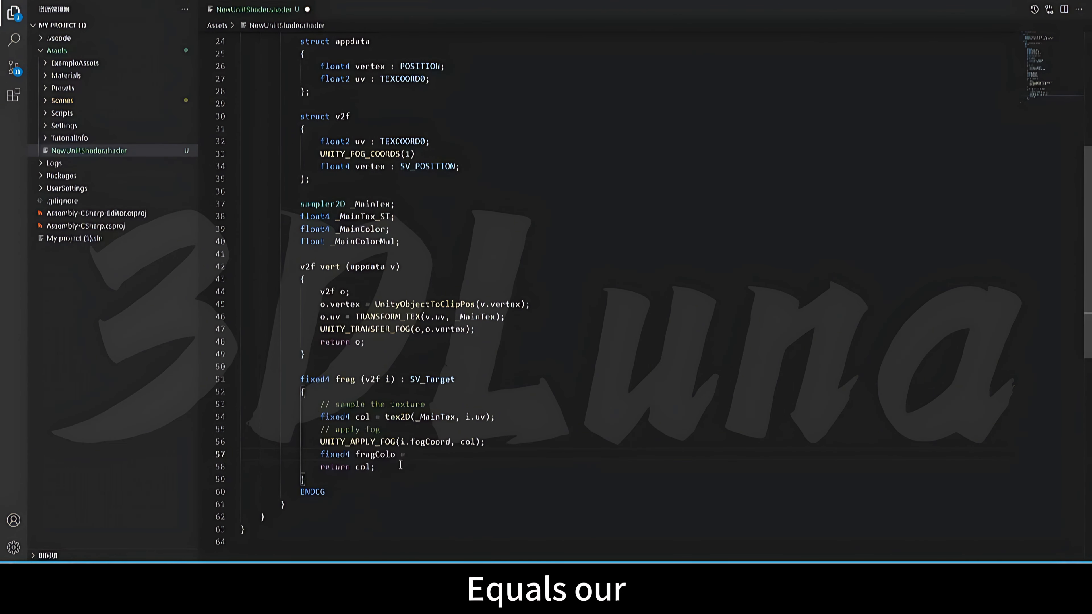
# - Assign _MainColor* _MainColorMul to fragColor and make the frag function return fragColor instead of col
pyautogui.doubleClick(376, 229)
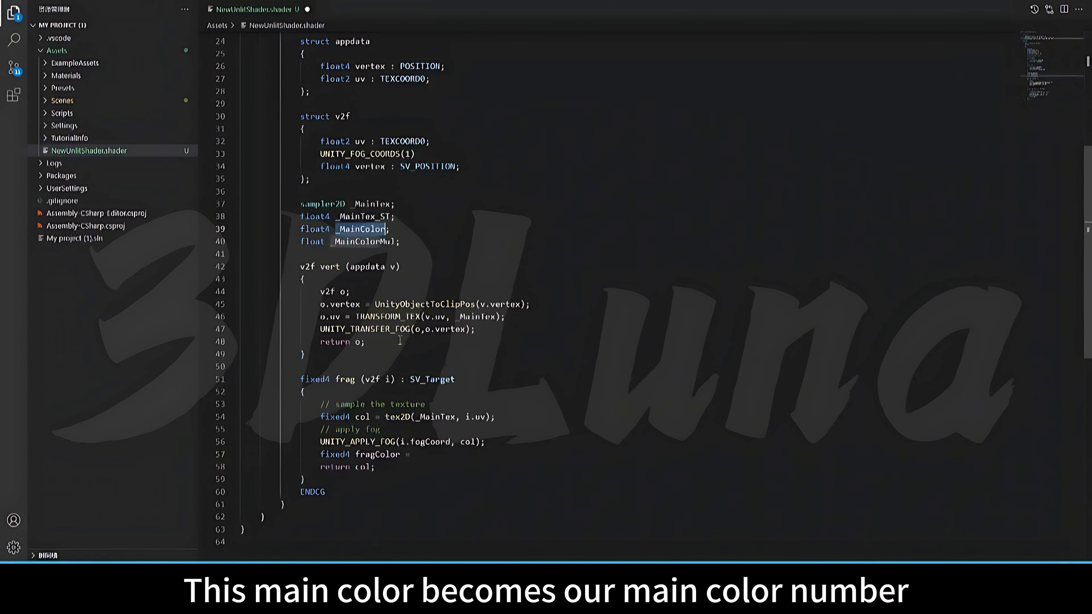
pyautogui.click(431, 456)
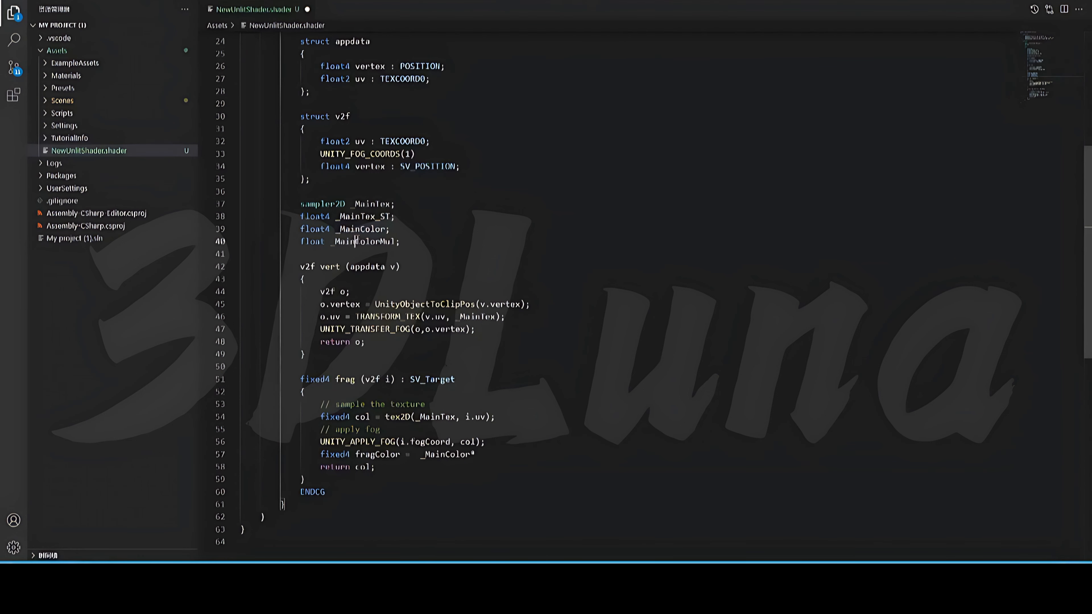
pyautogui.write(';')
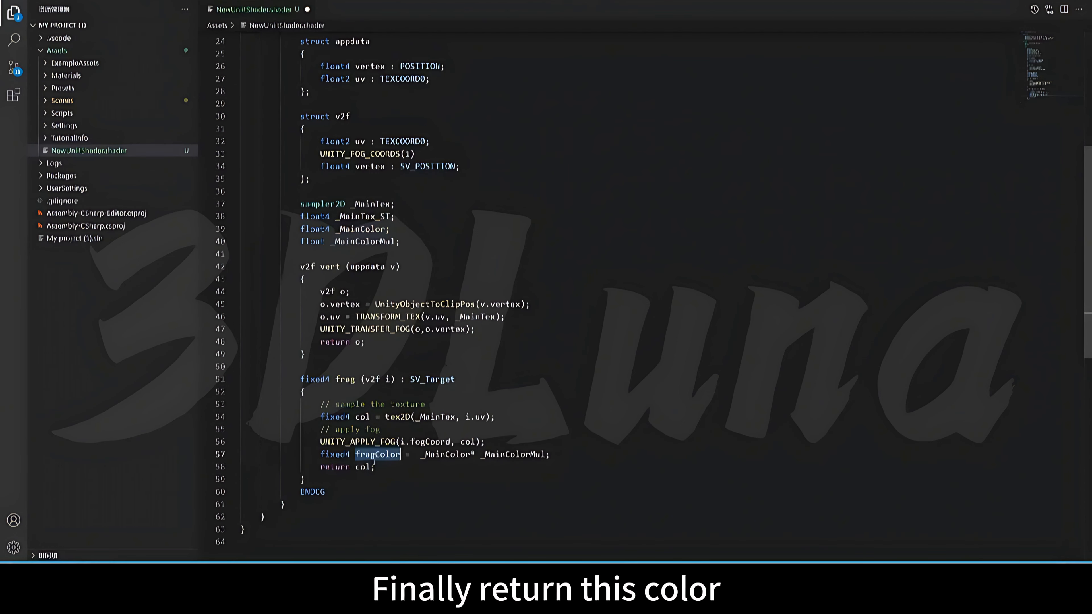
pyautogui.doubleClick(364, 467)
pyautogui.hotkey('ctrl', 'v')
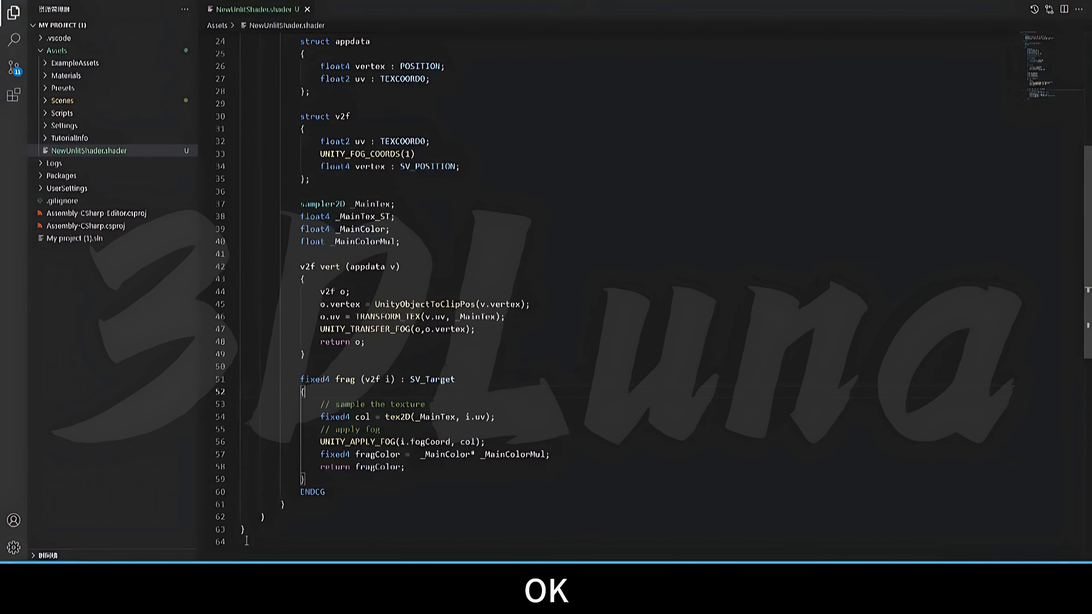
# - Switch to Unity and set the shield2 material's MainColor to light red FF7878
pyautogui.click(246, 586)
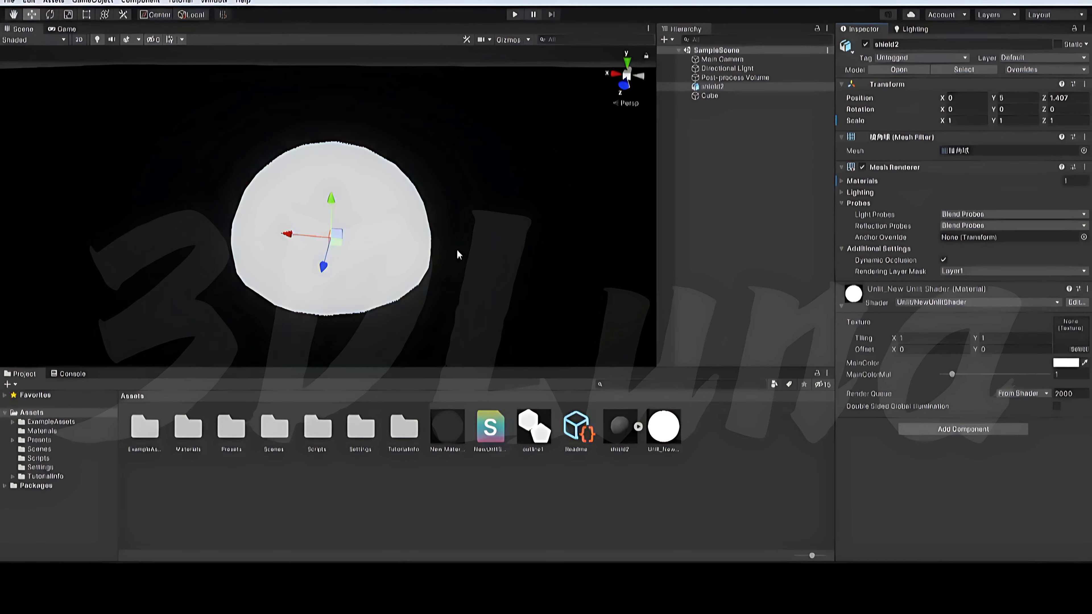
pyautogui.moveTo(458, 250); pyautogui.dragTo(509, 253, button='right')
pyautogui.click(1059, 365)
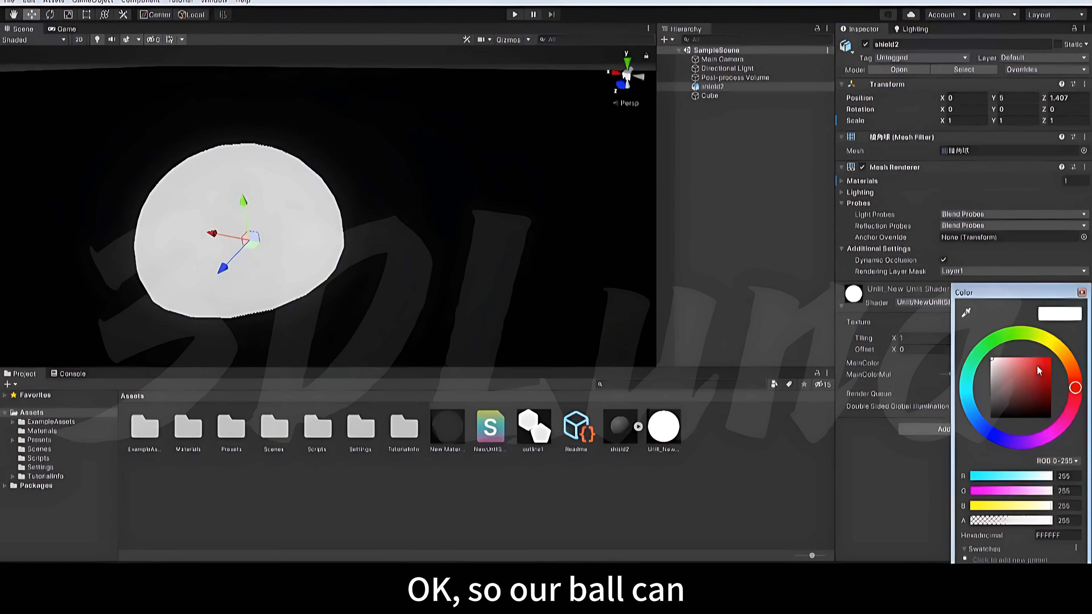
pyautogui.moveTo(1038, 366)
pyautogui.mouseDown()
pyautogui.moveTo(1053, 390)
pyautogui.moveTo(999, 407)
pyautogui.moveTo(1054, 371)
pyautogui.moveTo(1041, 402)
pyautogui.moveTo(1049, 369)
pyautogui.moveTo(1028, 367)
pyautogui.moveTo(1022, 406)
pyautogui.moveTo(1002, 403)
pyautogui.moveTo(1043, 366)
pyautogui.moveTo(1025, 357)
pyautogui.mouseUp()
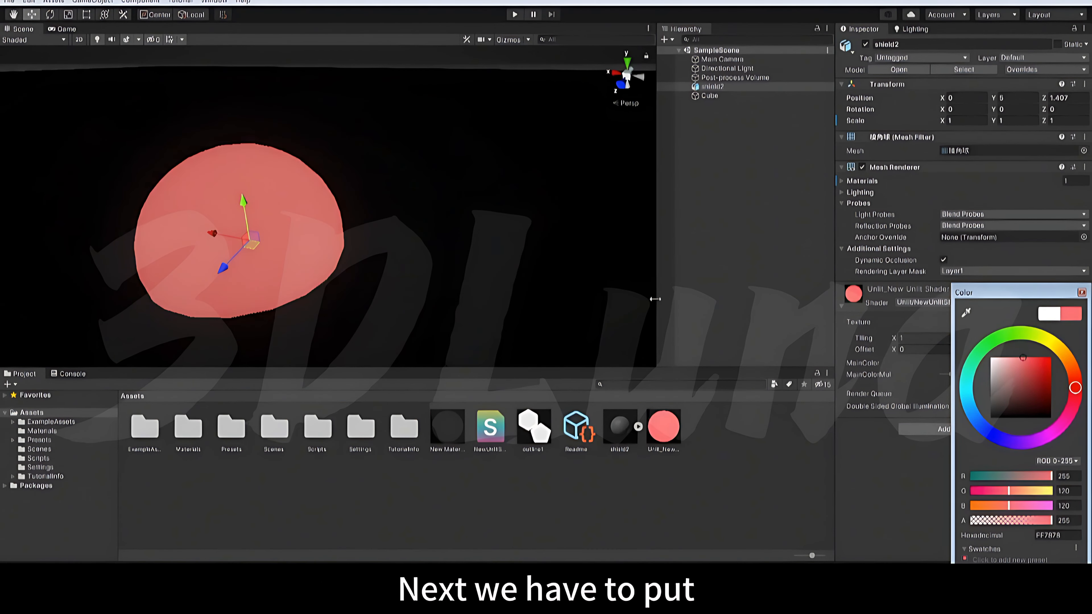
# - Inspect the outline1 texture from the project assets and view the shield sphere from another angle
pyautogui.click(520, 447)
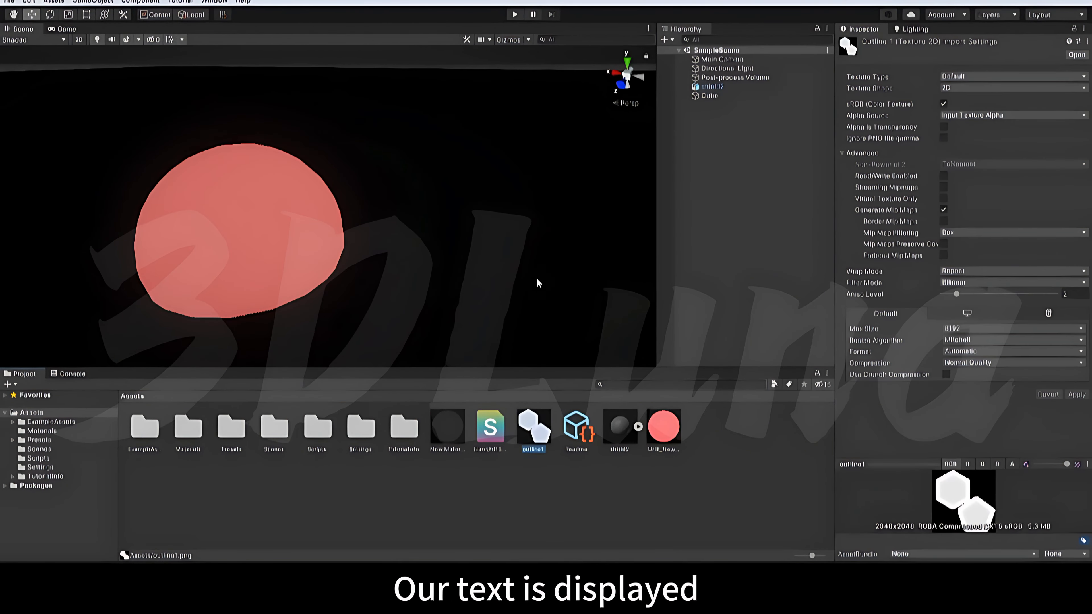
pyautogui.moveTo(538, 283); pyautogui.dragTo(460, 260, button='right')
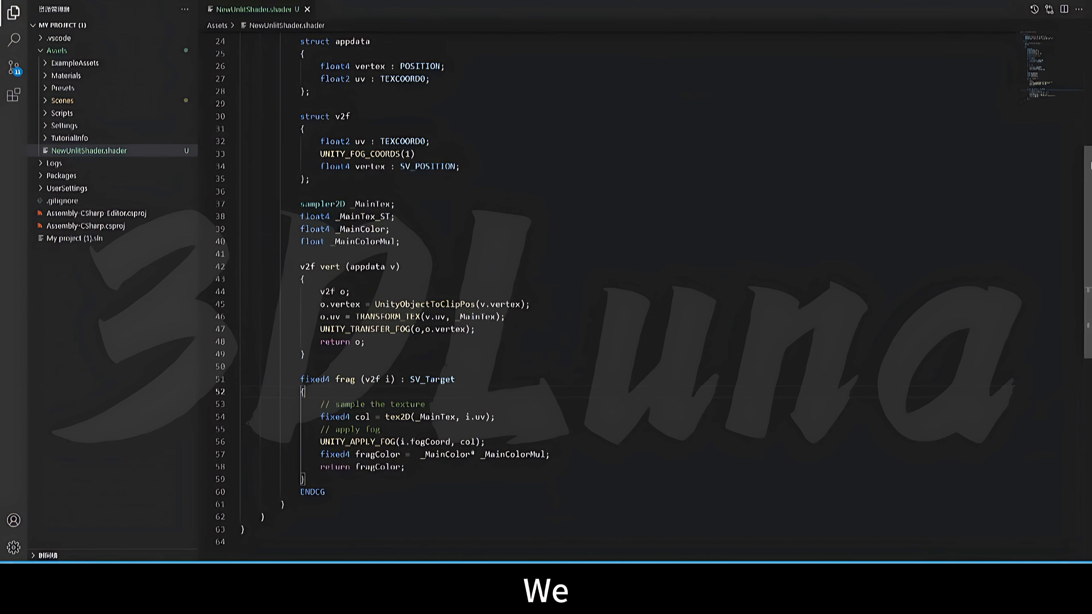
# - In NewUnlitShader.shader, duplicate the _MainColor and _MainColorMul property lines below the originals in Properties, separated by a blank line
pyautogui.scroll(7, 454, 63)
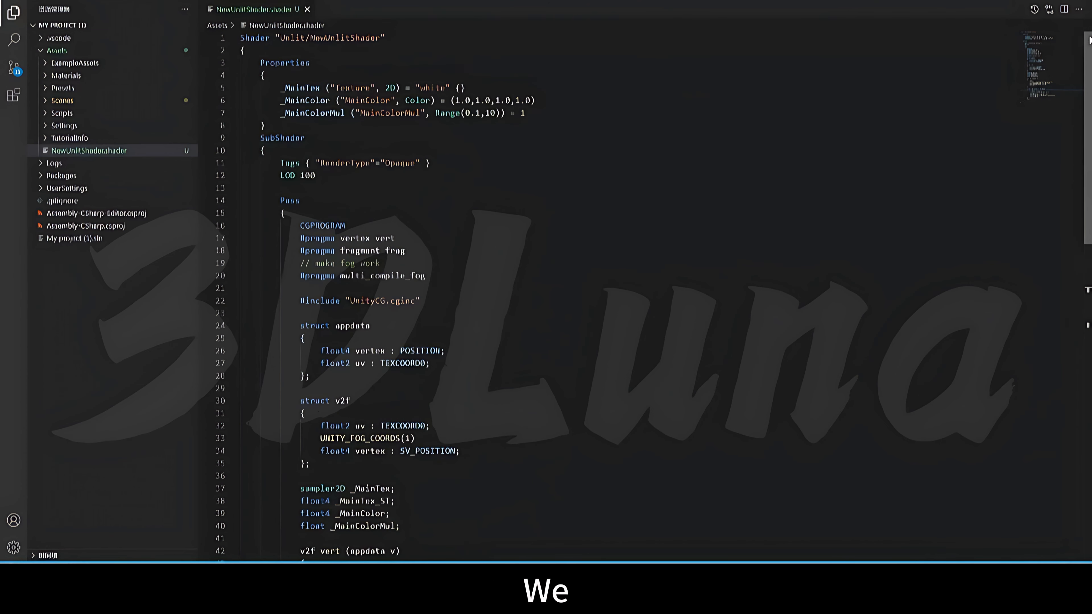
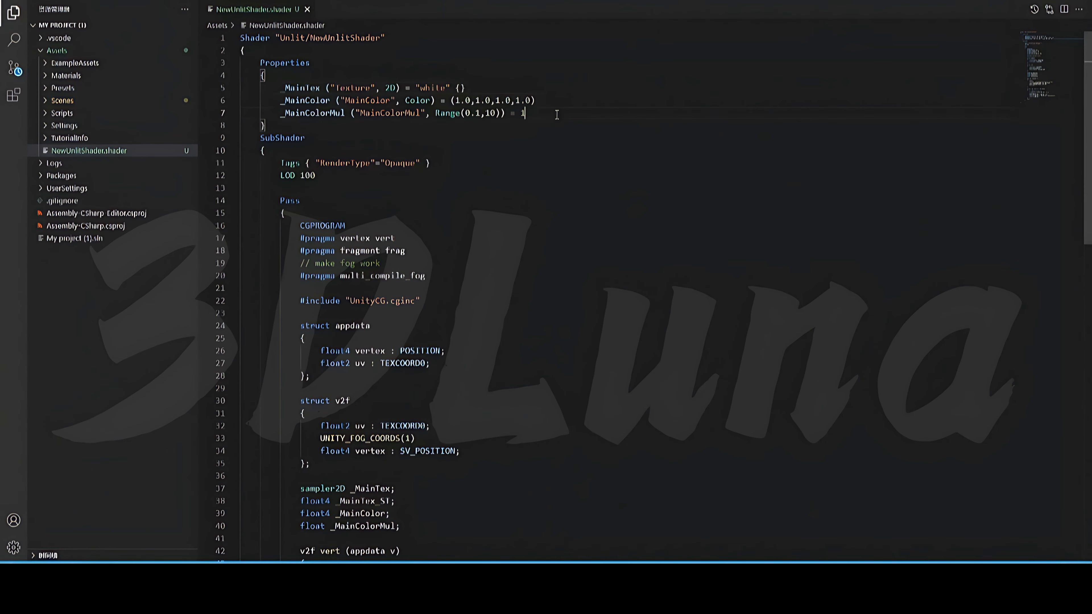
pyautogui.press('Return')
pyautogui.press('Return')
pyautogui.moveTo(556, 113); pyautogui.dragTo(248, 100)
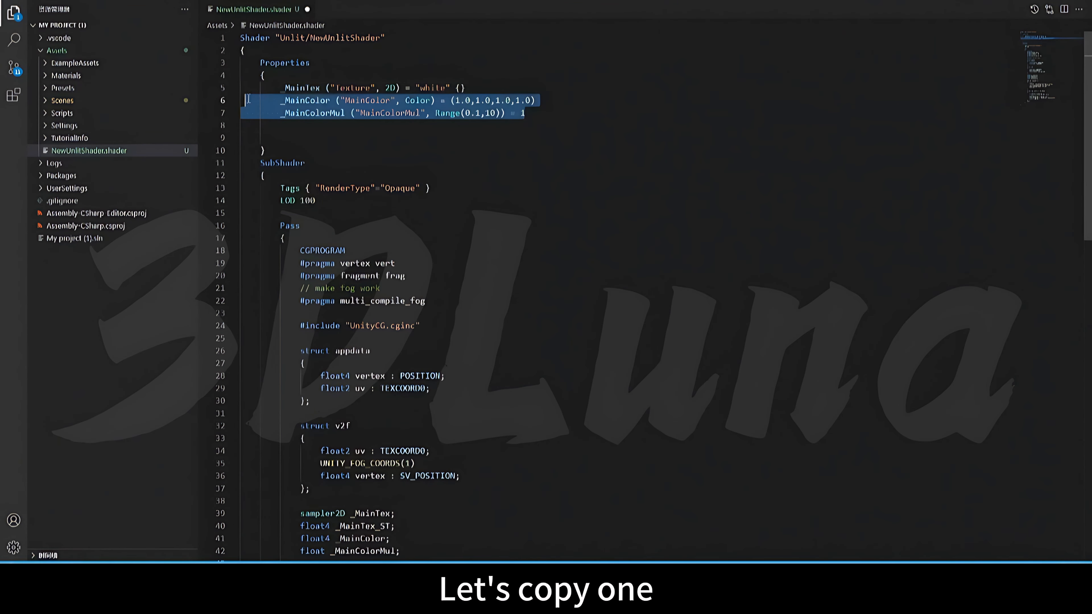
pyautogui.hotkey('ctrl', 'c')
pyautogui.click(377, 134)
pyautogui.hotkey('ctrl', 'v')
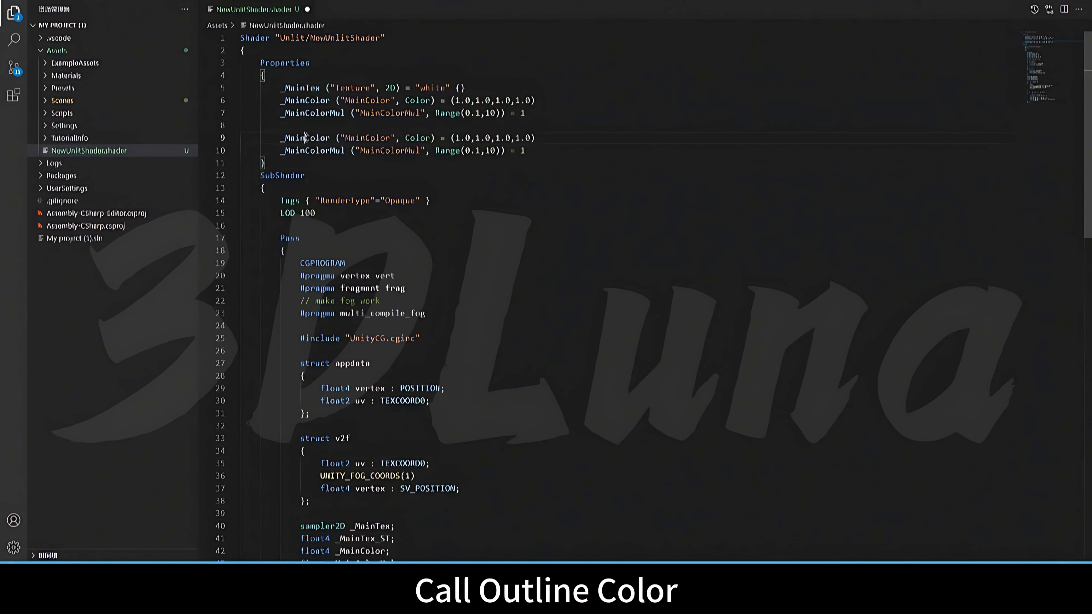
# - Rename the copied _MainColor property to _OutlineColor
pyautogui.click(305, 138)
pyautogui.press('BackSpace')
pyautogui.press('BackSpace')
pyautogui.press('BackSpace')
pyautogui.press('BackSpace')
pyautogui.write('Outl')
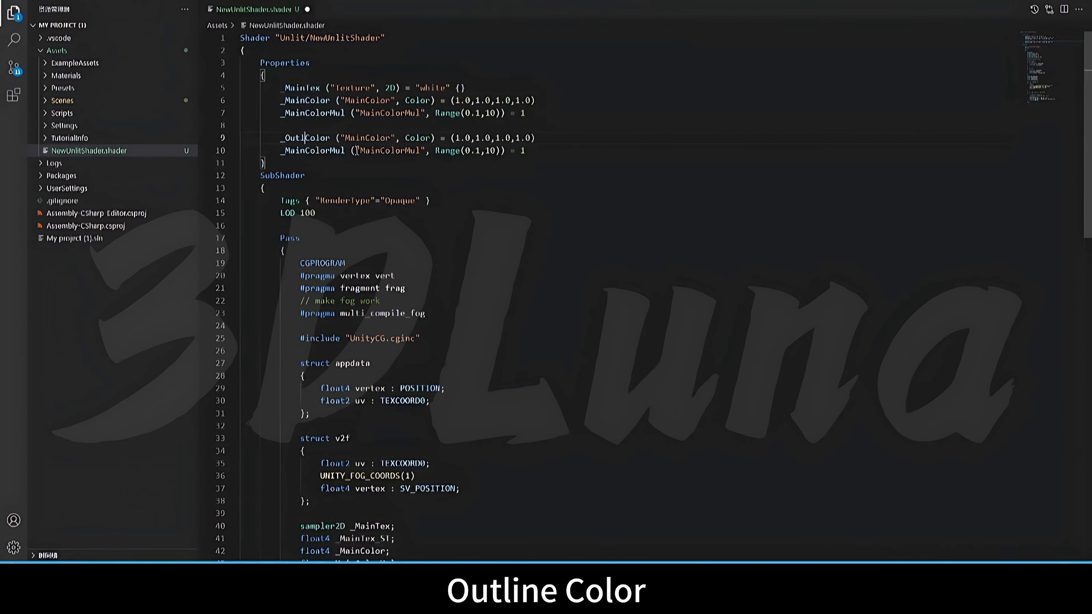
pyautogui.write('ine')
# - Change the _OutlineColor property's display name to "OutlineColor"
pyautogui.doubleClick(310, 137)
pyautogui.hotkey('ctrl', 'c')
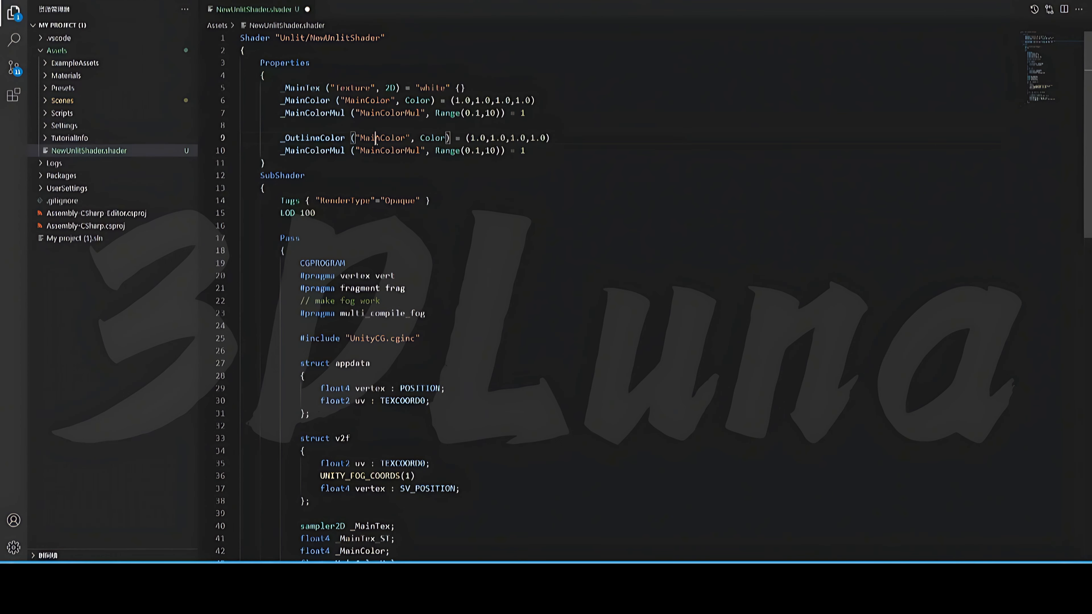
pyautogui.doubleClick(373, 138)
pyautogui.hotkey('ctrl', 'v')
pyautogui.click(365, 138)
pyautogui.press('BackSpace')
pyautogui.click(395, 139)
# - Rename the copied _MainColorMul property to _OutlineColorMul
pyautogui.click(321, 150)
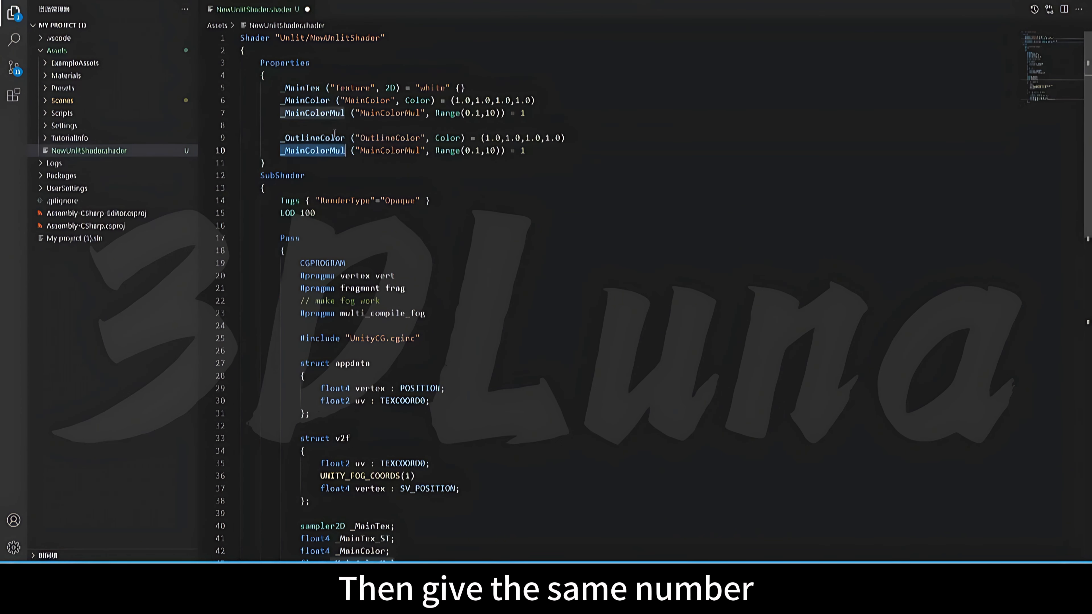
pyautogui.doubleClick(328, 140)
pyautogui.hotkey('ctrl', 'c')
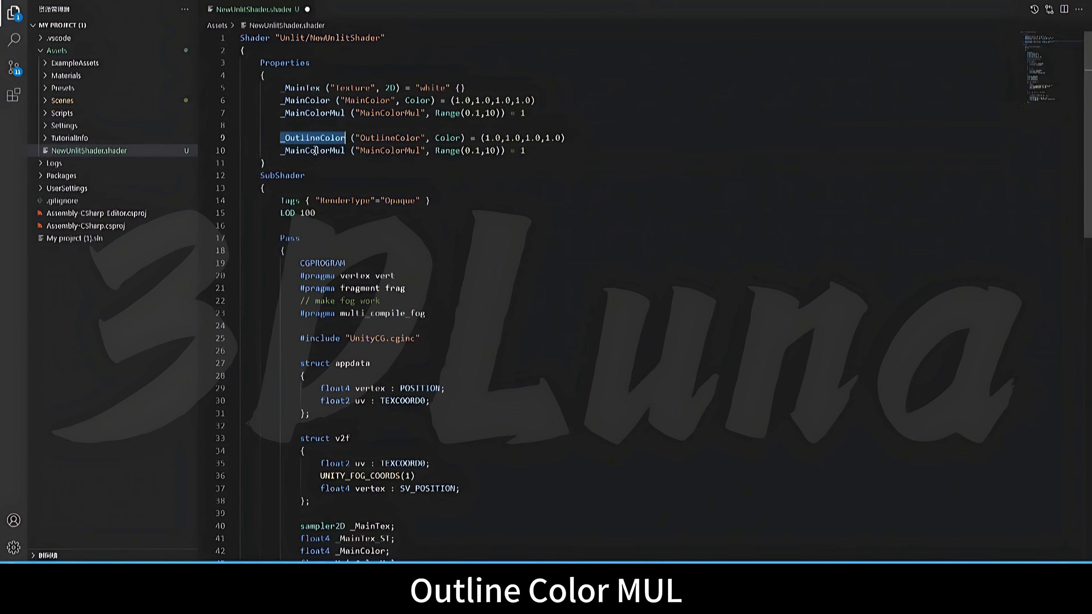
pyautogui.doubleClick(315, 150)
pyautogui.hotkey('ctrl', 'v')
pyautogui.write('Mul')
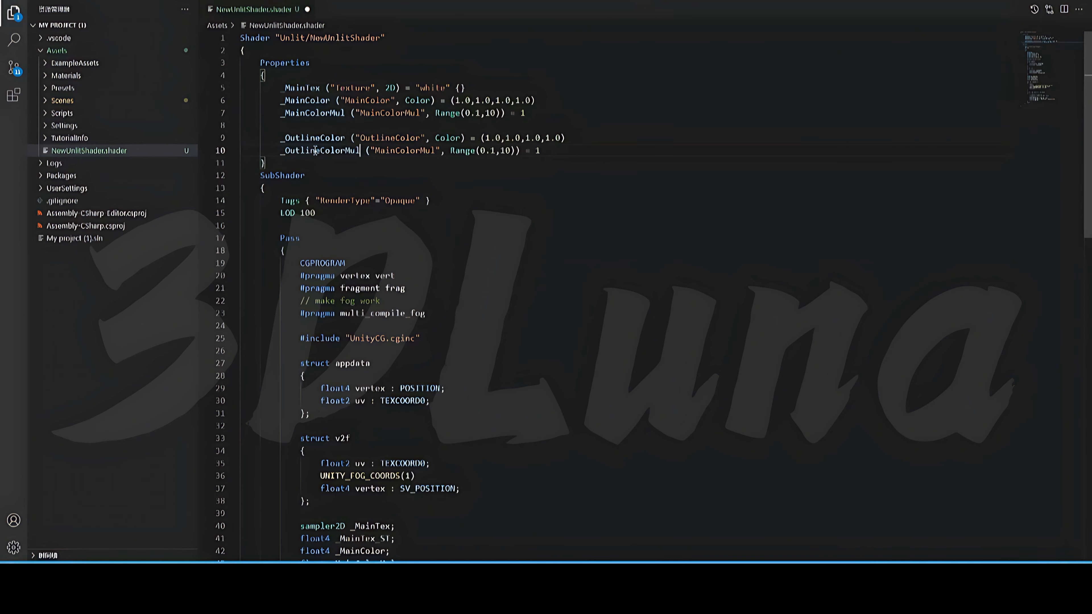
# - Change the _OutlineColorMul property's display name to "OutlineColorMul"
pyautogui.doubleClick(315, 151)
pyautogui.hotkey('ctrl', 'c')
pyautogui.doubleClick(387, 150)
pyautogui.hotkey('ctrl', 'v')
pyautogui.click(380, 154)
pyautogui.press('BackSpace')
pyautogui.click(366, 164)
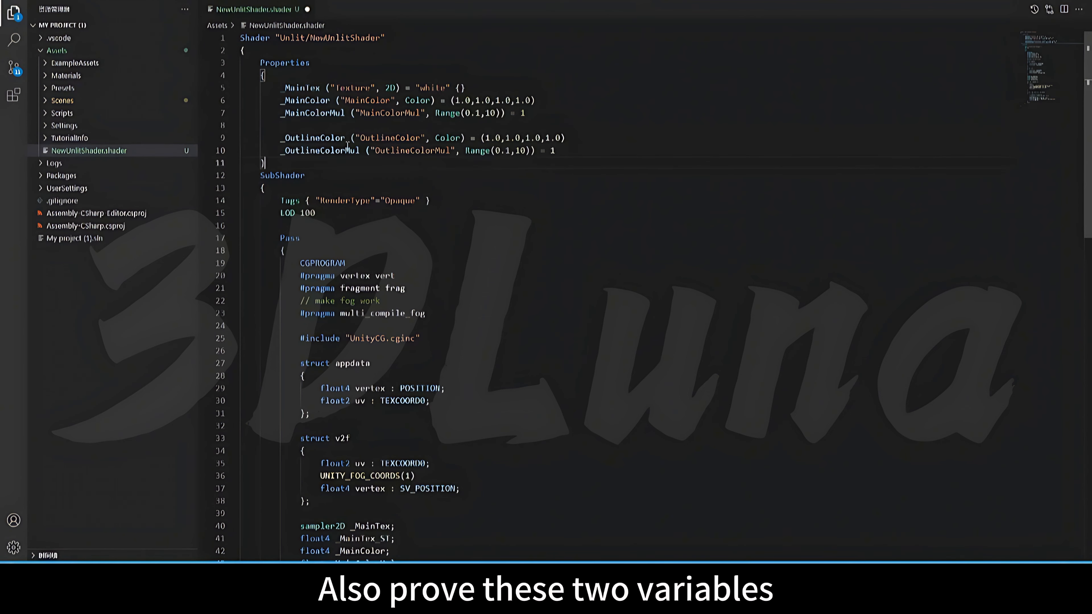
# - Duplicate the float4 _MainColor and float _MainColorMul declarations in the Pass, leaving a blank line below the originals
pyautogui.doubleClick(325, 139)
pyautogui.scroll(-3, 410, 292)
pyautogui.scroll(-3, 411, 293)
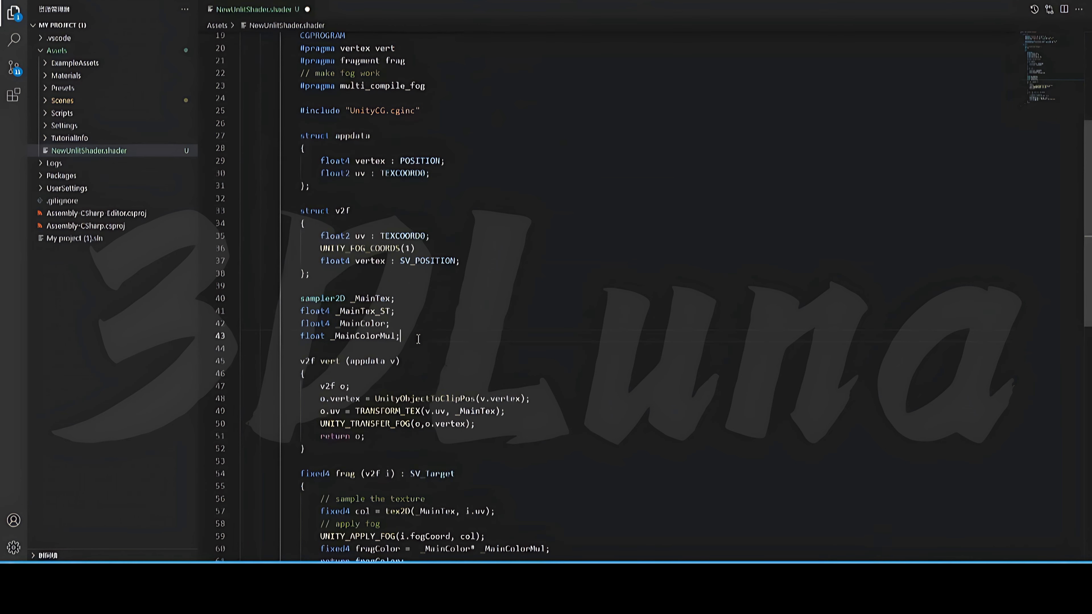
pyautogui.click(418, 339)
pyautogui.press('Return')
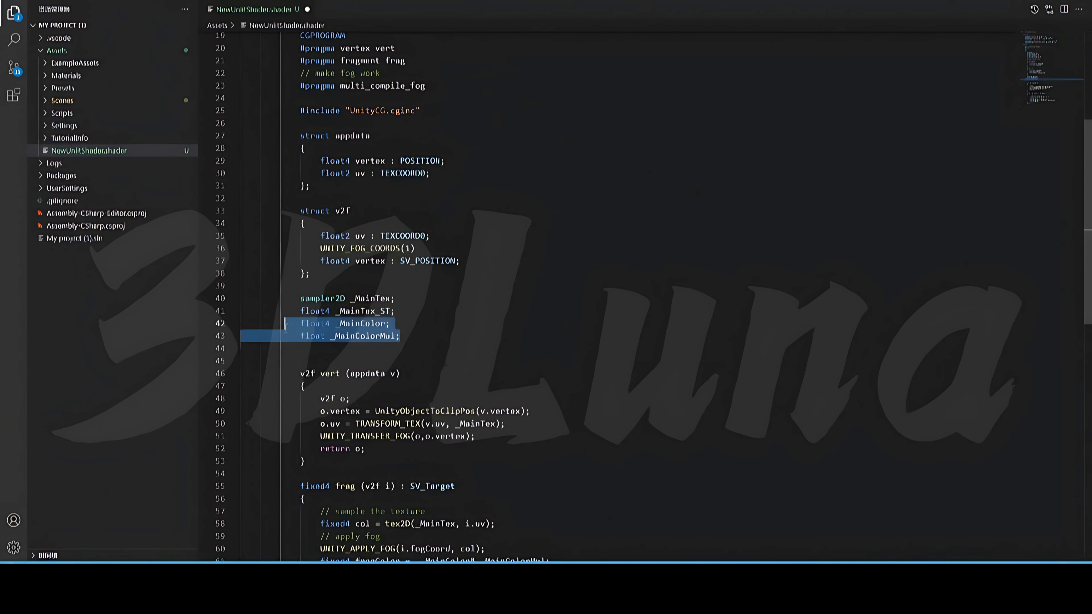
pyautogui.press('Return')
# - Rename the copied float4 variable declaration in the Pass to _OutlineColor
pyautogui.scroll(6, 352, 176)
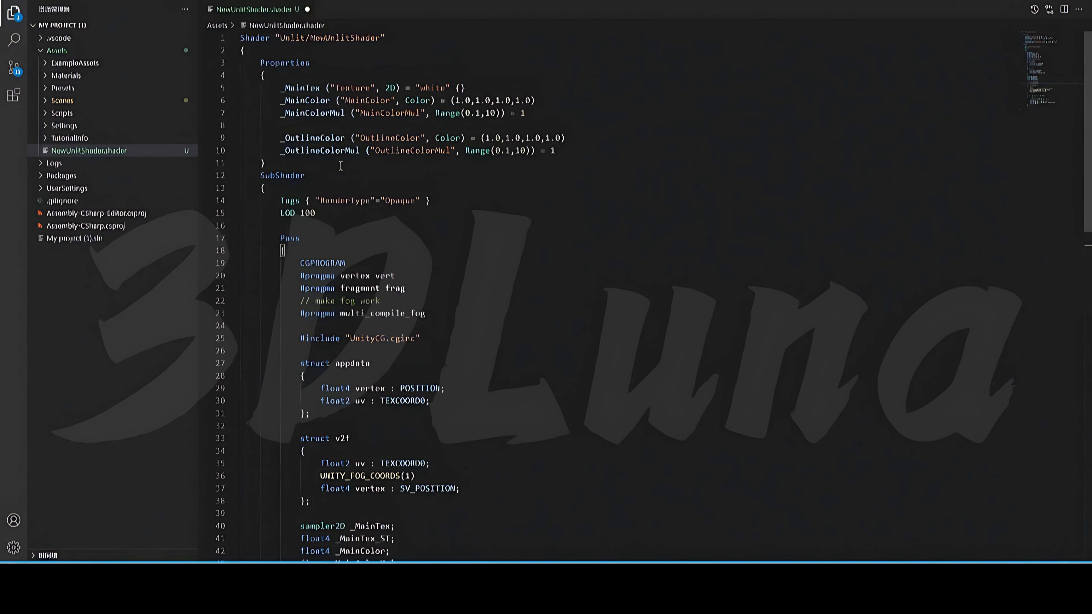
pyautogui.doubleClick(308, 135)
pyautogui.scroll(-3, 341, 173)
pyautogui.click(372, 476)
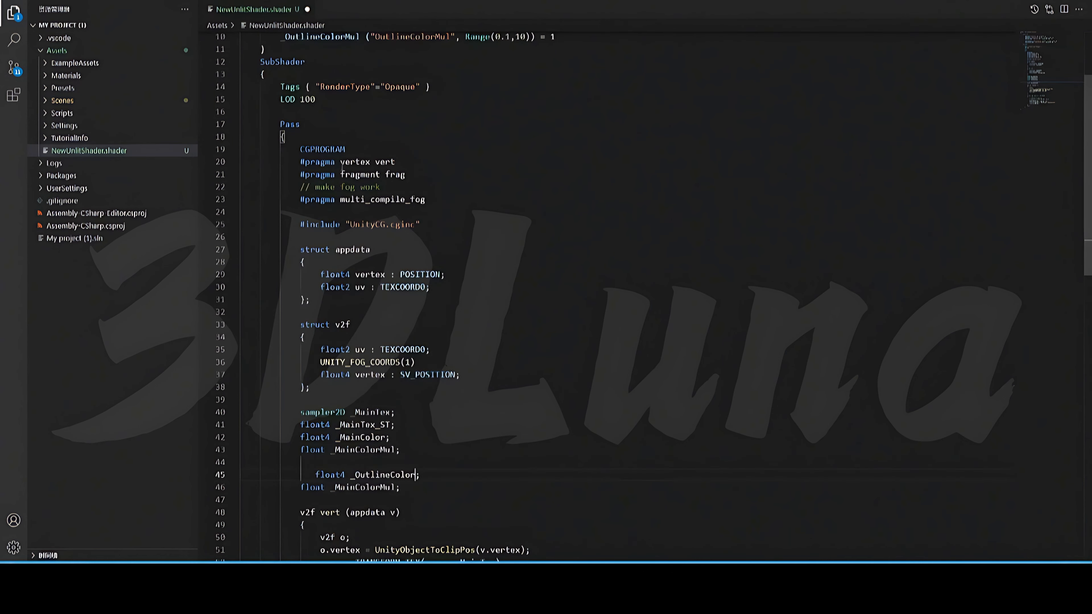
# - Rename the copied float variable declaration in the Pass to _OutlineColorMul
pyautogui.scroll(3, 335, 151)
pyautogui.doubleClick(312, 151)
pyautogui.hotkey('ctrl', 'c')
pyautogui.scroll(-4, 326, 172)
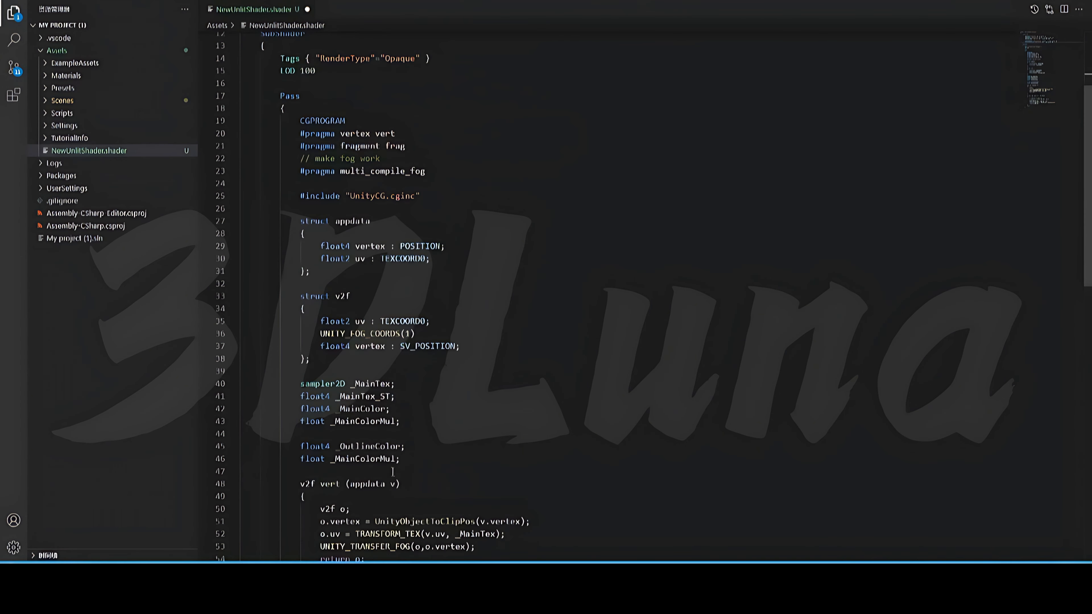
pyautogui.doubleClick(366, 459)
pyautogui.hotkey('ctrl', 'v')
pyautogui.scroll(-4, 428, 337)
pyautogui.click(428, 332)
# - Append + col to the fragColor expression in the frag function, after _MainColorMul
pyautogui.scroll(-6, 429, 338)
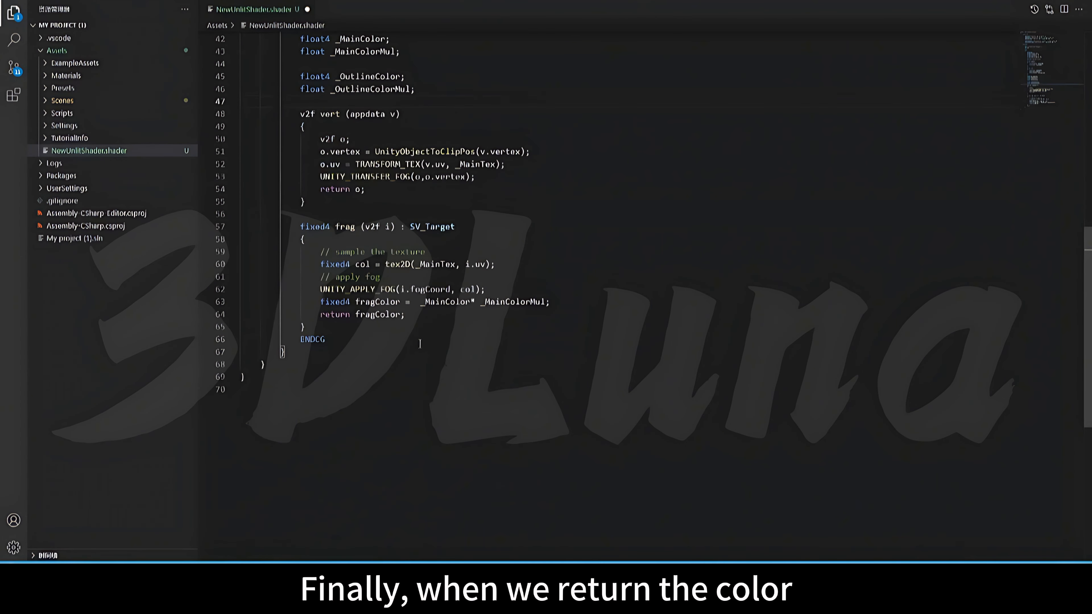
pyautogui.press('Left')
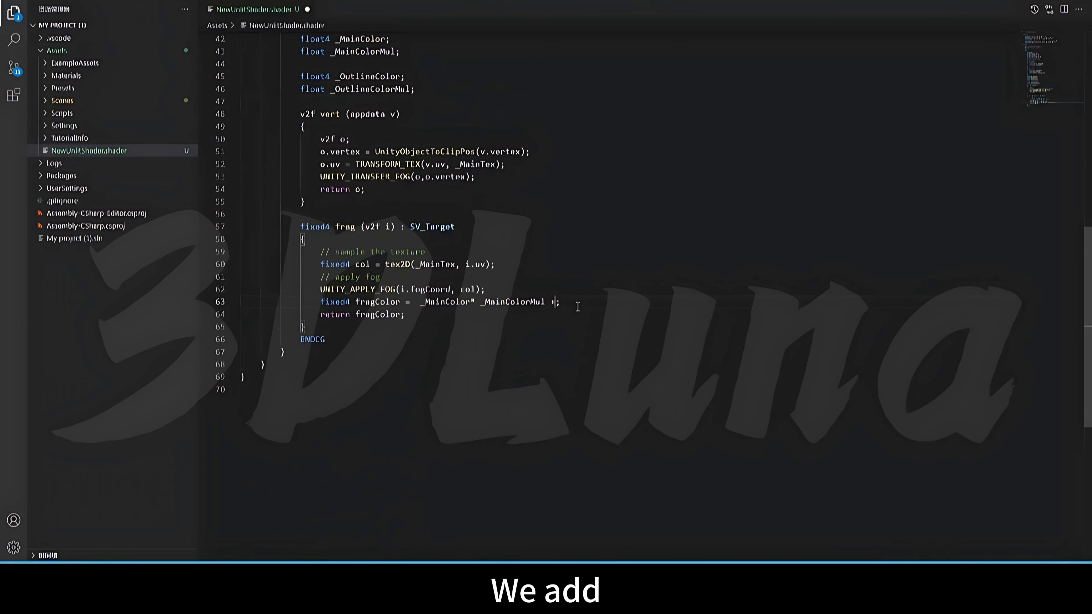
pyautogui.write('+')
pyautogui.click(586, 301)
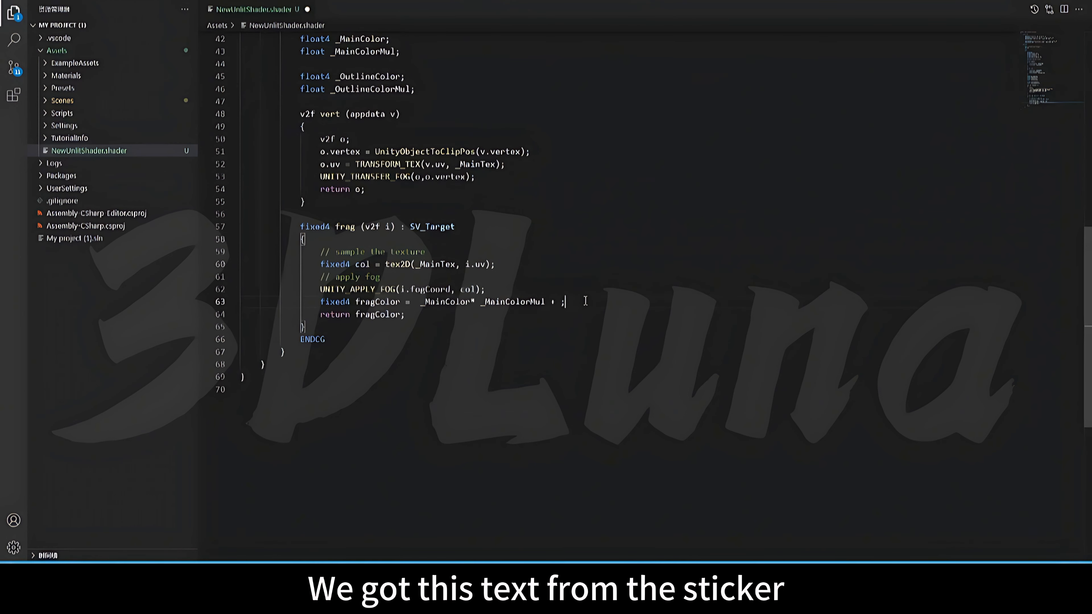
pyautogui.write('col')
# - Multiply col by _OutlineColor * _OutlineColorMul in the fragColor expression and save the shader file
pyautogui.scroll(3, 585, 301)
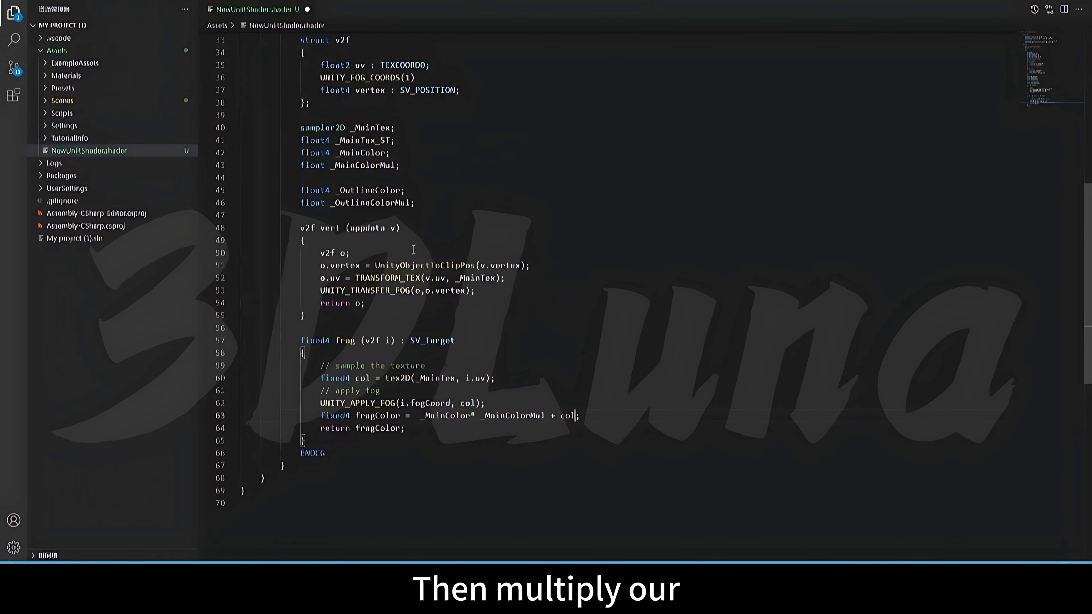
pyautogui.click(615, 418)
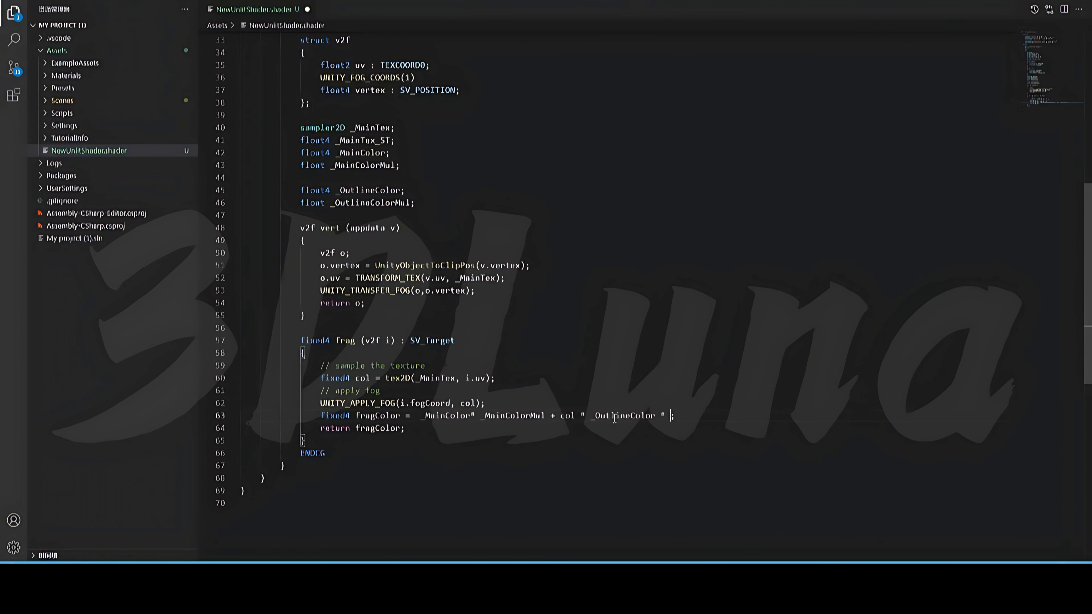
pyautogui.doubleClick(370, 202)
pyautogui.click(709, 417)
pyautogui.press('Left')
pyautogui.hotkey('ctrl', 'v')
pyautogui.hotkey('ctrl', 's')
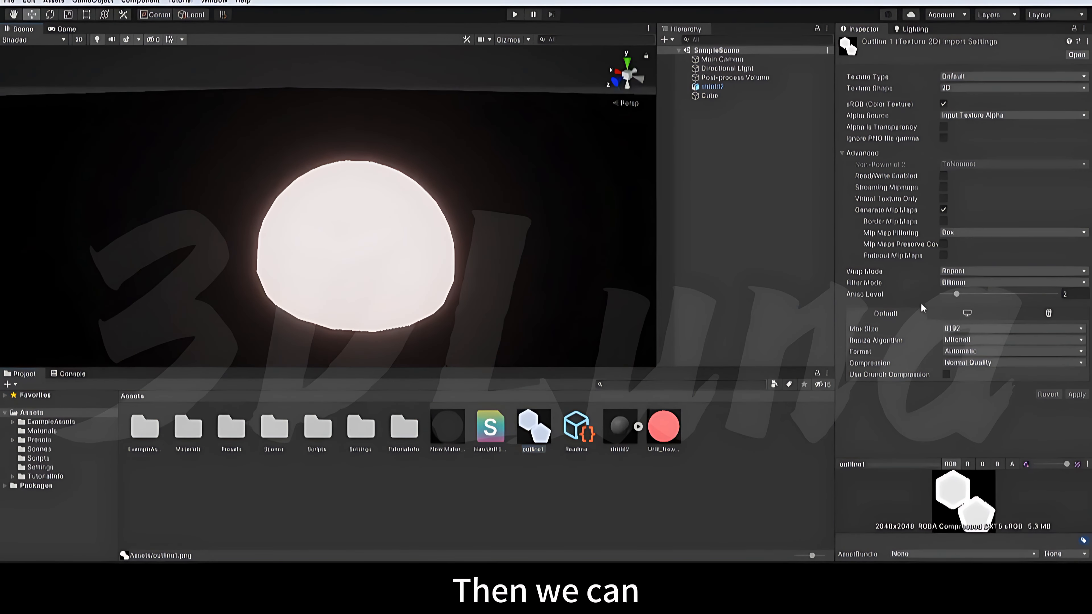
# - In Unity, assign the outline1 texture to the Texture slot of the shield2 object's material
pyautogui.click(713, 87)
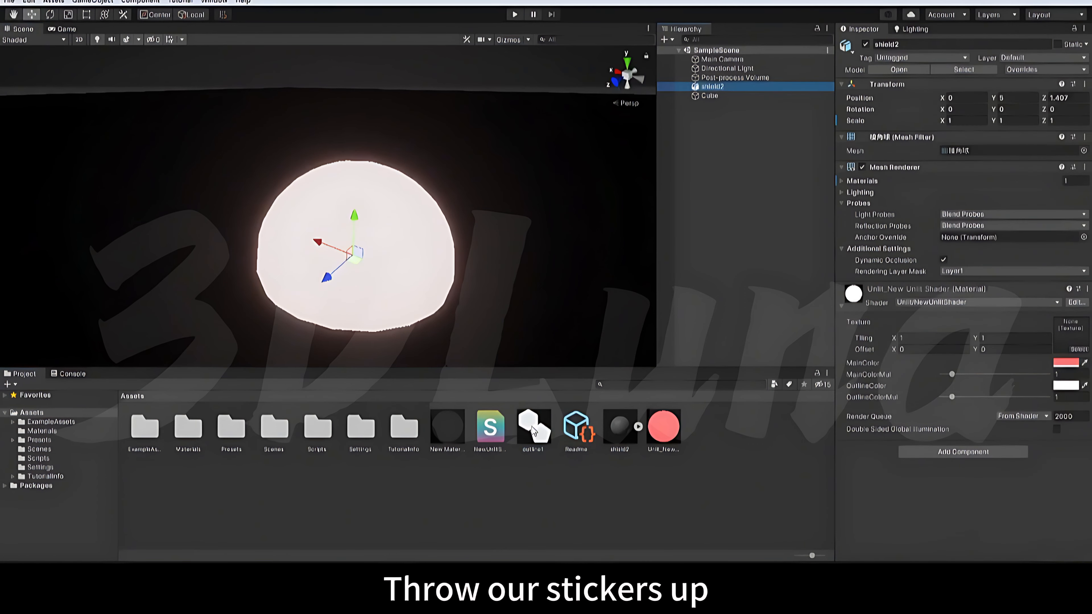
pyautogui.moveTo(533, 430); pyautogui.dragTo(1071, 335)
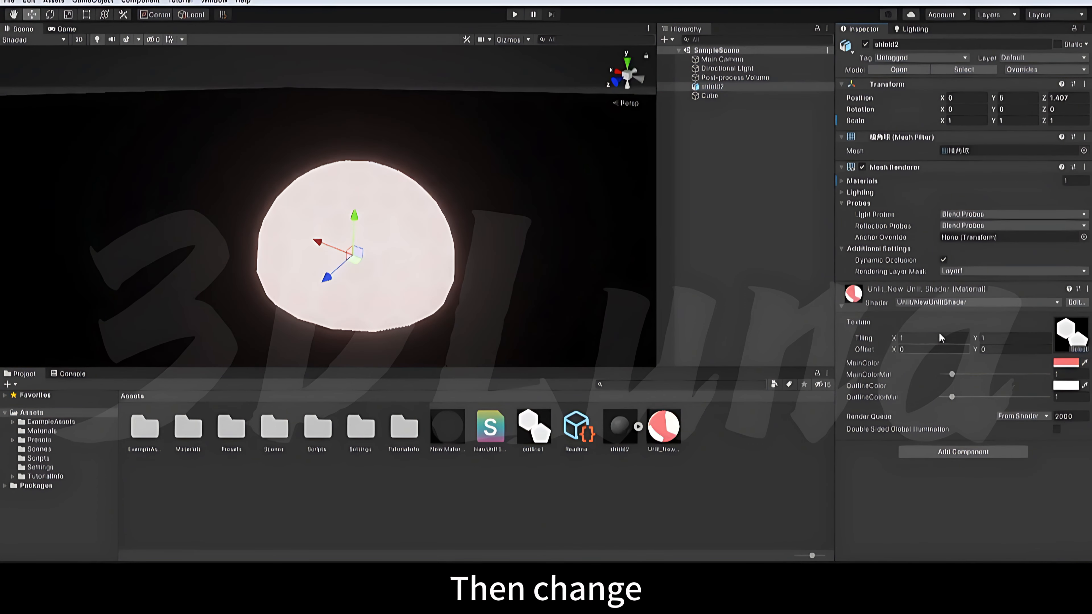
pyautogui.moveTo(571, 251); pyautogui.dragTo(568, 260, button='right')
pyautogui.moveTo(477, 189); pyautogui.dragTo(478, 177, button='right')
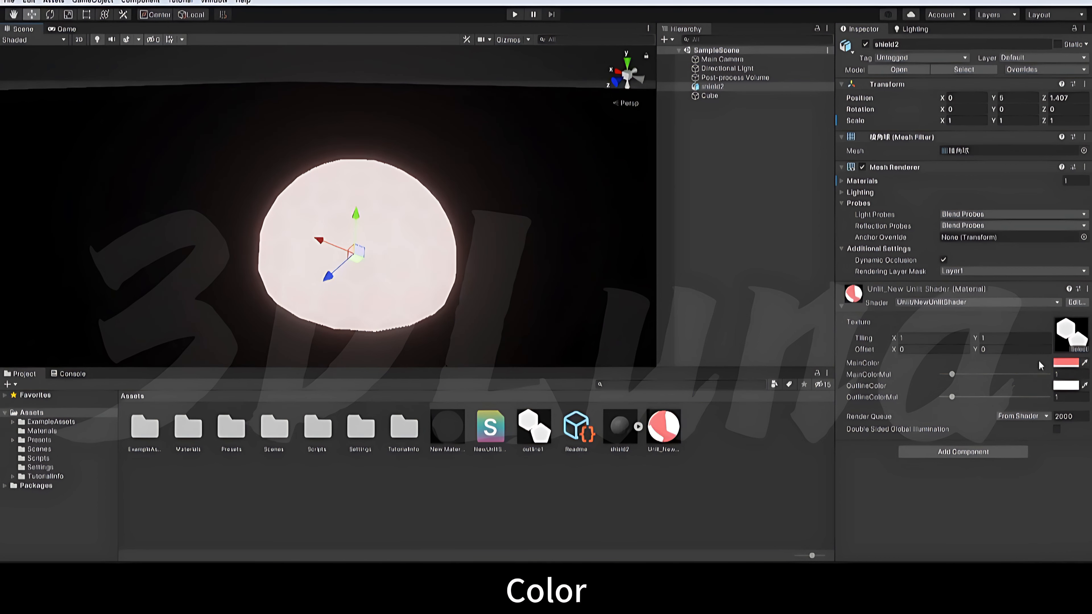
# - Set the shield2 material's MainColor to a dark blue
pyautogui.click(1066, 362)
pyautogui.click(1002, 442)
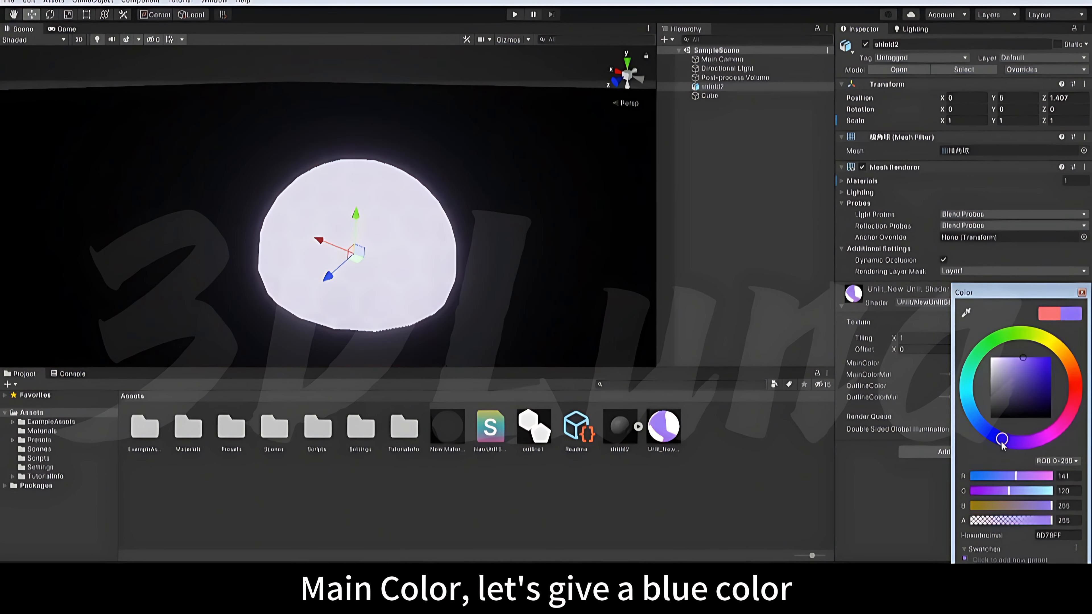
pyautogui.moveTo(1038, 389); pyautogui.dragTo(1053, 383)
pyautogui.moveTo(605, 229); pyautogui.dragTo(525, 234, button='right')
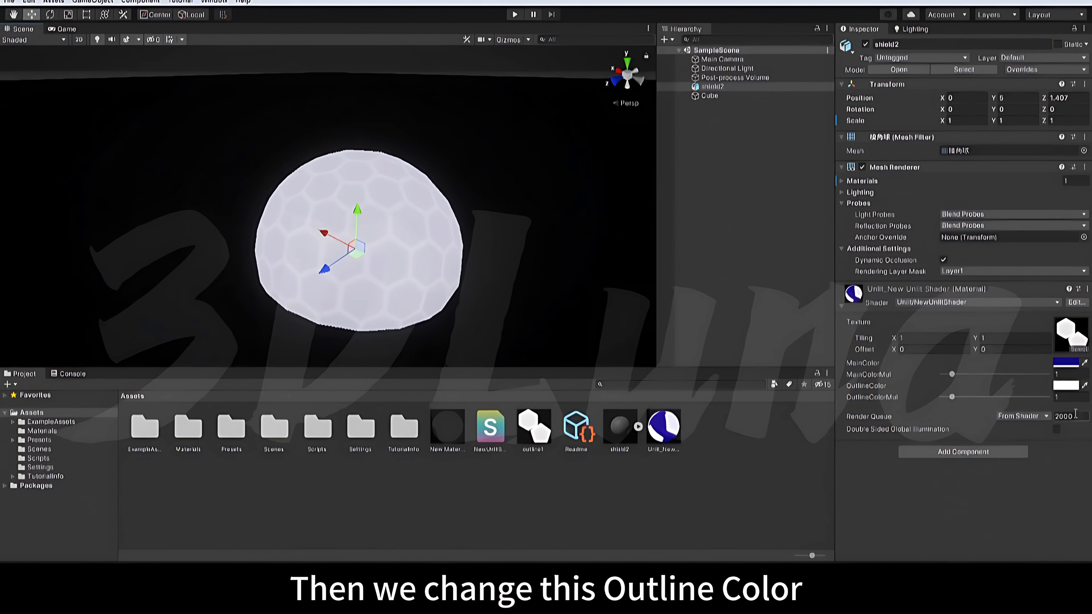
# - Set the shield2 material's OutlineColor to purple 6401A6
pyautogui.click(1063, 386)
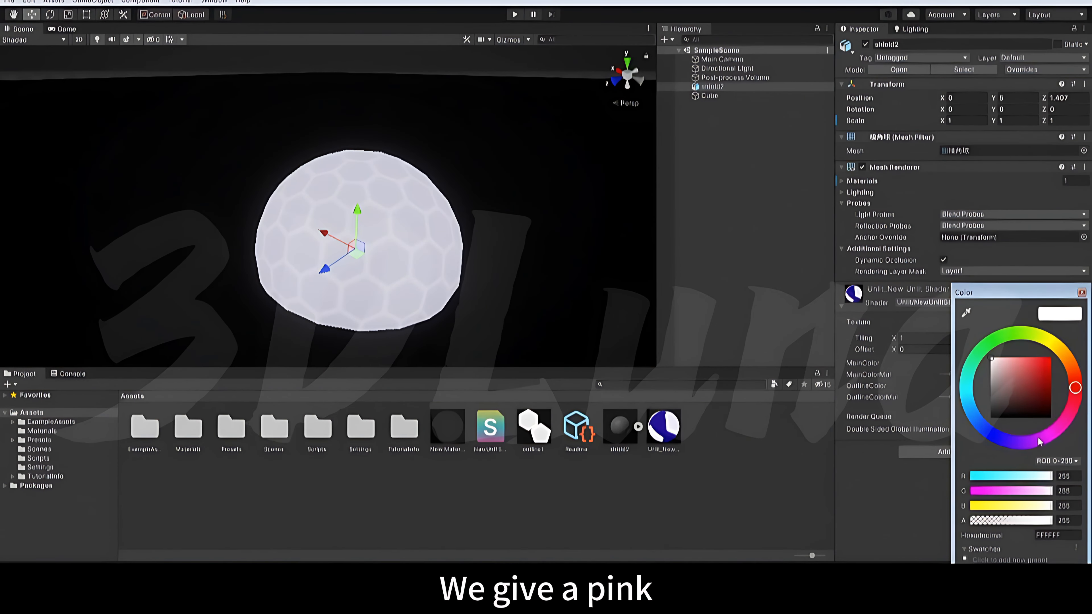
pyautogui.click(1039, 441)
pyautogui.moveTo(1049, 443); pyautogui.dragTo(1028, 446)
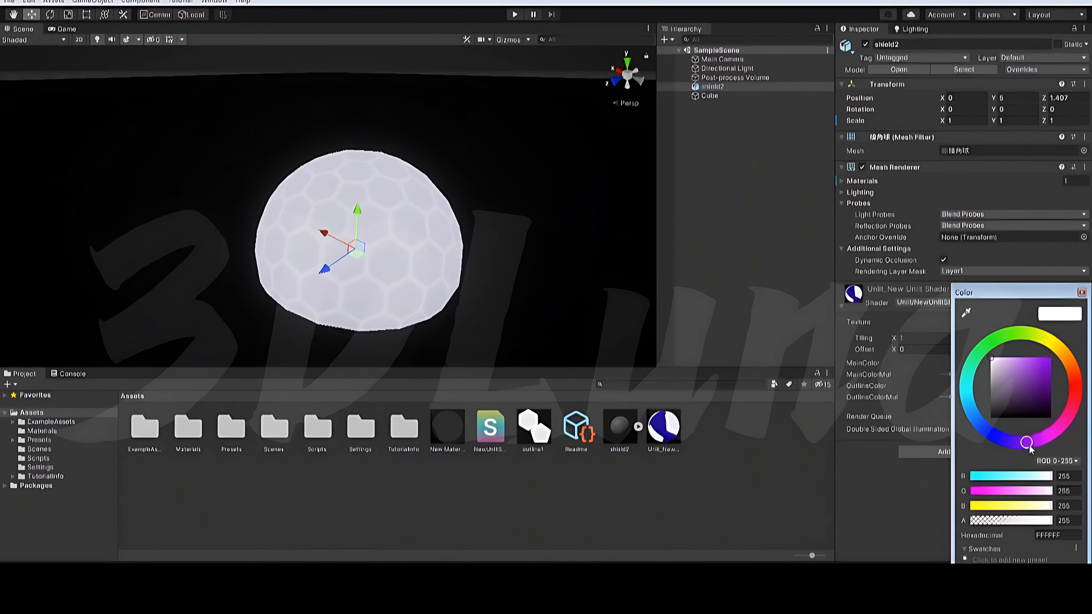
pyautogui.click(1051, 374)
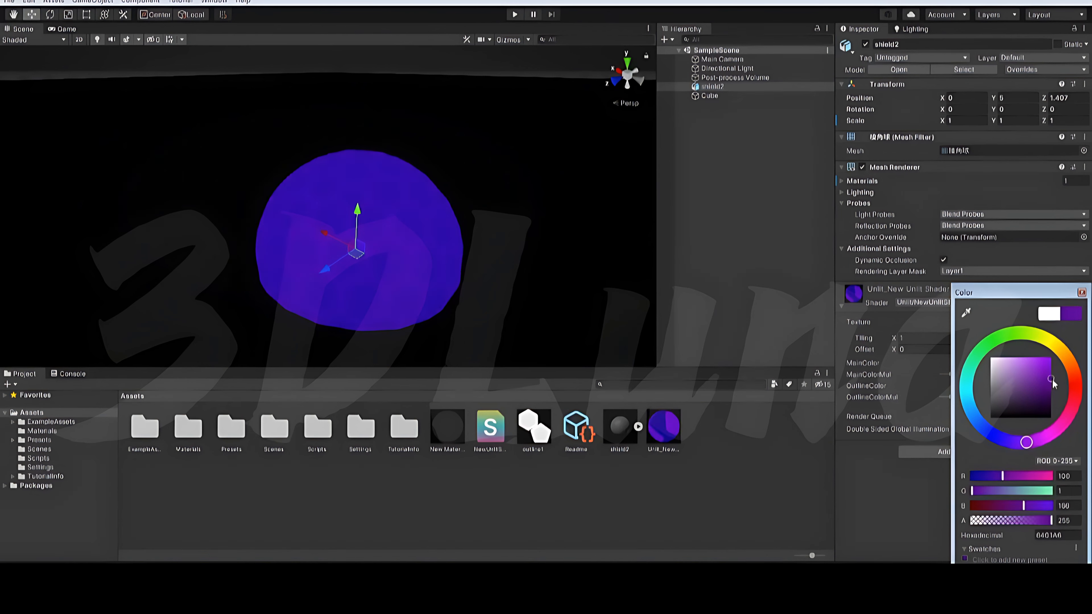
# - Set the Post-process Volume's Bloom threshold to 0 and its intensity to 10
pyautogui.click(744, 78)
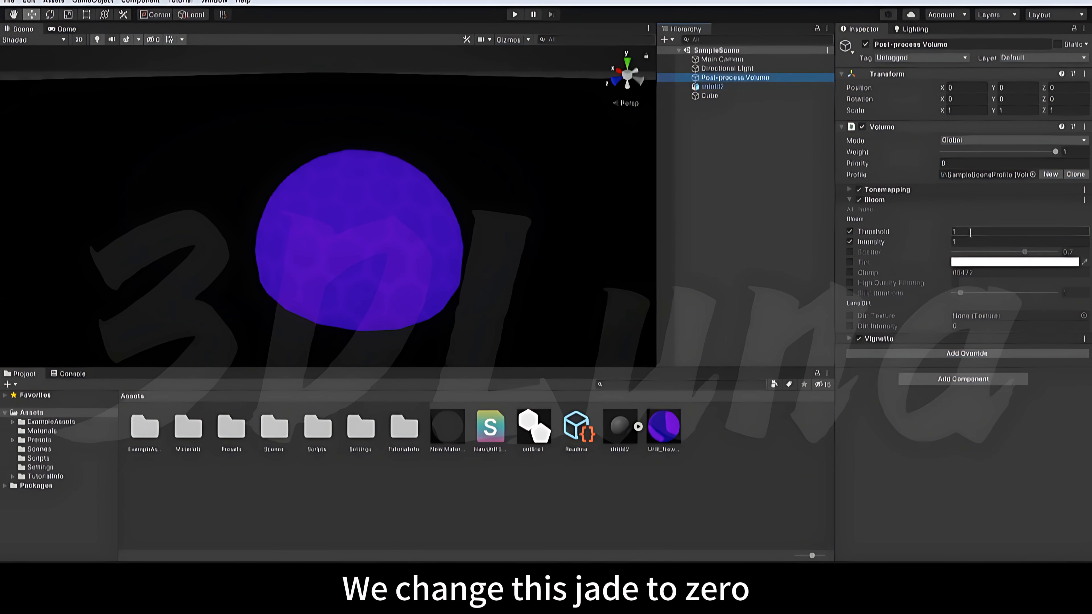
pyautogui.click(970, 233)
pyautogui.write('0')
pyautogui.click(961, 242)
pyautogui.write('10')
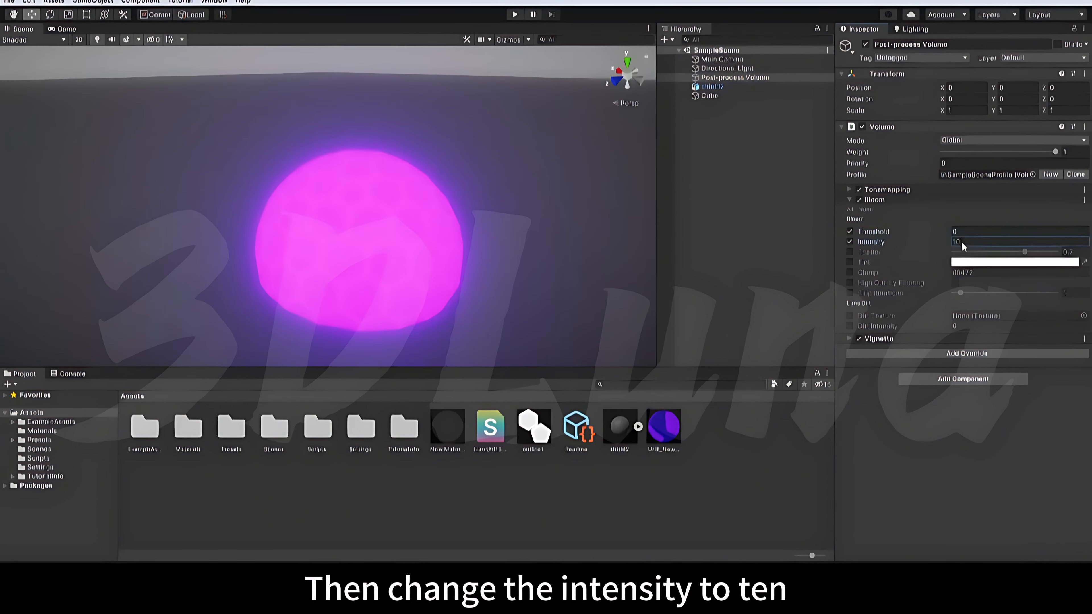
# - Examine the bloom glow around the shield sphere from different angles and distances
pyautogui.click(755, 97)
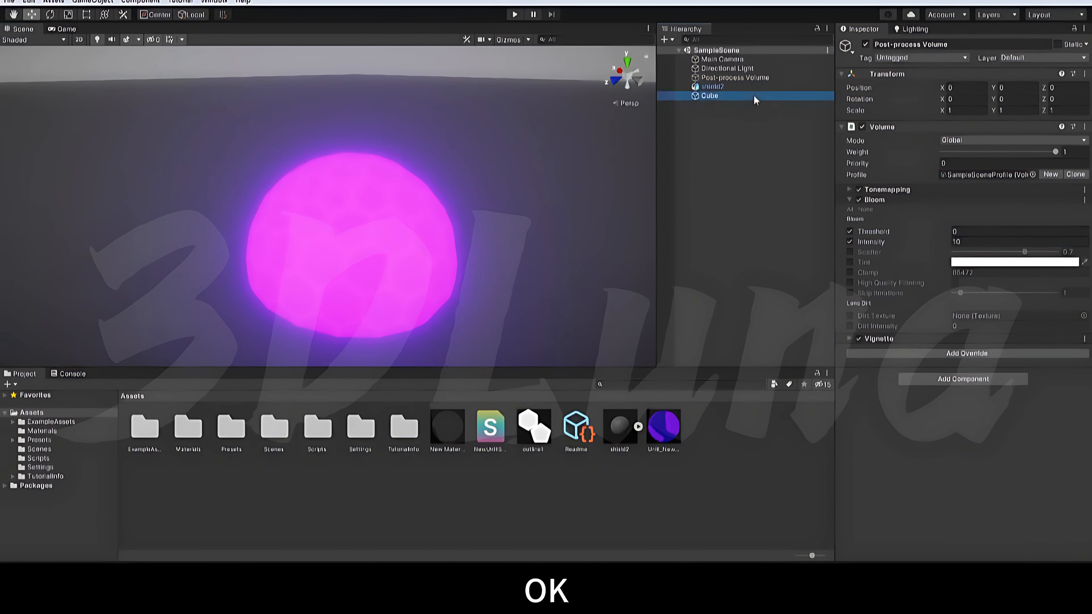
pyautogui.press('w')
pyautogui.moveTo(516, 159); pyautogui.dragTo(493, 243, button='right')
pyautogui.moveTo(348, 225)
pyautogui.mouseDown(button='right')
pyautogui.moveTo(409, 269)
pyautogui.moveTo(446, 273)
pyautogui.moveTo(383, 274)
pyautogui.moveTo(341, 227)
pyautogui.mouseUp(button='right')
pyautogui.press('w')
pyautogui.press('s')
pyautogui.press('w')
pyautogui.press('s')
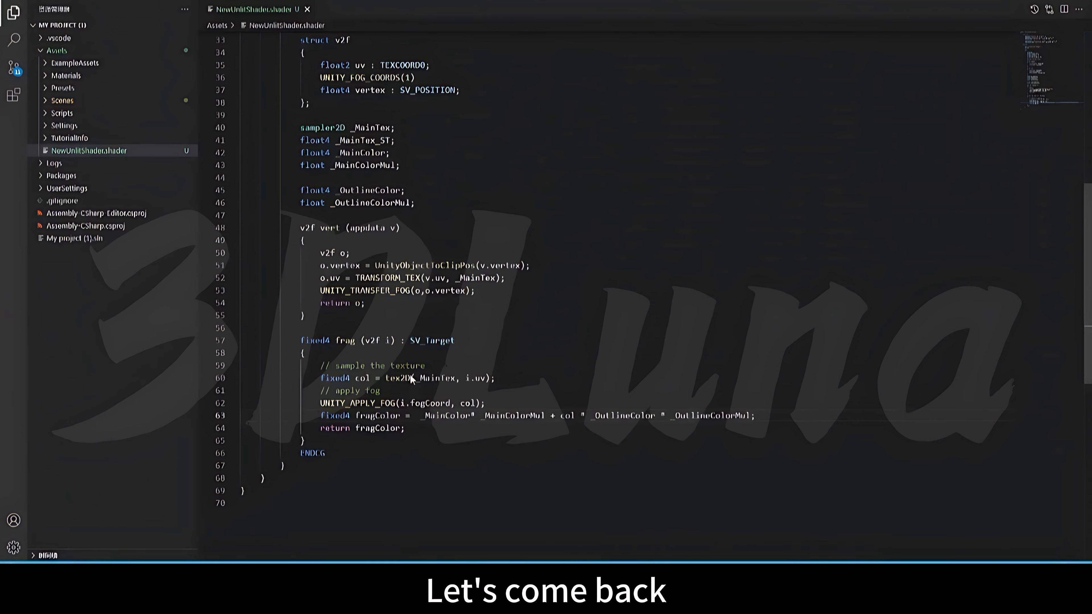
# - In Visual Studio Code, add the line col = step(0.8,col); below the texture sampling line in the frag function
pyautogui.doubleClick(362, 378)
pyautogui.click(509, 380)
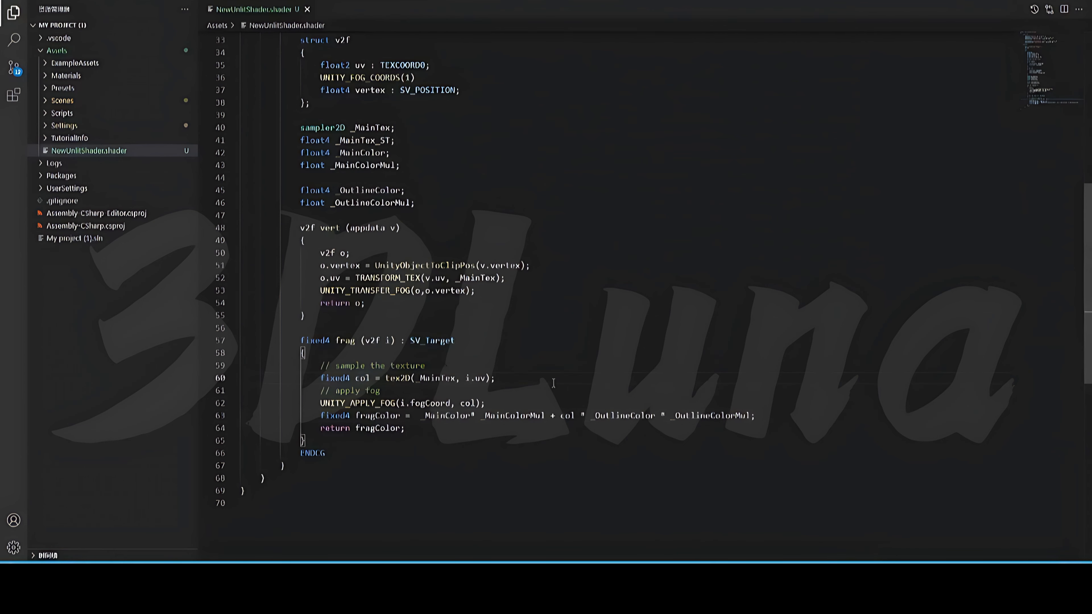
pyautogui.press('Return')
pyautogui.press('Return')
pyautogui.press('Return')
pyautogui.press('Up')
pyautogui.write('col')
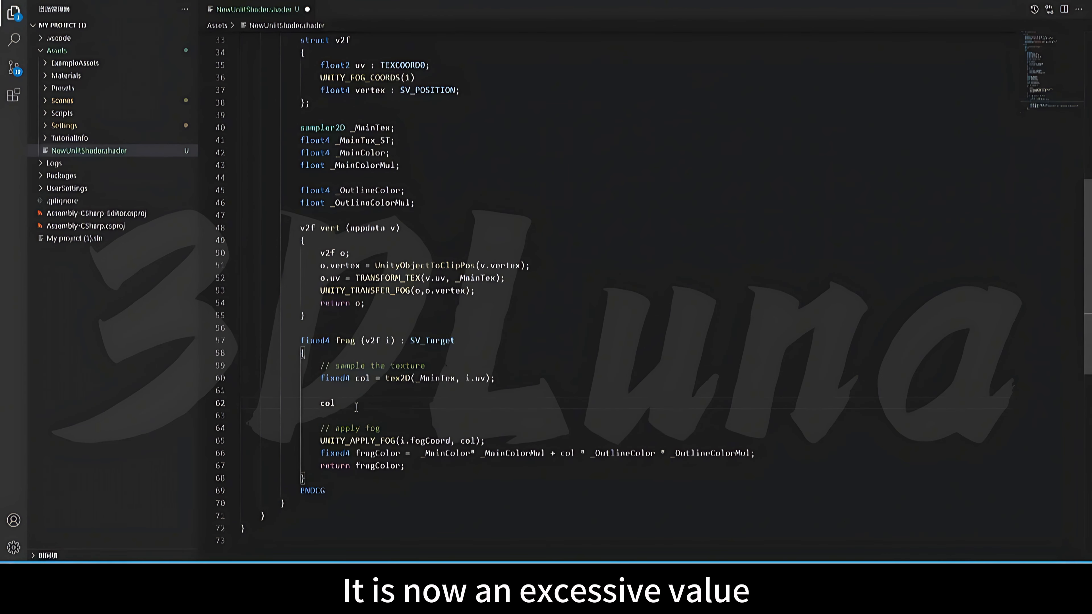
pyautogui.doubleClick(362, 378)
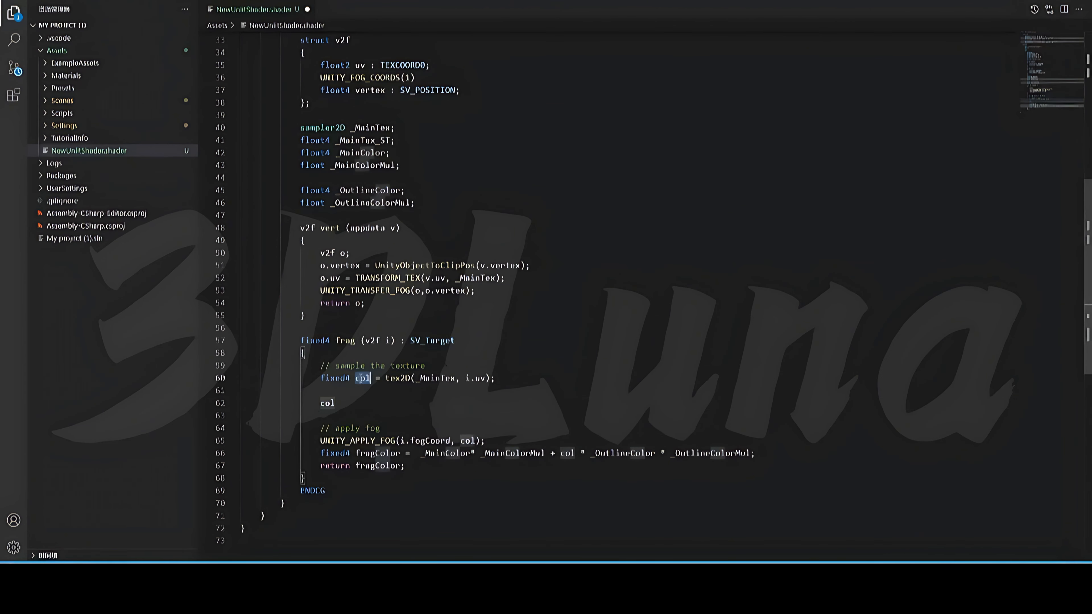
pyautogui.doubleClick(327, 404)
pyautogui.write('st')
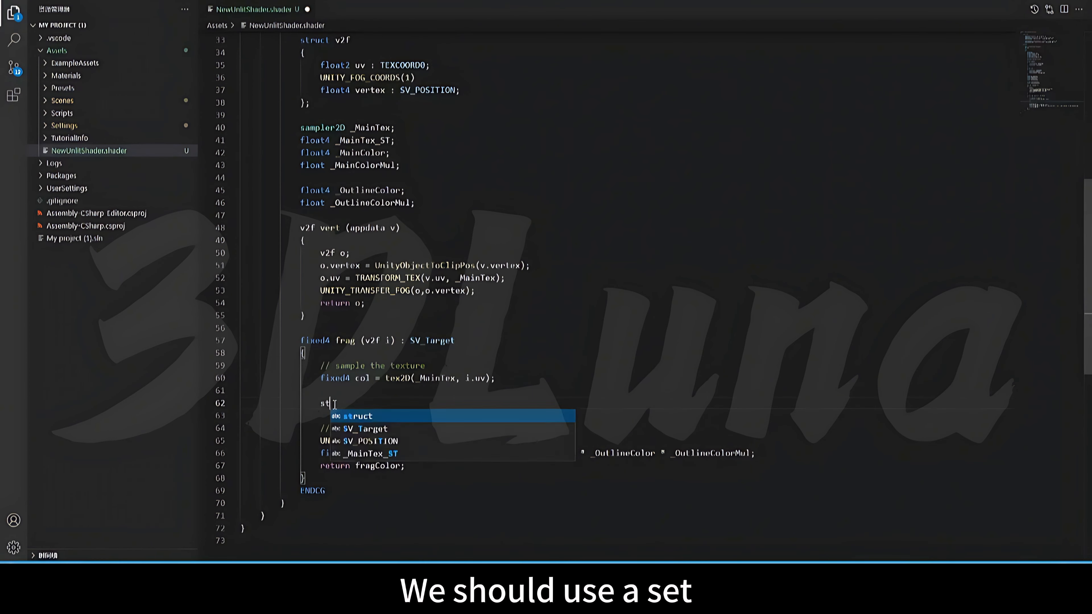
pyautogui.write('ep(0')
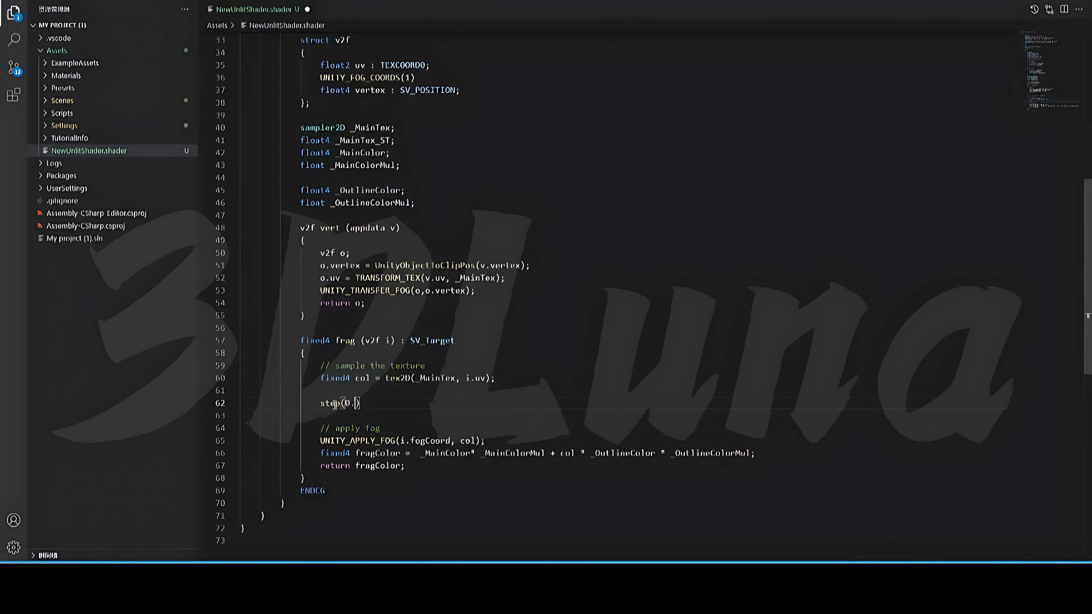
pyautogui.write('.8,col')
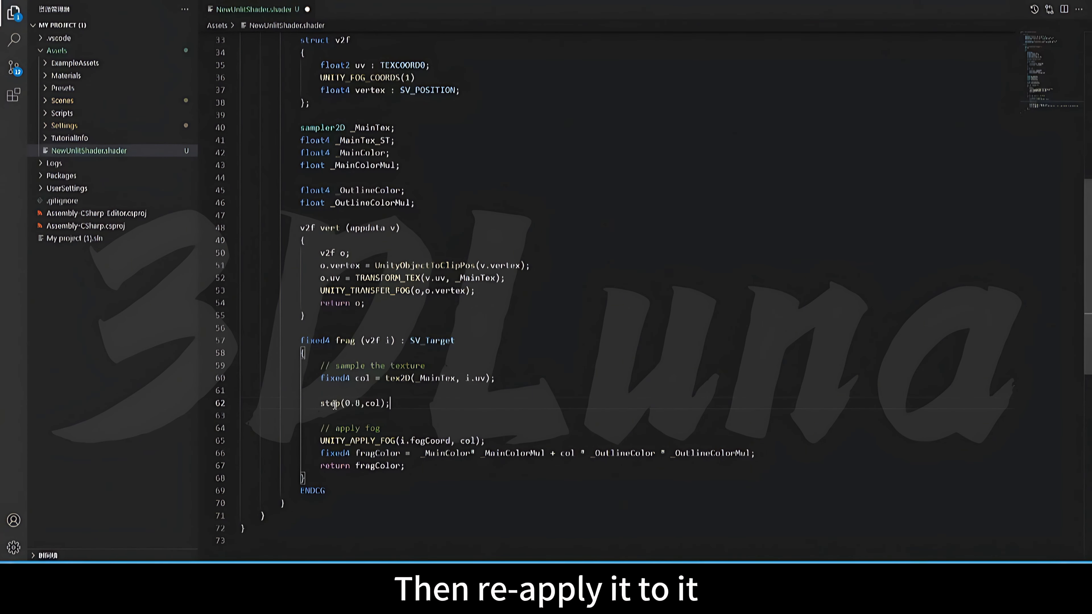
pyautogui.write('col =')
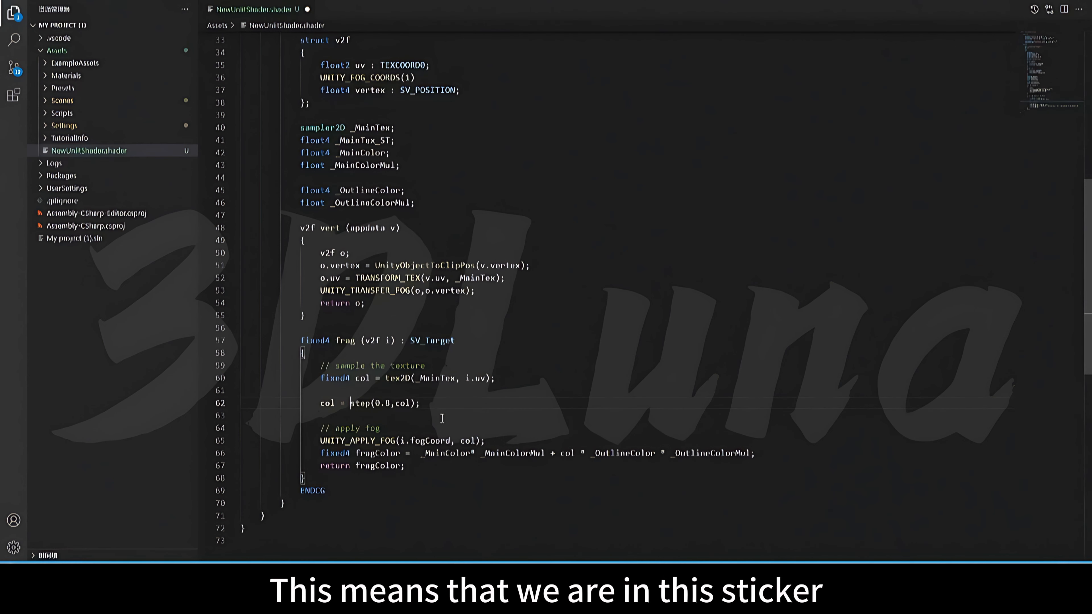
# - Review how the step line reuses the col value sampled from _MainTex
pyautogui.doubleClick(407, 405)
pyautogui.click(425, 378)
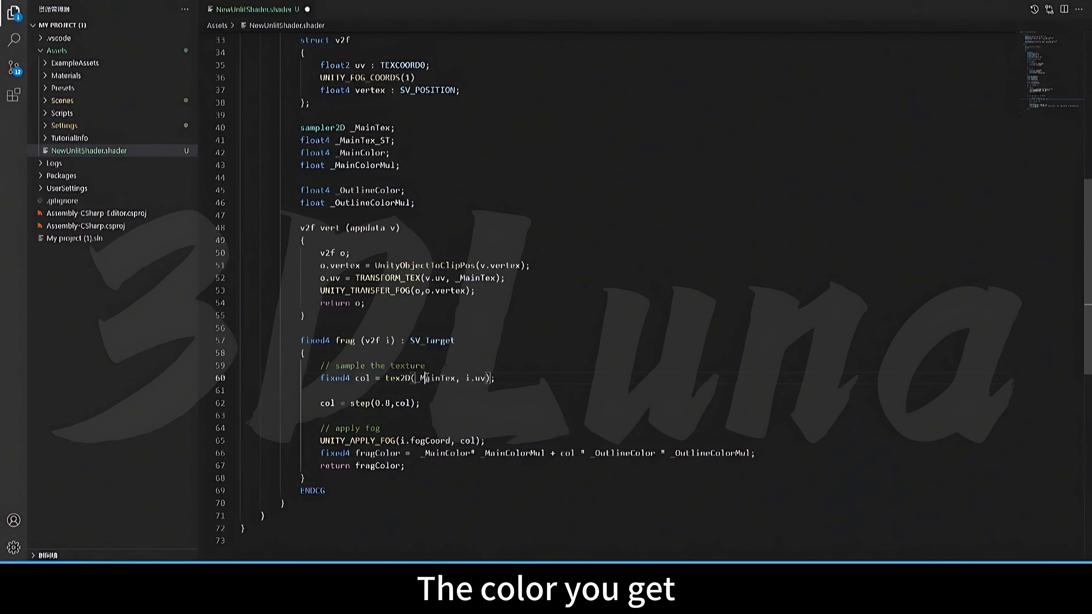
pyautogui.moveTo(346, 379); pyautogui.dragTo(536, 377)
pyautogui.click(536, 377)
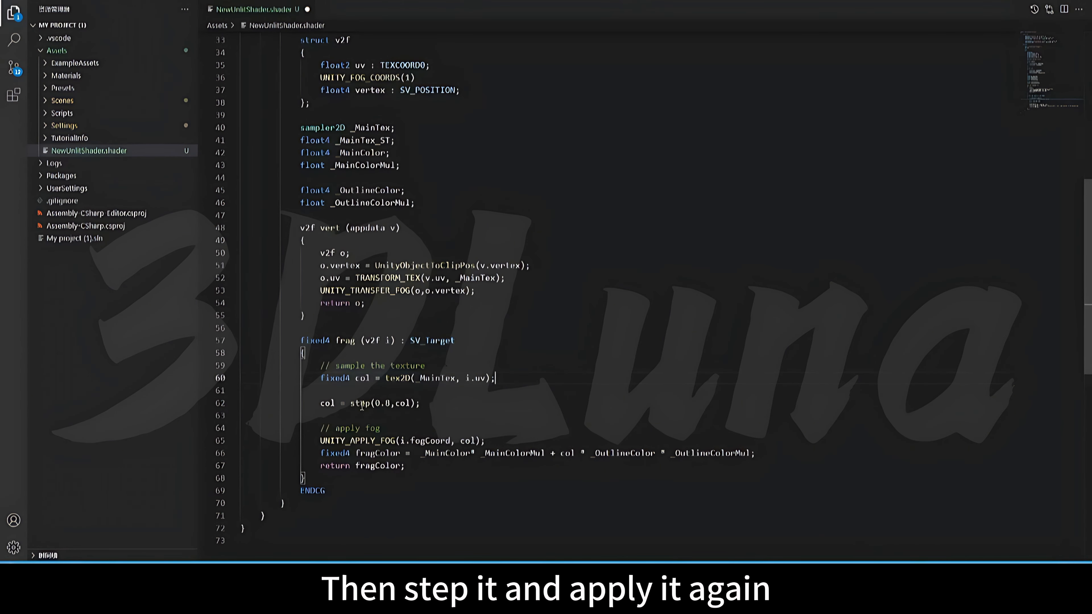
pyautogui.doubleClick(328, 405)
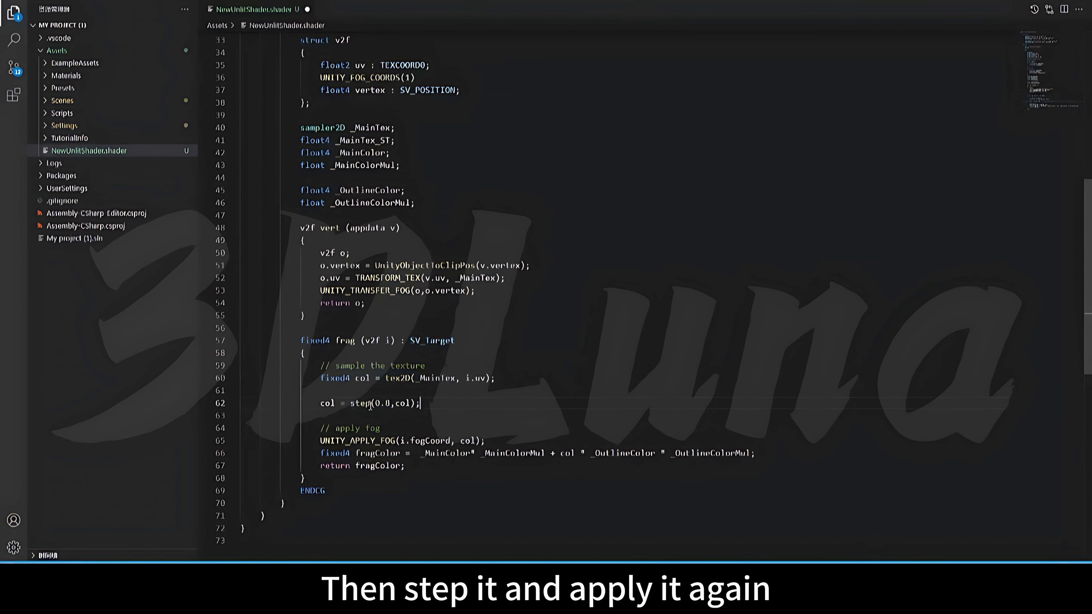
pyautogui.doubleClick(403, 404)
pyautogui.moveTo(391, 404); pyautogui.dragTo(430, 395)
pyautogui.click(371, 404)
pyautogui.doubleClick(329, 406)
pyautogui.click(389, 404)
# - Change the step function's second argument to col.a and save the shader file
pyautogui.click(430, 400)
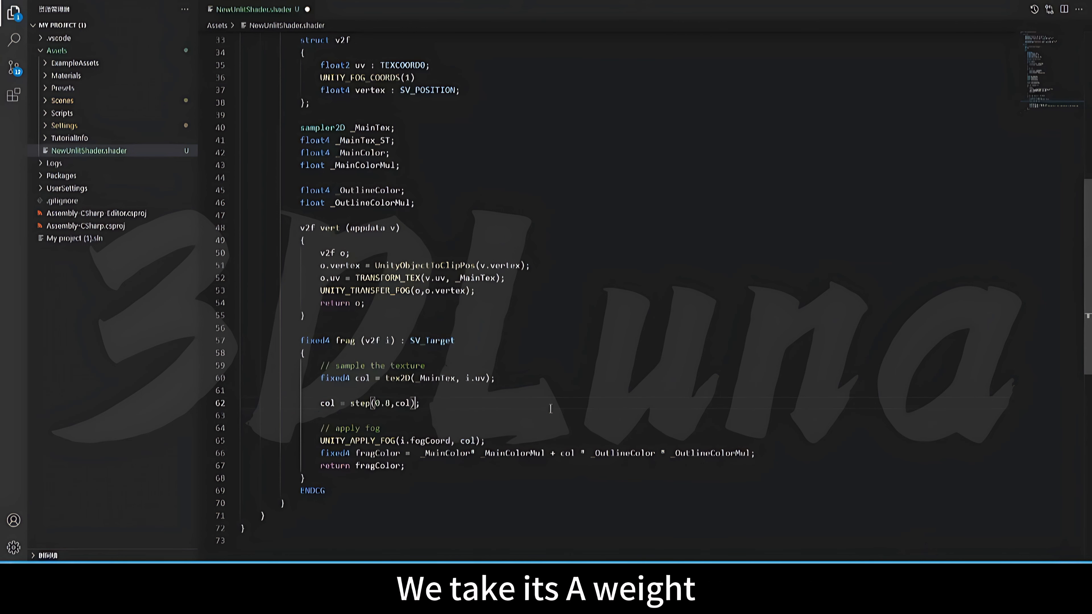
pyautogui.write('.a')
pyautogui.hotkey('ctrl', 's')
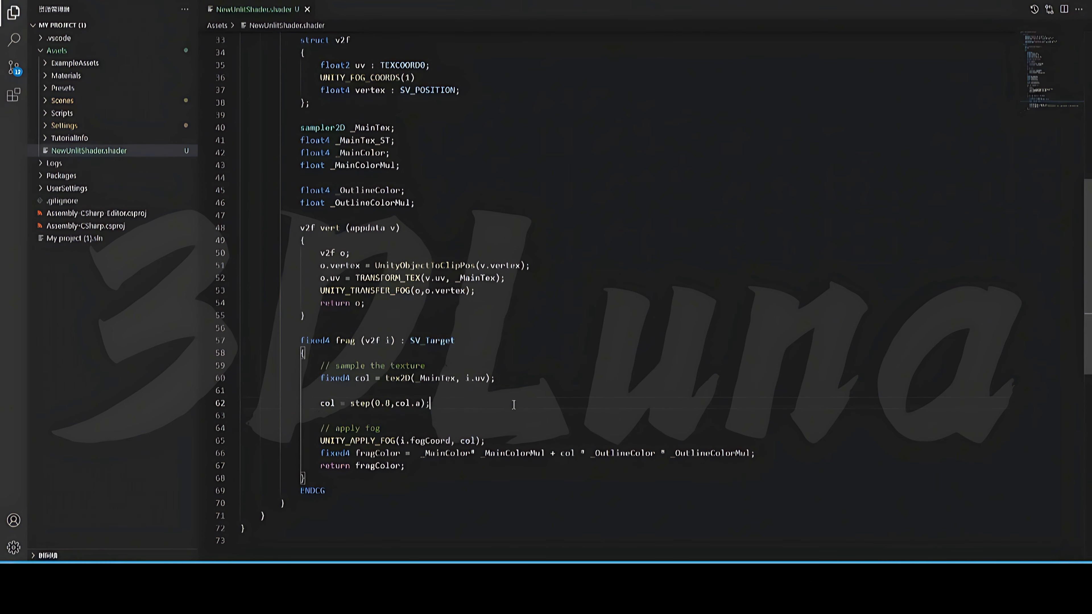
# - Switch to Unity and preview the alpha and red channels of the outline1 texture
pyautogui.click(301, 579)
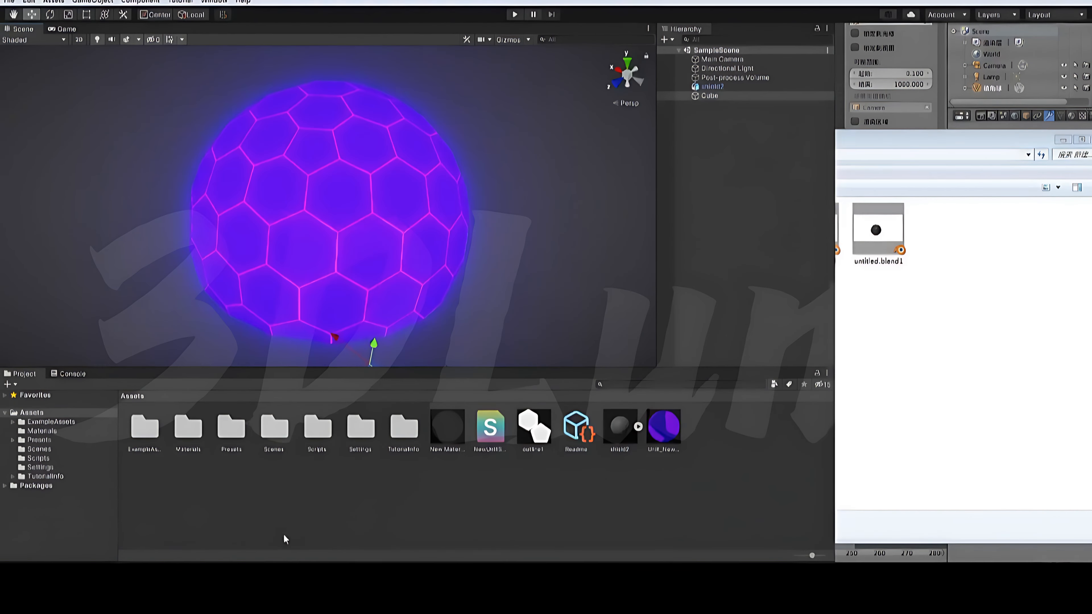
pyautogui.click(533, 425)
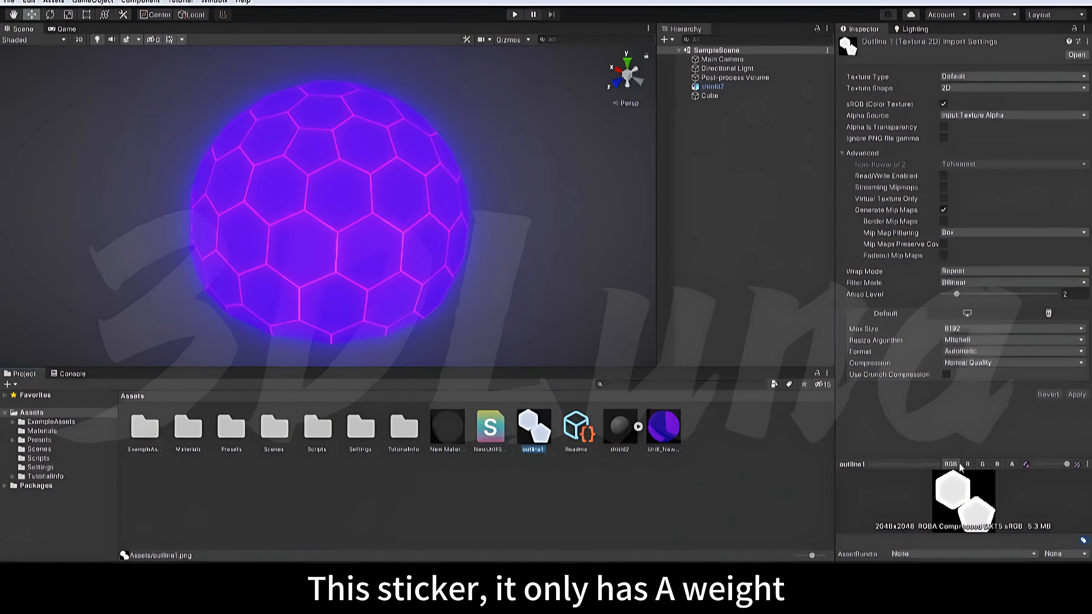
pyautogui.click(1009, 465)
pyautogui.click(966, 466)
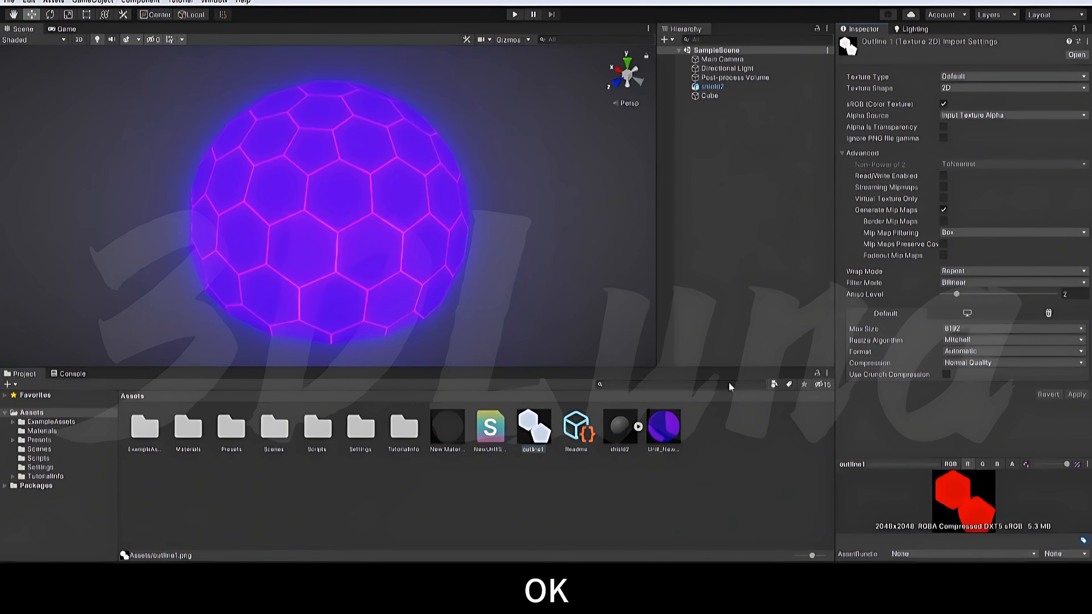
# - Select the shield2 object to show its material colour settings
pyautogui.keyDown('alt'); pyautogui.moveTo(436, 252); pyautogui.dragTo(440, 227); pyautogui.keyUp('alt')
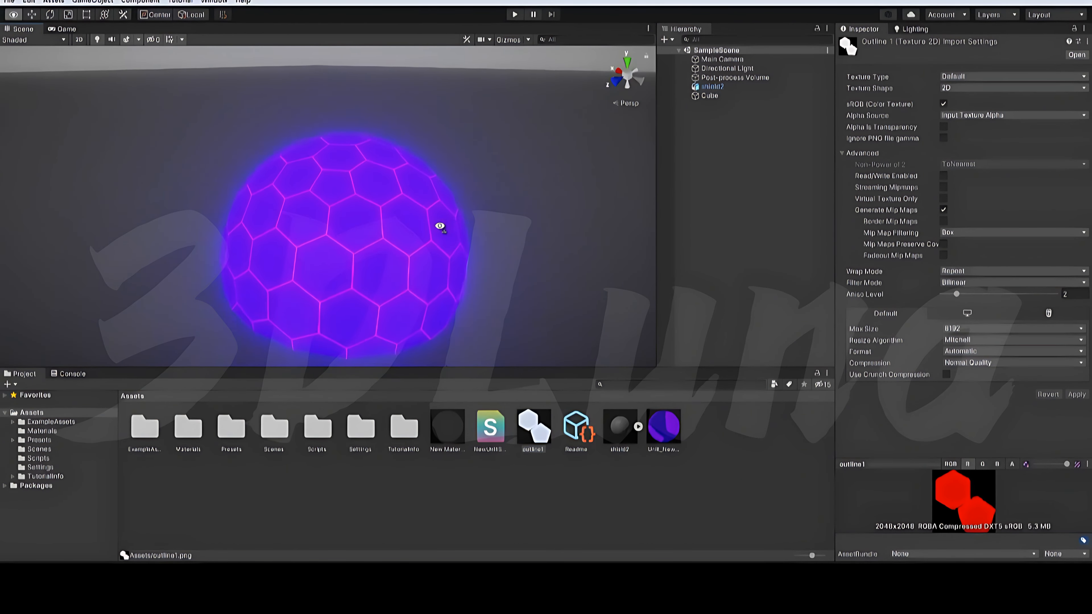
pyautogui.click(727, 97)
pyautogui.click(737, 88)
pyautogui.moveTo(468, 202); pyautogui.dragTo(469, 124, button='middle')
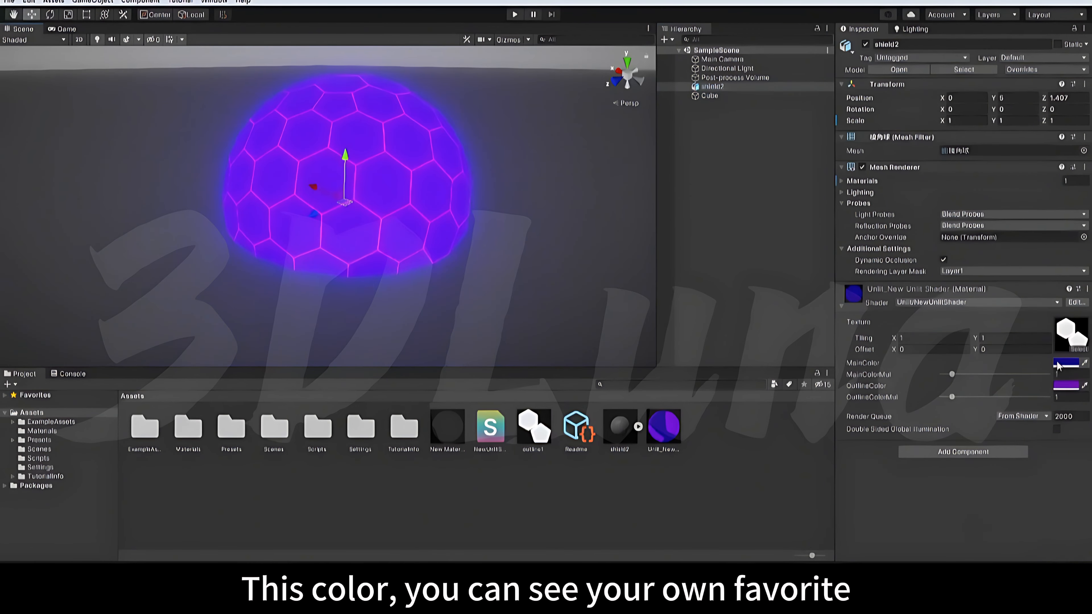
pyautogui.moveTo(541, 202); pyautogui.dragTo(541, 285, button='middle')
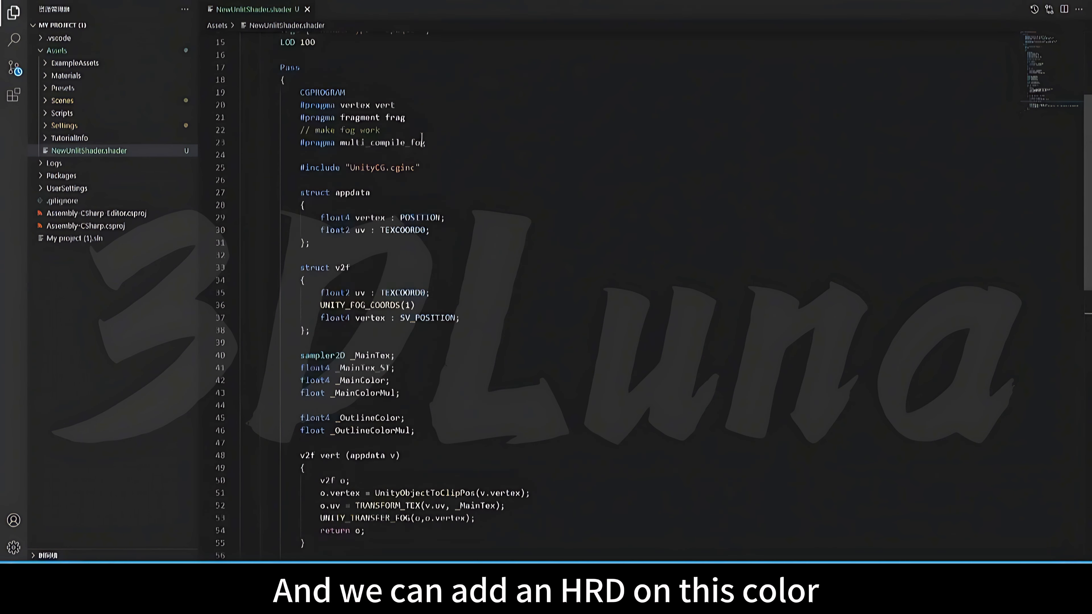
# - In Visual Studio Code, add the [HDR] attribute in front of the _MainColor property of the shader
pyautogui.scroll(5, 422, 137)
pyautogui.click(280, 100)
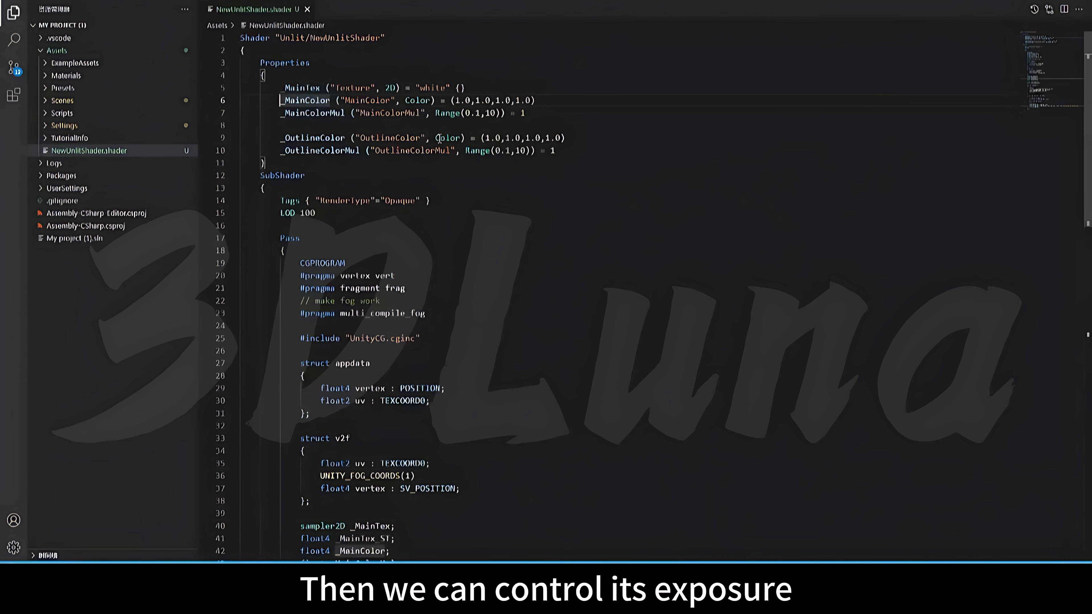
pyautogui.write('[HDR')
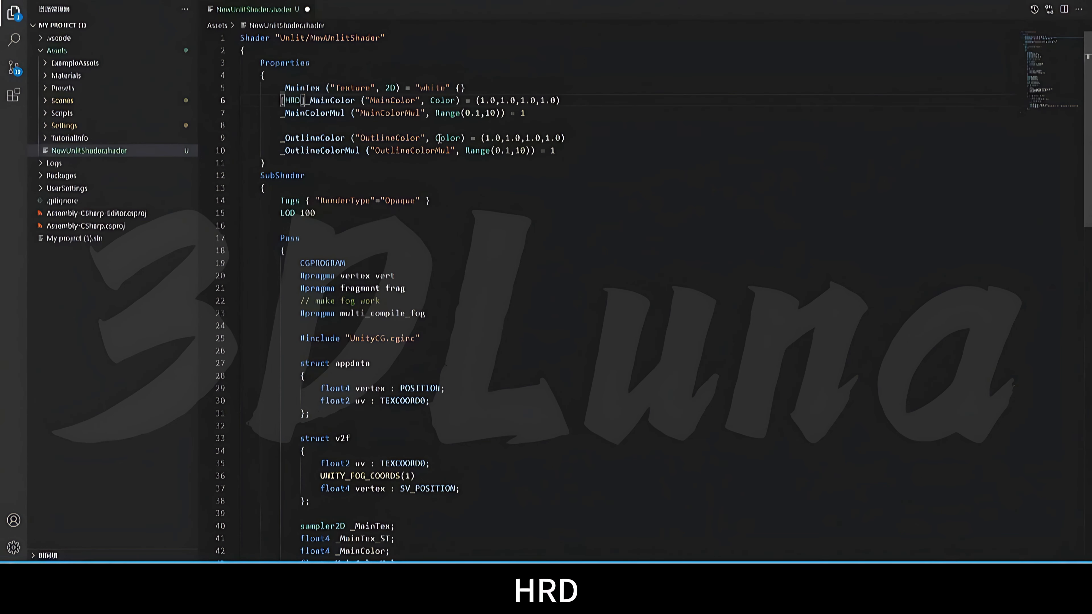
pyautogui.press('BackSpace')
pyautogui.press('BackSpace')
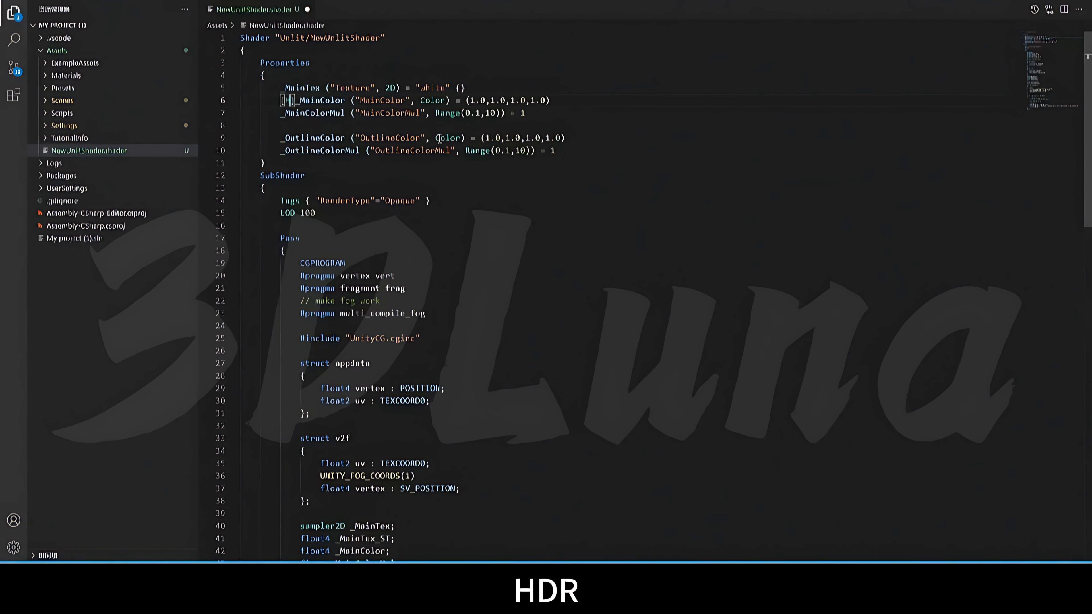
pyautogui.write('DR')
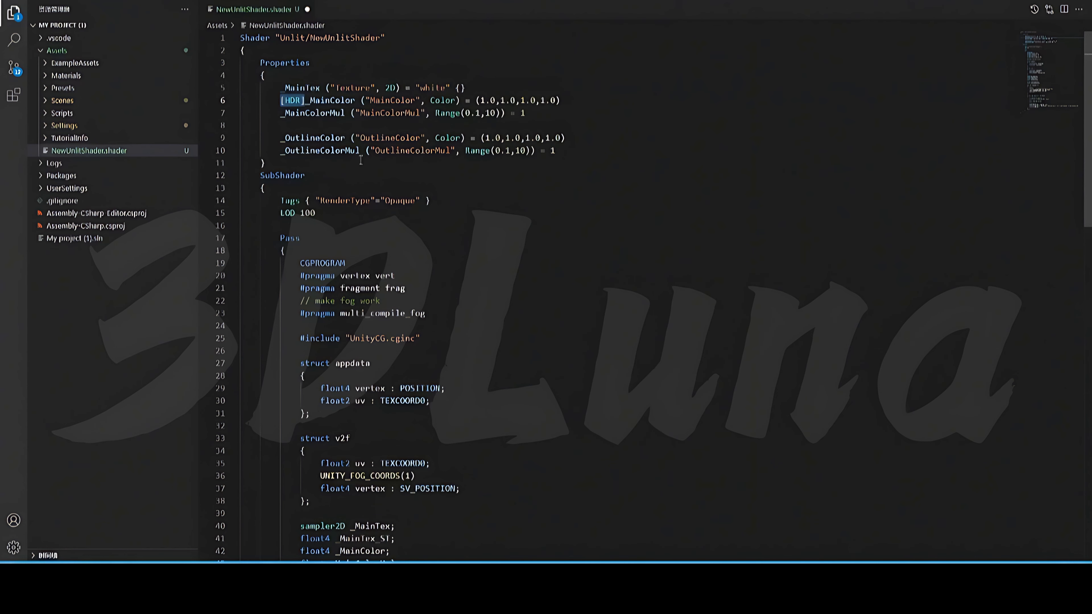
# - Add the [HDR] attribute in front of the _OutlineColor property and save the shader file
pyautogui.click(280, 138)
pyautogui.write('[HDR]')
pyautogui.click(265, 163)
pyautogui.hotkey('ctrl', 's')
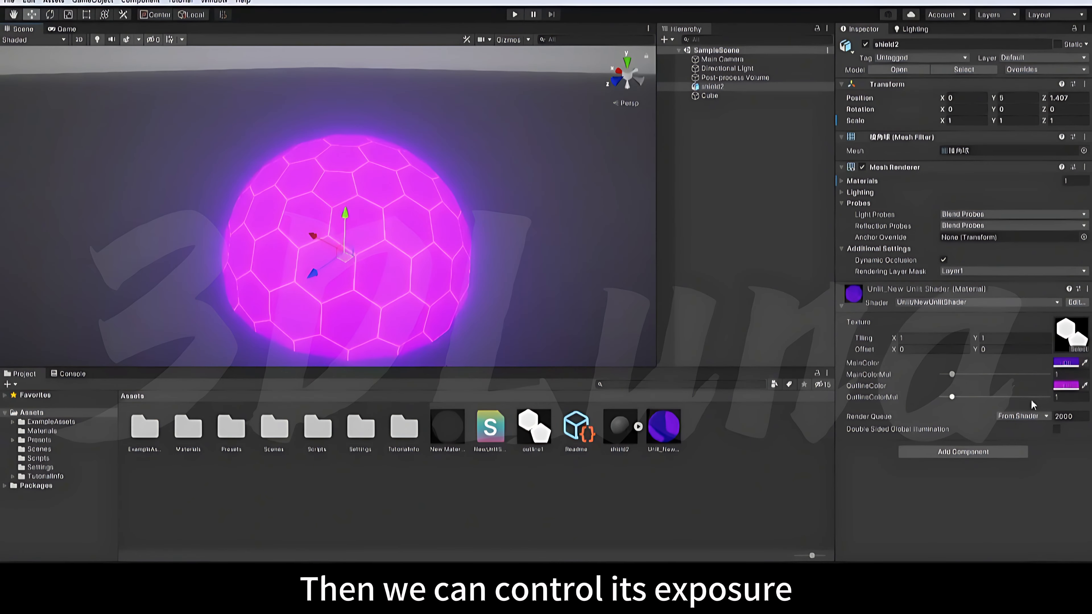
# - In Unity, try HDR intensities 2 and 1 for the shield2 material's OutlineColor, then set it back to 0
pyautogui.click(1066, 385)
pyautogui.click(1046, 561)
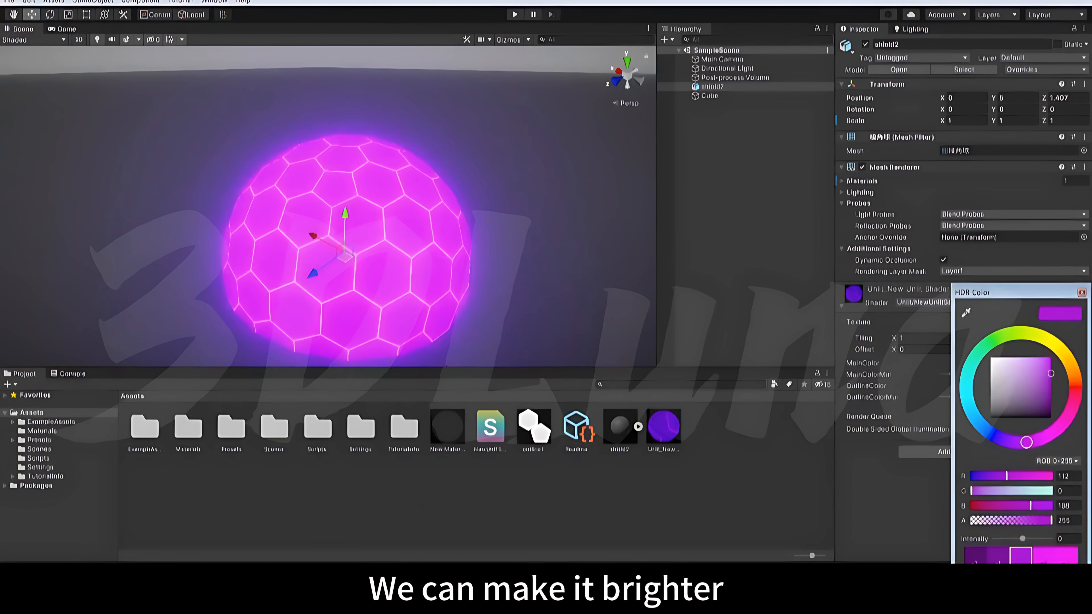
pyautogui.click(1046, 561)
pyautogui.click(1046, 561)
pyautogui.click(998, 557)
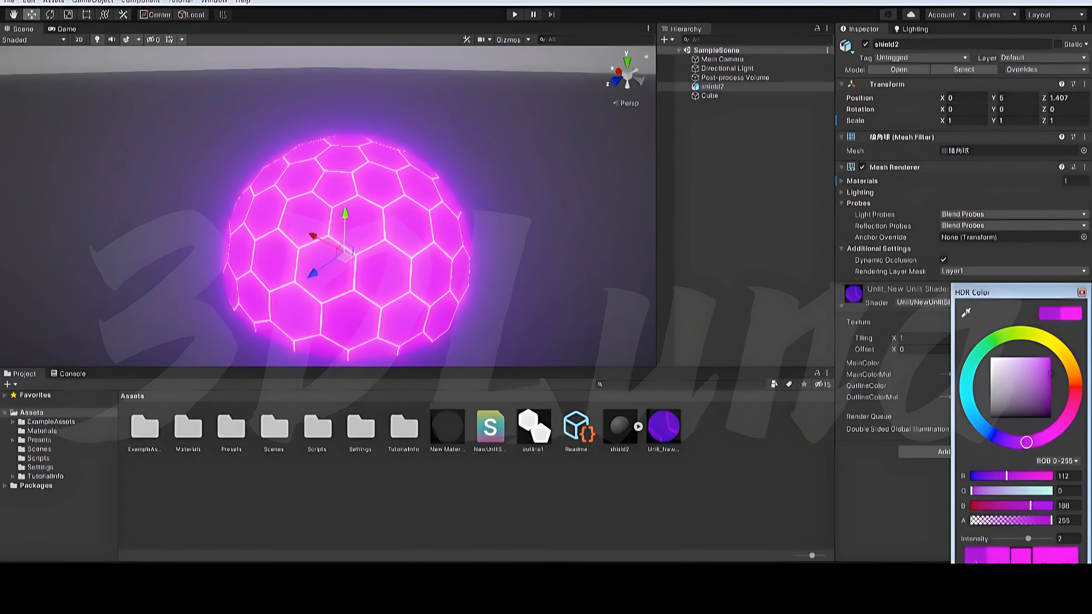
pyautogui.click(998, 557)
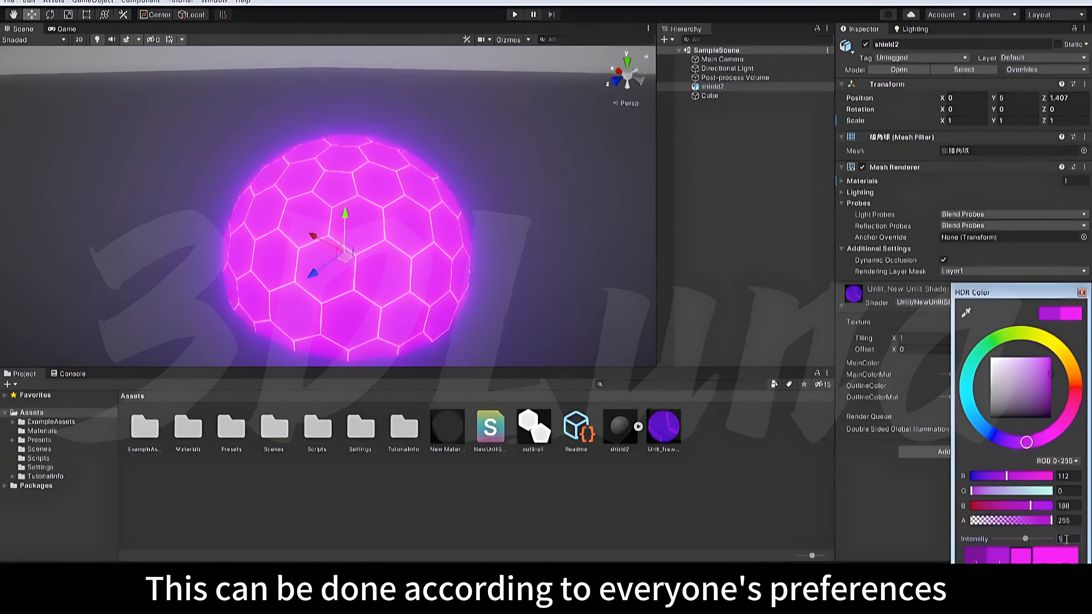
pyautogui.press('BackSpace')
pyautogui.write('0')
# - Examine the glowing hexagon outlines of the shield sphere from several angles and distances
pyautogui.moveTo(445, 241)
pyautogui.mouseDown(button='right')
pyautogui.moveTo(443, 226)
pyautogui.moveTo(448, 250)
pyautogui.moveTo(445, 231)
pyautogui.mouseUp(button='right')
pyautogui.press('q')
pyautogui.press('e')
pyautogui.press('q')
pyautogui.press('w')
pyautogui.press('s')
pyautogui.press('w')
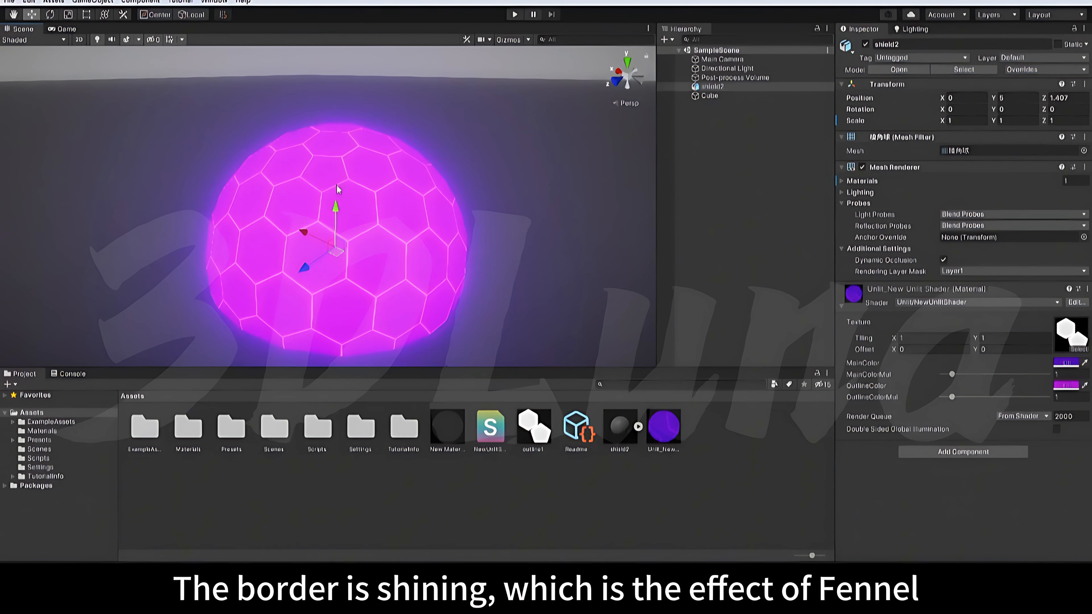
pyautogui.scroll(-2, 337, 189)
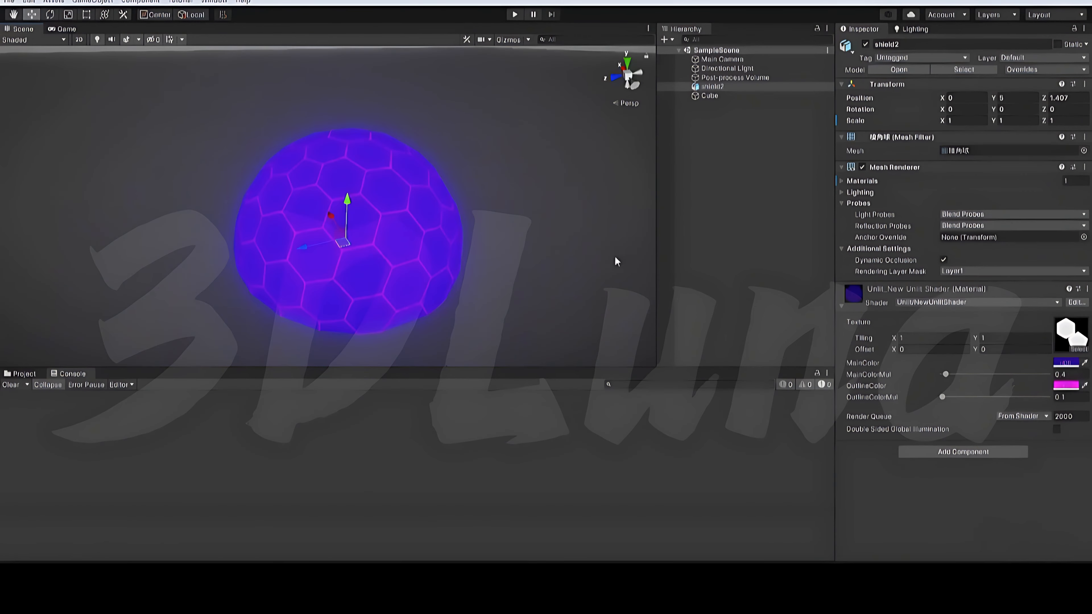
pyautogui.moveTo(471, 210); pyautogui.dragTo(443, 222, button='right')
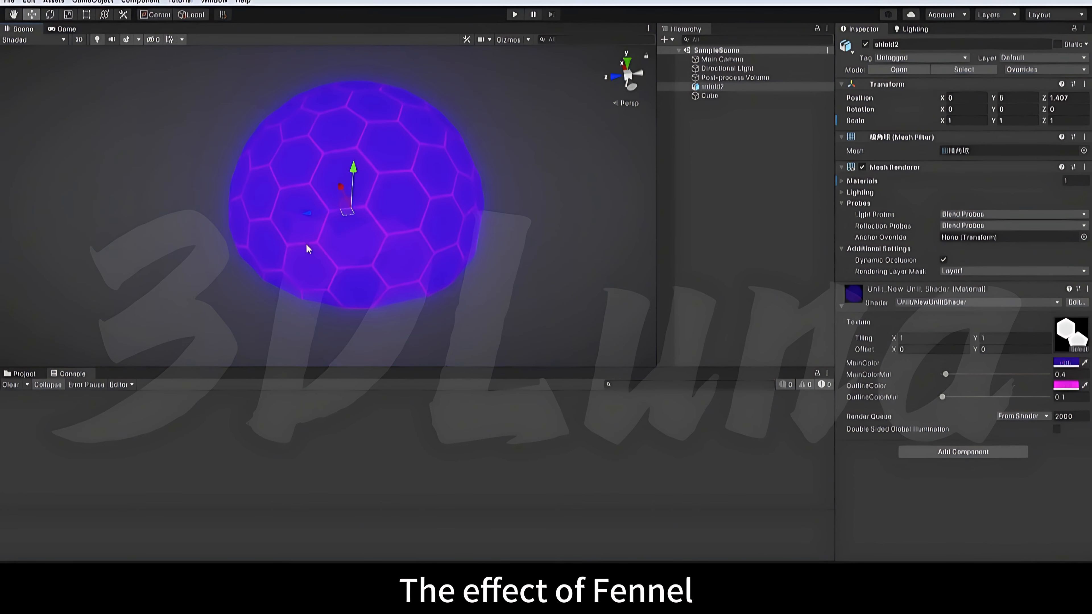
# - View the colour values of the shield2 material's MainColor and OutlineColor
pyautogui.click(1060, 361)
pyautogui.click(909, 470)
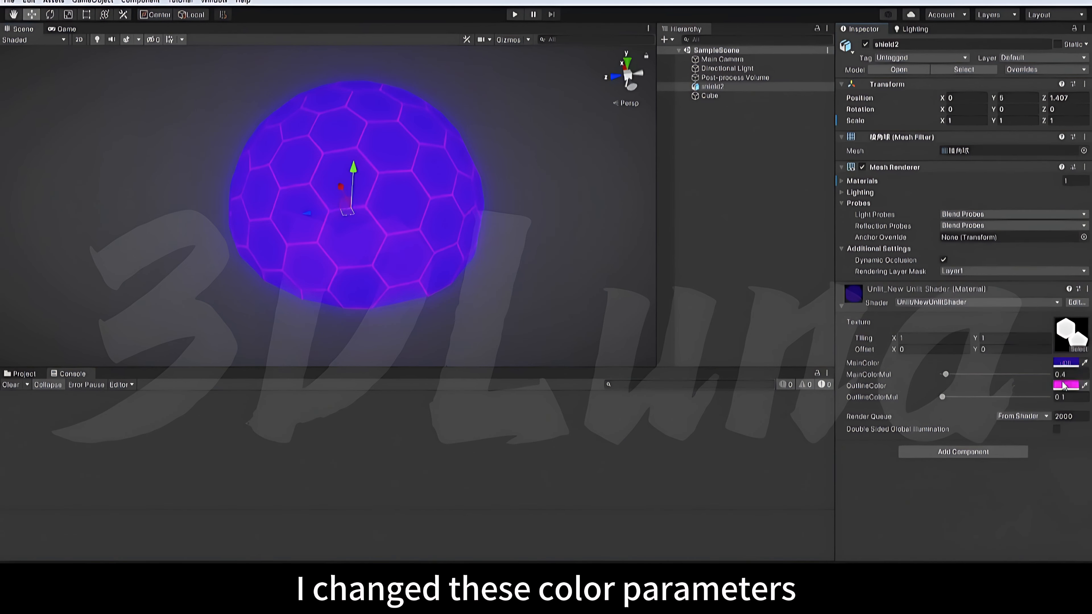
pyautogui.click(1065, 385)
pyautogui.click(921, 479)
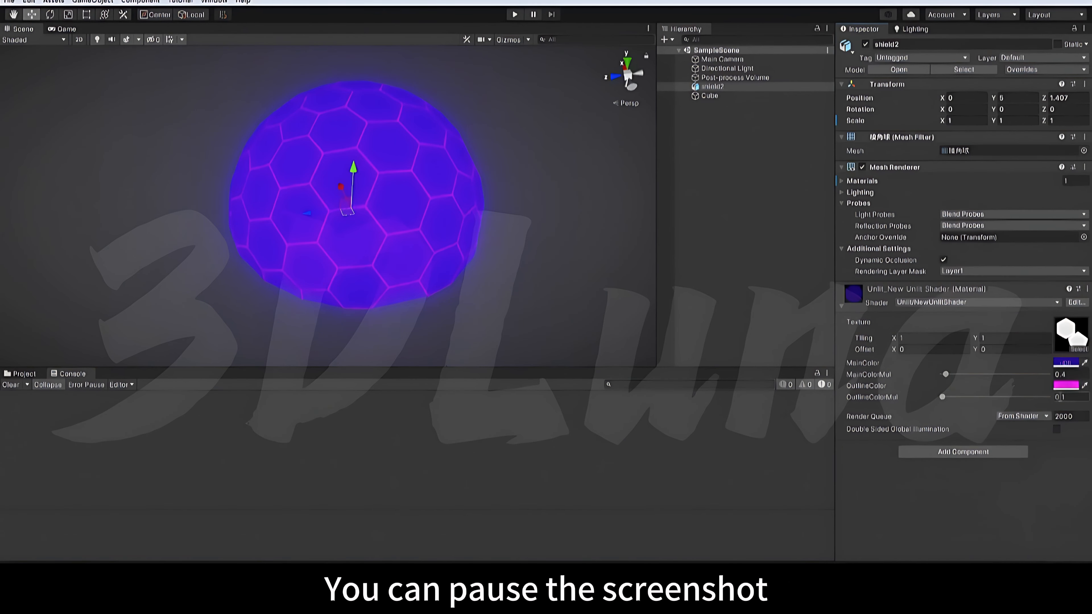
pyautogui.click(1066, 385)
pyautogui.click(934, 361)
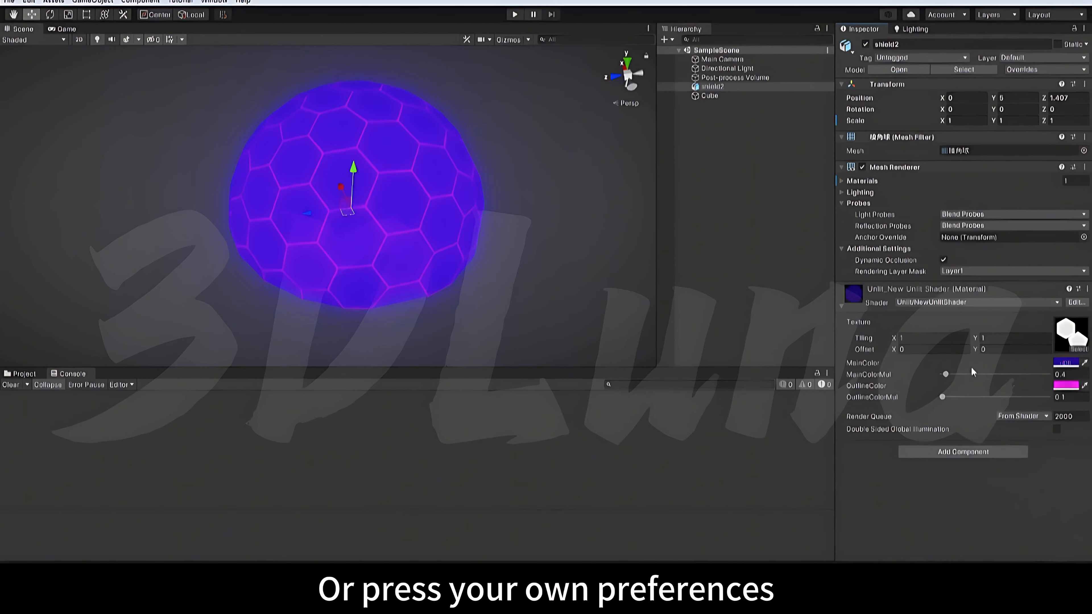
# - Switch to NewUnlitShader.shader in VS Code and consult the cosine diagram for the world normal, world position and dot product steps
pyautogui.hotkey('alt', 'Tab')
pyautogui.scroll(13, 419, 253)
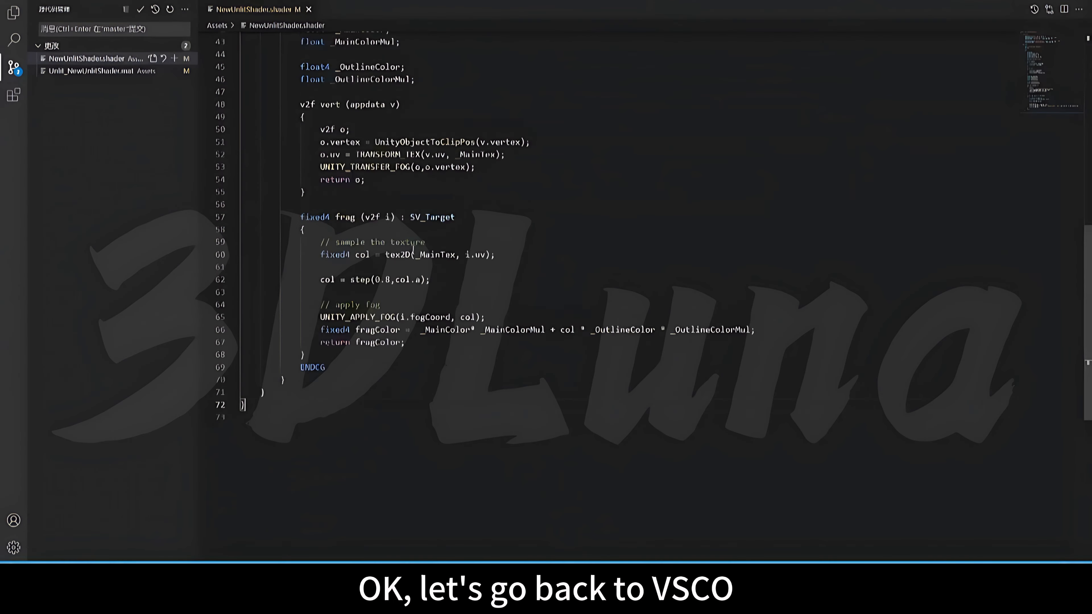
pyautogui.scroll(-4, 413, 250)
pyautogui.hotkey('alt', 'Tab')
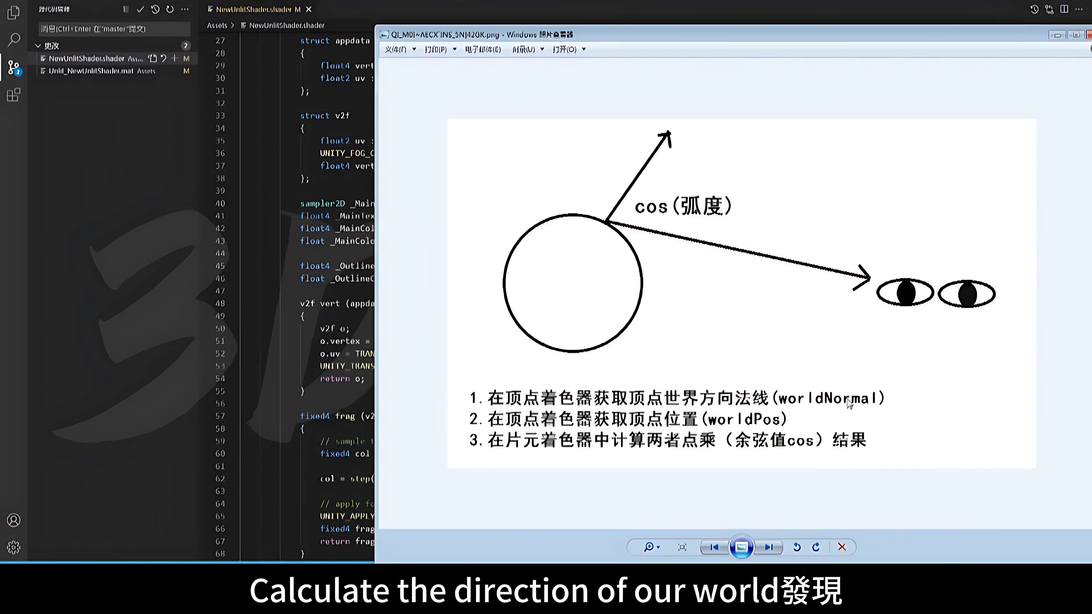
pyautogui.click(316, 417)
pyautogui.scroll(-2, 496, 397)
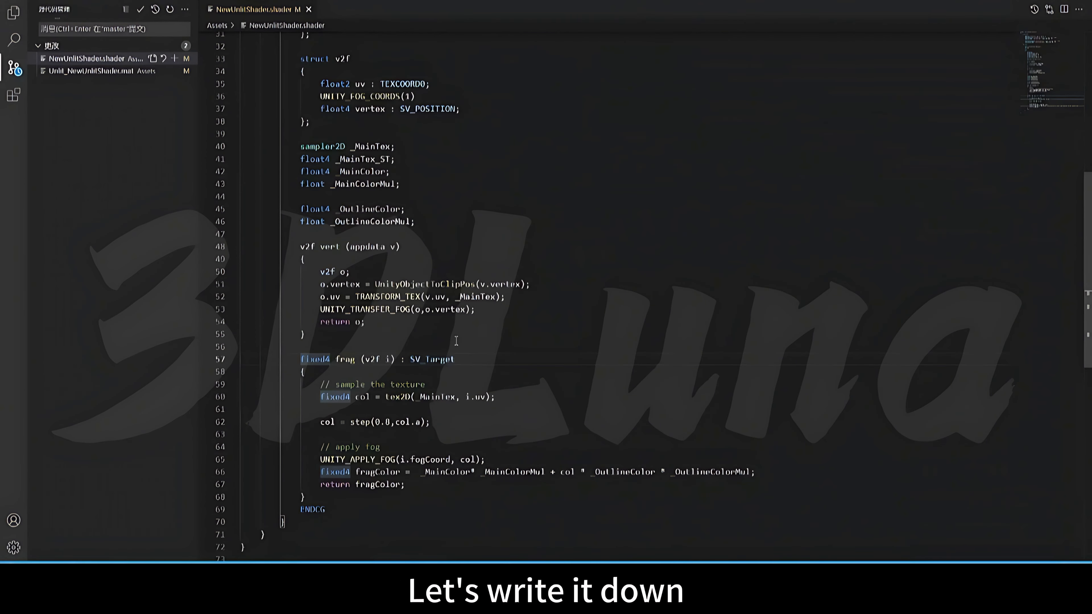
# - Below "v2f o;" in the vert function, write o.worldNormal = UnityObjectToWorldNormal(v.normal)
pyautogui.scroll(2, 457, 341)
pyautogui.click(423, 333)
pyautogui.press('Return')
pyautogui.write('o.')
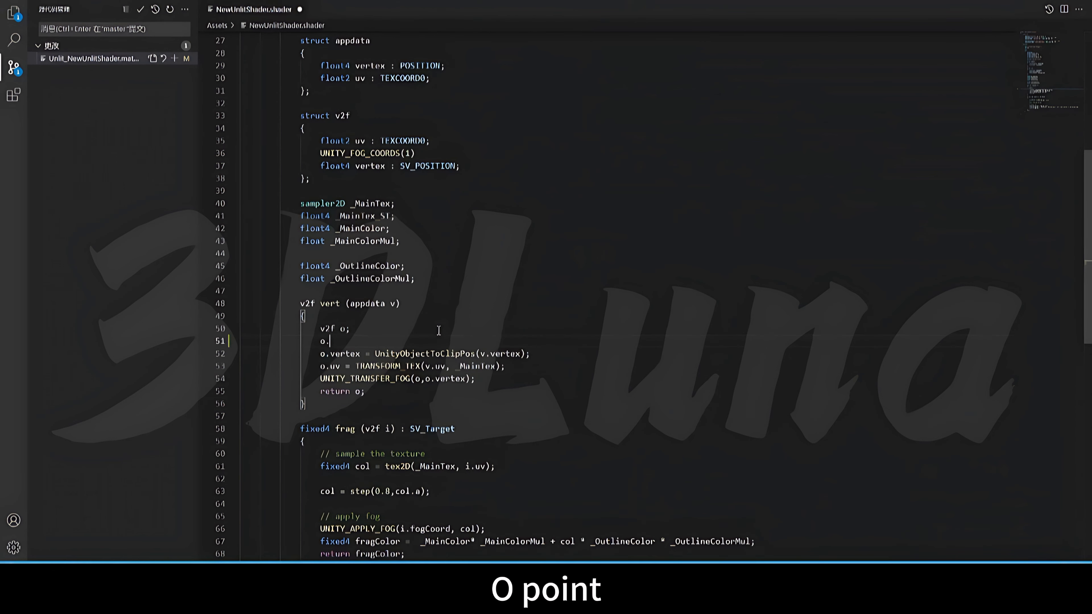
pyautogui.write('worldNormal ')
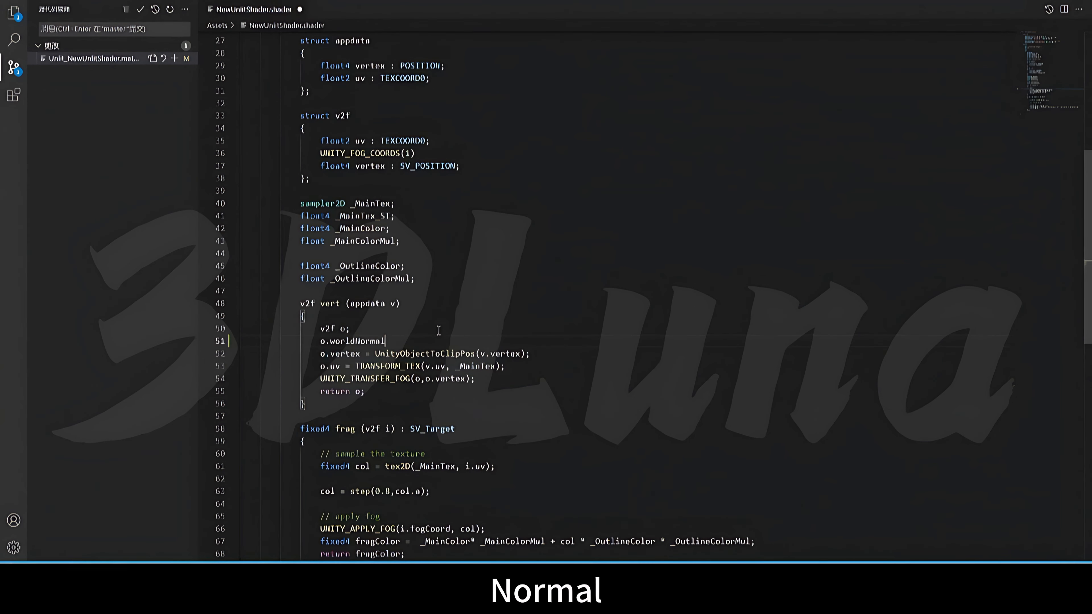
pyautogui.write('= Un')
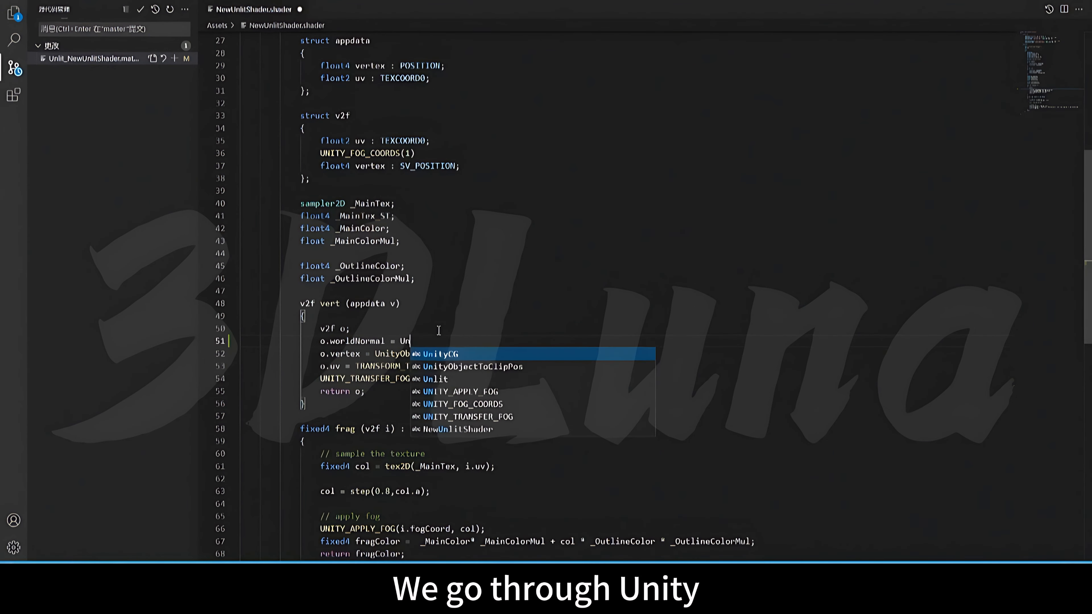
pyautogui.write('ityOb')
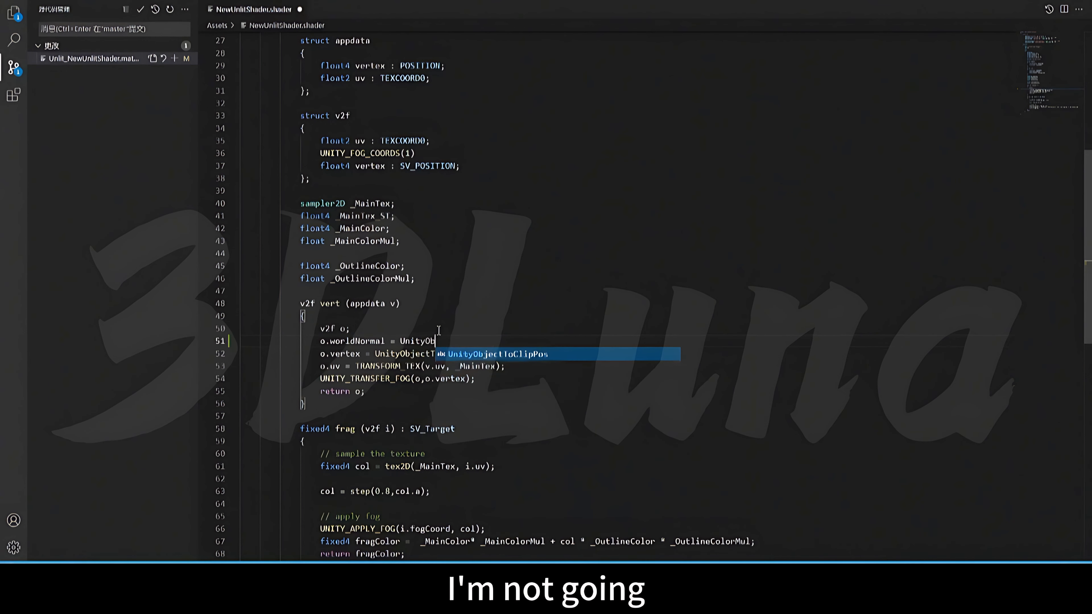
pyautogui.write('jectToW')
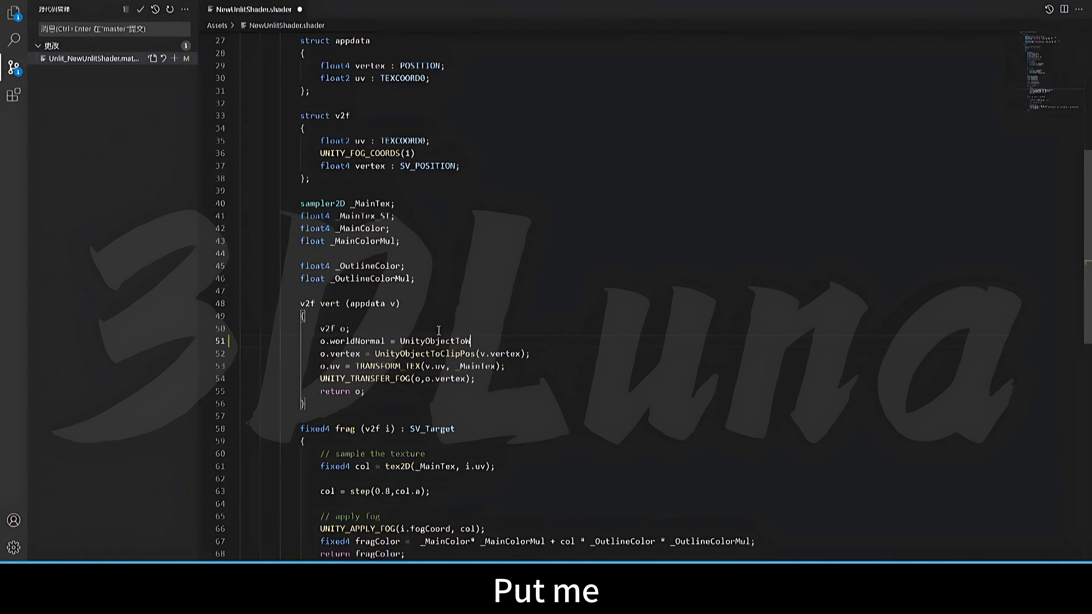
pyautogui.write('orldNormal')
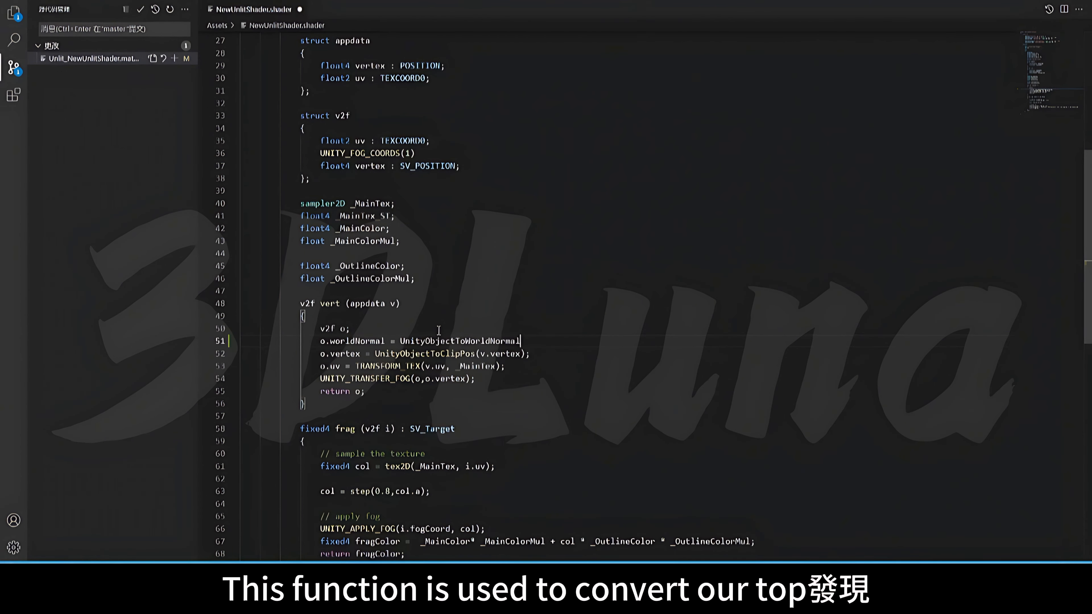
pyautogui.write('(v.normal')
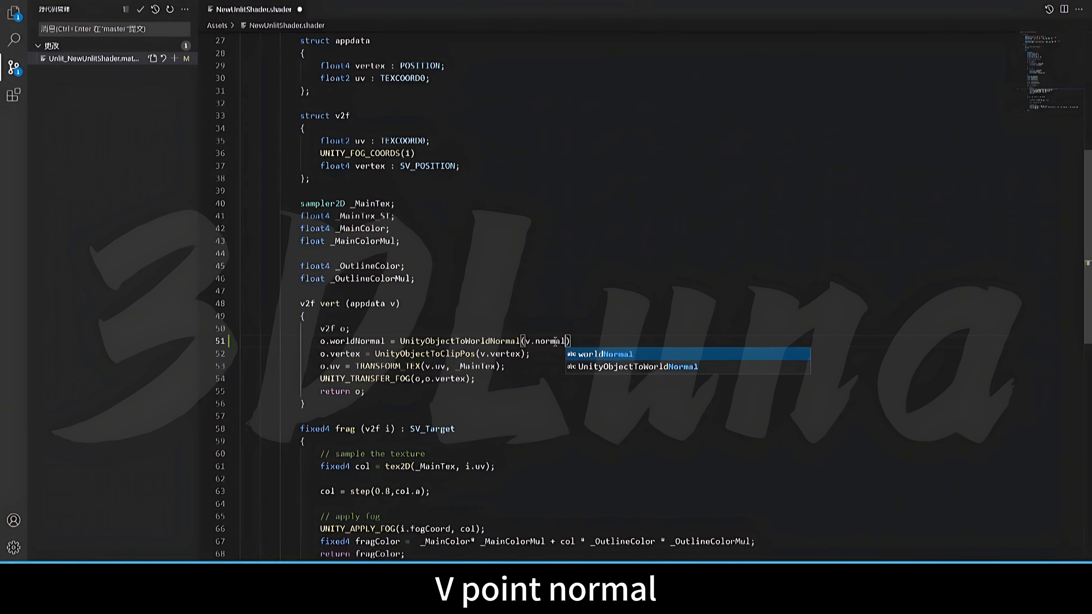
pyautogui.press('Escape')
# - Duplicate the uv line in the appdata struct and edit the copy to read float3 normal : NORMAL;
pyautogui.scroll(3, 452, 158)
pyautogui.click(453, 160)
pyautogui.hotkey('shift', 'alt', 'Down')
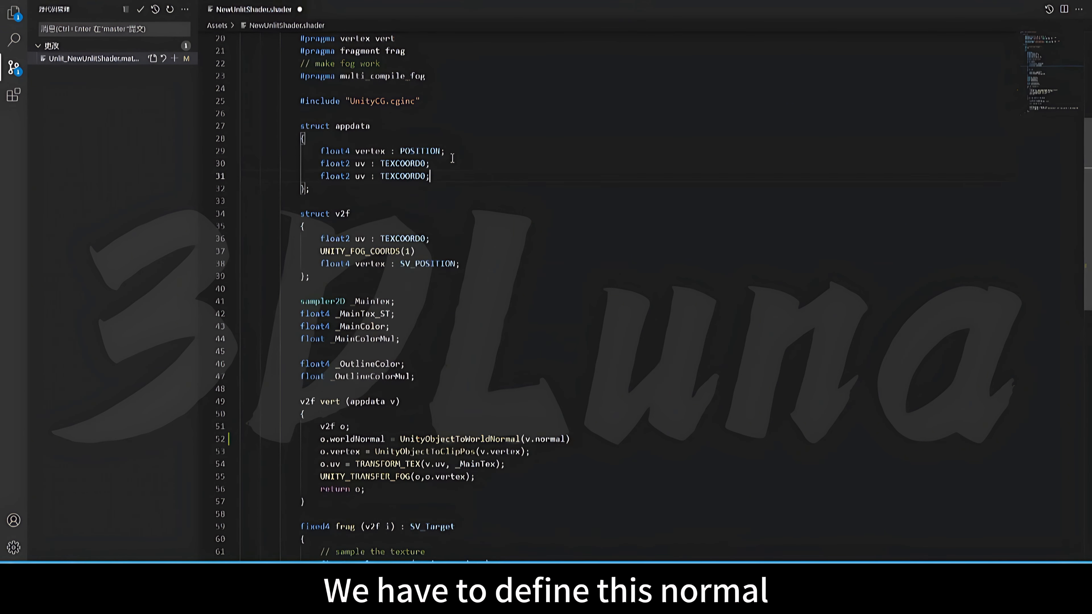
pyautogui.doubleClick(359, 176)
pyautogui.write('normal')
pyautogui.click(349, 176)
pyautogui.press('BackSpace')
pyautogui.write('3')
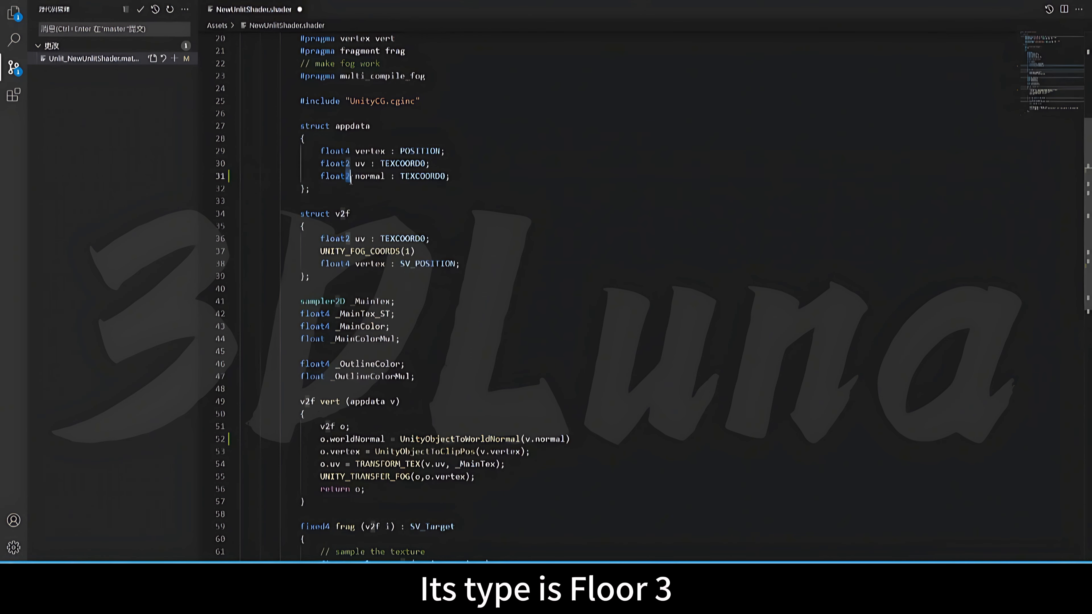
pyautogui.doubleClick(428, 176)
pyautogui.write('NORMAL')
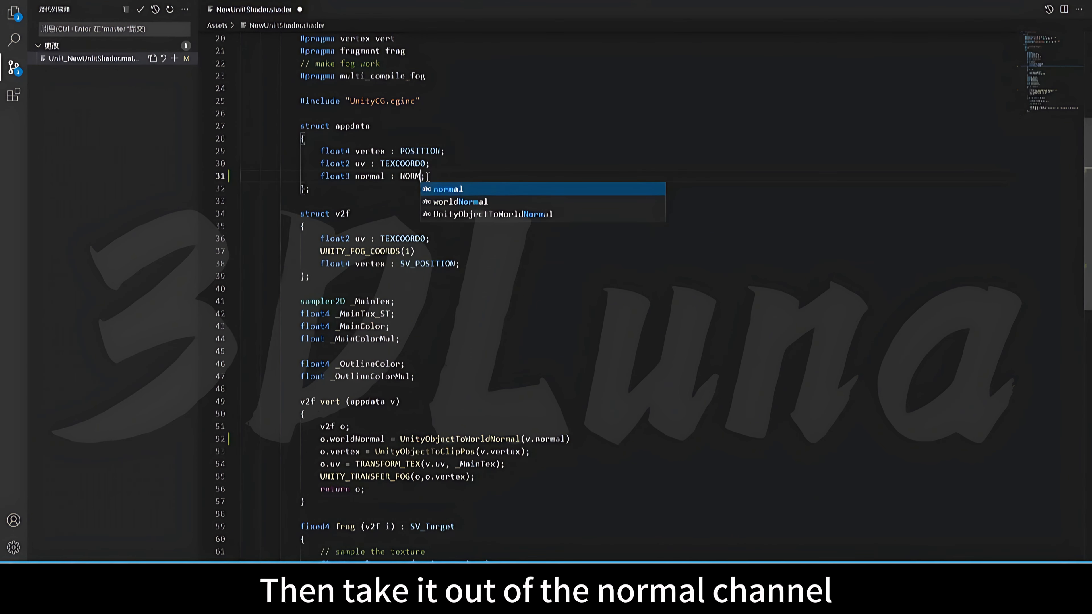
pyautogui.click(407, 201)
# - End the worldNormal assignment in vert with a semicolon and insert two blank lines below it
pyautogui.scroll(-2, 449, 317)
pyautogui.click(603, 382)
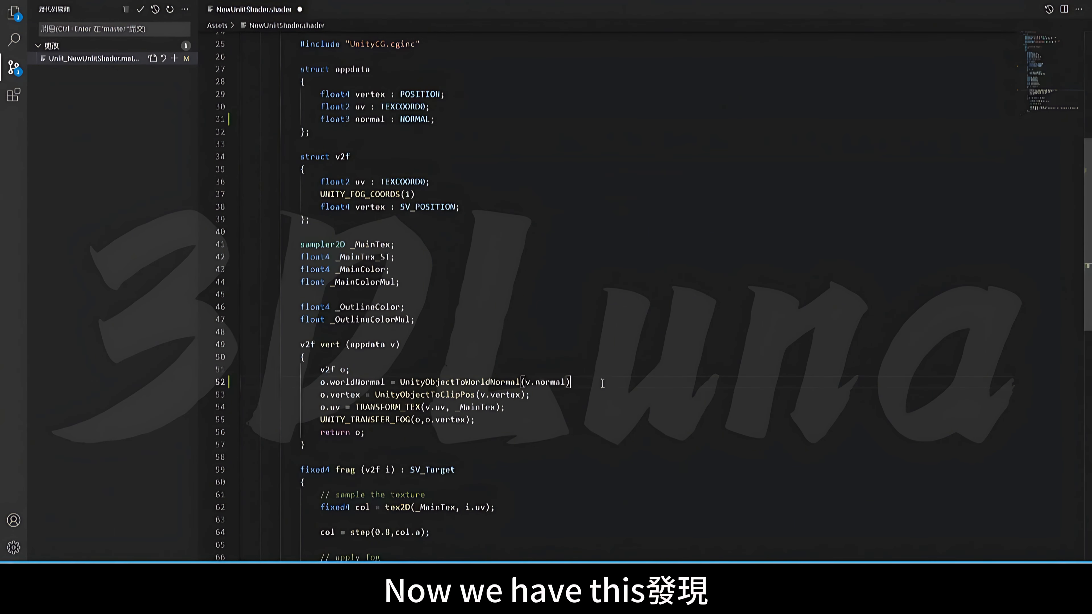
pyautogui.write(';')
pyautogui.press('Return')
pyautogui.press('Return')
pyautogui.doubleClick(373, 385)
pyautogui.click(363, 405)
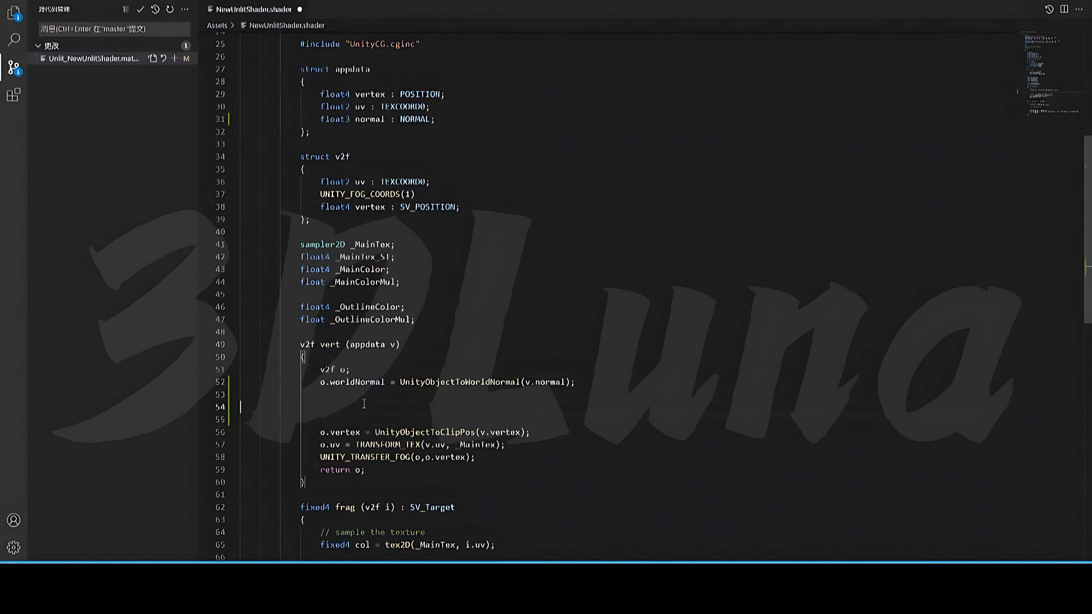
pyautogui.click(359, 395)
pyautogui.doubleClick(357, 385)
pyautogui.click(365, 404)
pyautogui.doubleClick(366, 382)
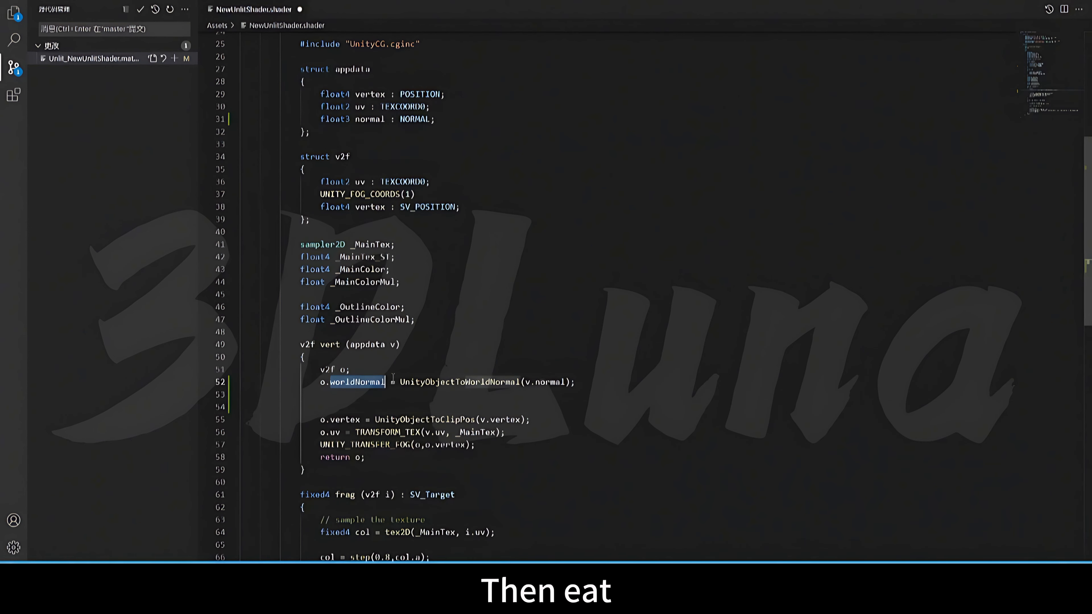
pyautogui.click(455, 381)
# - Consult the diagram's worldPos item and start an "o.worldPos = " assignment on the line below the worldNormal assignment
pyautogui.hotkey('alt', 'Tab')
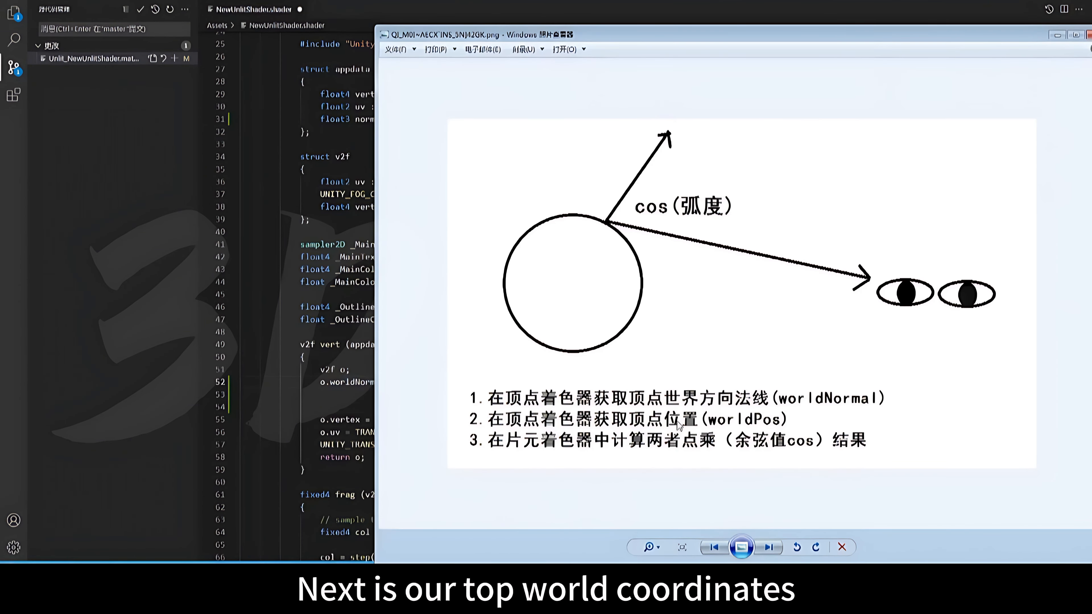
pyautogui.doubleClick(339, 382)
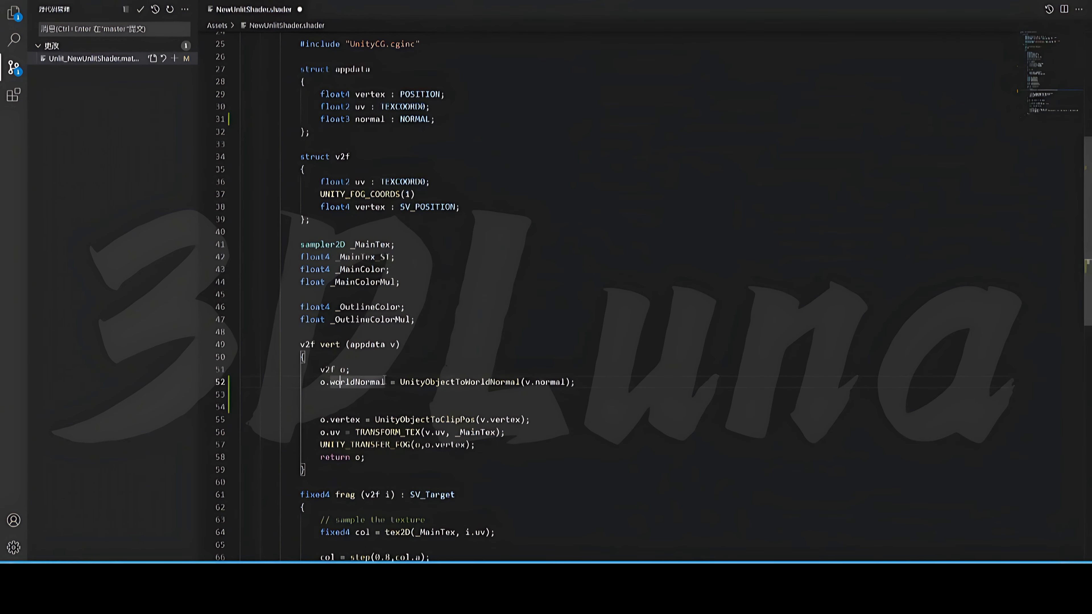
pyautogui.click(371, 394)
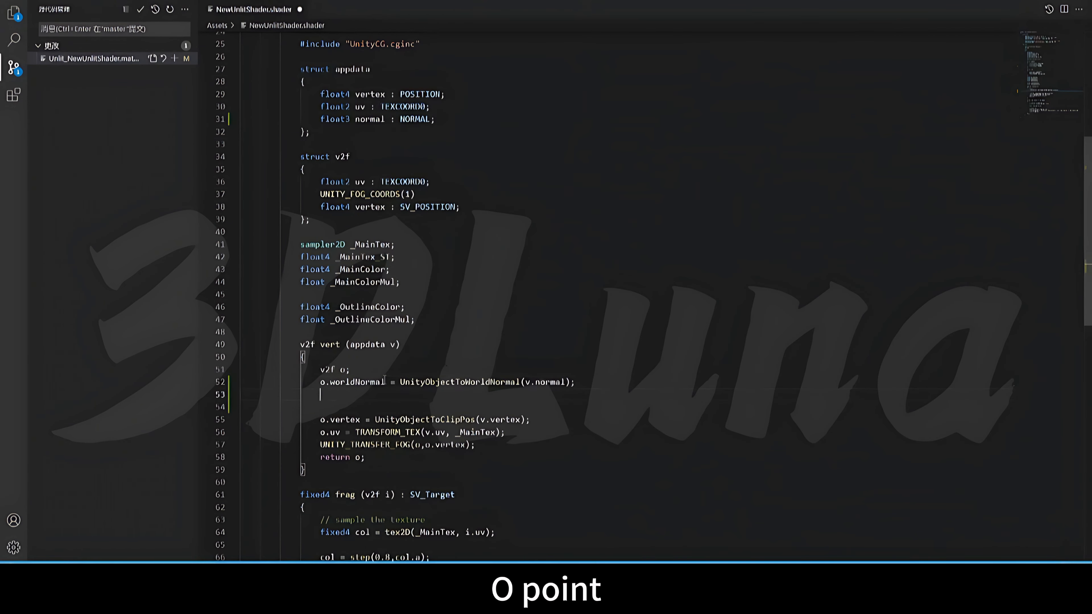
pyautogui.write('o.worldPo')
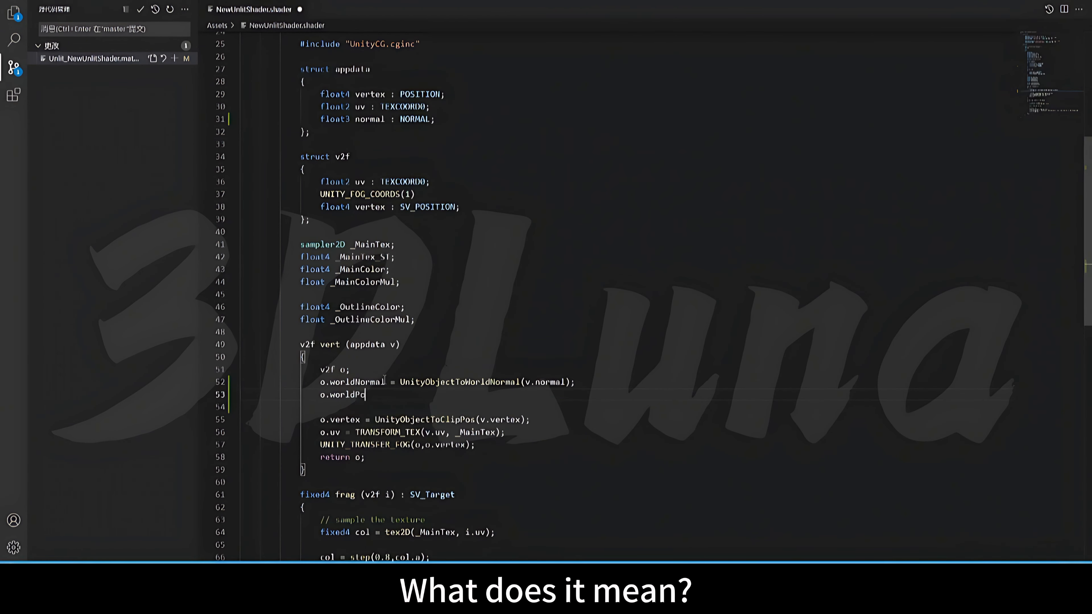
pyautogui.write('s = ')
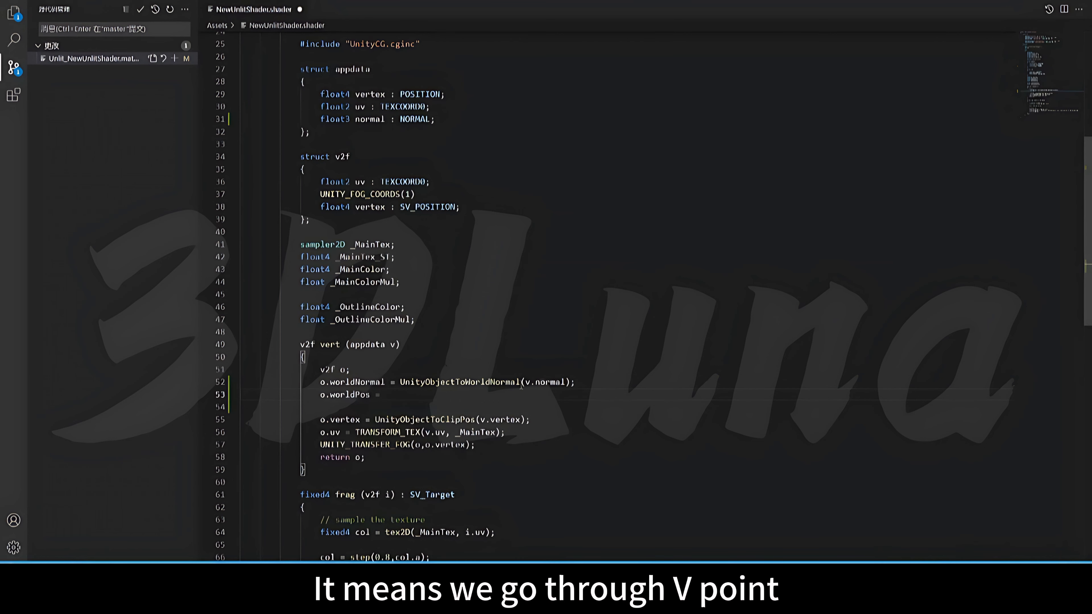
pyautogui.write('v.ver')
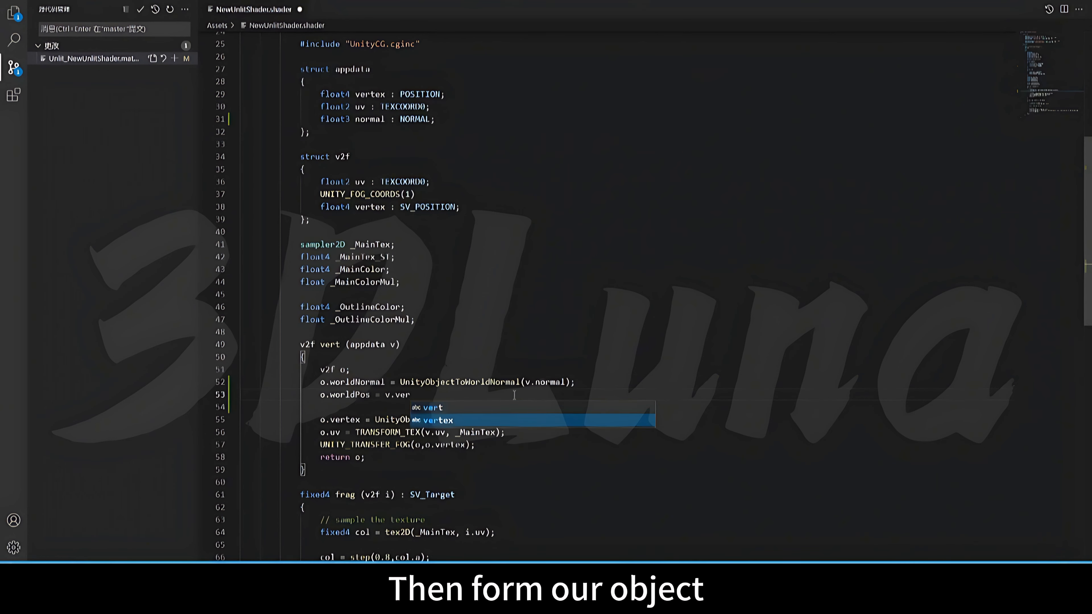
pyautogui.press('Return')
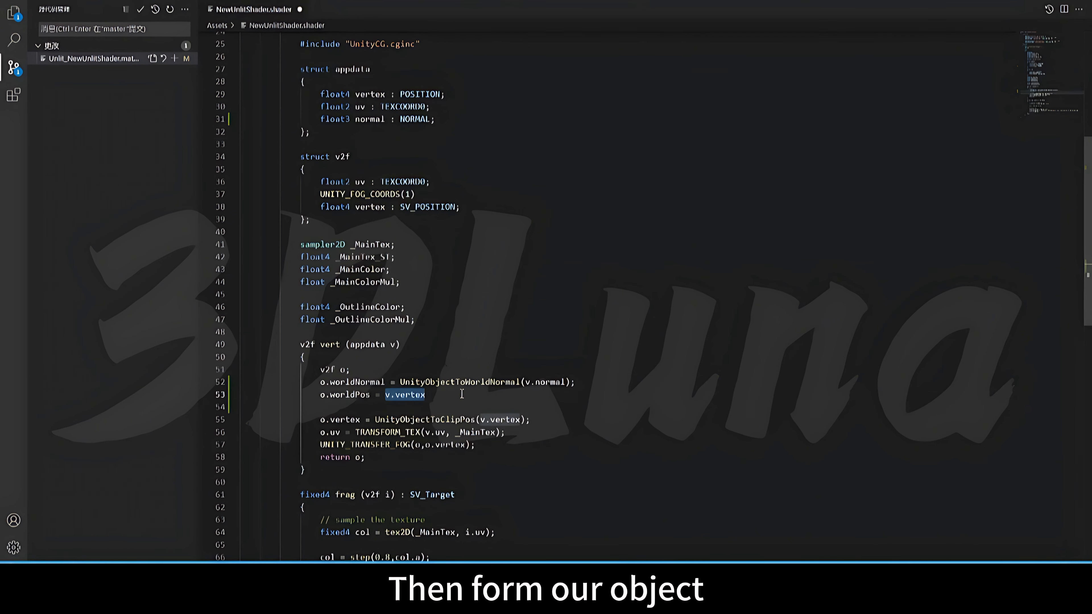
pyautogui.press('BackSpace')
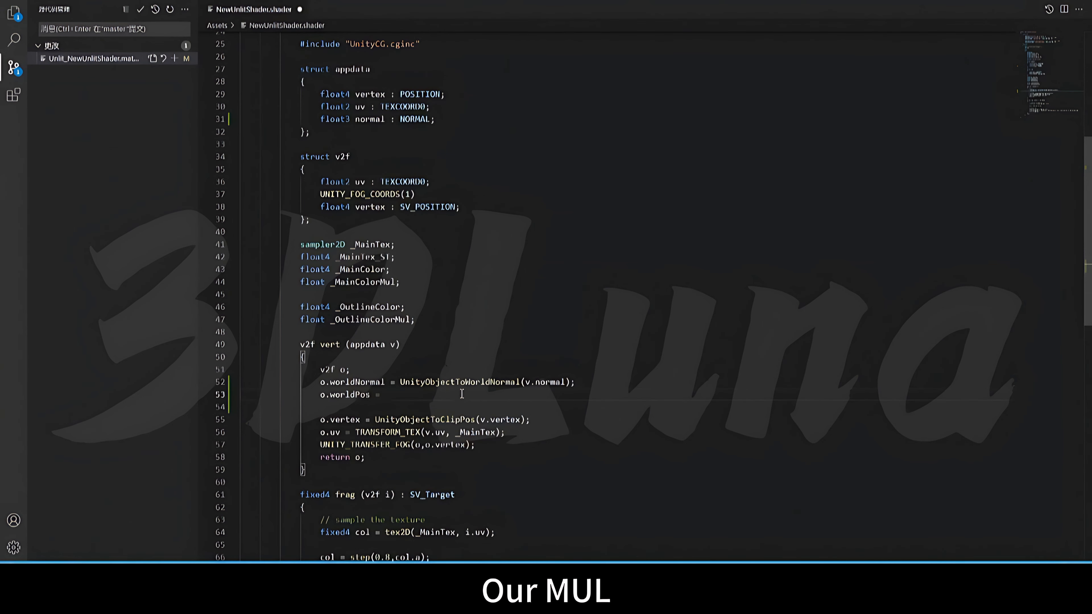
# - Open a mul( function call as the value of the o.worldPos assignment
pyautogui.write('mul')
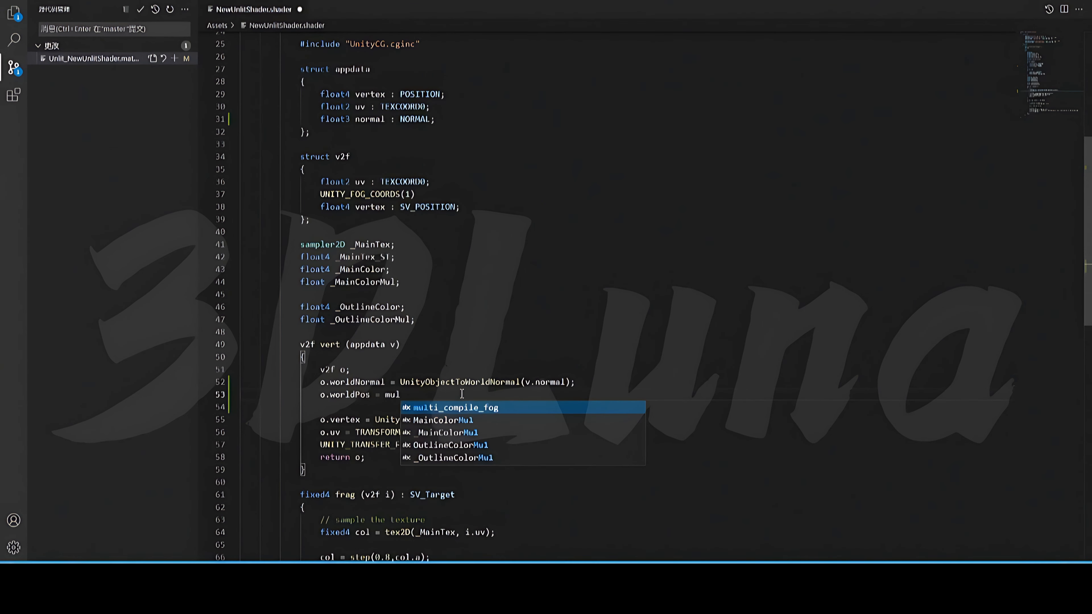
pyautogui.write('(')
pyautogui.write('object_')
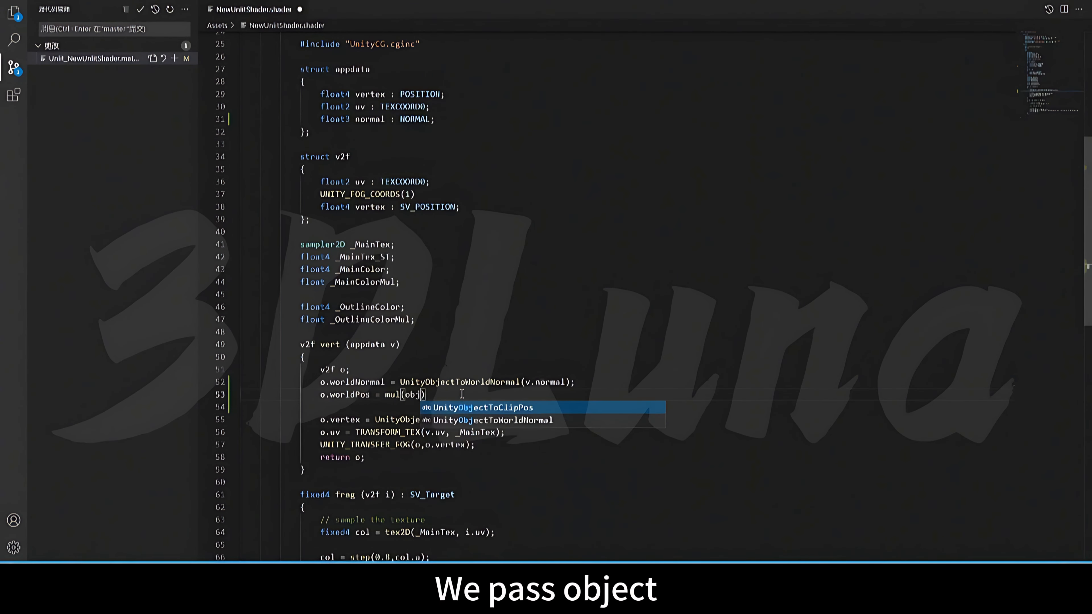
pyautogui.press('BackSpace')
pyautogui.press('BackSpace')
pyautogui.press('BackSpace')
pyautogui.press('BackSpace')
pyautogui.press('BackSpace')
pyautogui.press('BackSpace')
pyautogui.press('BackSpace')
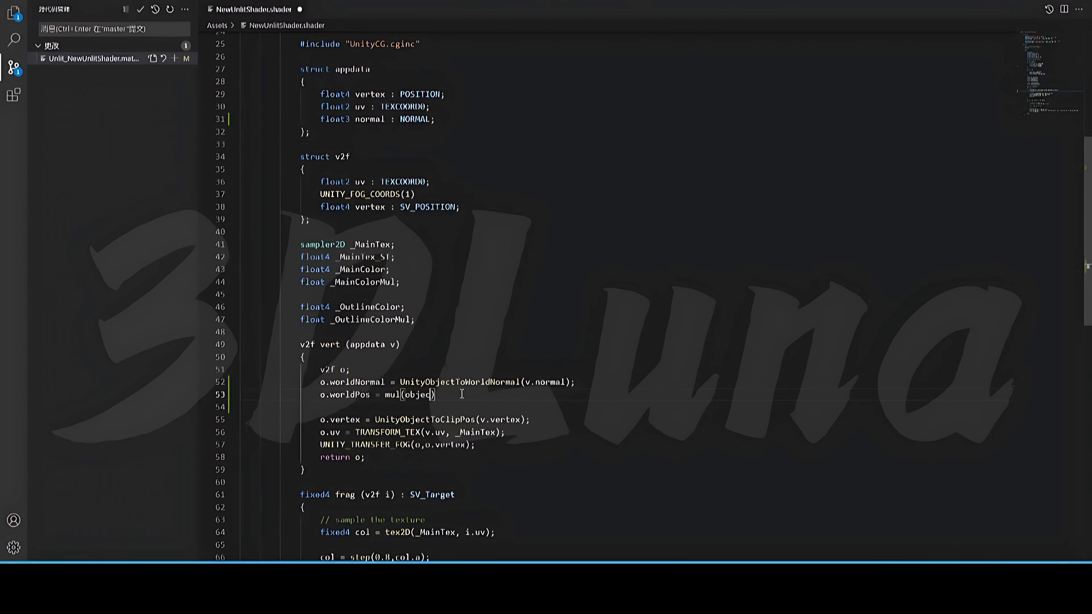
# - Give mul the arguments unity_ObjectToWorld,v.vertex and end the worldPos assignment with a semicolon
pyautogui.write('unity')
pyautogui.write('_Obje')
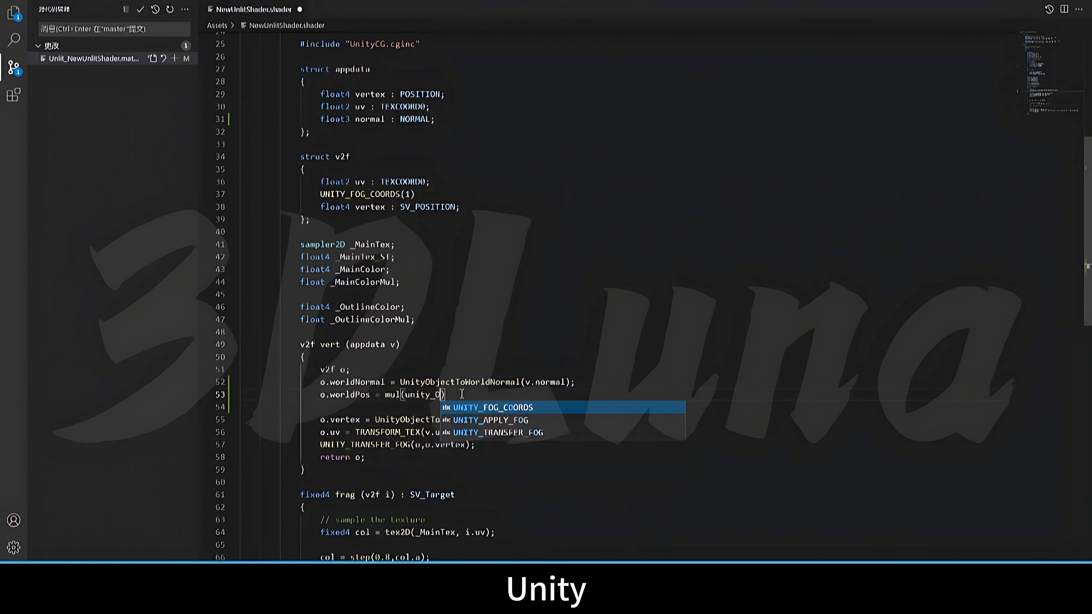
pyautogui.write('ct')
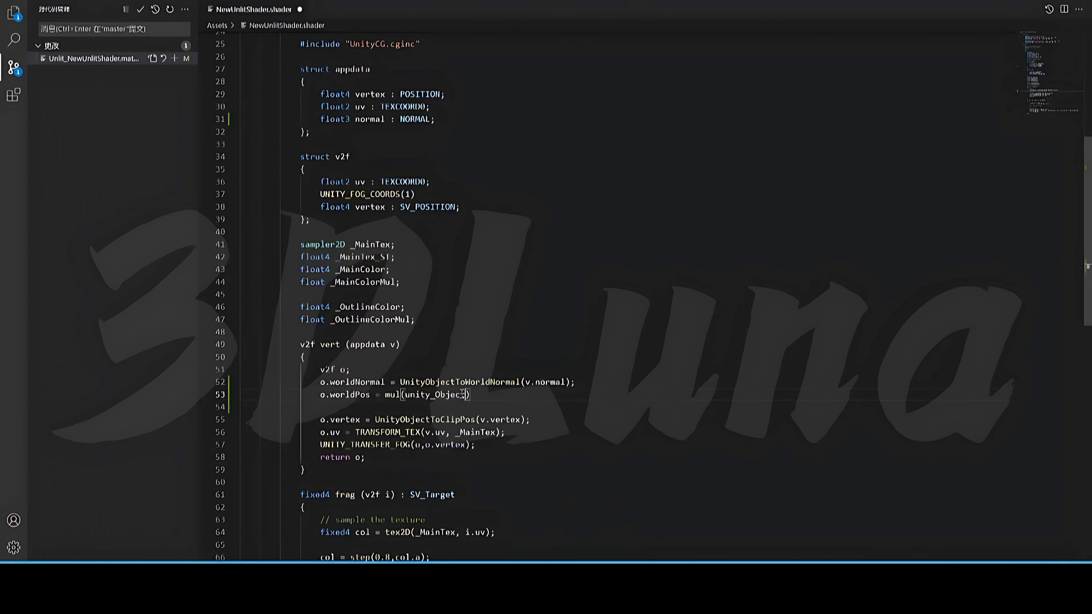
pyautogui.write('ToWorld,v.vertex')
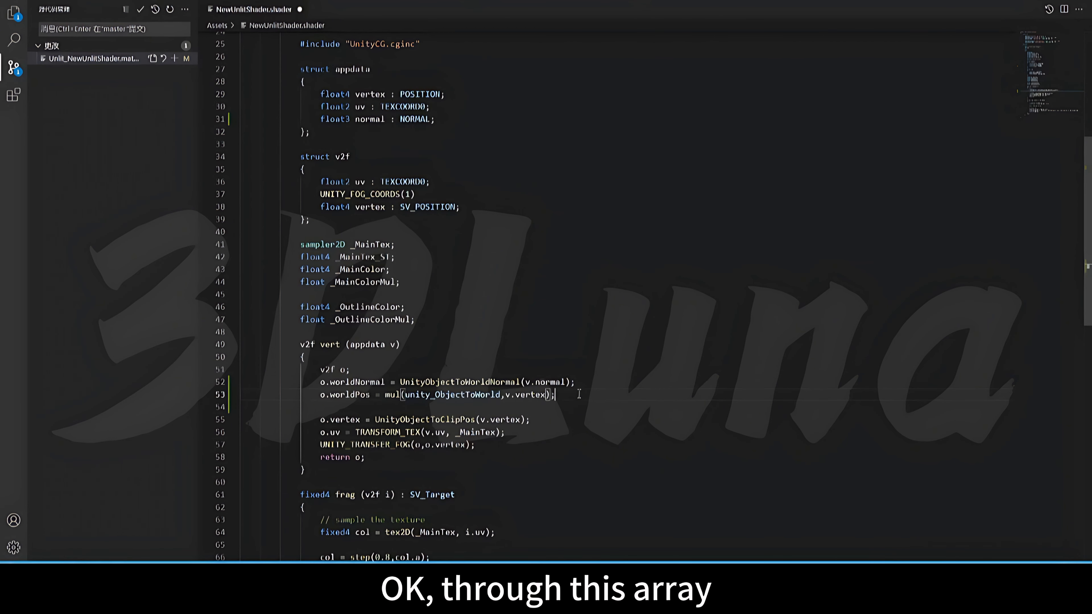